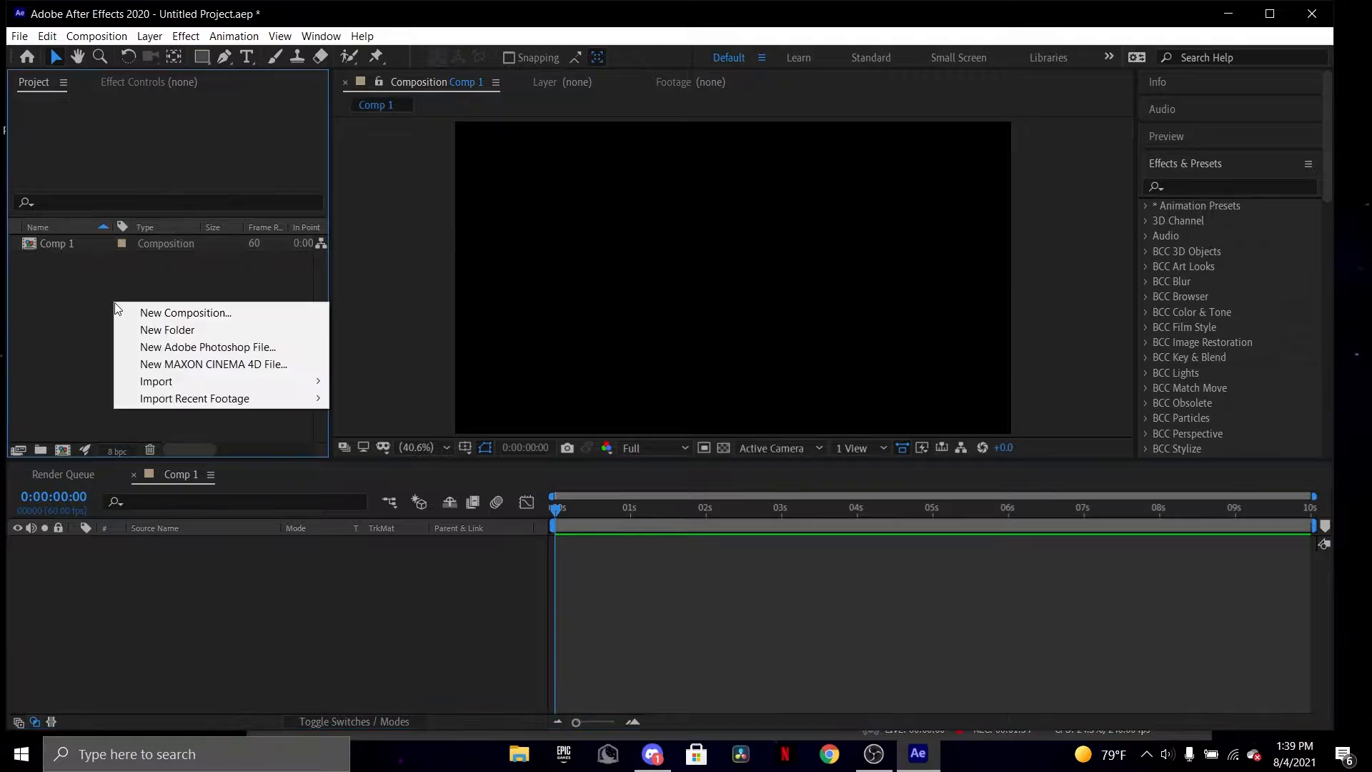
Create a new composition 400 px wide and 300 px high, with the aspect ratio locked to 4:3.
{"action": "left_click", "coordinate": [156, 312]}
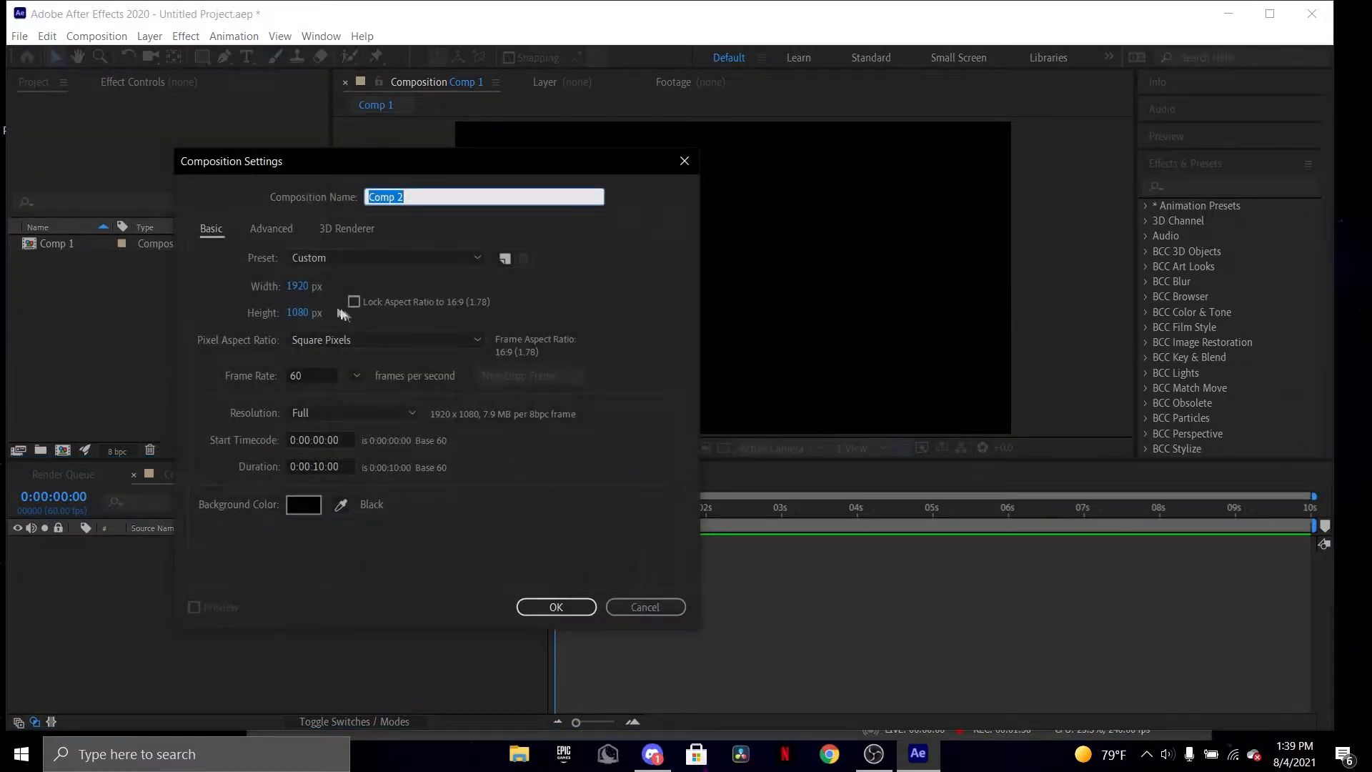
{"action": "left_click", "coordinate": [300, 284]}
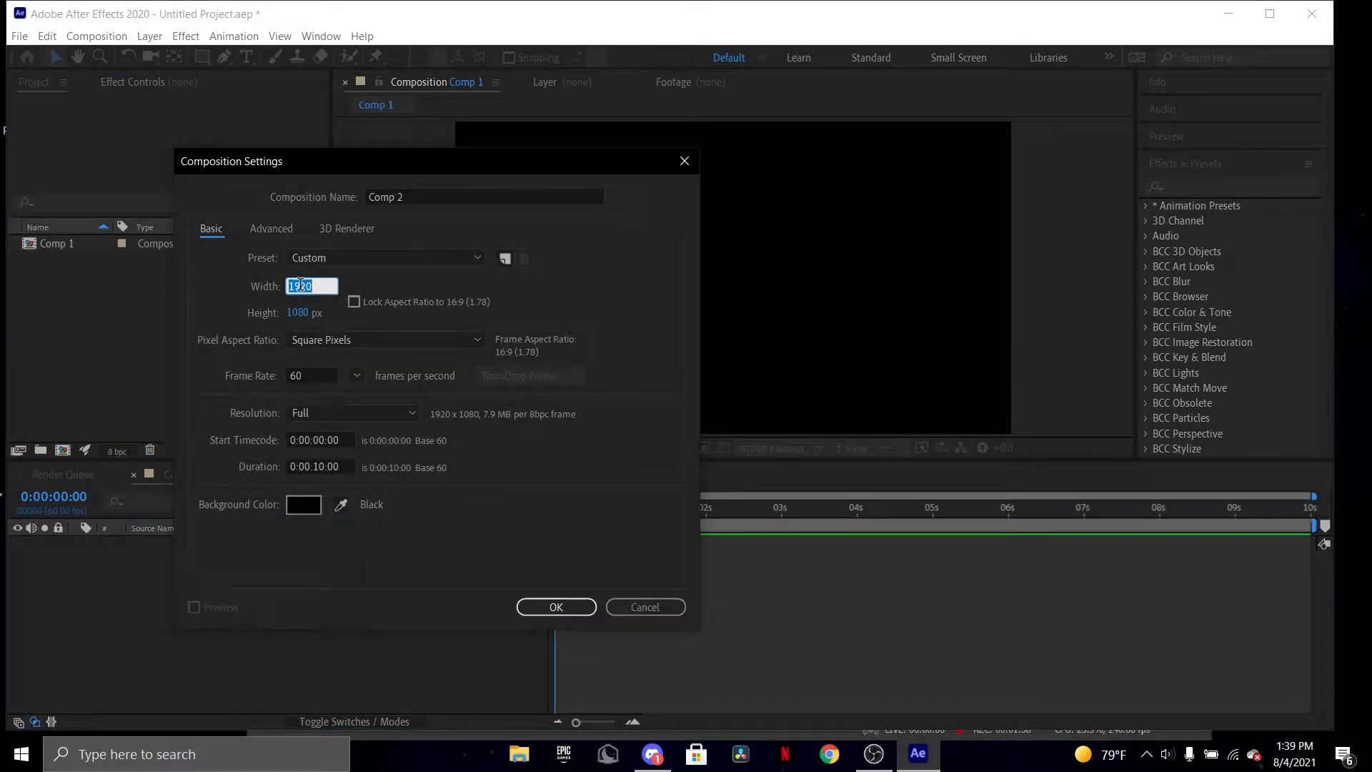
{"action": "type", "text": "400"}
{"action": "key", "text": "Return"}
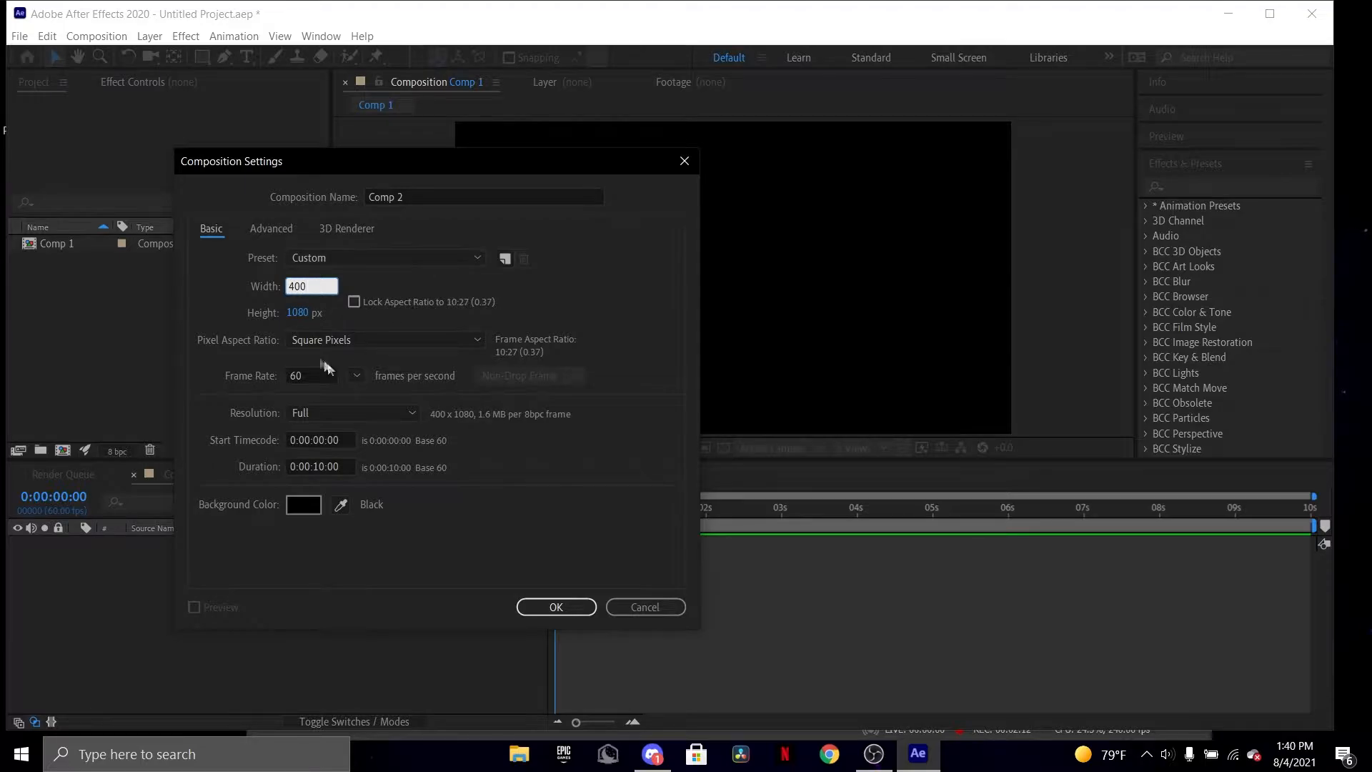
{"action": "left_click", "coordinate": [300, 312]}
{"action": "type", "text": "300"}
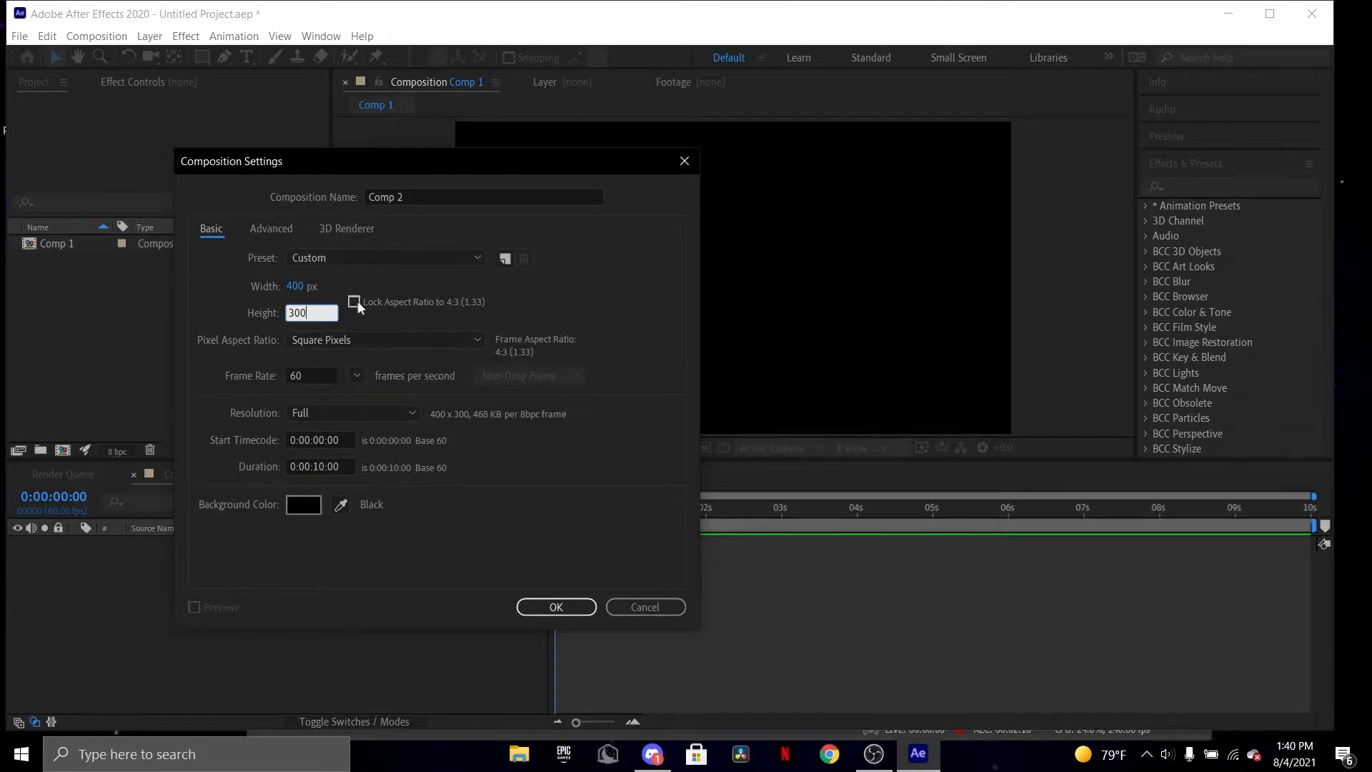
{"action": "left_click", "coordinate": [355, 301]}
{"action": "left_click", "coordinate": [557, 607]}
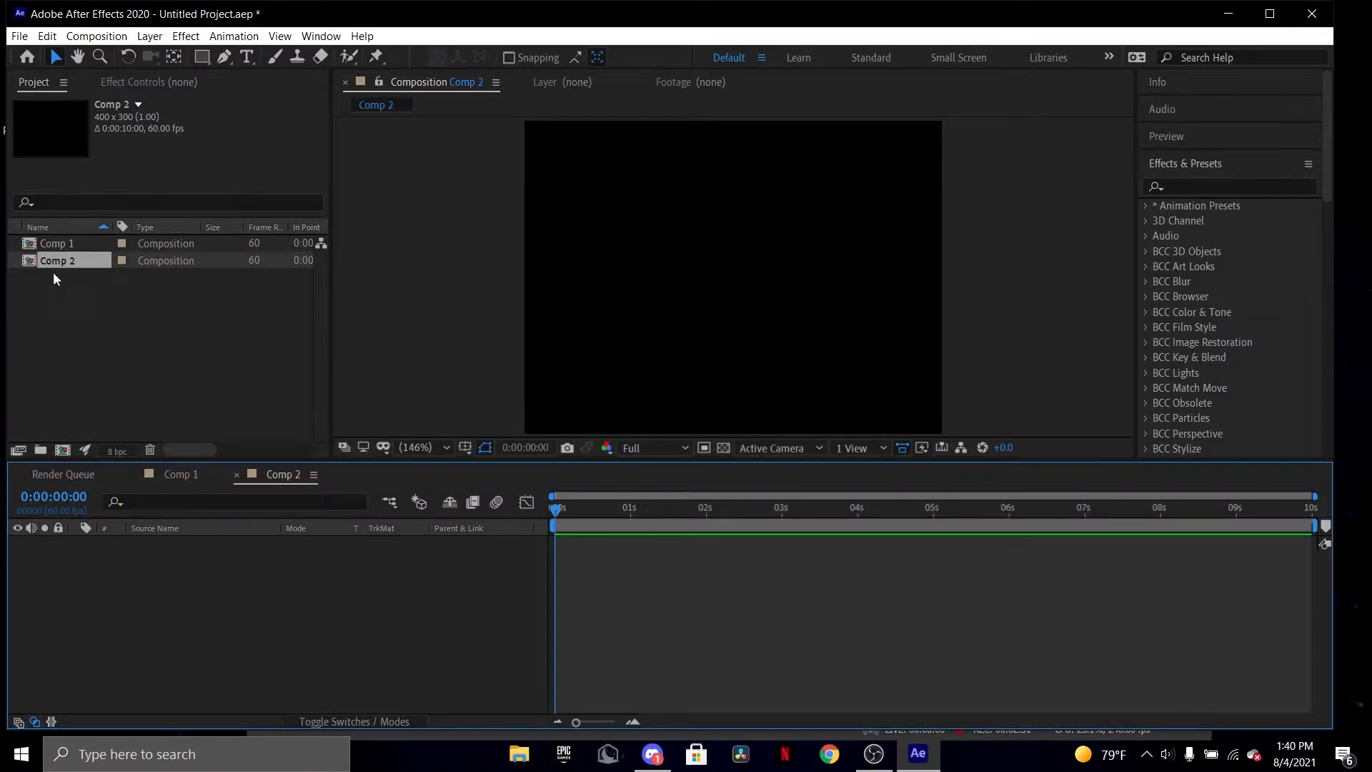
Add a text layer reading "BAYJER X2" to the 400 x 300 composition.
{"action": "left_click", "coordinate": [75, 263]}
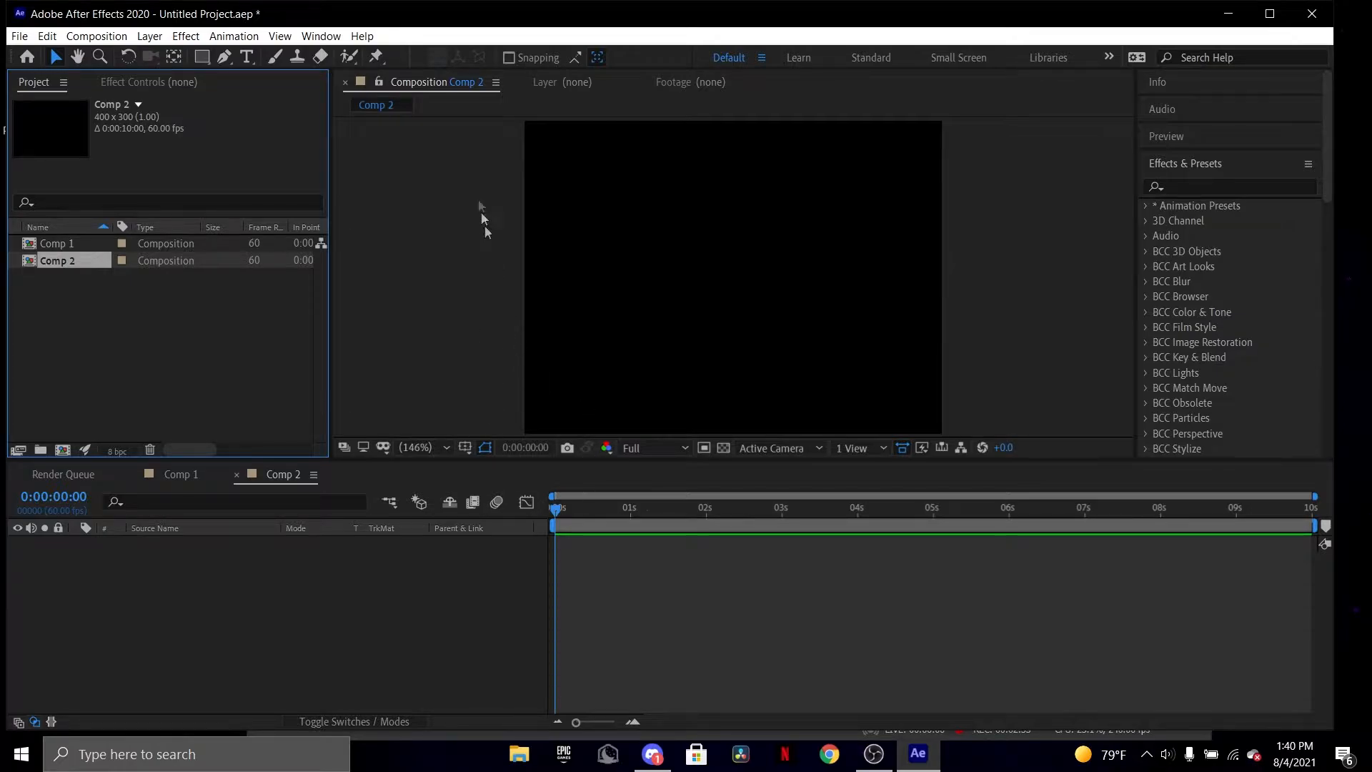
{"action": "left_click", "coordinate": [246, 57]}
{"action": "left_click", "coordinate": [643, 273]}
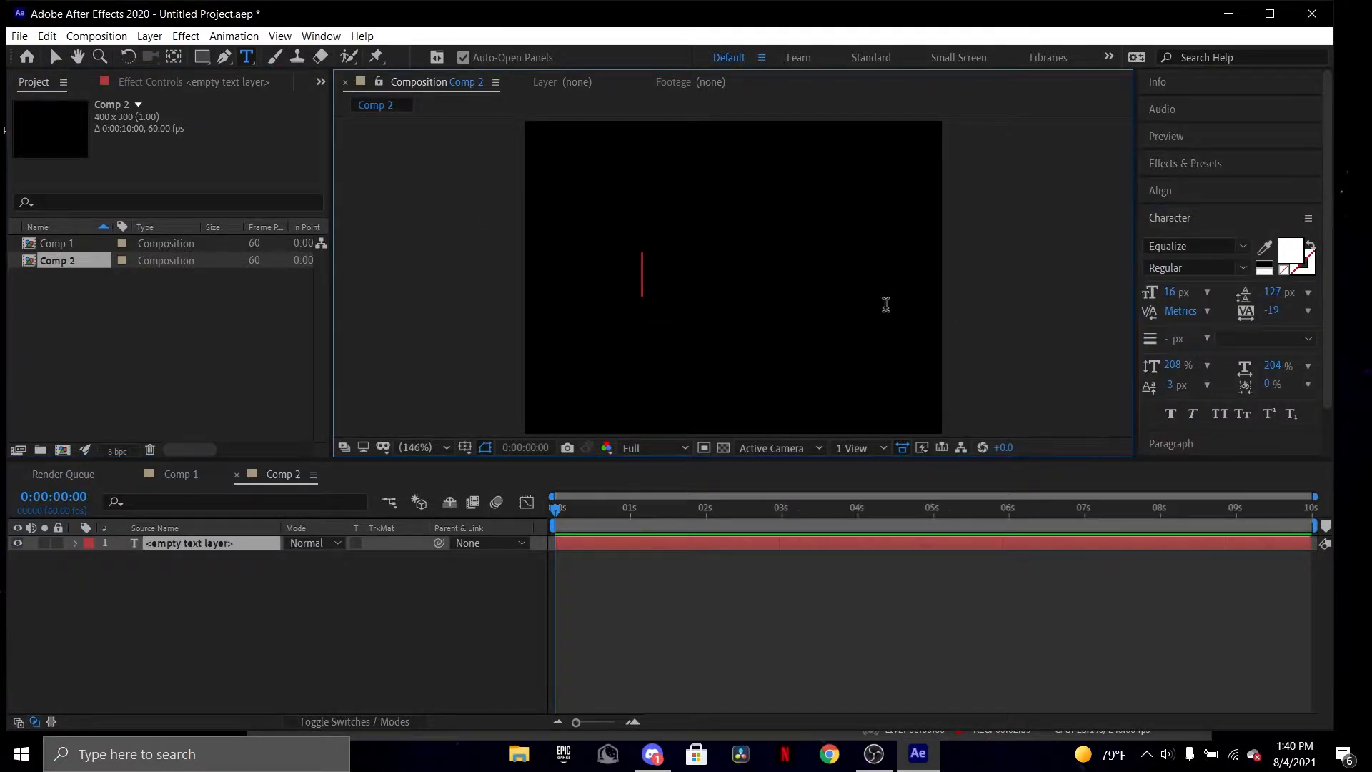
{"action": "type", "text": "B"}
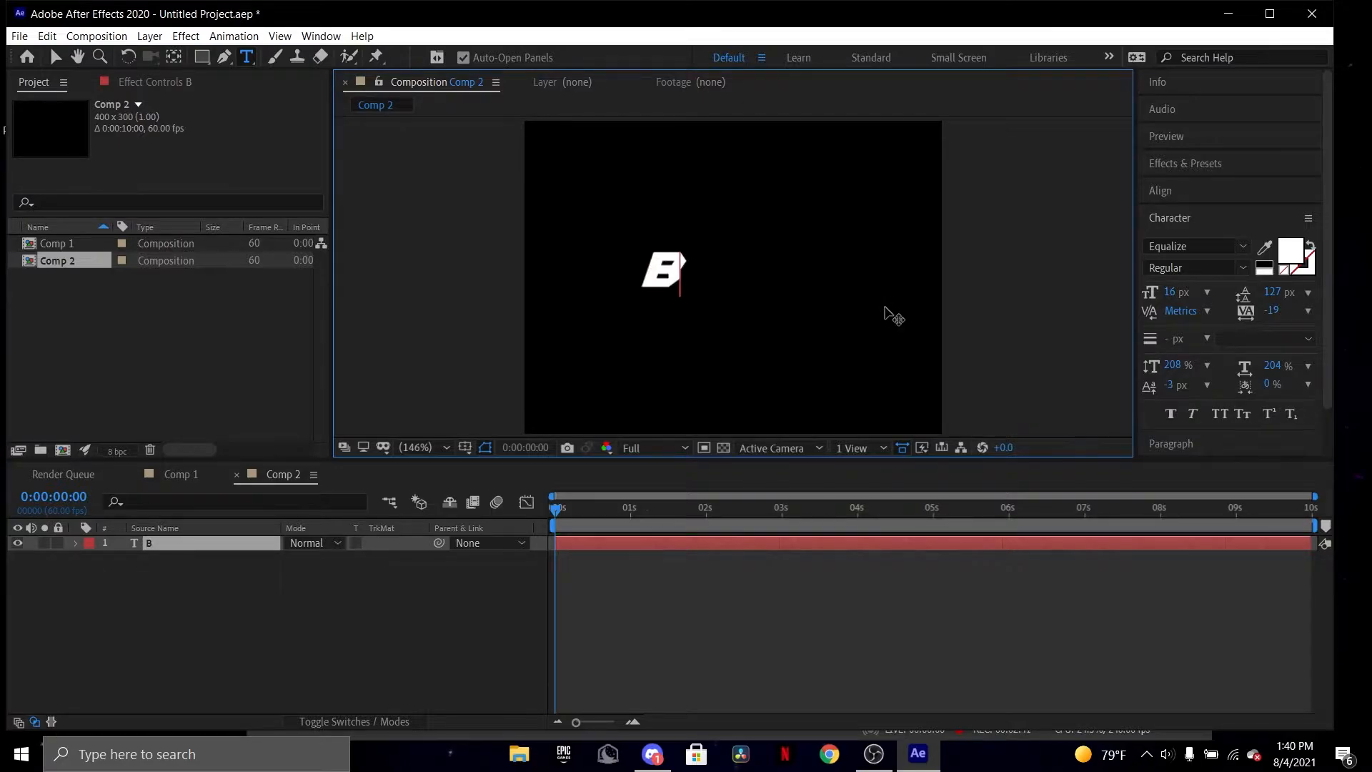
{"action": "type", "text": "AYJER X"}
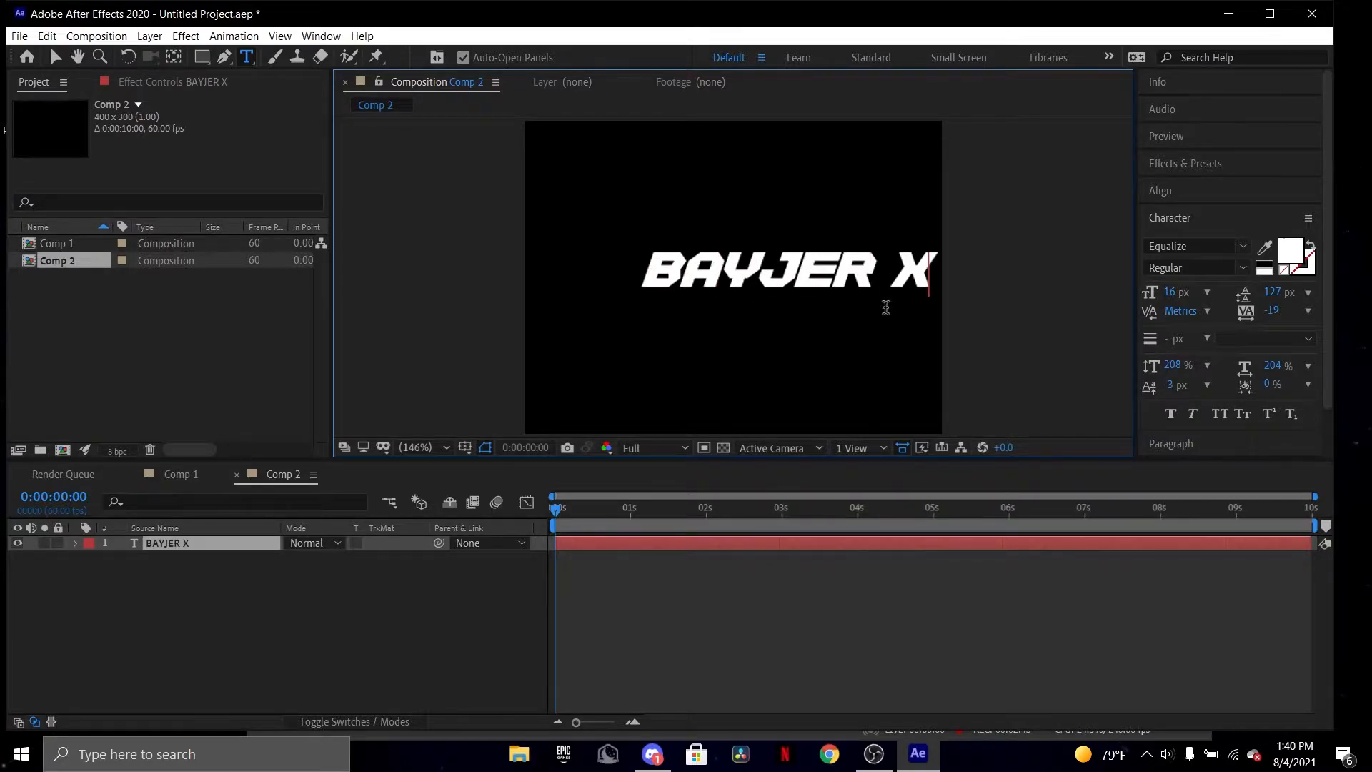
{"action": "type", "text": "2"}
Slightly reduce the font size of the BAYJER X2 text and center it horizontally and vertically in the composition.
{"action": "triple_click", "coordinate": [773, 265]}
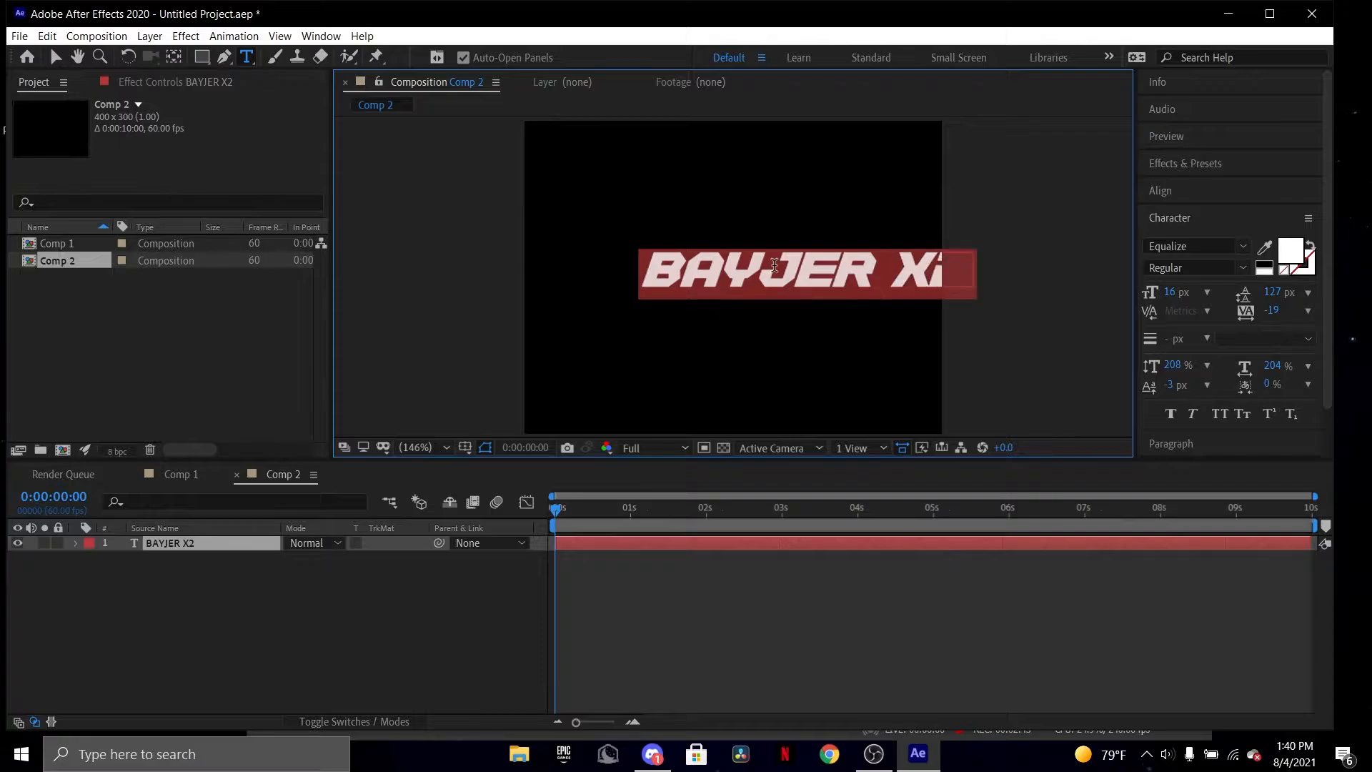
{"action": "mouse_move", "coordinate": [1175, 293]}
{"action": "left_mouse_down"}
{"action": "mouse_move", "coordinate": [1154, 294]}
{"action": "mouse_move", "coordinate": [1180, 298]}
{"action": "left_mouse_up"}
{"action": "left_click", "coordinate": [1188, 193]}
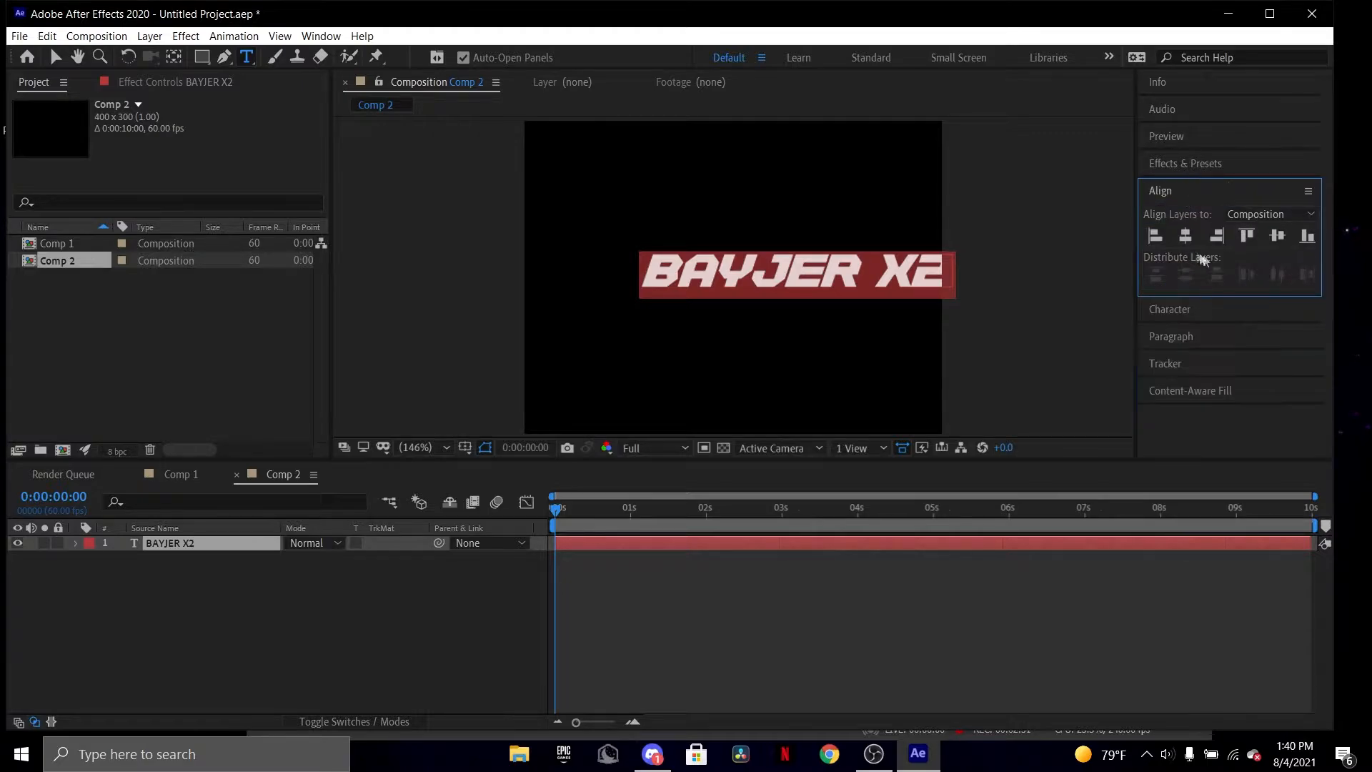
{"action": "left_click", "coordinate": [1186, 237]}
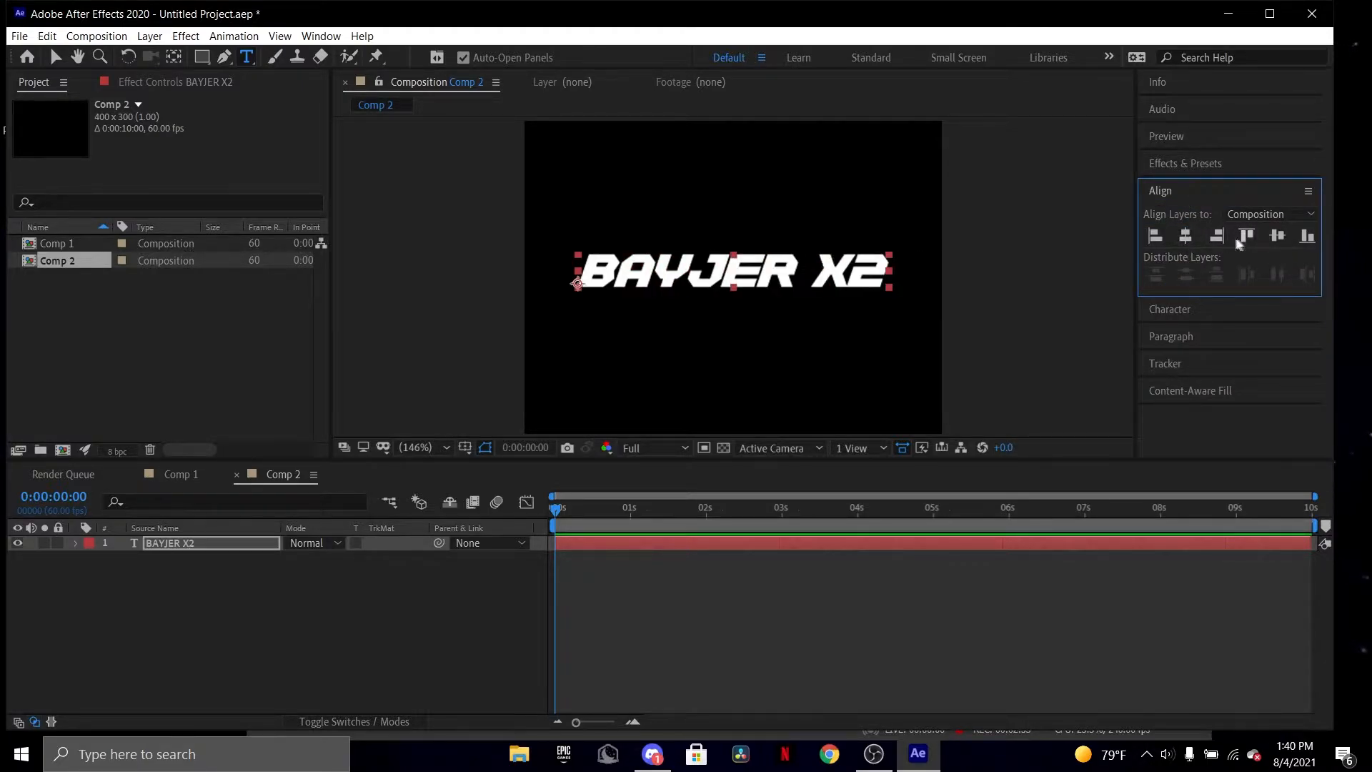
{"action": "left_click", "coordinate": [1279, 240]}
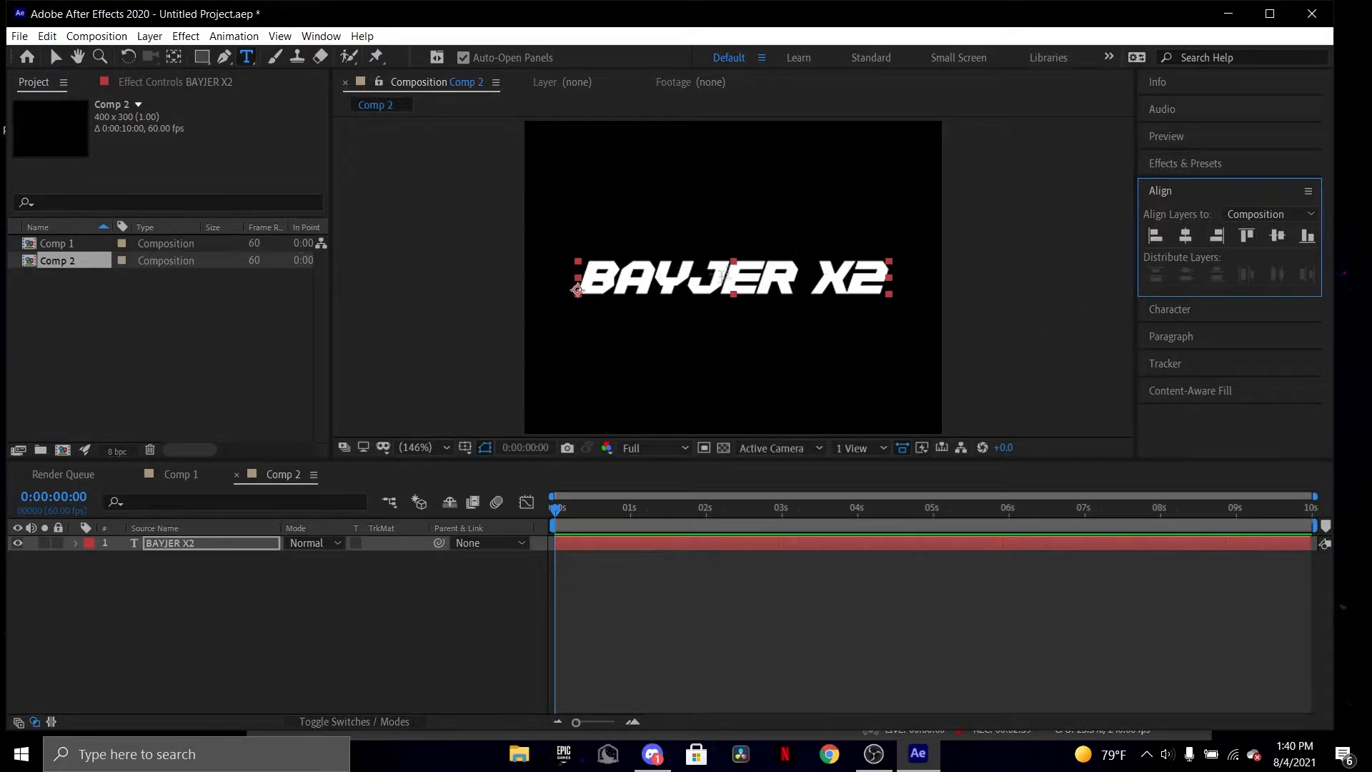
Open Comp 1 and place Comp 2 in its timeline as a layer.
{"action": "left_click", "coordinate": [73, 242]}
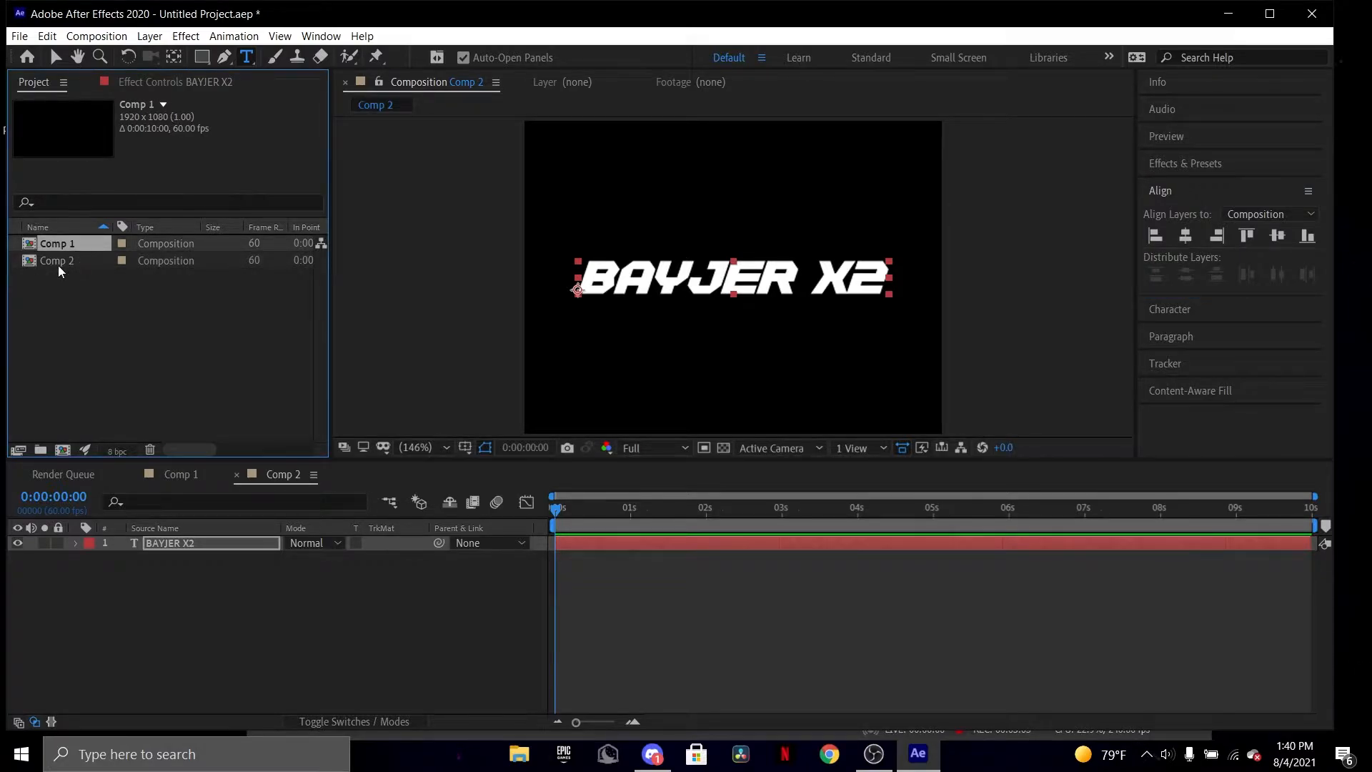
{"action": "double_click", "coordinate": [57, 243]}
{"action": "left_click_drag", "start_coordinate": [50, 263], "coordinate": [599, 560]}
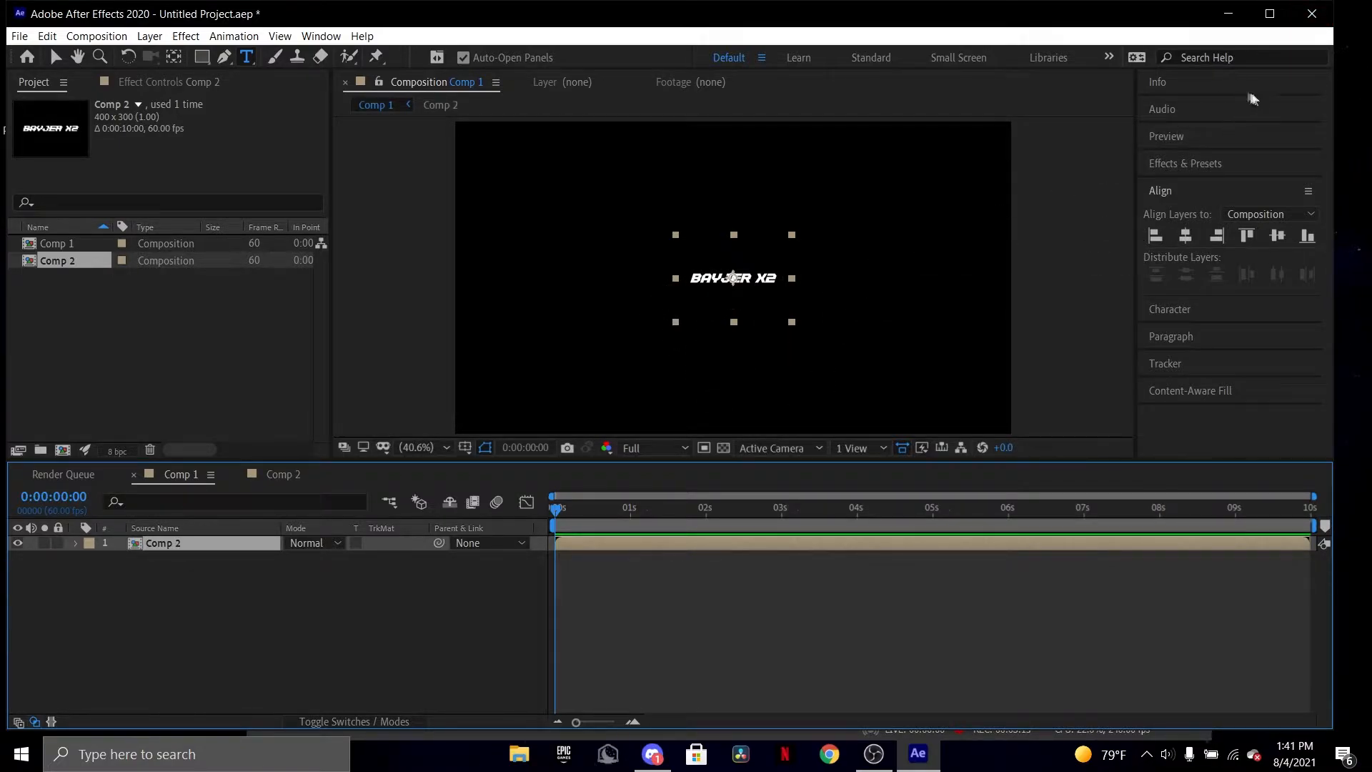
Find the Motion Tile effect and apply it to the Comp 2 layer, with the Selection tool active again.
{"action": "left_click", "coordinate": [1195, 164]}
{"action": "left_click", "coordinate": [1185, 187]}
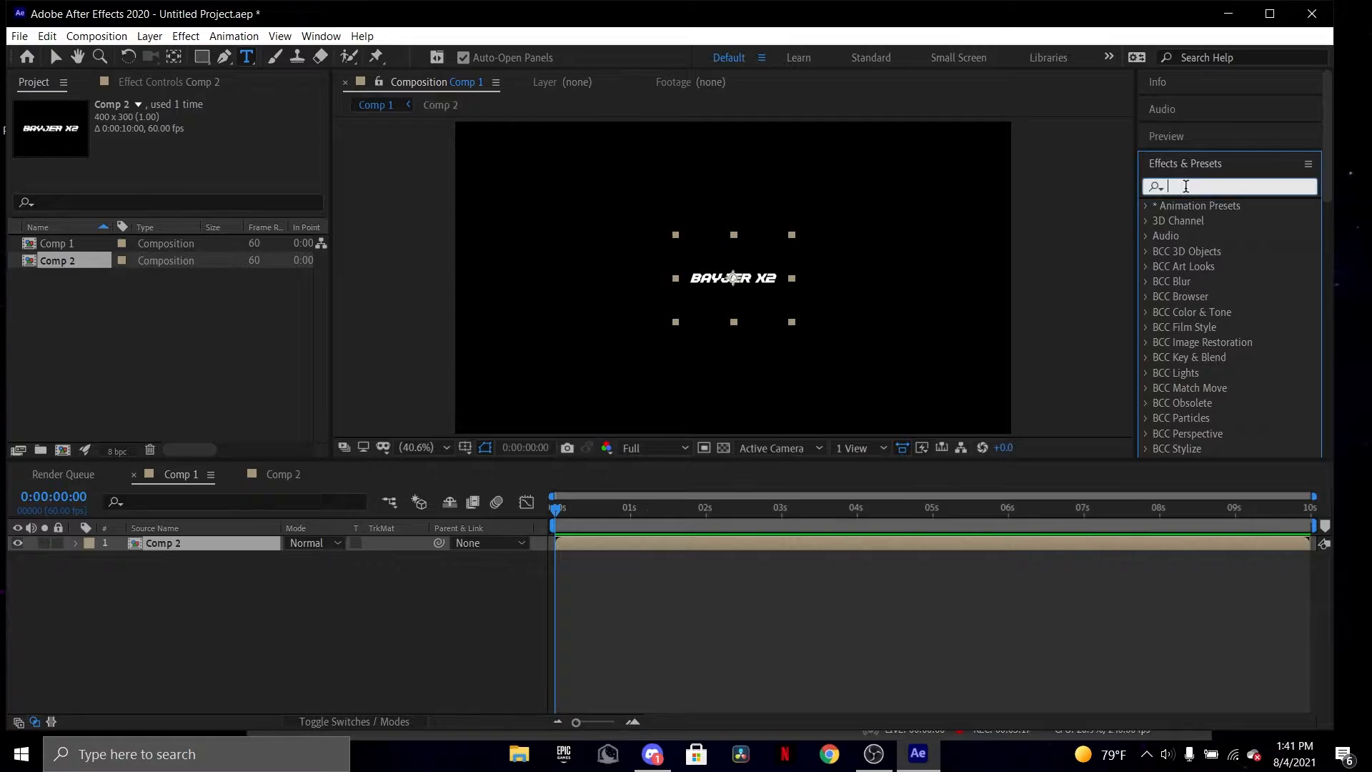
{"action": "type", "text": "motion tikle"}
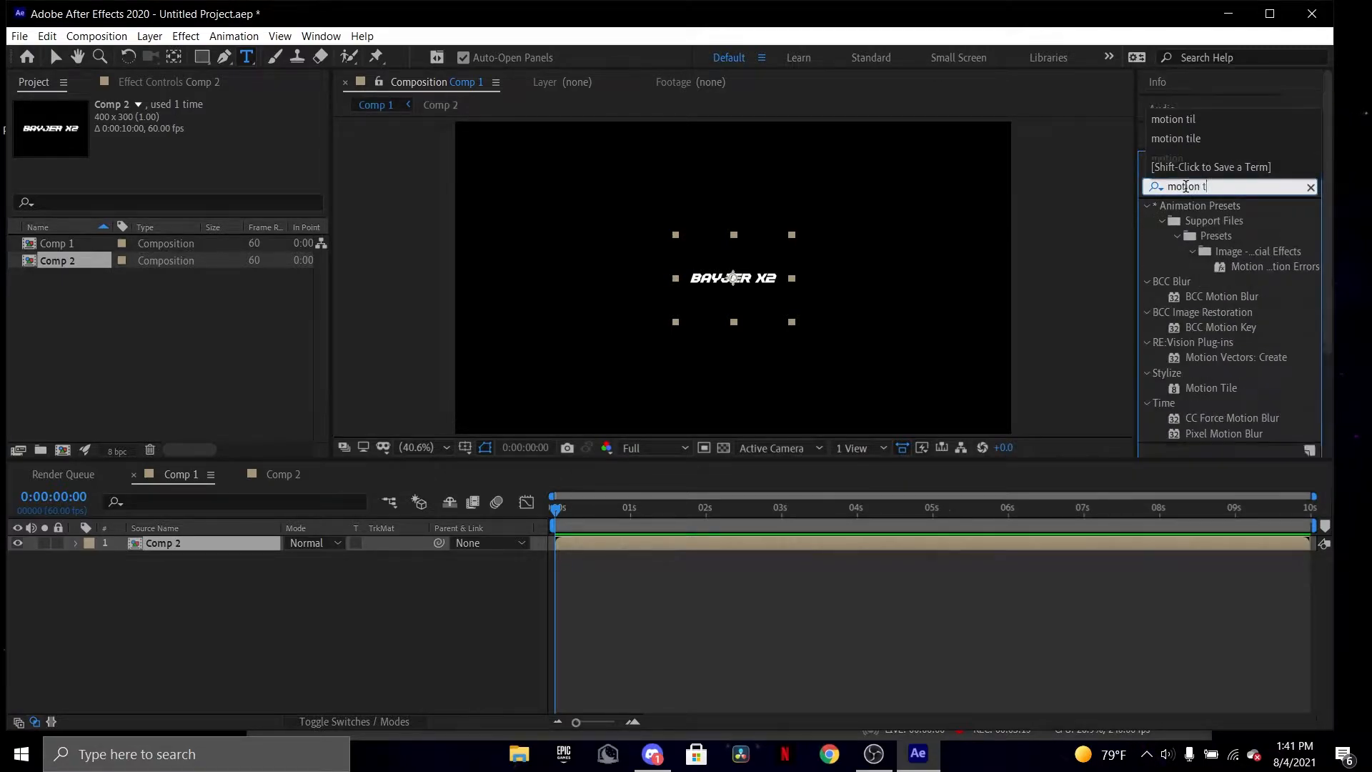
{"action": "key", "text": "BackSpace"}
{"action": "type", "text": "le"}
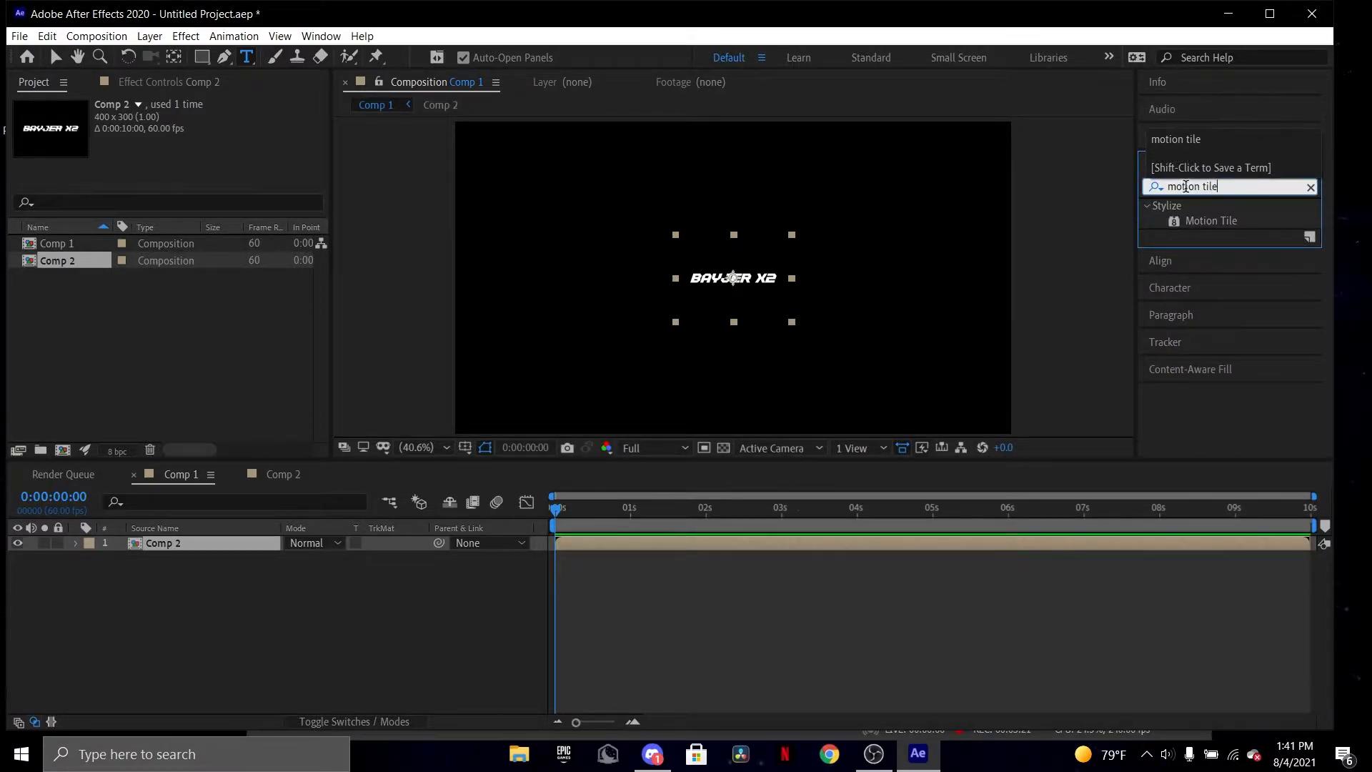
{"action": "left_click_drag", "start_coordinate": [1218, 226], "coordinate": [623, 541]}
{"action": "key", "text": "v"}
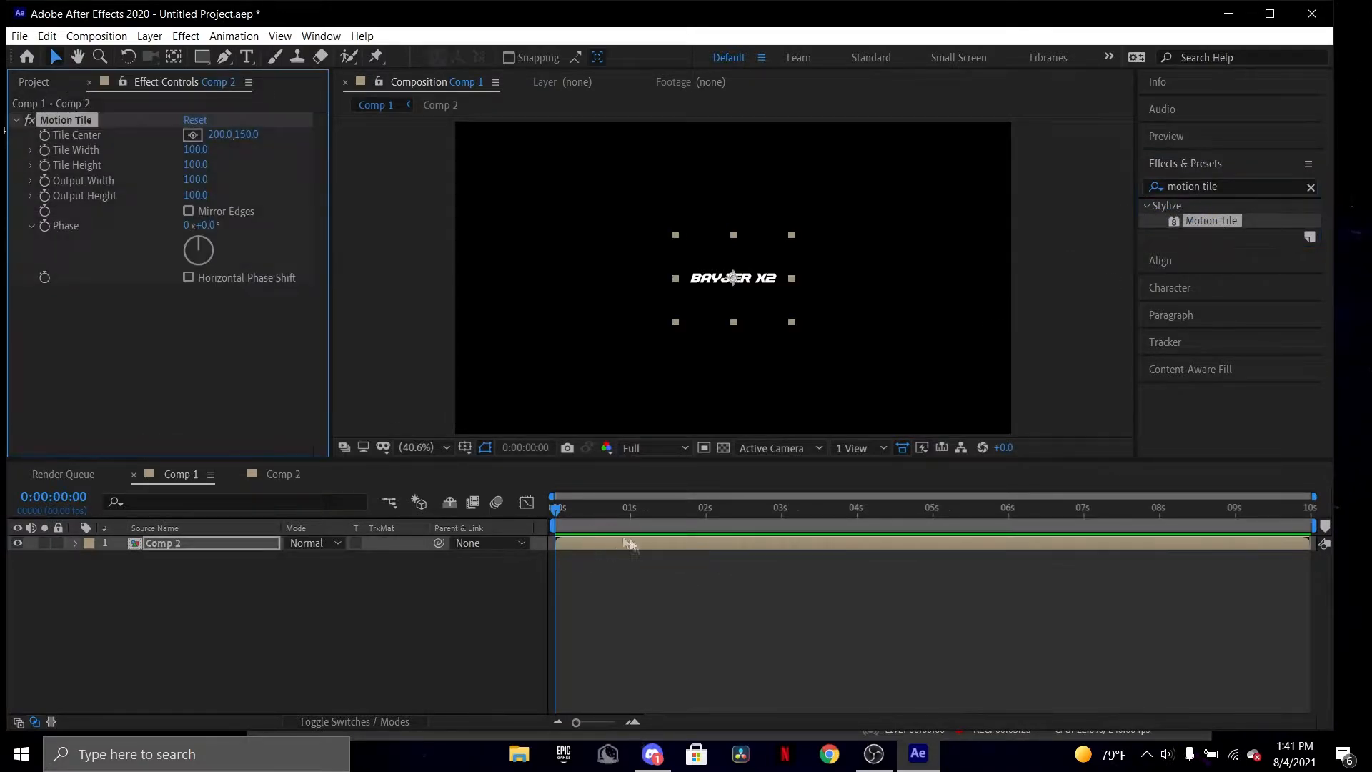
Set Motion Tile's Output Width and Output Height both to 2000.
{"action": "left_click", "coordinate": [193, 183]}
{"action": "type", "text": "2000"}
{"action": "key", "text": "Return"}
{"action": "left_click", "coordinate": [191, 196]}
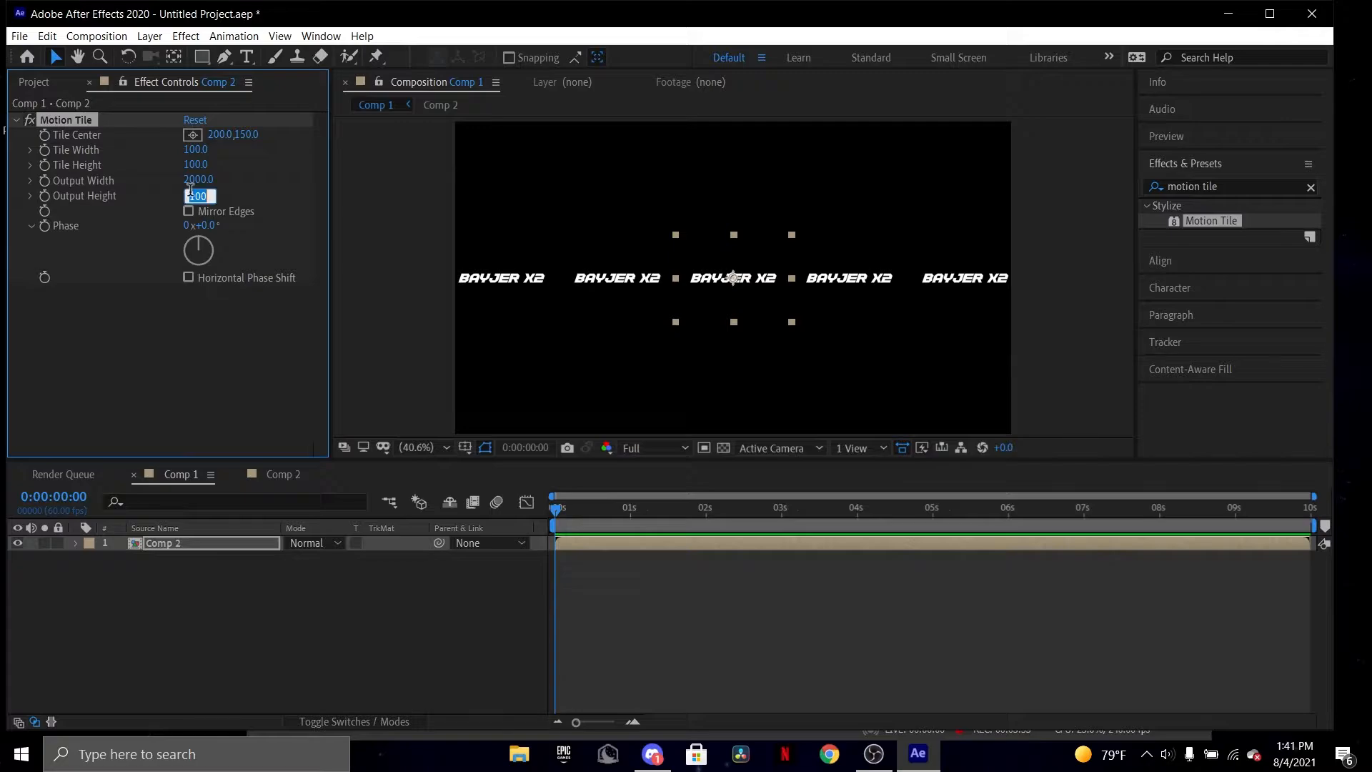
{"action": "key", "text": "Return"}
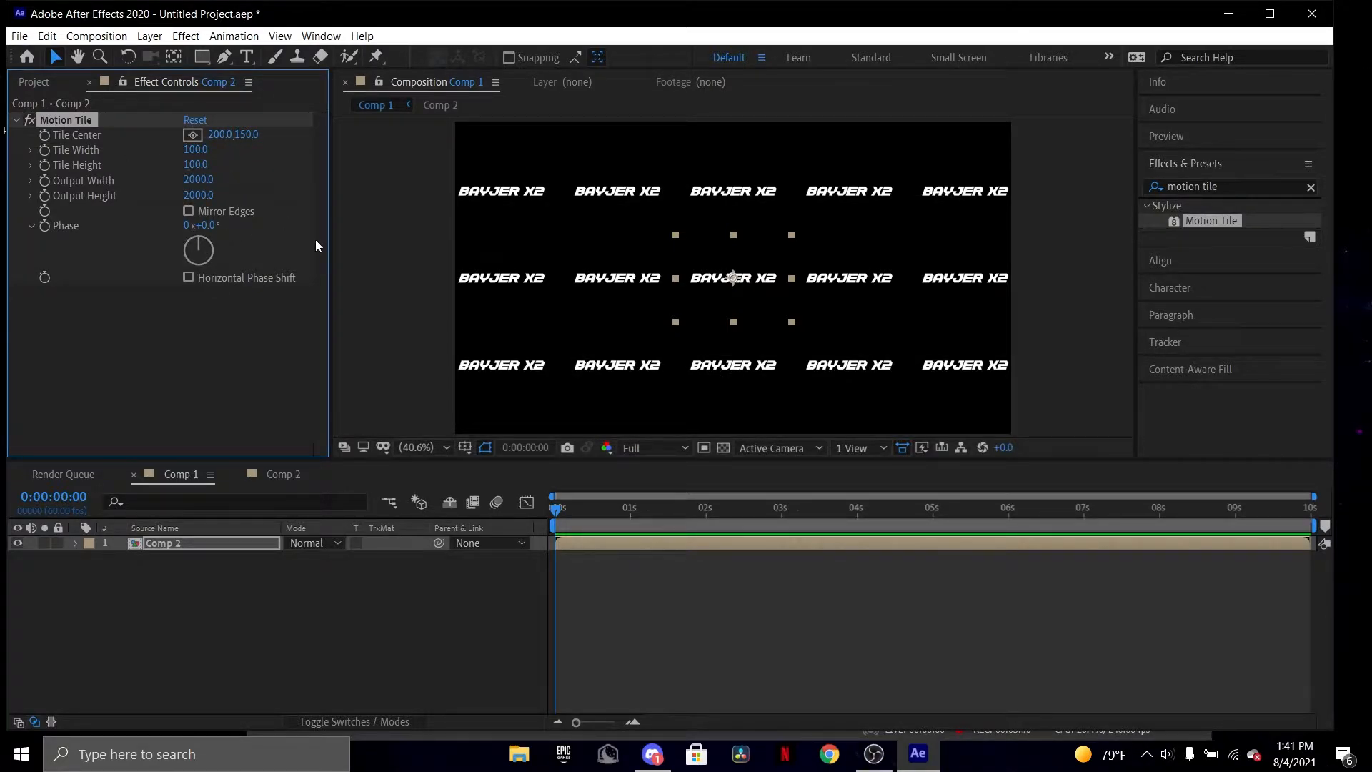
Rotate the Comp 2 layer to -10°, and deselect it.
{"action": "left_click", "coordinate": [206, 547]}
{"action": "key", "text": "r"}
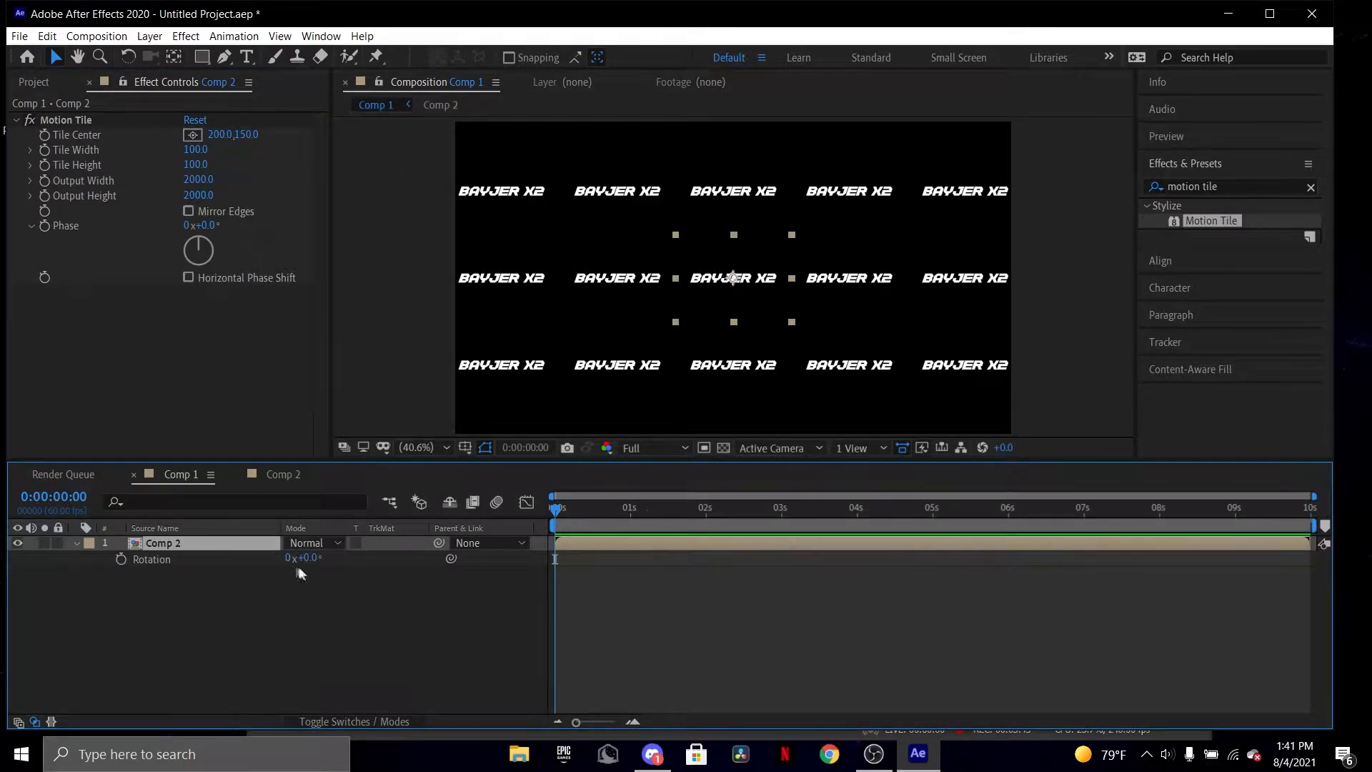
{"action": "left_click_drag", "start_coordinate": [313, 563], "coordinate": [323, 554]}
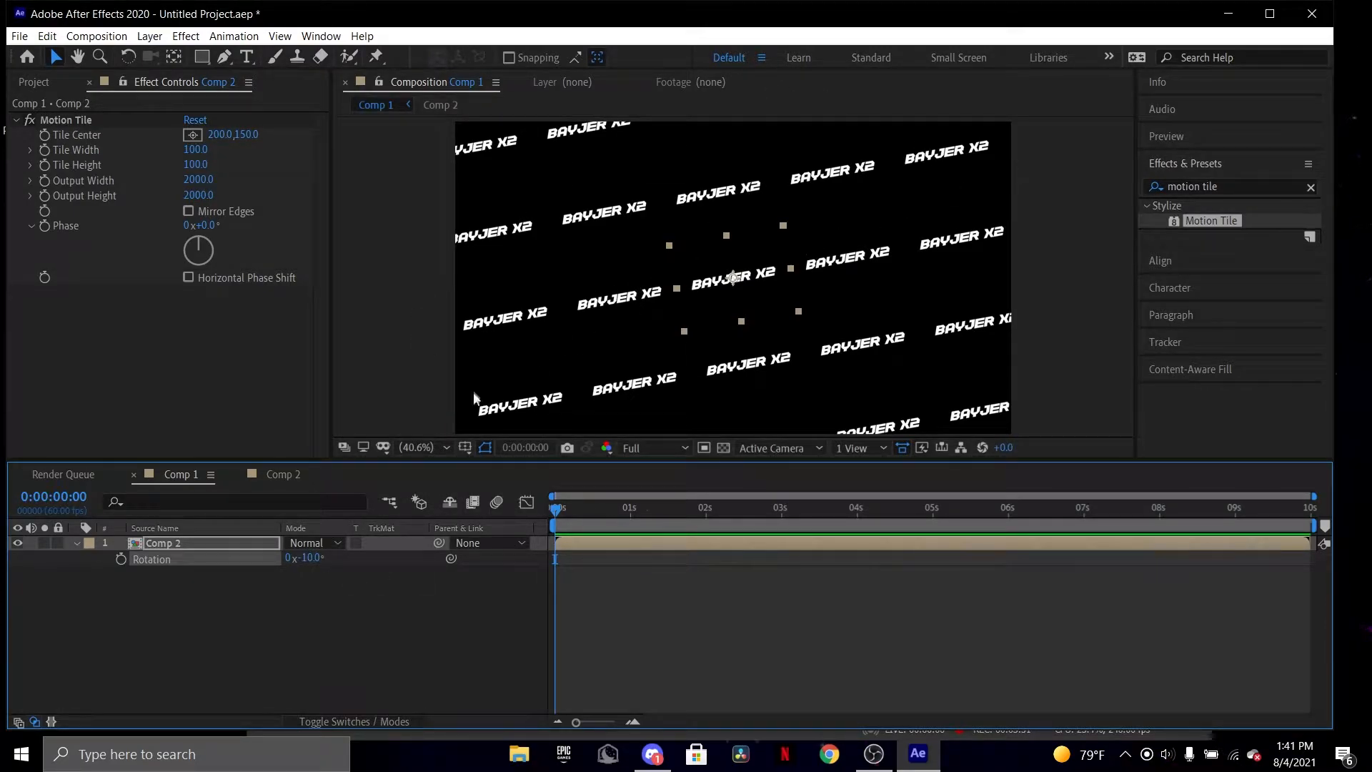
{"action": "left_click", "coordinate": [429, 429]}
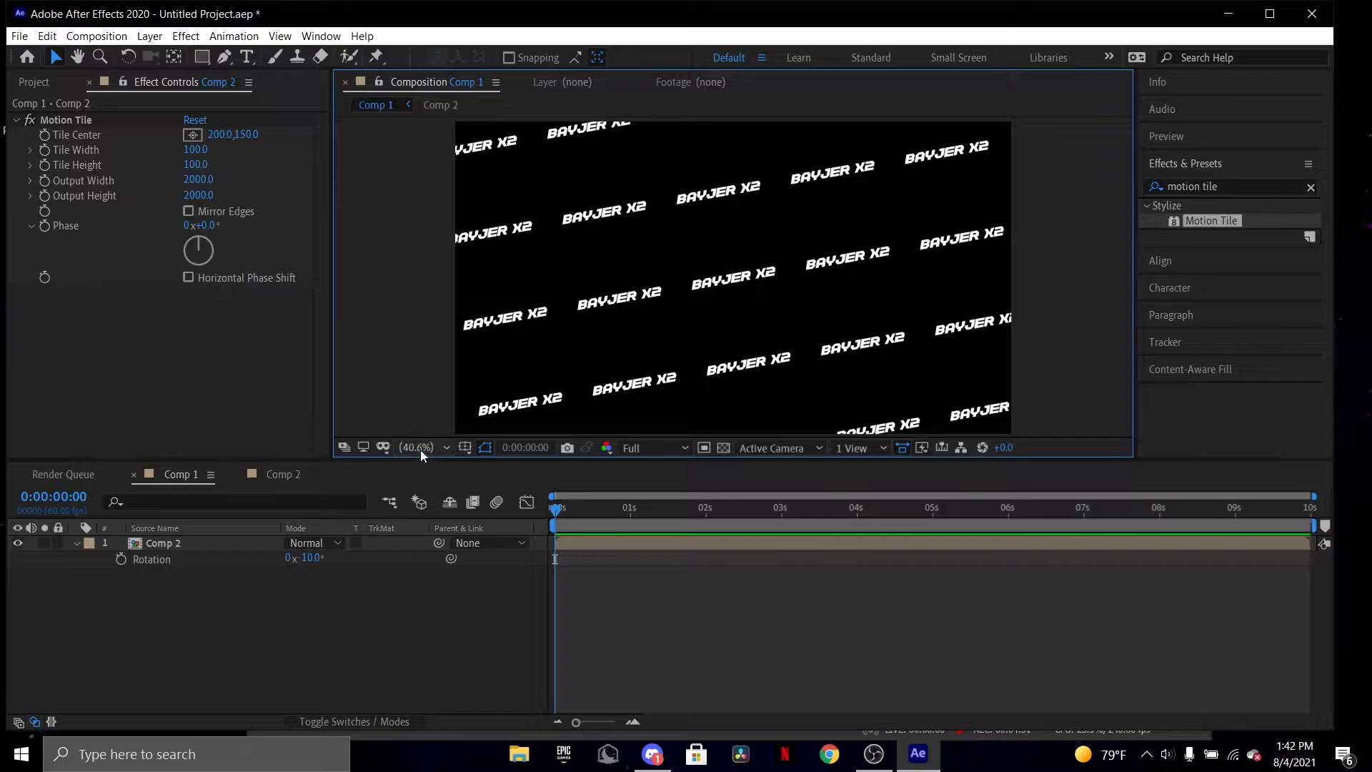
Turn on Position keyframing for the Comp 2 layer with a first keyframe at 0:00:00:00.
{"action": "left_click", "coordinate": [446, 447]}
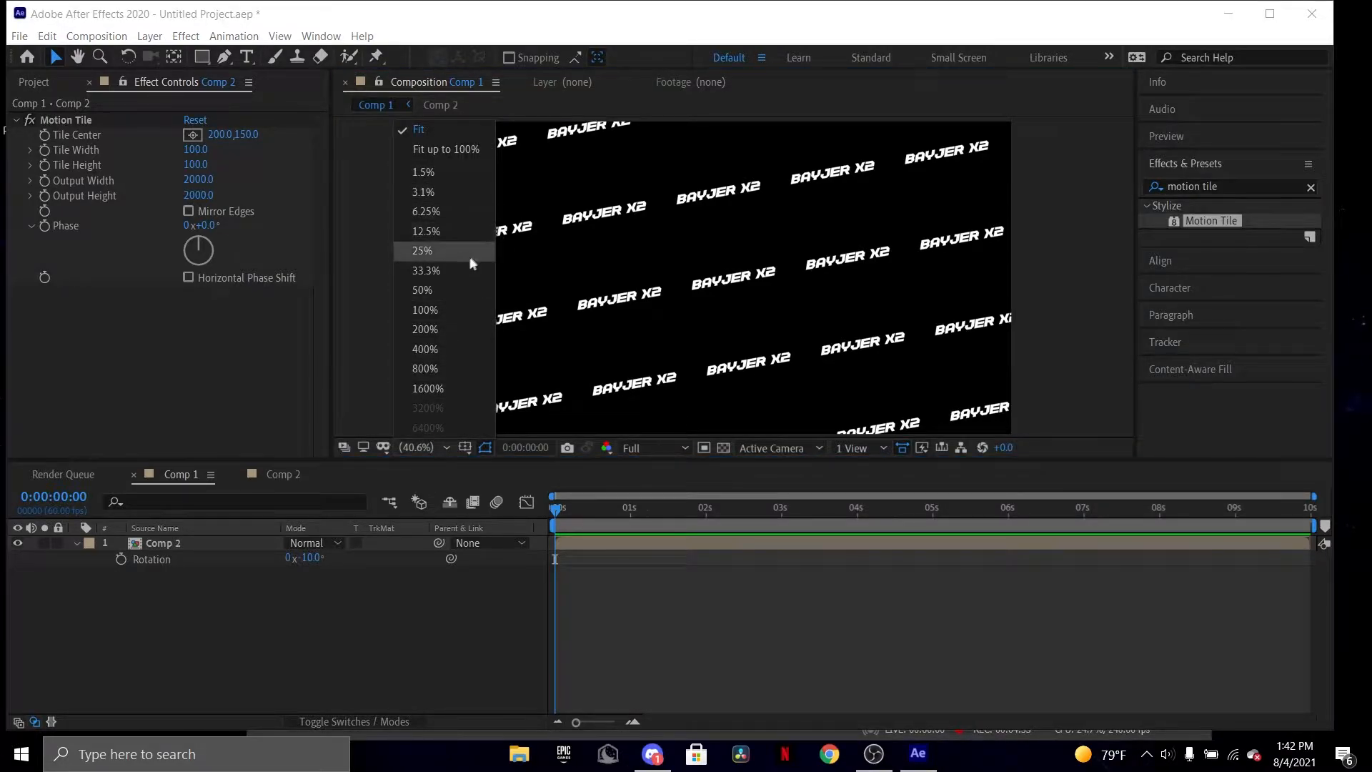
{"action": "left_click", "coordinate": [450, 256]}
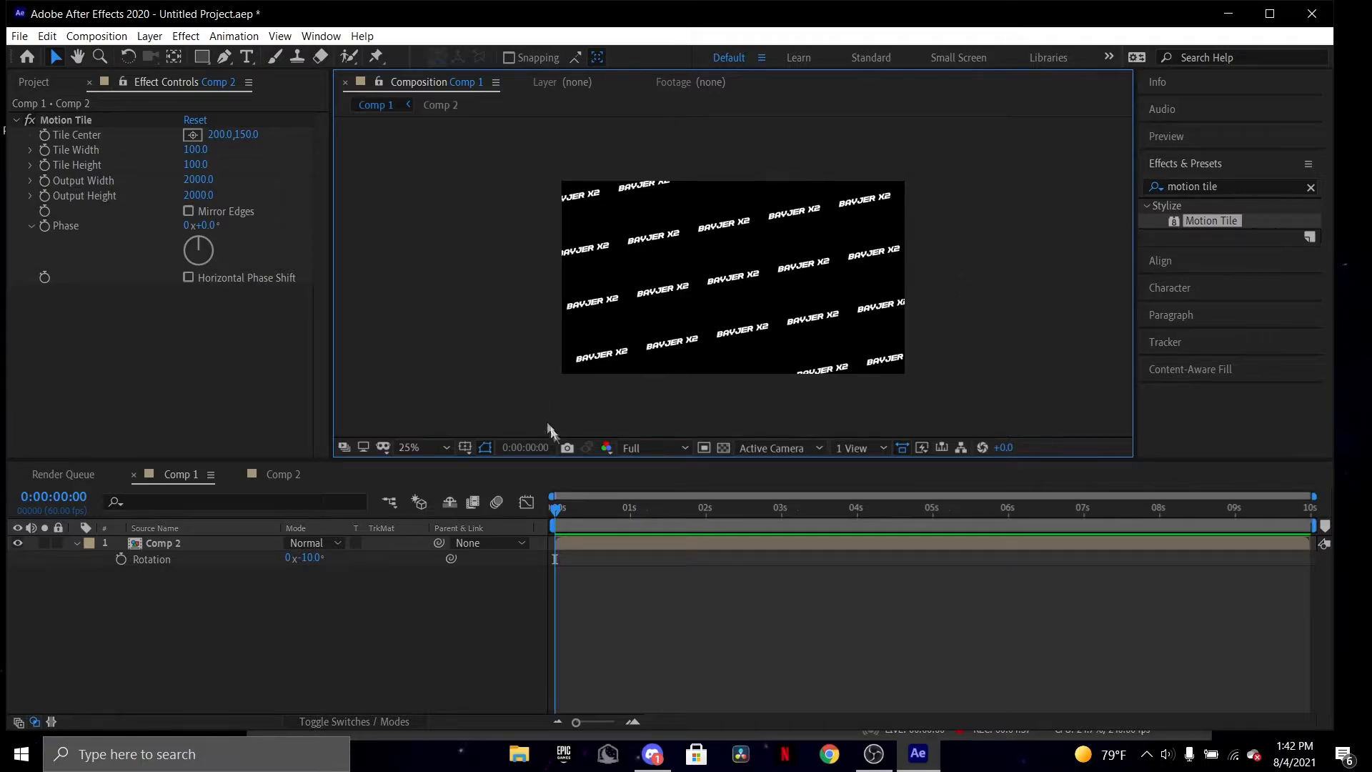
{"action": "left_click", "coordinate": [572, 547]}
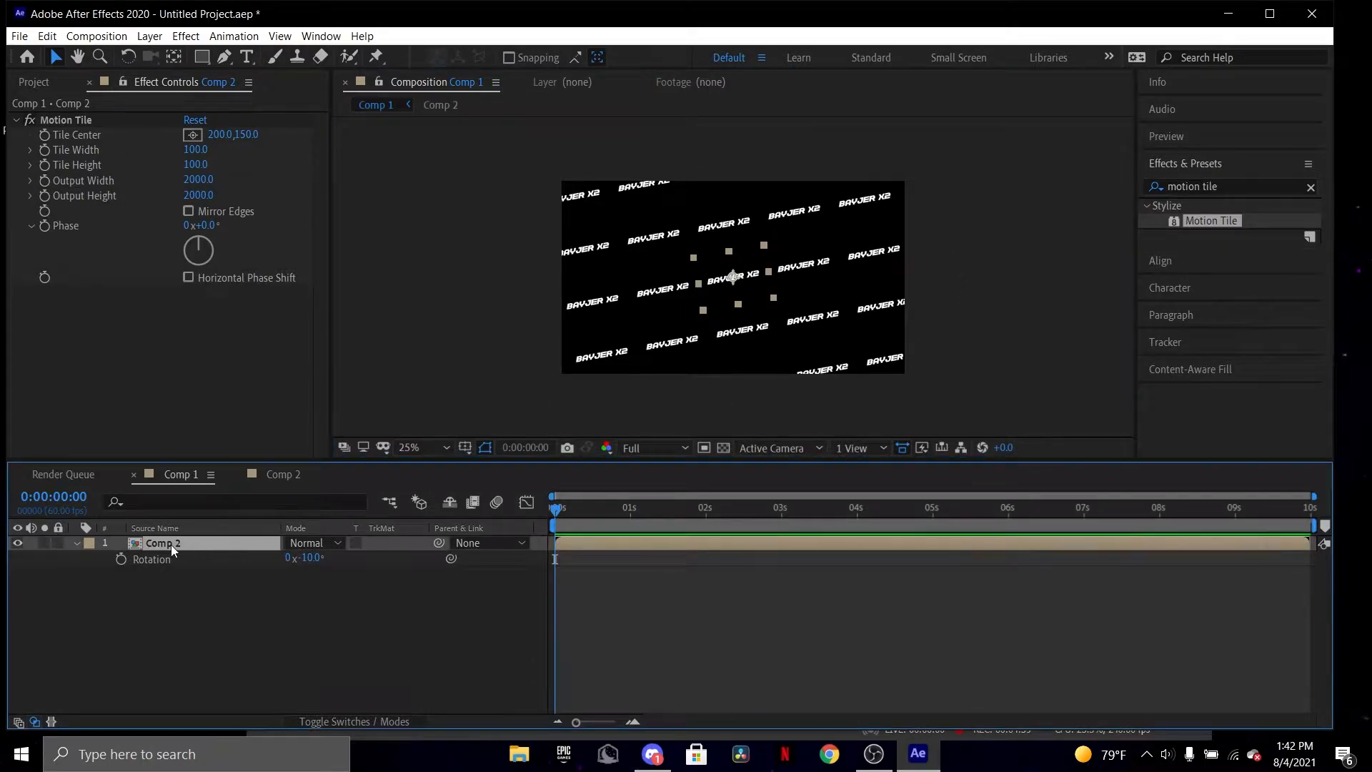
{"action": "key", "text": "p"}
{"action": "left_click", "coordinate": [121, 559]}
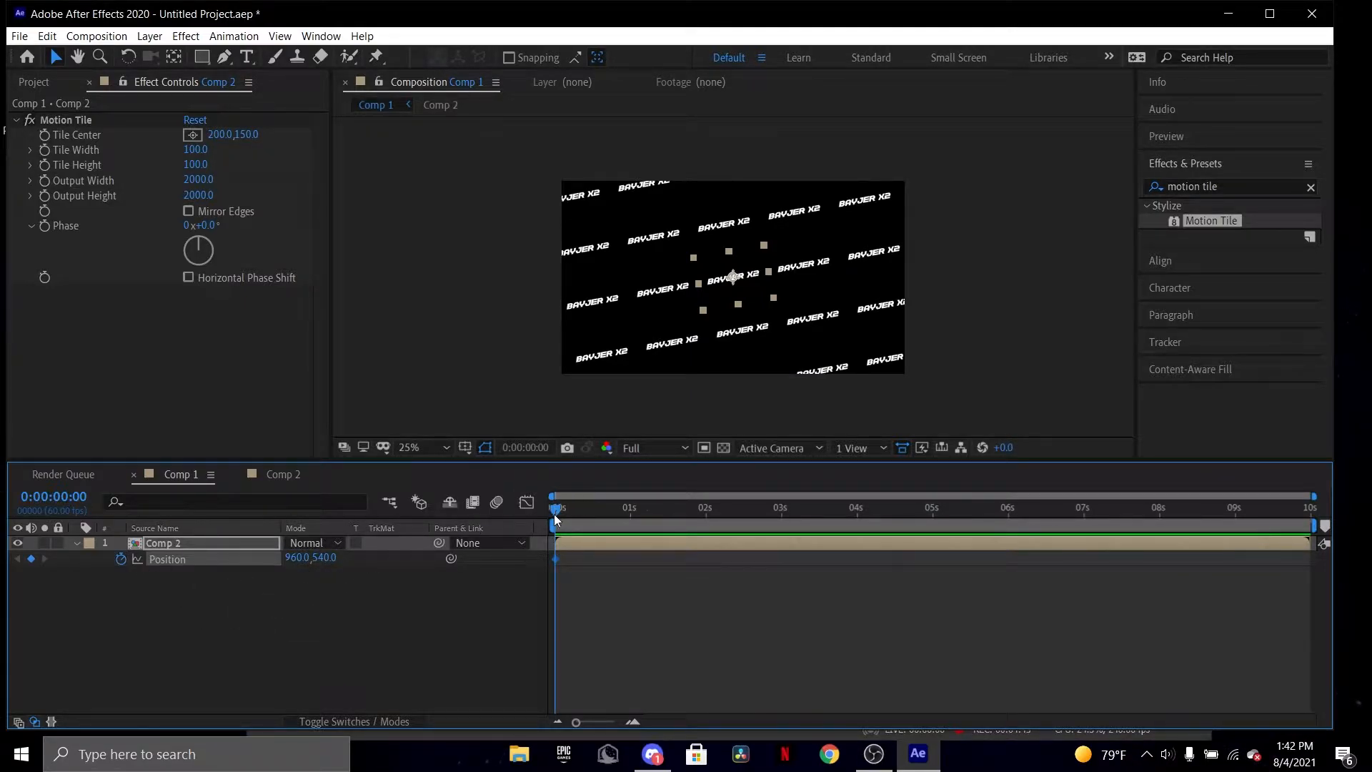
Add a second Position keyframe to the Comp 2 layer at 0:00:09:59, keeping the same position.
{"action": "left_click_drag", "start_coordinate": [554, 513], "coordinate": [1310, 508]}
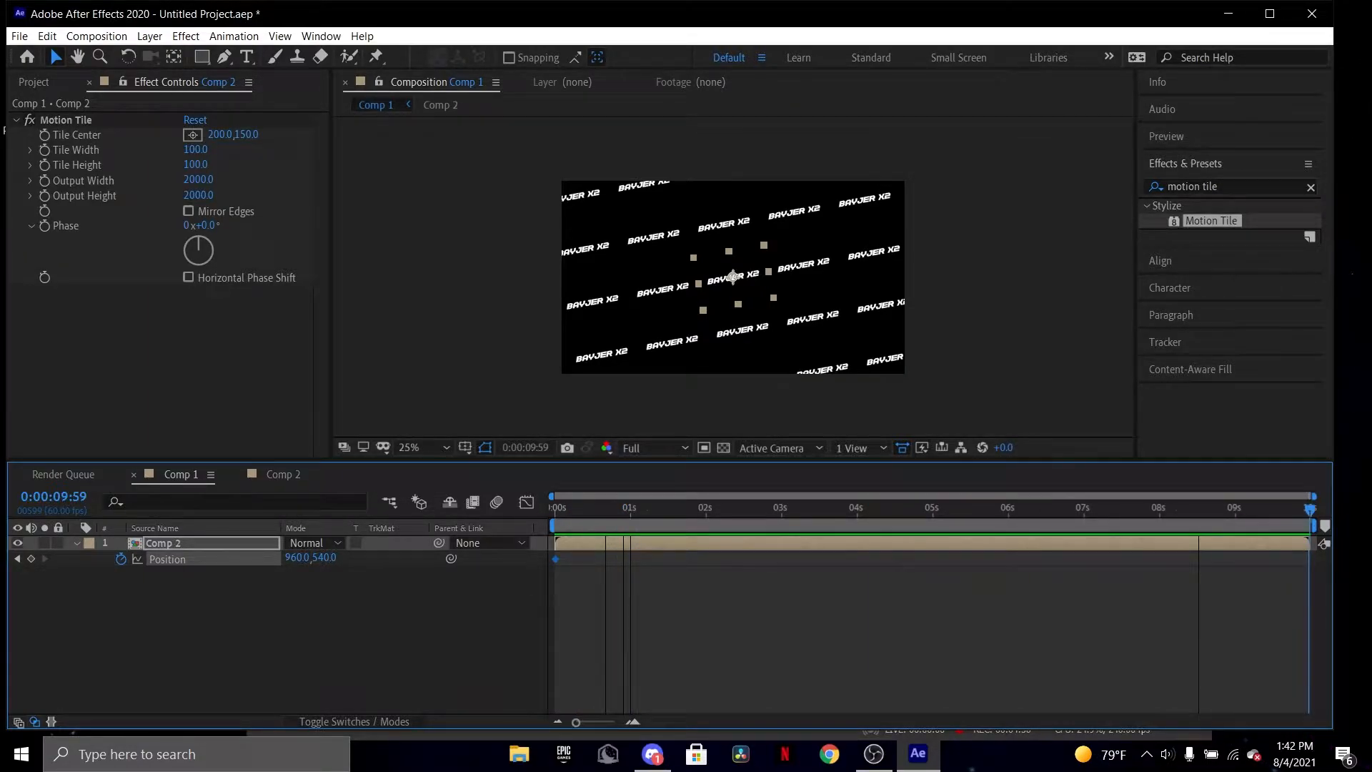
{"action": "left_click", "coordinate": [1244, 554]}
{"action": "left_click", "coordinate": [1191, 542]}
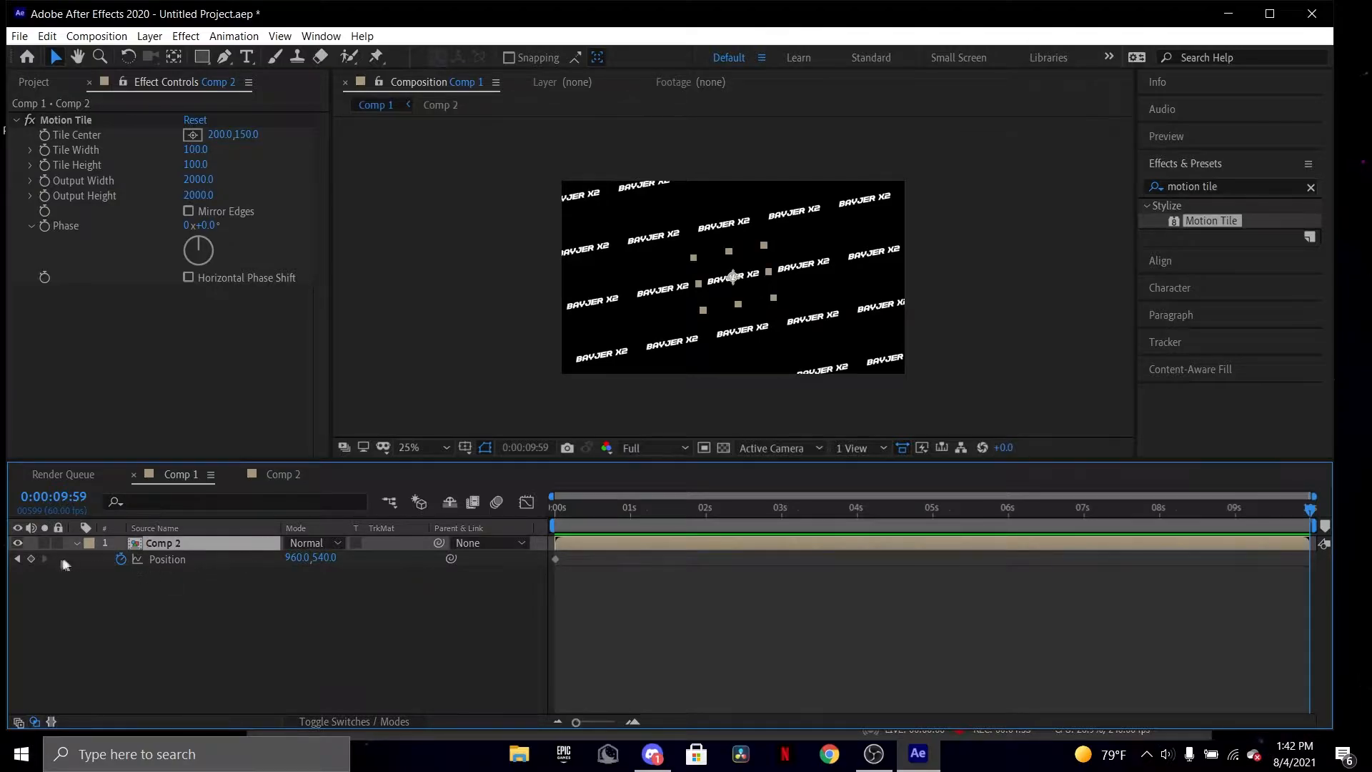
{"action": "left_click", "coordinate": [32, 558]}
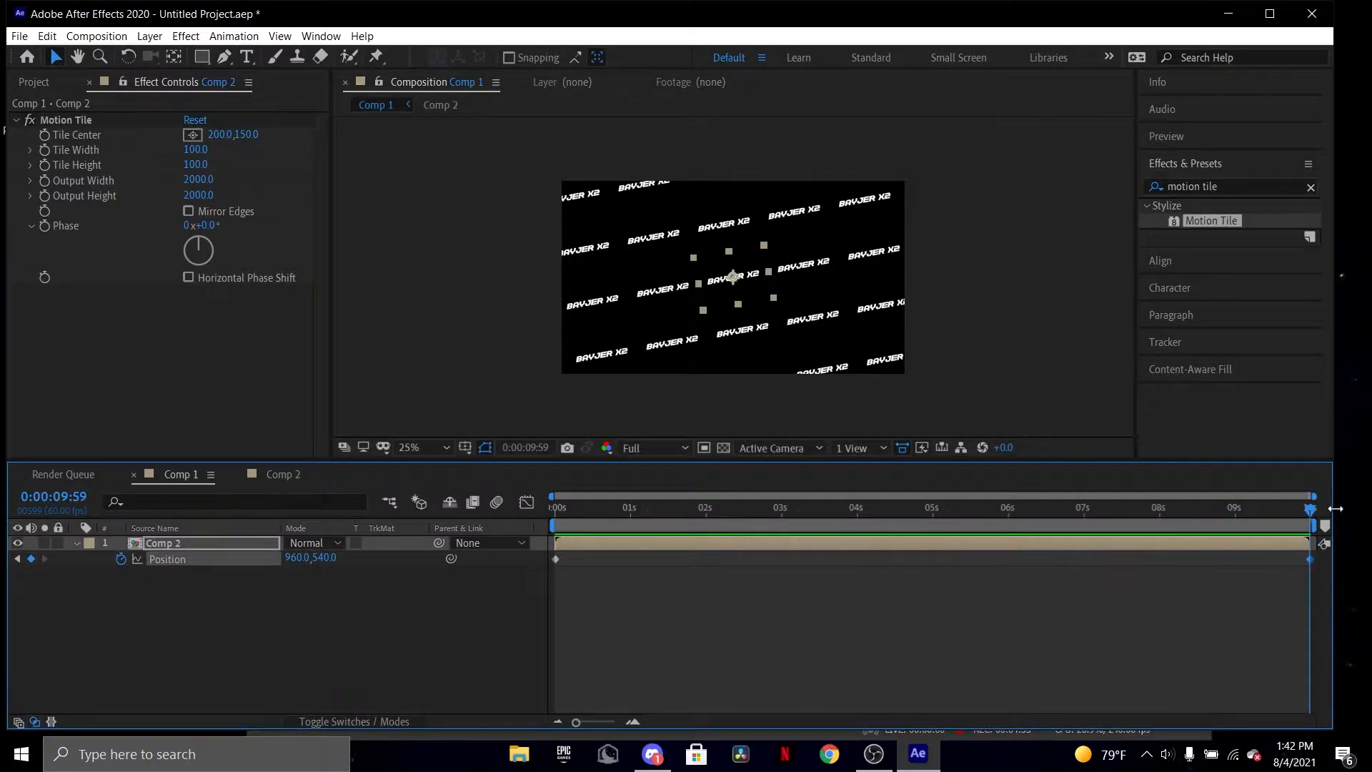
Move the Comp 2 layer to about -432, 920 at the first keyframe and to about 2564, 132 at 0:00:09:59.
{"action": "left_click_drag", "start_coordinate": [1305, 514], "coordinate": [555, 508]}
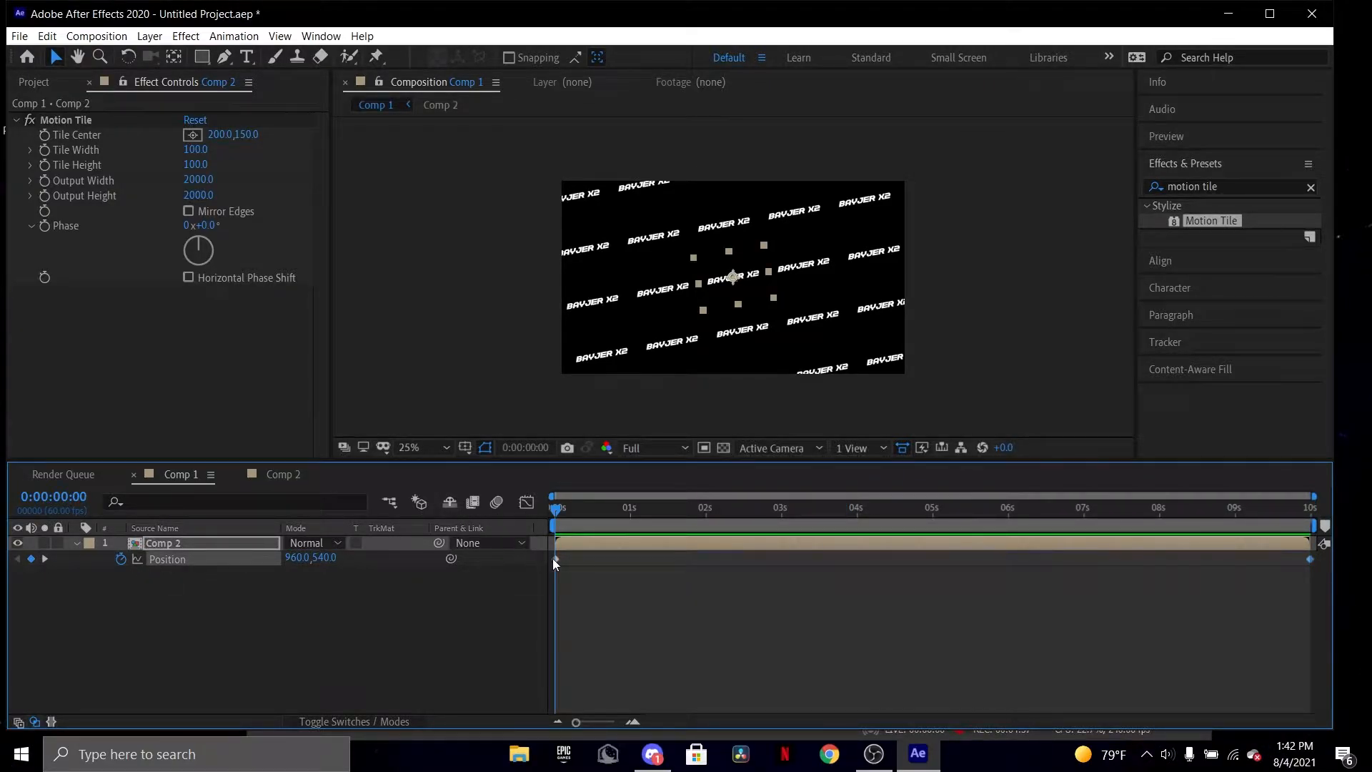
{"action": "left_click_drag", "start_coordinate": [736, 279], "coordinate": [489, 354]}
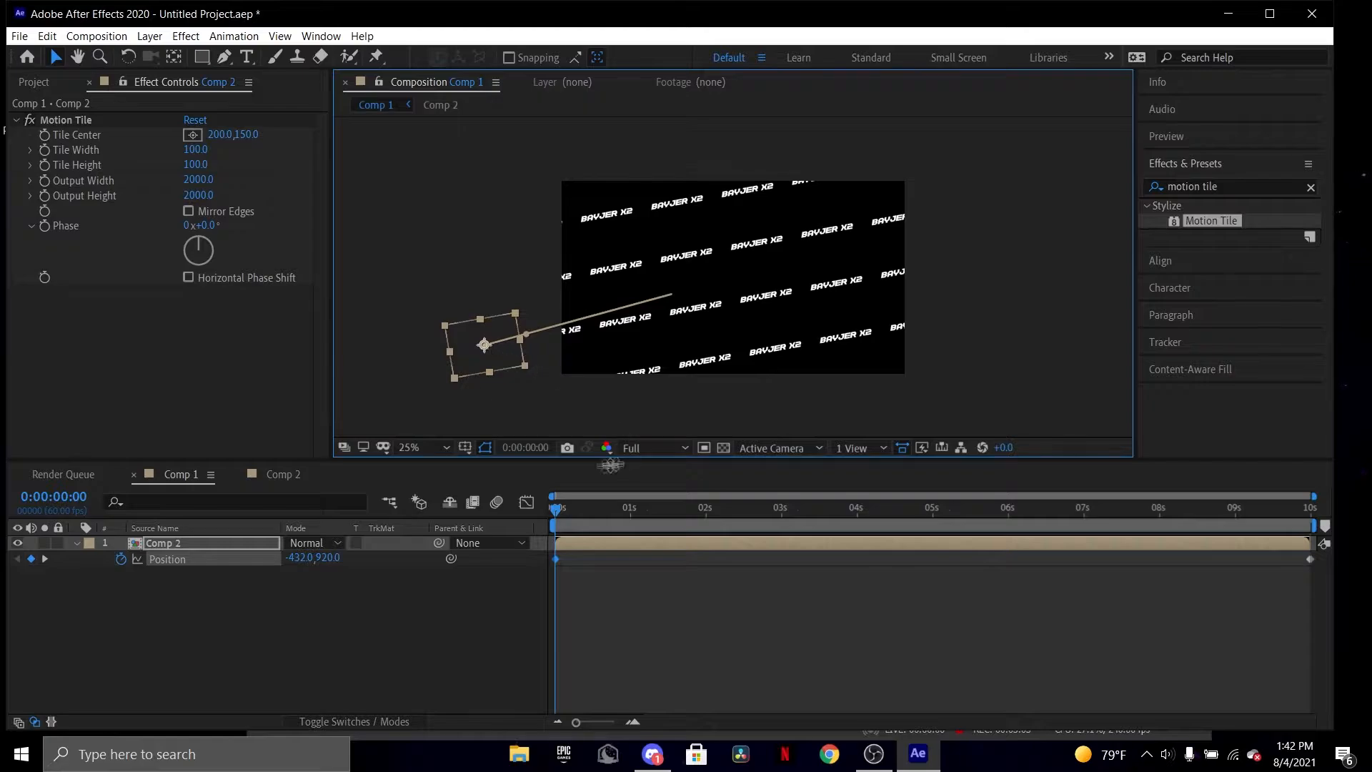
{"action": "left_click_drag", "start_coordinate": [556, 507], "coordinate": [1310, 507]}
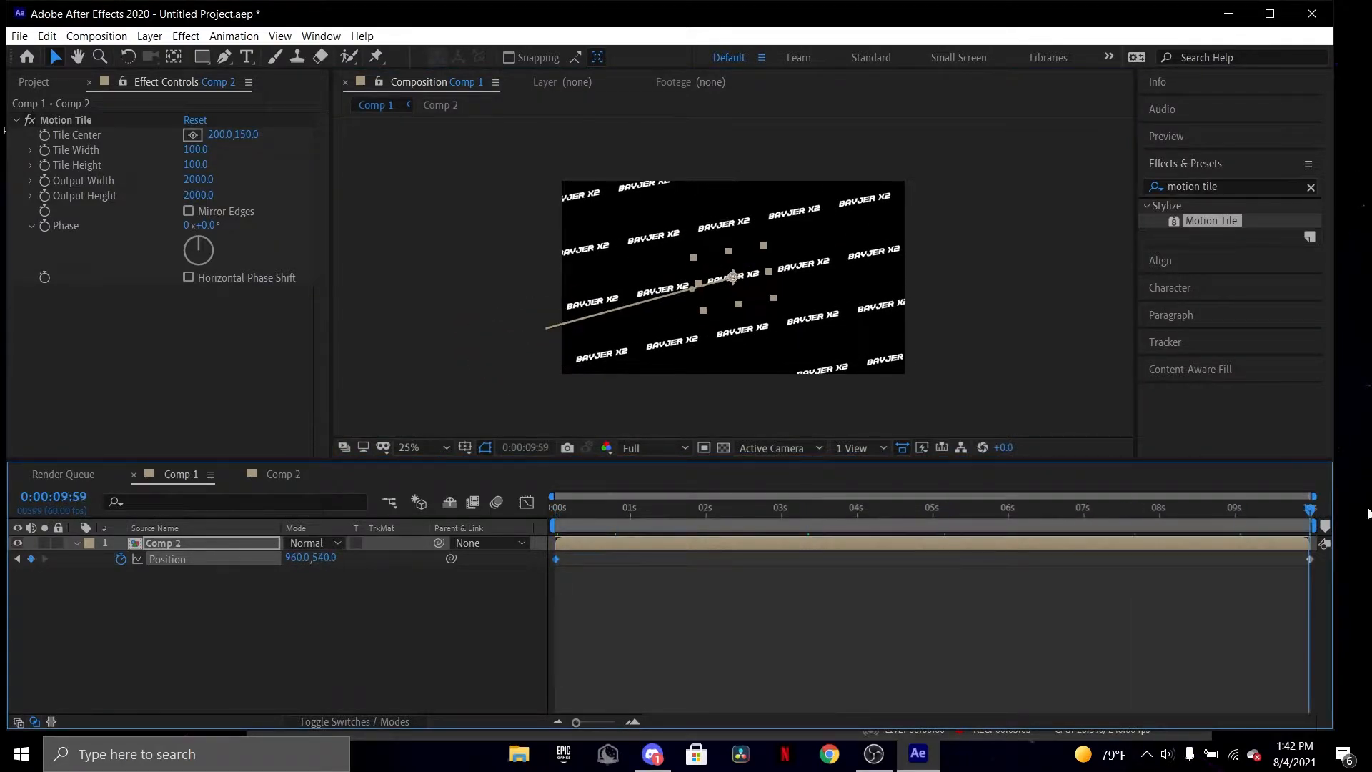
{"action": "left_click_drag", "start_coordinate": [724, 286], "coordinate": [1009, 213]}
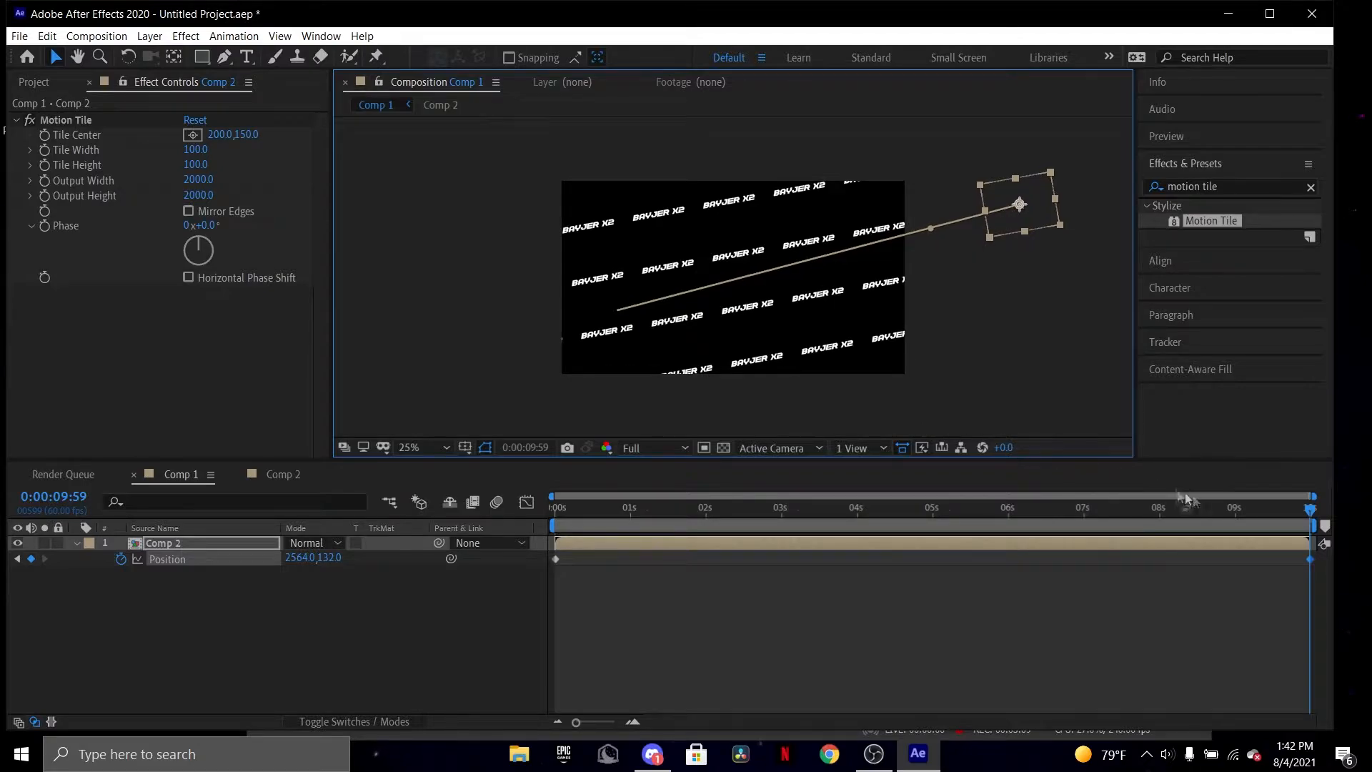
Preview the moving tiled text background from the beginning of the composition.
{"action": "left_click_drag", "start_coordinate": [1310, 509], "coordinate": [556, 507]}
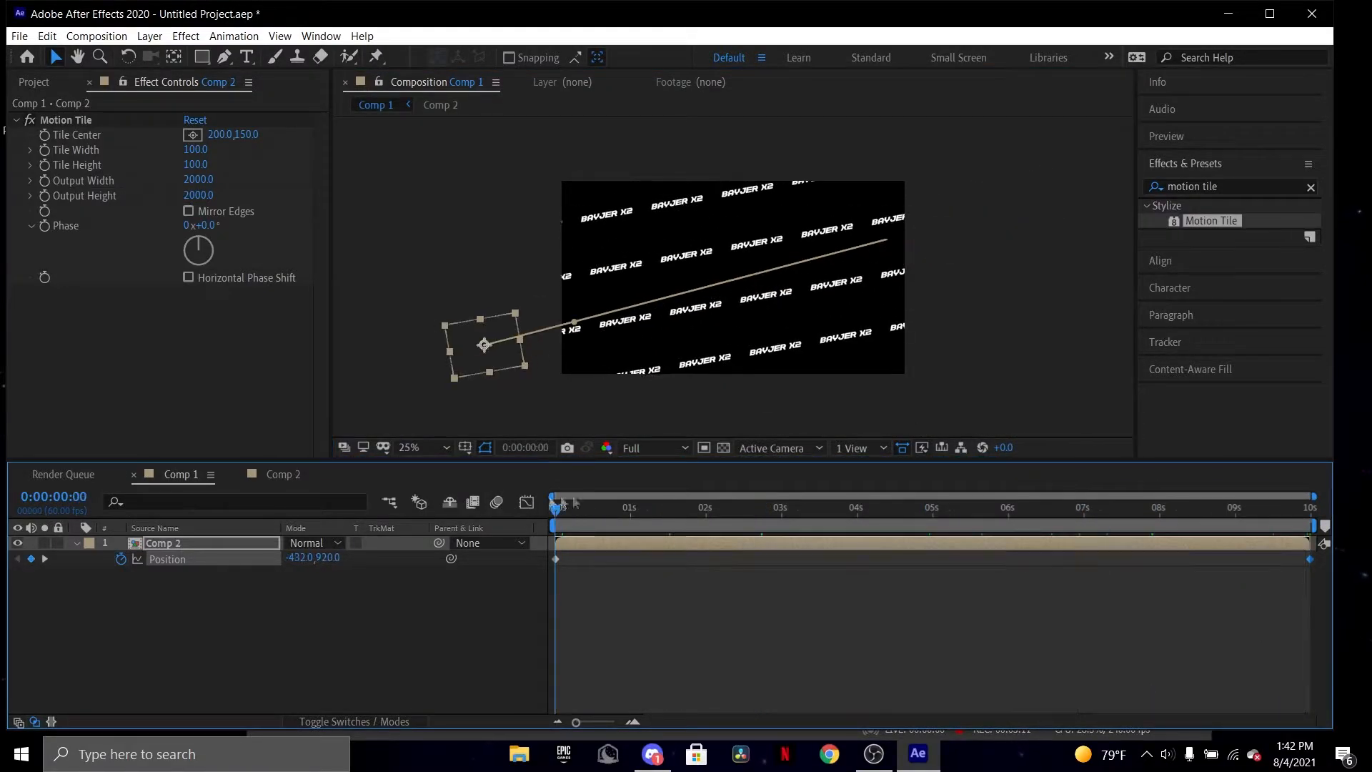
{"action": "key", "text": "space"}
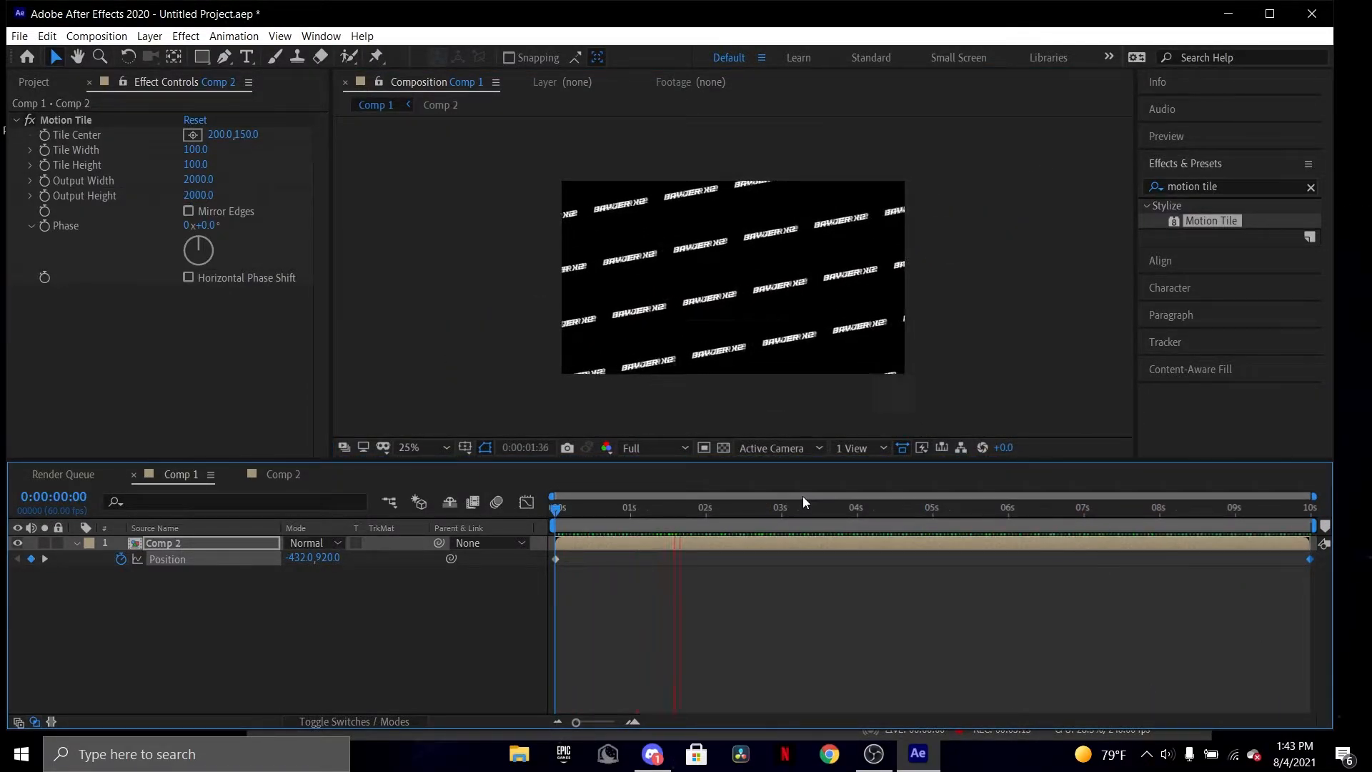
{"action": "left_click", "coordinate": [803, 496]}
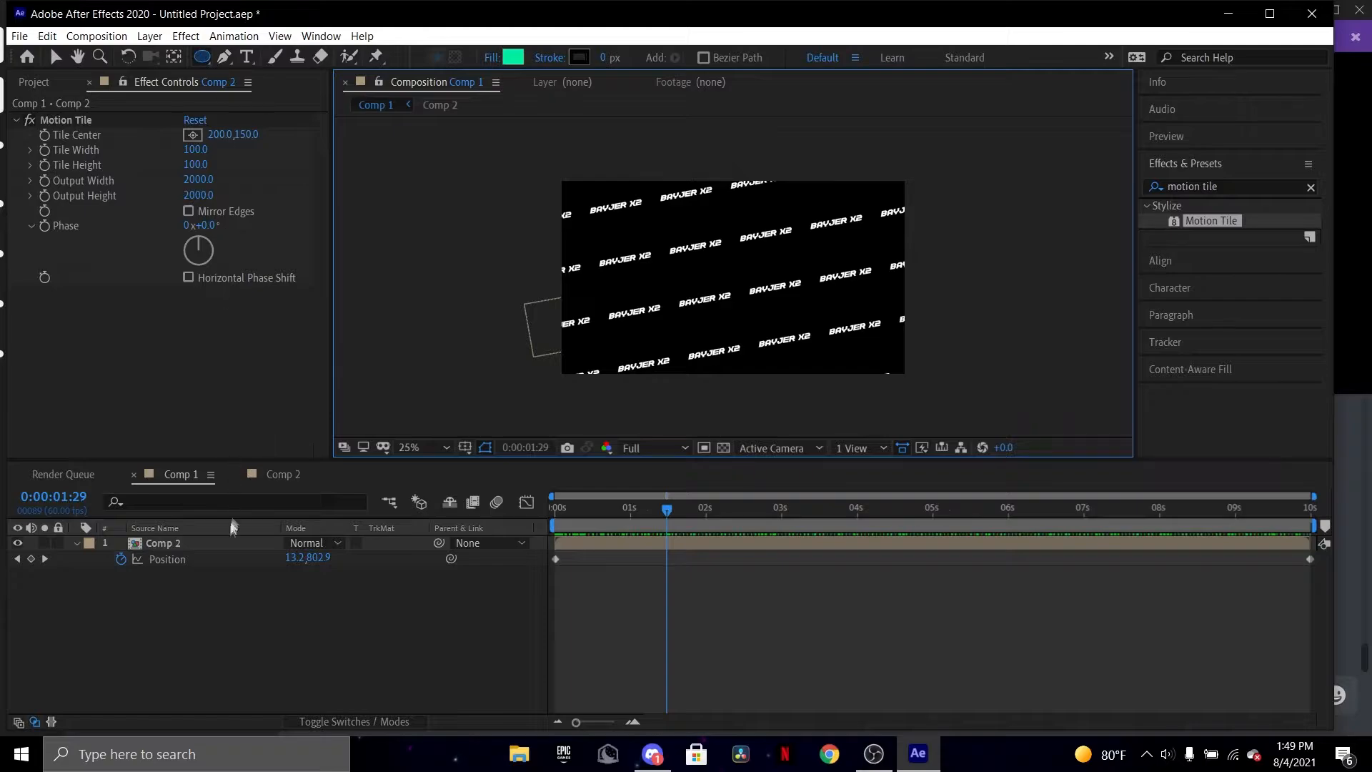
Draw a large green (#02EFA2) ellipse on a new shape layer and move it to about 680, 472 so it covers the frame.
{"action": "left_click", "coordinate": [192, 559]}
{"action": "left_click", "coordinate": [208, 606]}
{"action": "left_click_drag", "start_coordinate": [519, 146], "coordinate": [1024, 466]}
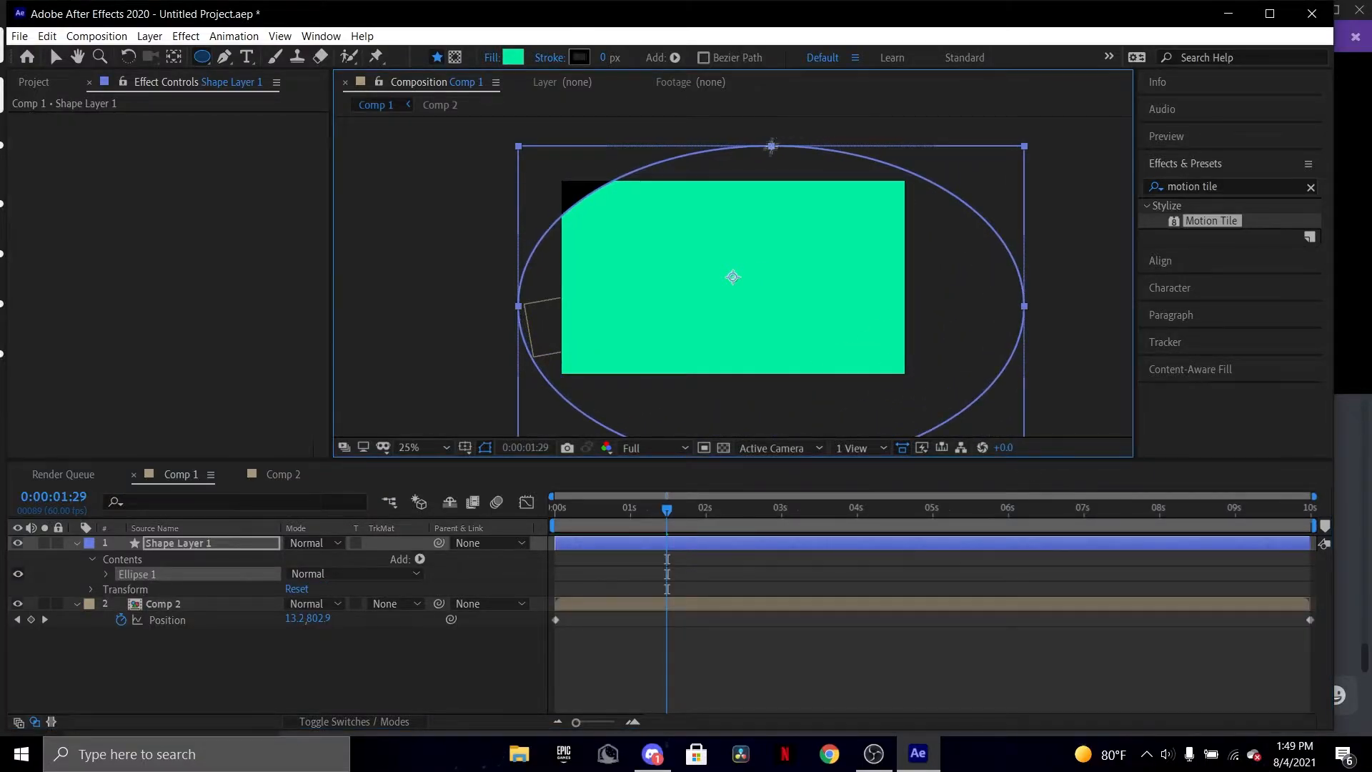
{"action": "left_click", "coordinate": [55, 61]}
{"action": "left_click_drag", "start_coordinate": [829, 147], "coordinate": [779, 134]}
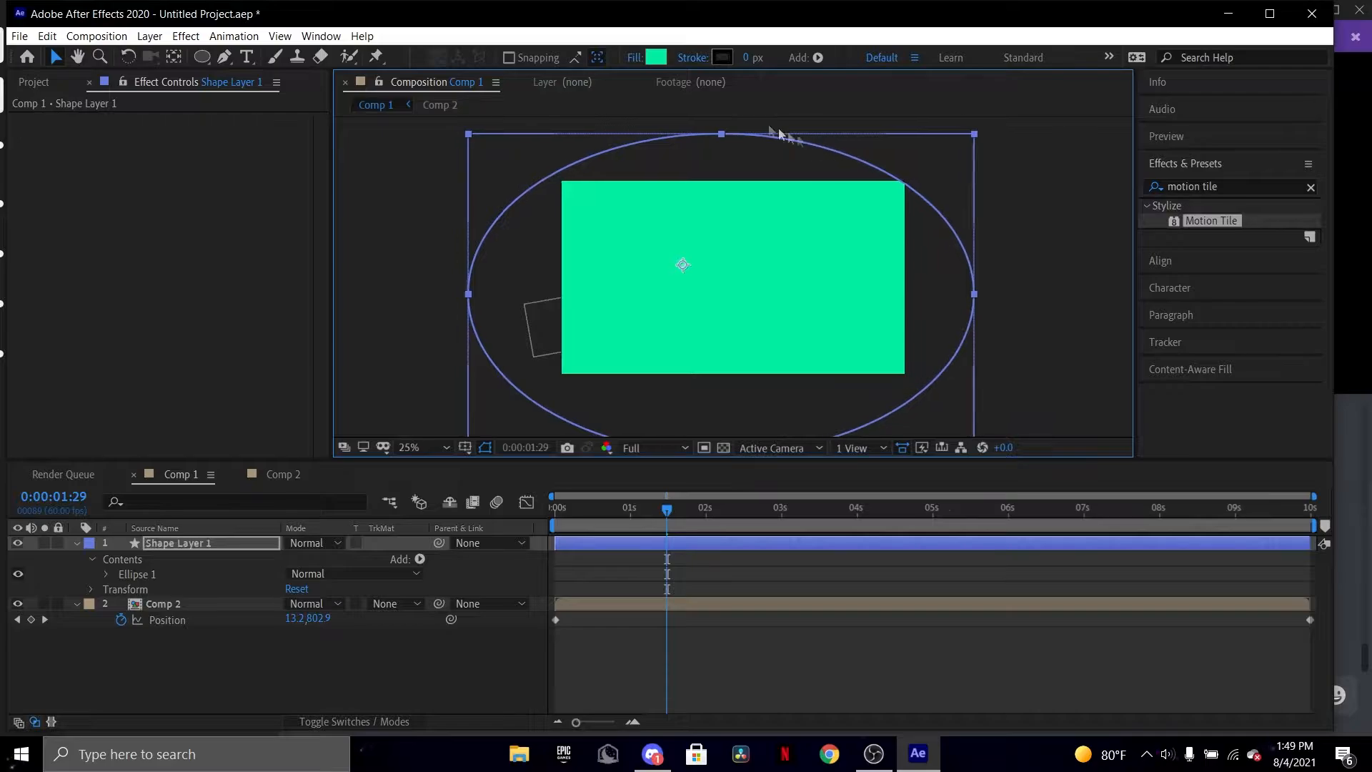
{"action": "left_click", "coordinate": [655, 57]}
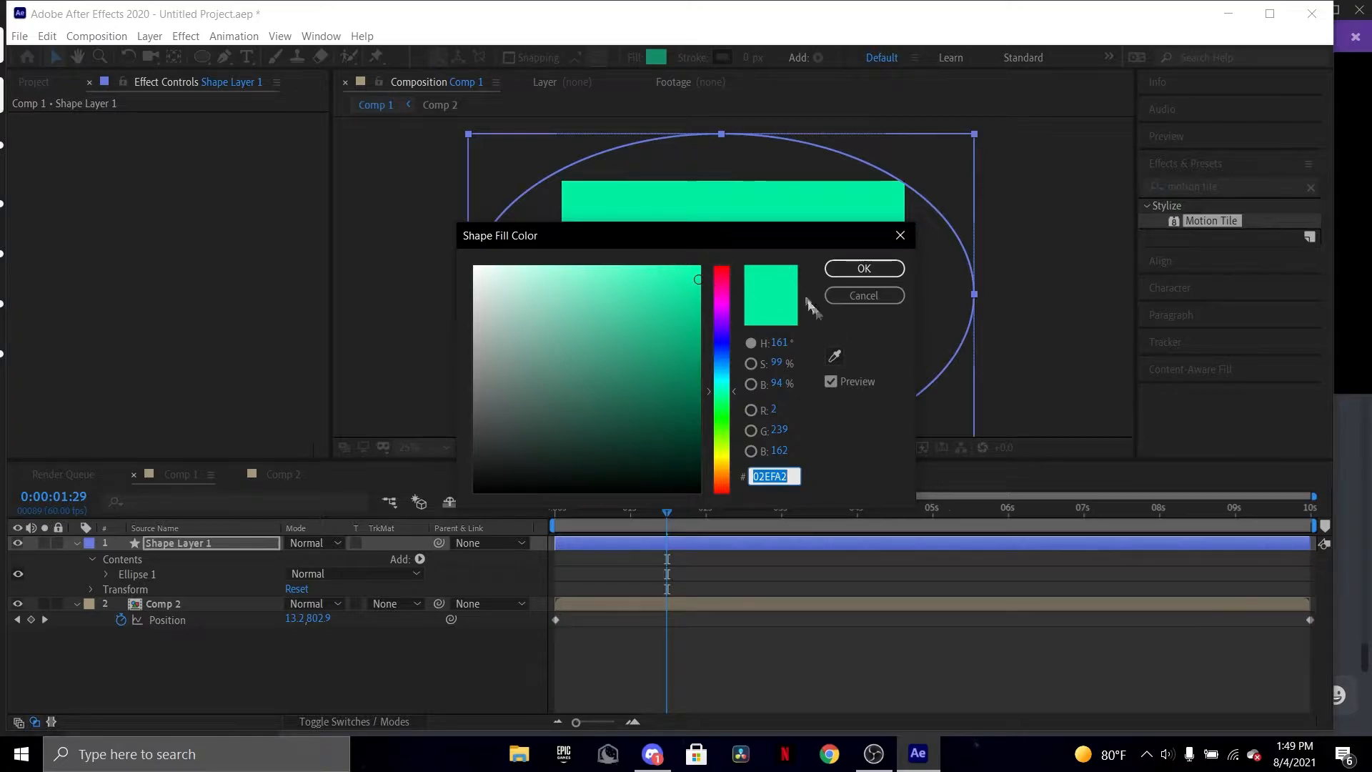
{"action": "left_click", "coordinate": [832, 268]}
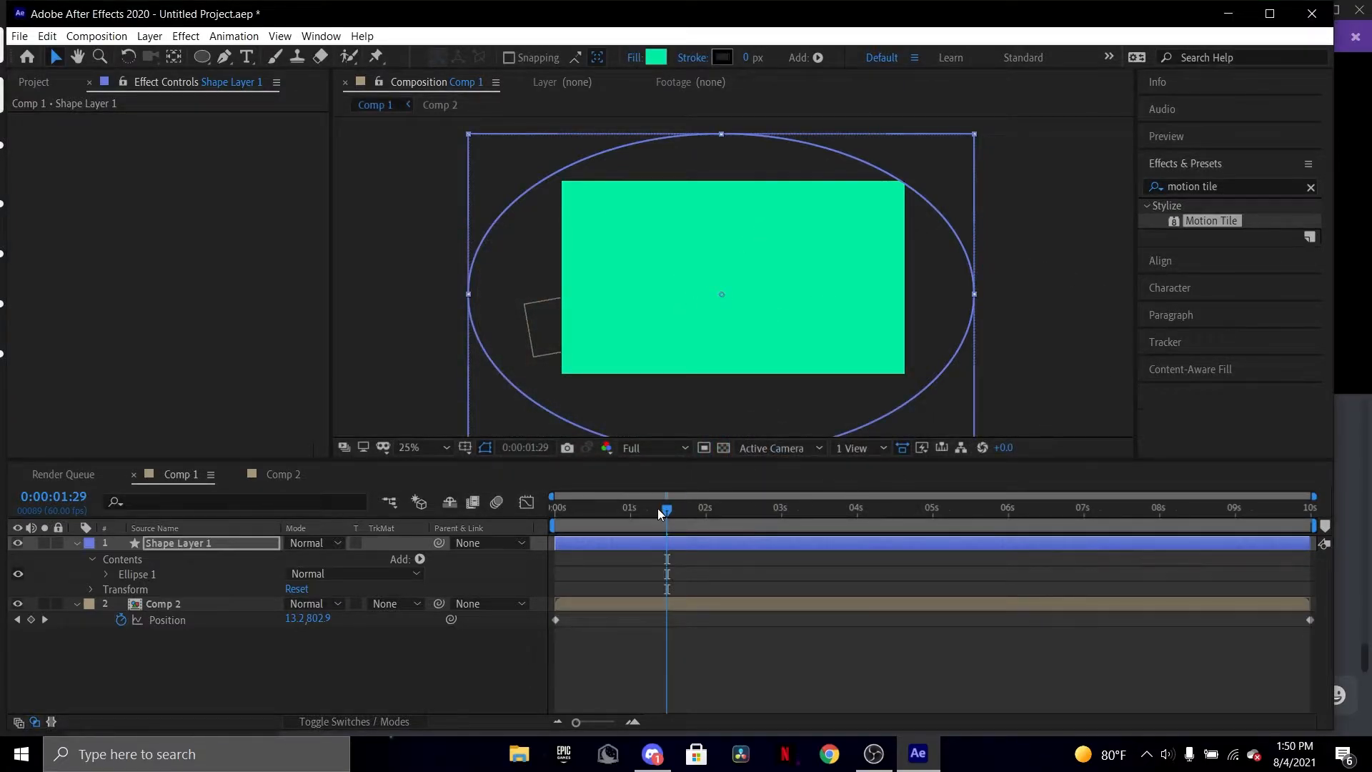
Turn on Position keyframing for Shape Layer 1 with a first keyframe at 0:00:00:00.
{"action": "left_click_drag", "start_coordinate": [658, 513], "coordinate": [555, 508]}
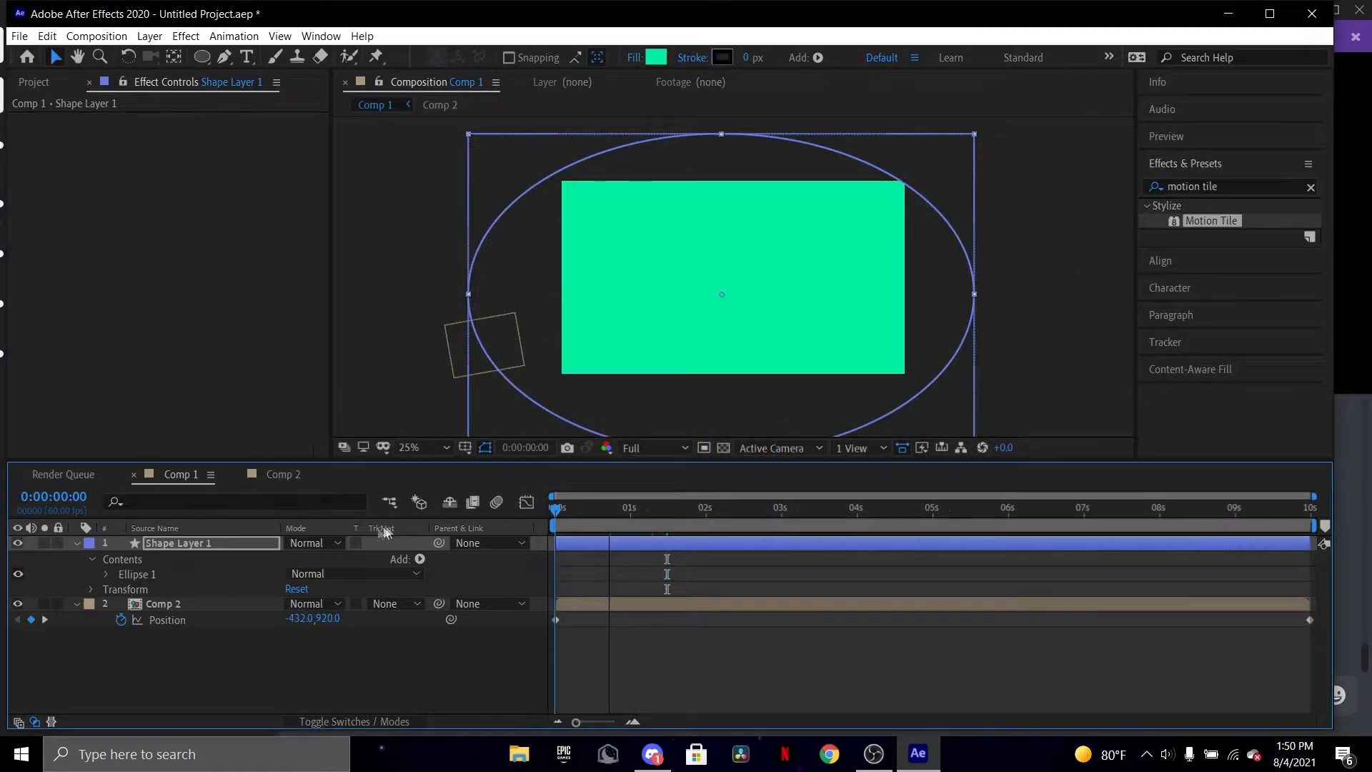
{"action": "left_click", "coordinate": [78, 544]}
{"action": "left_click", "coordinate": [79, 544]}
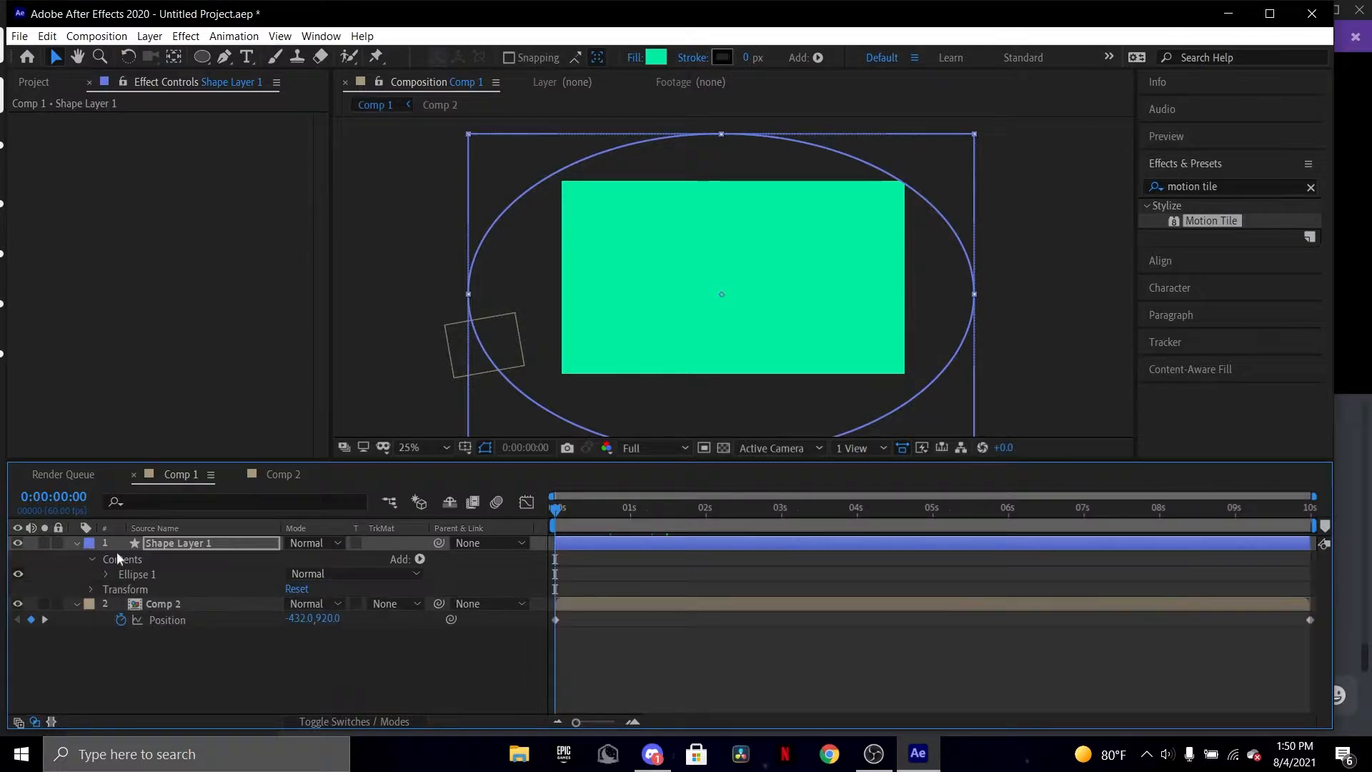
{"action": "left_click", "coordinate": [261, 543]}
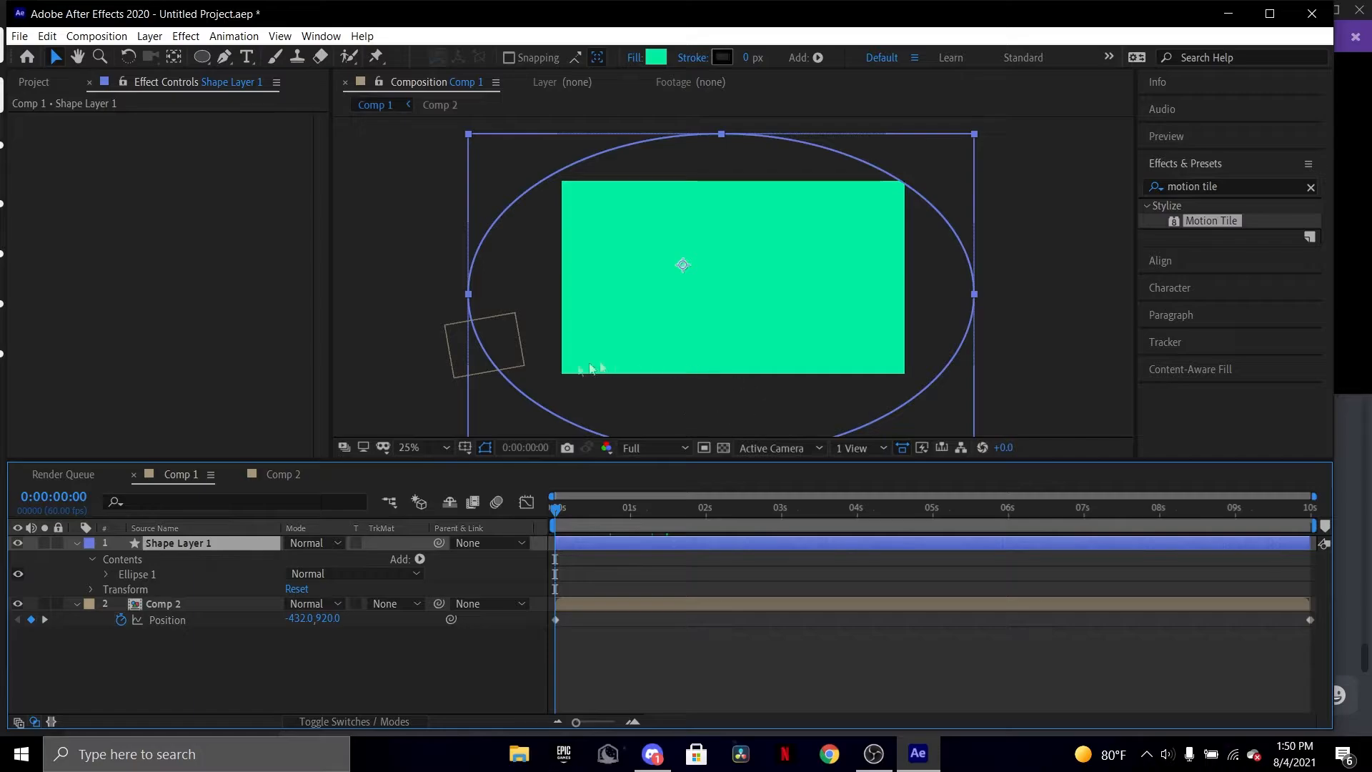
{"action": "left_click", "coordinate": [92, 589]}
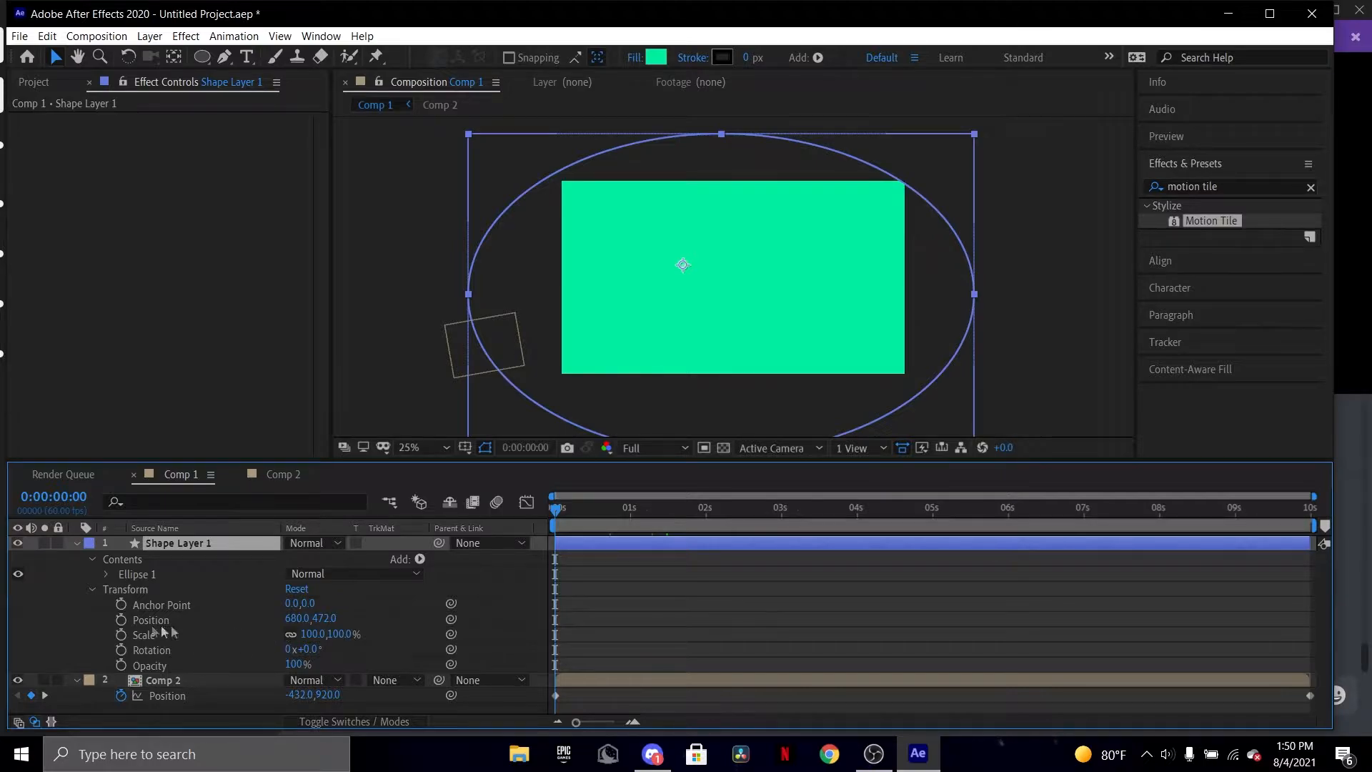
{"action": "left_click", "coordinate": [121, 619]}
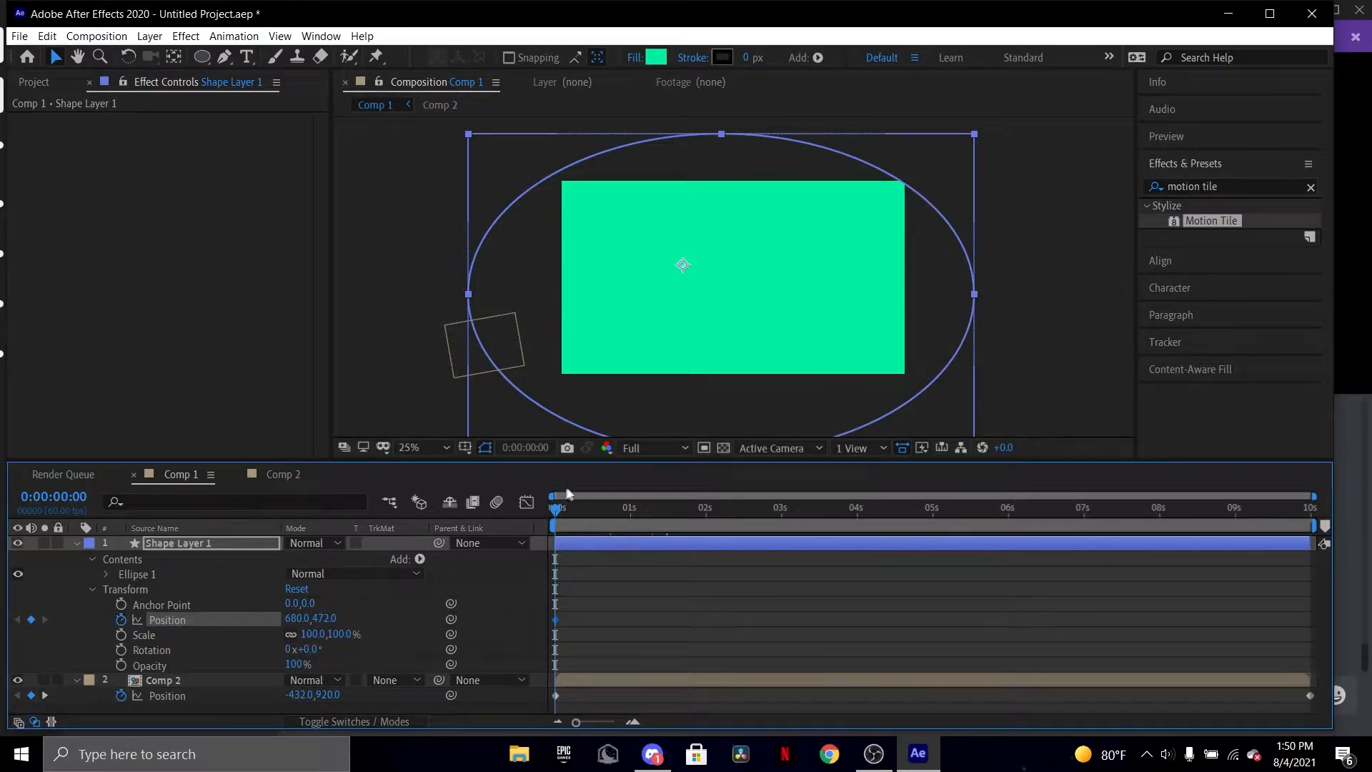
Add a second Position keyframe to Shape Layer 1 at 0:00:06:58 and move the ellipse to about 752, 424.
{"action": "left_click_drag", "start_coordinate": [558, 511], "coordinate": [1082, 507]}
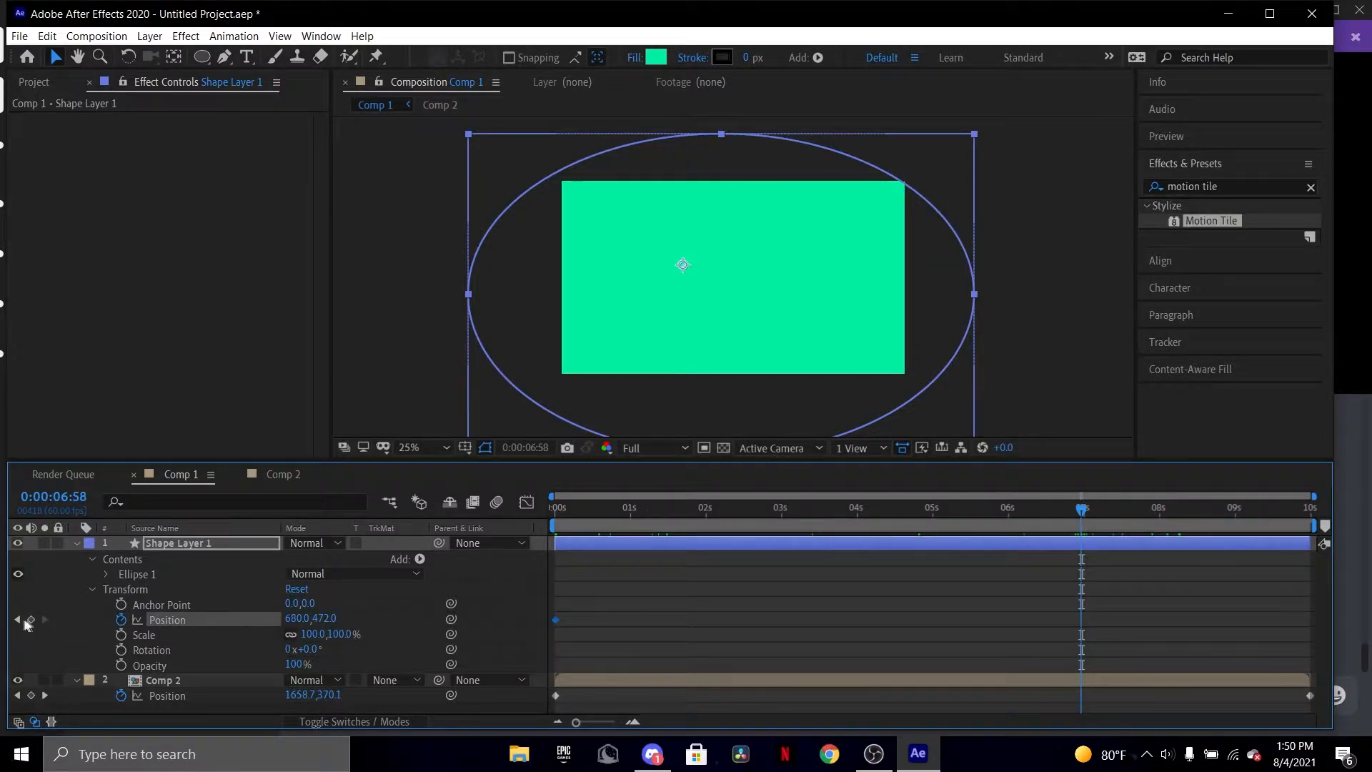
{"action": "left_click", "coordinate": [30, 620]}
{"action": "left_click_drag", "start_coordinate": [925, 201], "coordinate": [939, 193]}
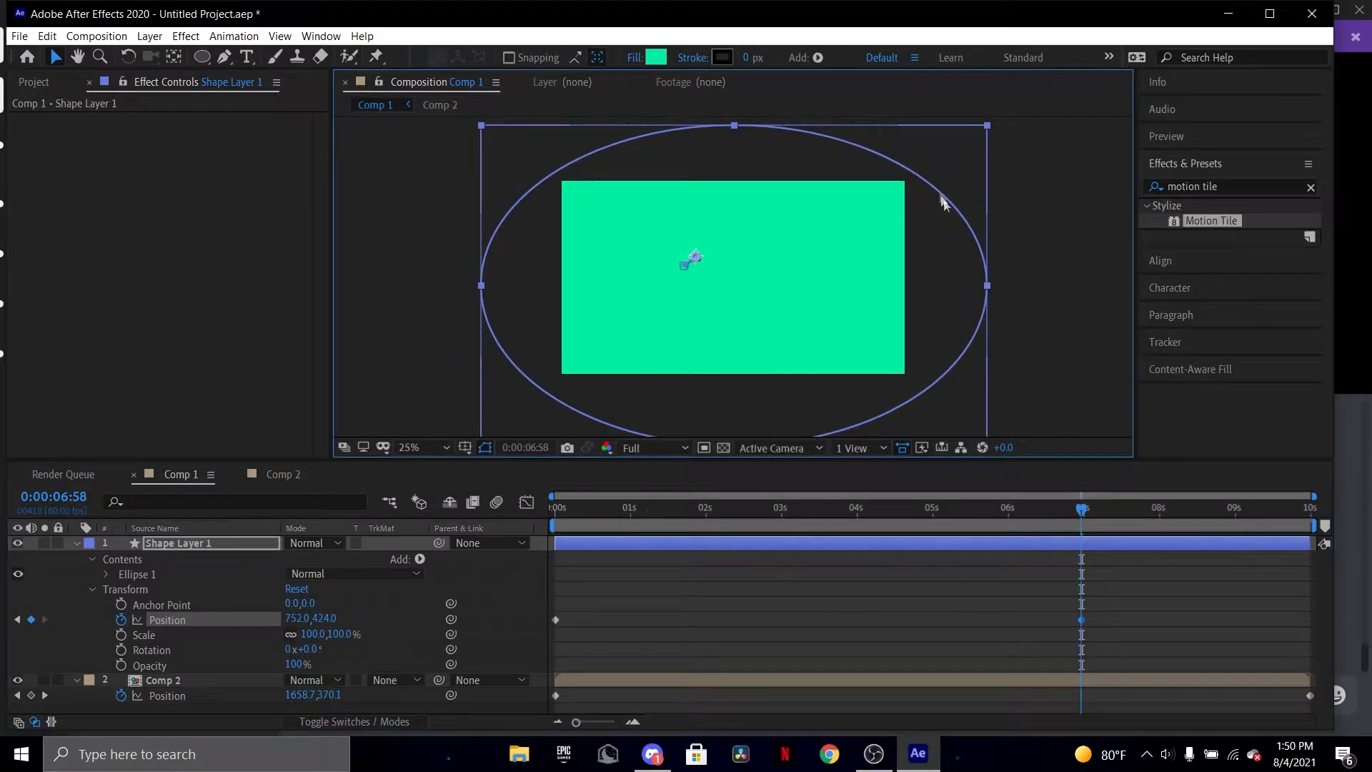
At the first keyframe, move Shape Layer 1 out of the frame to about -1657, 379.
{"action": "left_click", "coordinate": [1079, 509]}
{"action": "key", "text": "Home"}
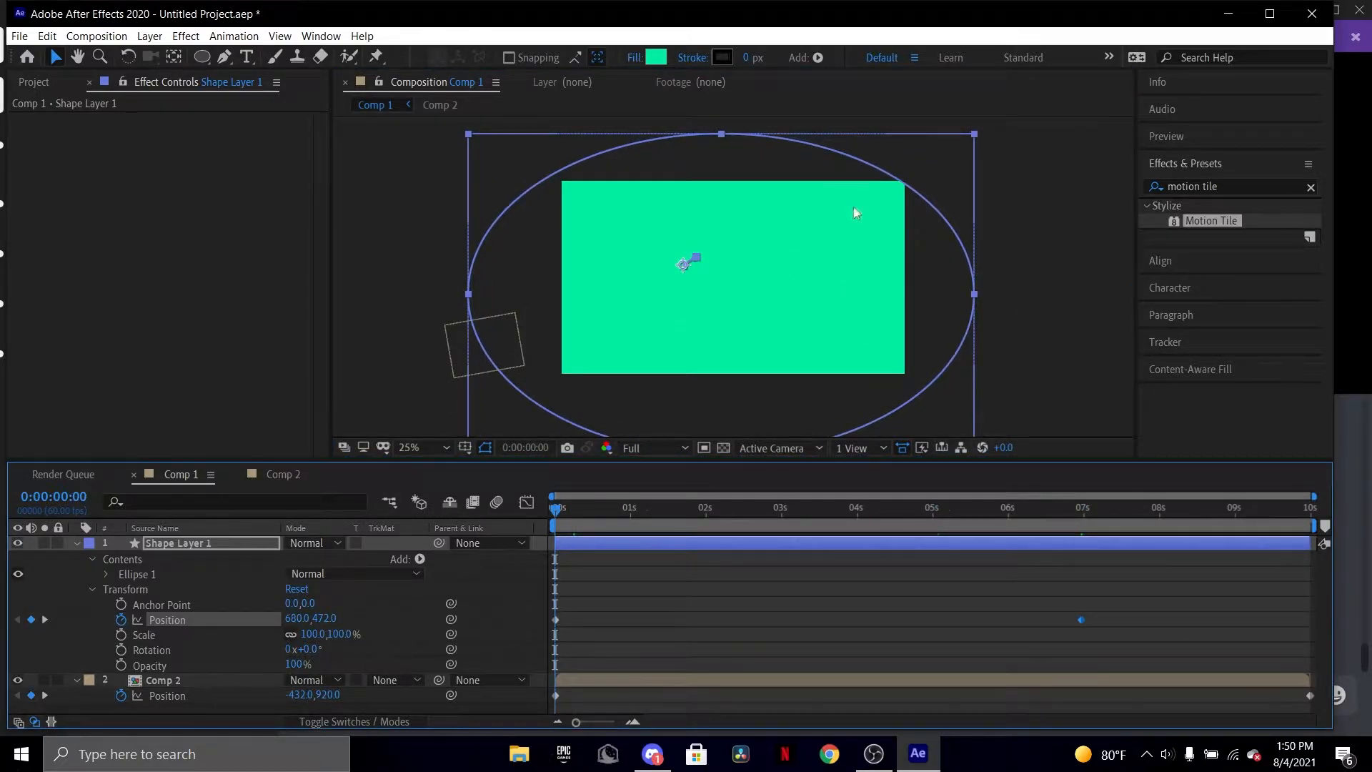
{"action": "left_click_drag", "start_coordinate": [907, 189], "coordinate": [909, 179]}
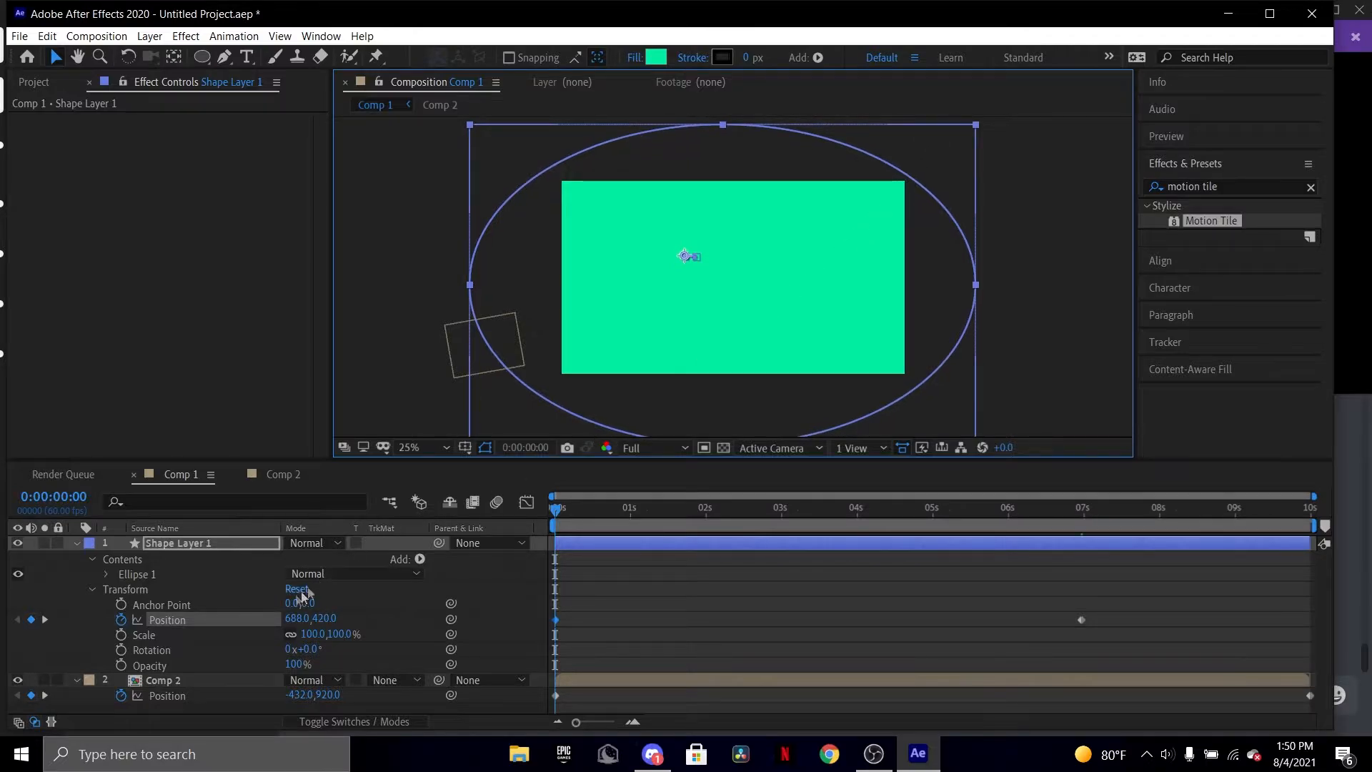
{"action": "left_click_drag", "start_coordinate": [330, 619], "coordinate": [202, 620]}
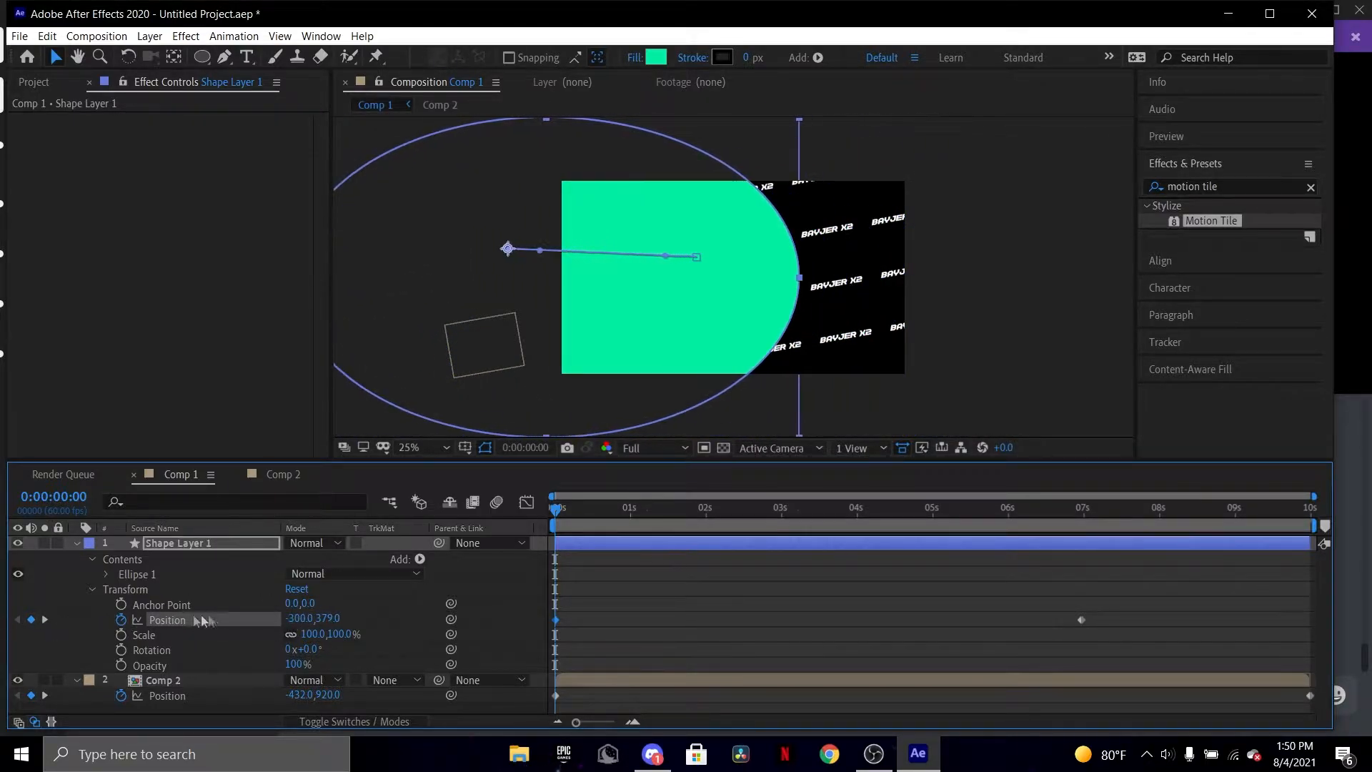
{"action": "left_click_drag", "start_coordinate": [308, 619], "coordinate": [3, 619]}
{"action": "left_click_drag", "start_coordinate": [310, 617], "coordinate": [80, 620]}
{"action": "left_click_drag", "start_coordinate": [306, 618], "coordinate": [4, 621]}
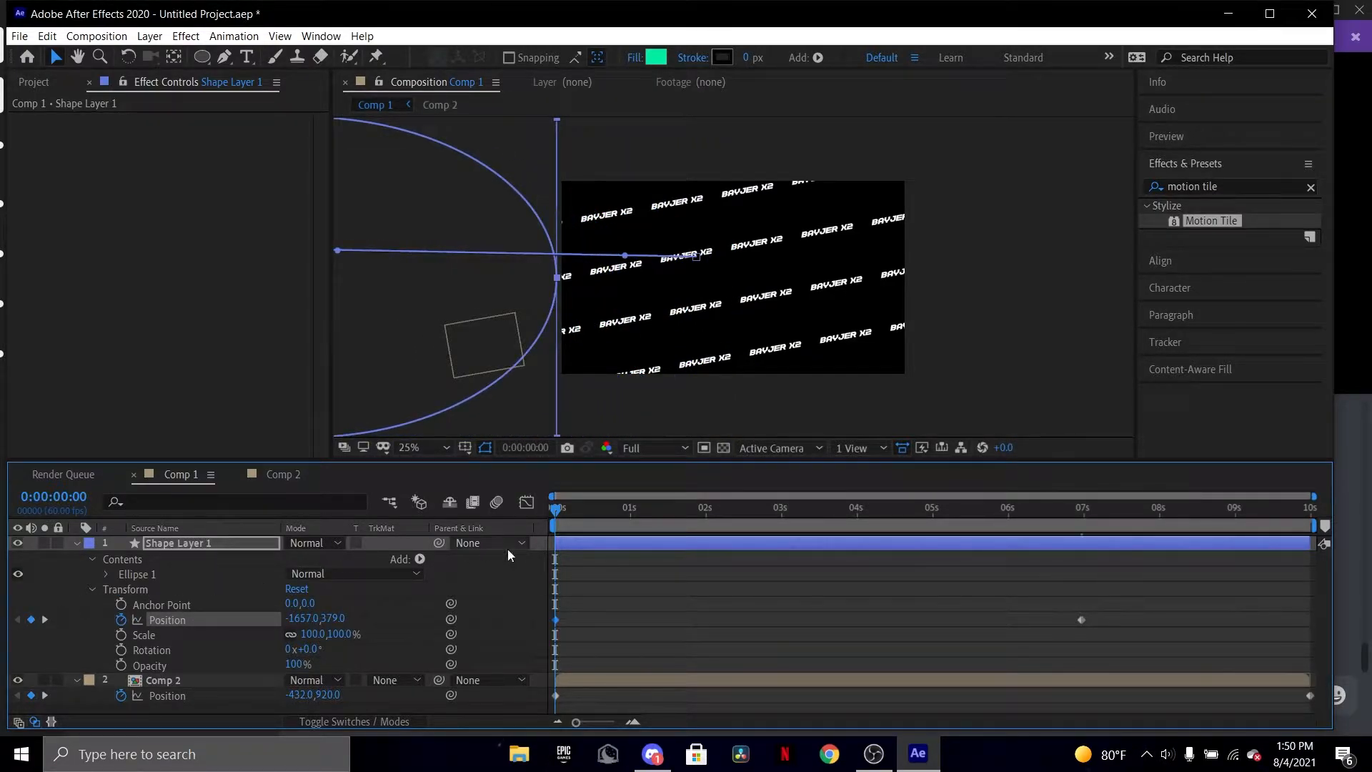
Scrub and play through the ellipse's slide across the frame to check its motion.
{"action": "left_click_drag", "start_coordinate": [559, 513], "coordinate": [1048, 509]}
{"action": "key", "text": "space"}
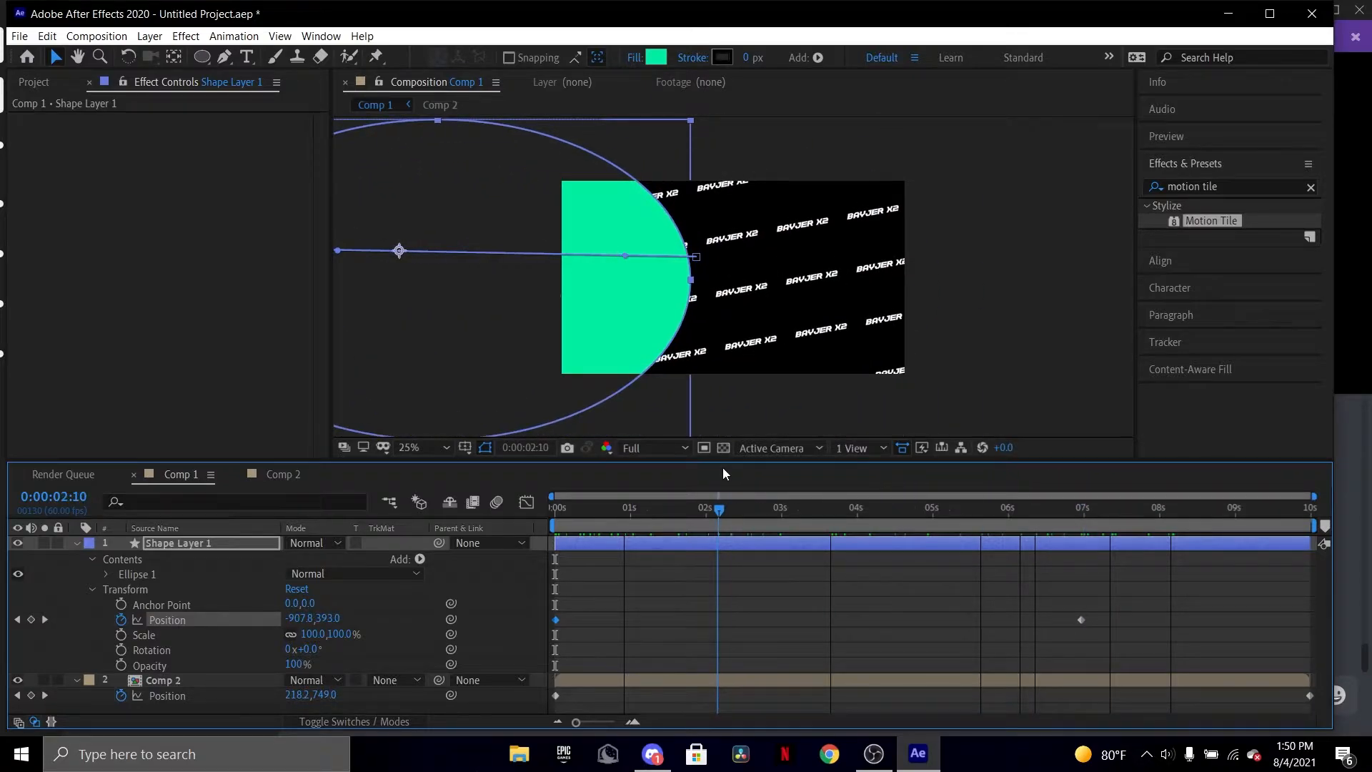
{"action": "key", "text": "space"}
Apply Easy Ease to both Position keyframes of Shape Layer 1 and show their speed graph.
{"action": "left_click_drag", "start_coordinate": [1109, 588], "coordinate": [553, 649]}
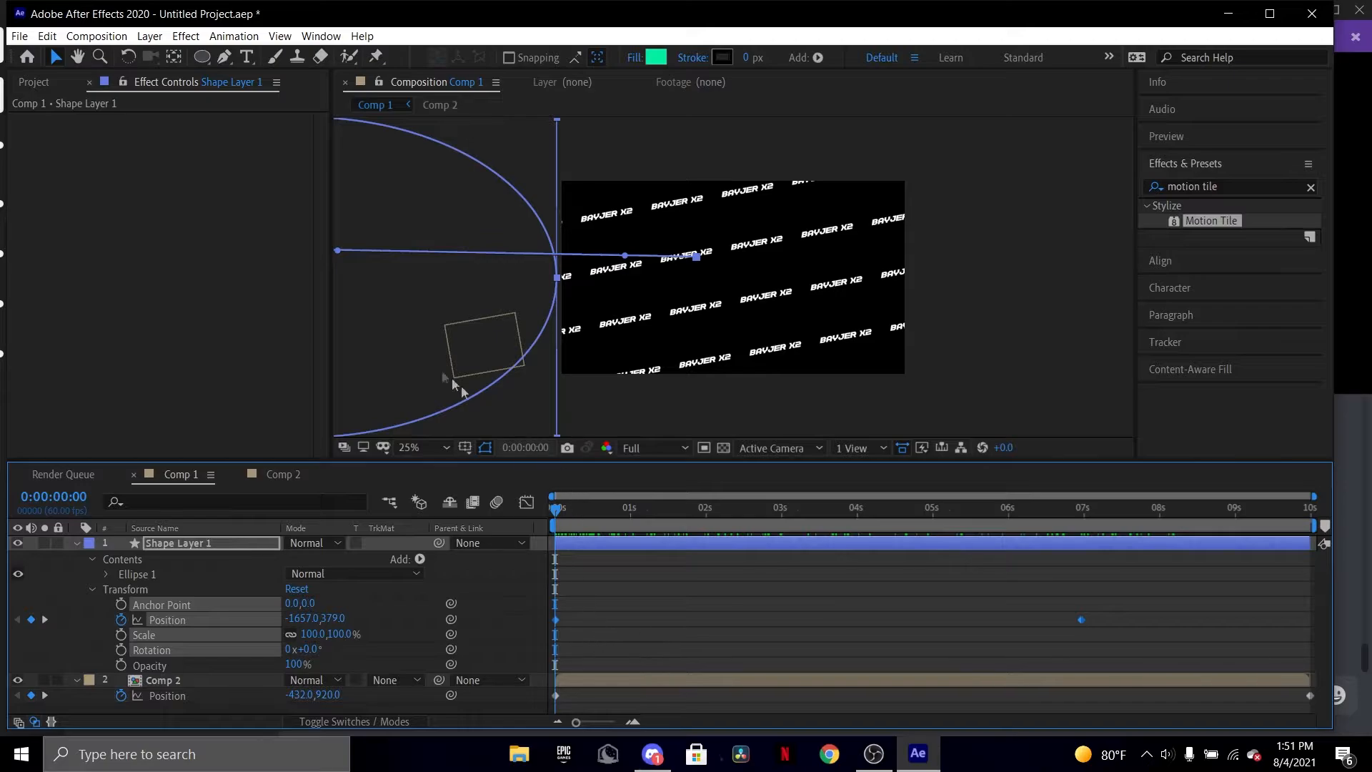
{"action": "key", "text": "F9"}
{"action": "left_click", "coordinate": [527, 502]}
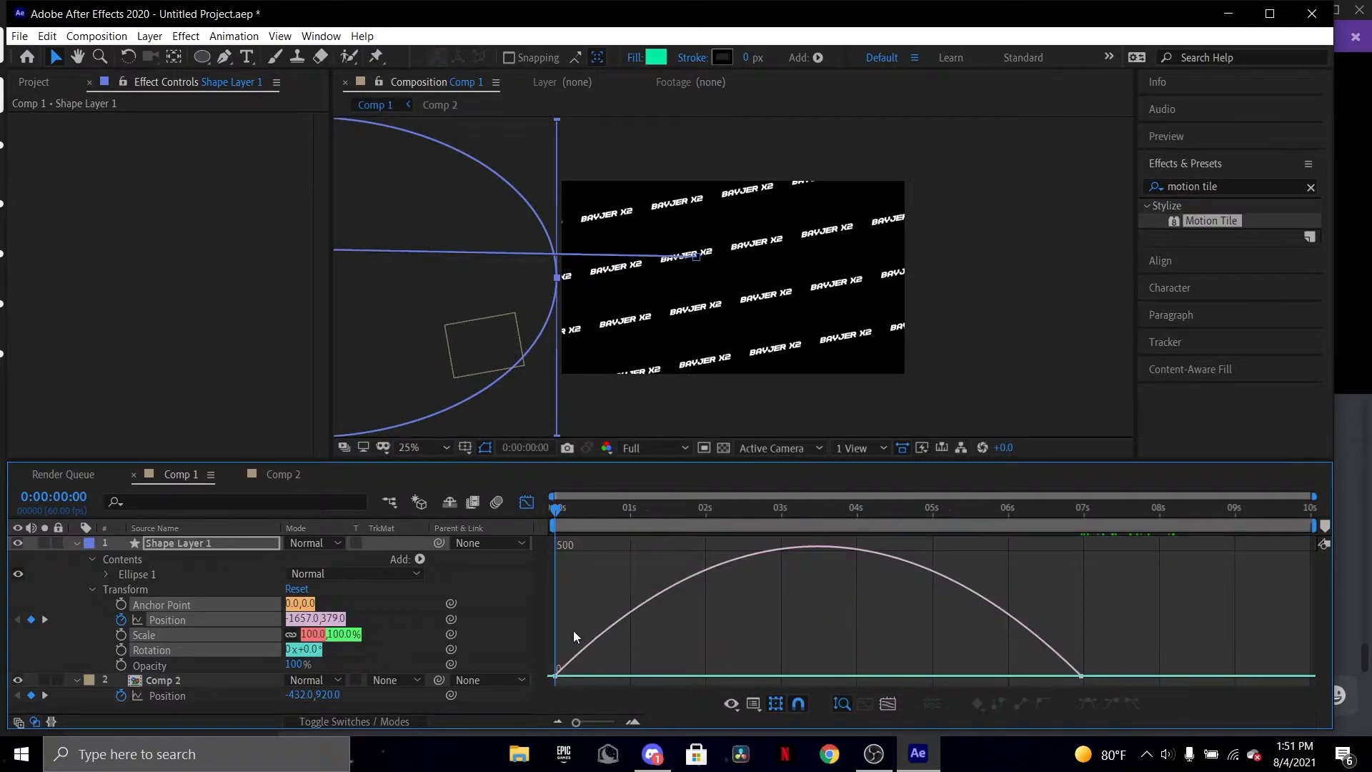
{"action": "left_click", "coordinate": [761, 710]}
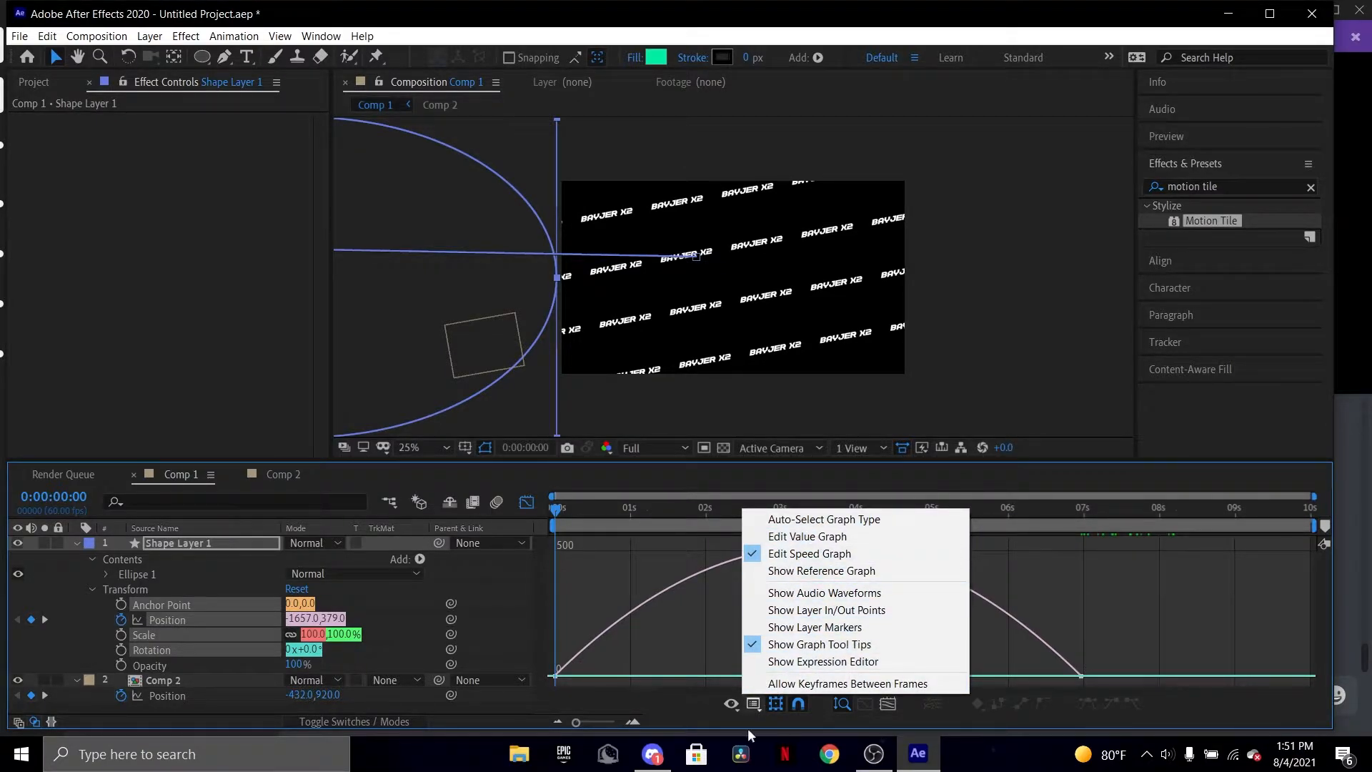
{"action": "left_click", "coordinate": [1099, 598]}
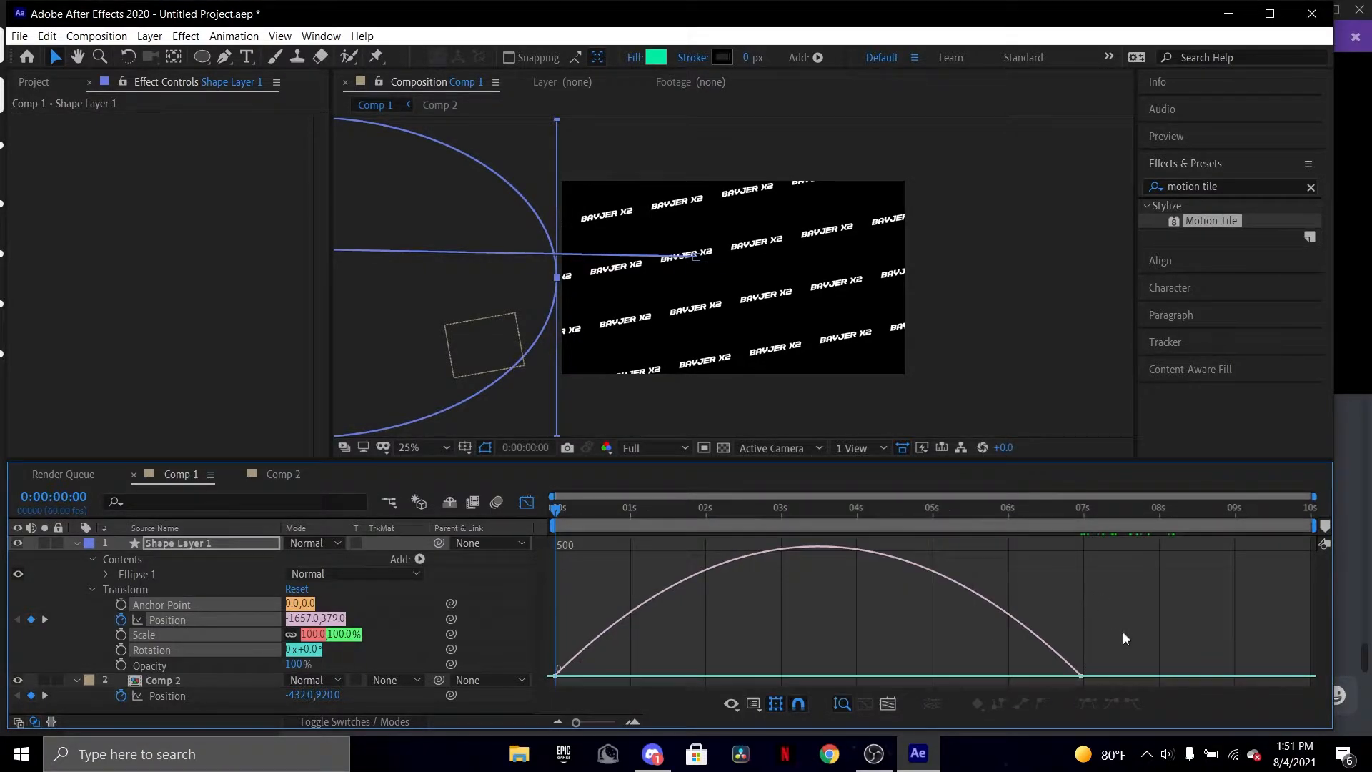
Reshape the Position speed curve into a sharp peak near the start with a long slow tail, and preview the result.
{"action": "left_click_drag", "start_coordinate": [1123, 637], "coordinate": [552, 635]}
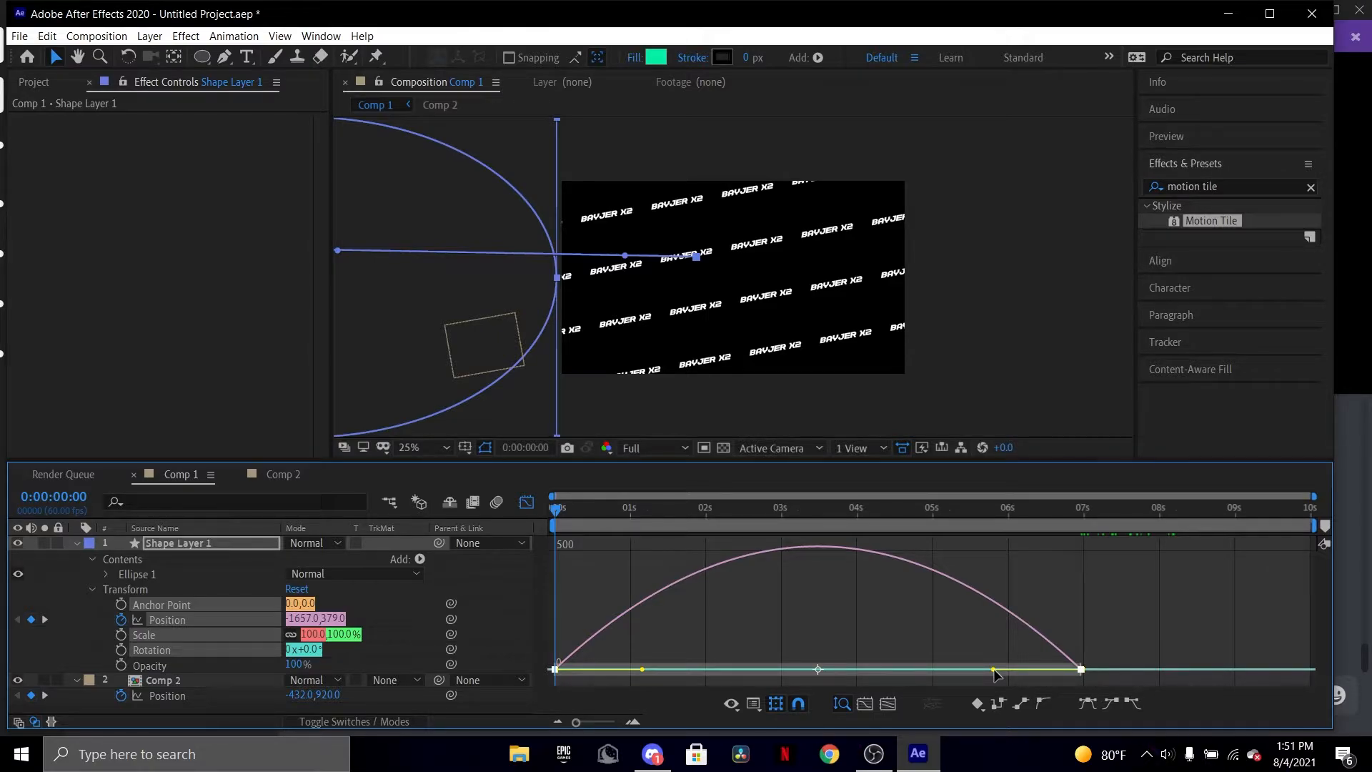
{"action": "left_click_drag", "start_coordinate": [993, 671], "coordinate": [773, 668]}
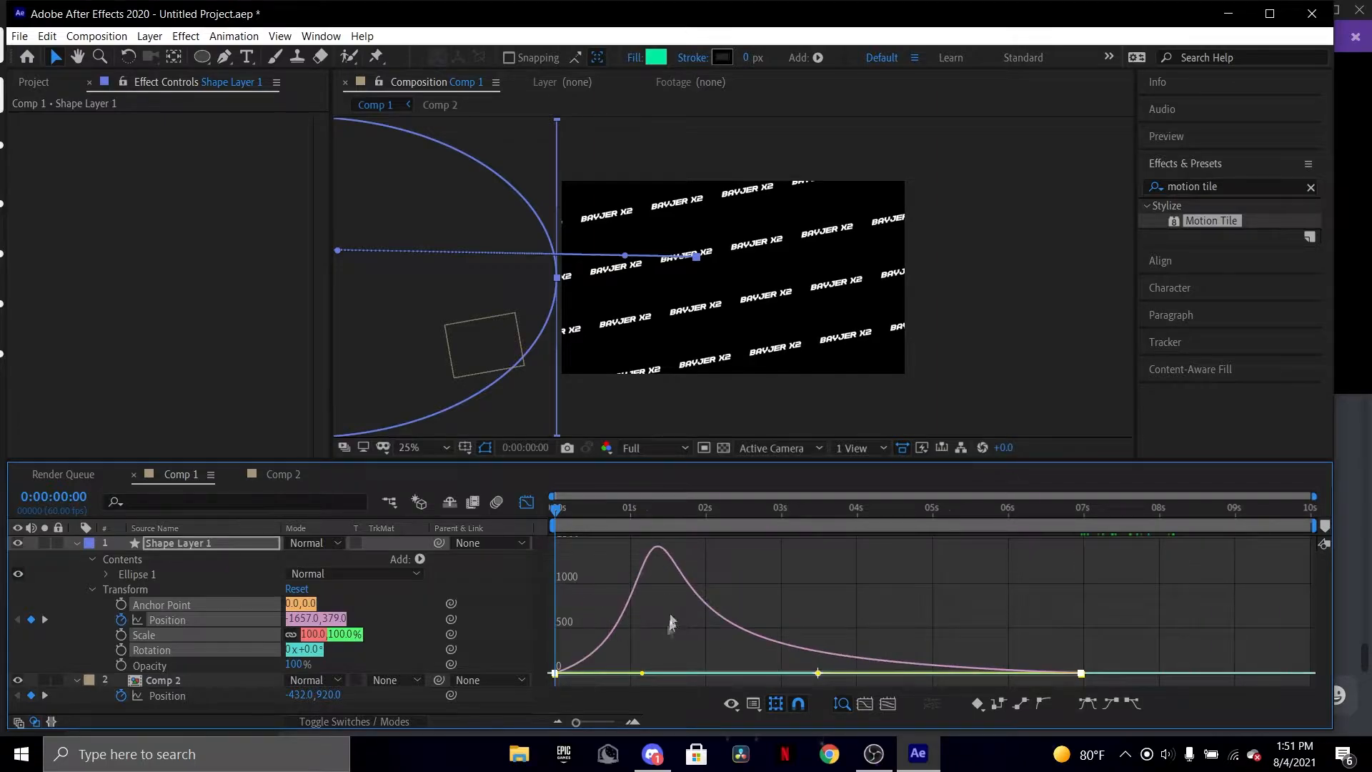
{"action": "left_click_drag", "start_coordinate": [641, 673], "coordinate": [570, 671]}
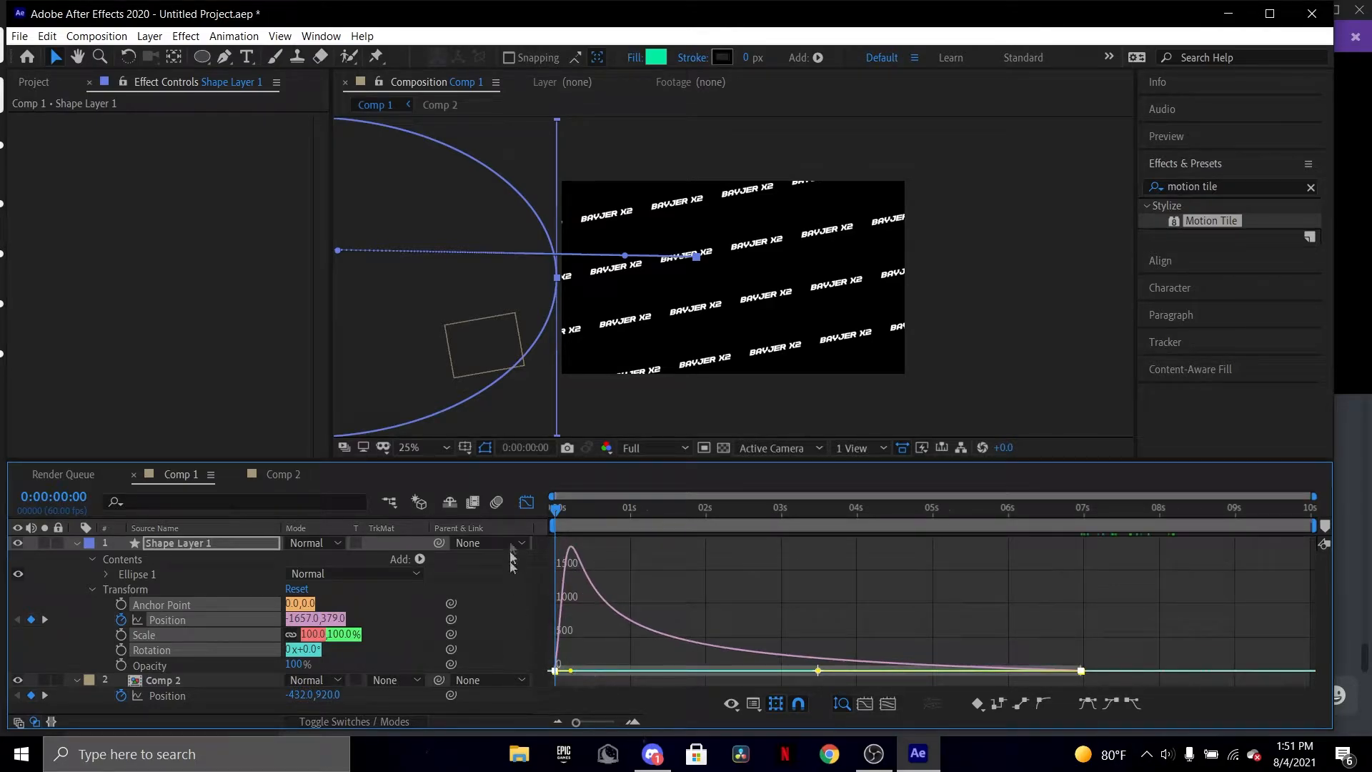
{"action": "key", "text": "shift+F3"}
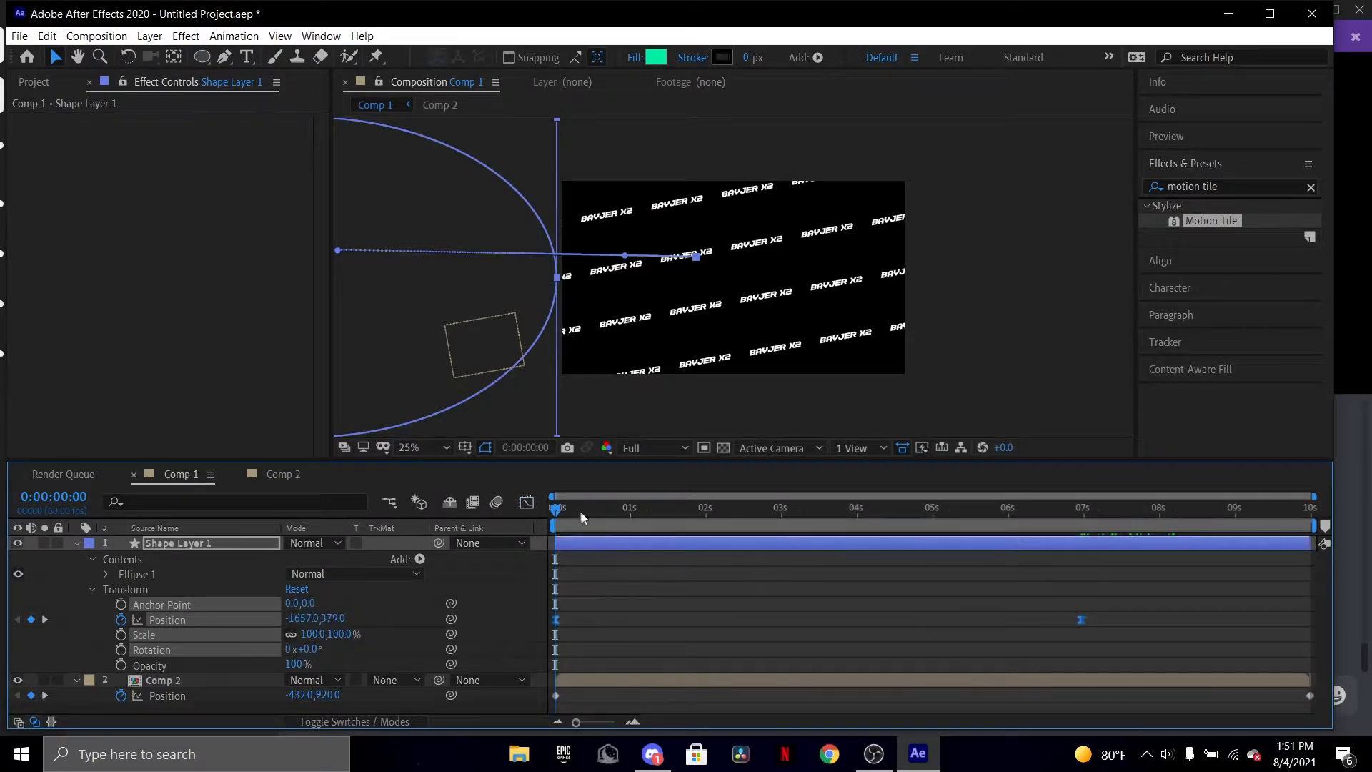
{"action": "key", "text": "space"}
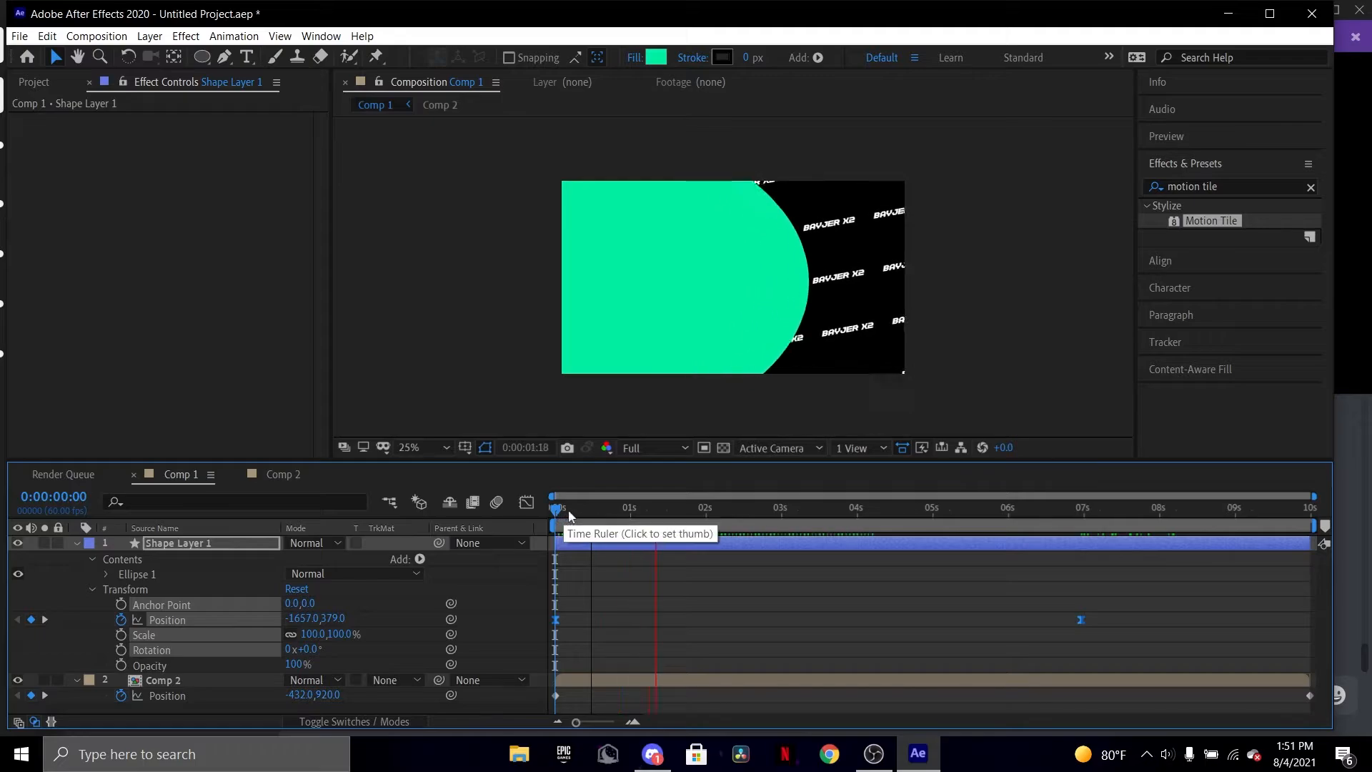
{"action": "key", "text": "space"}
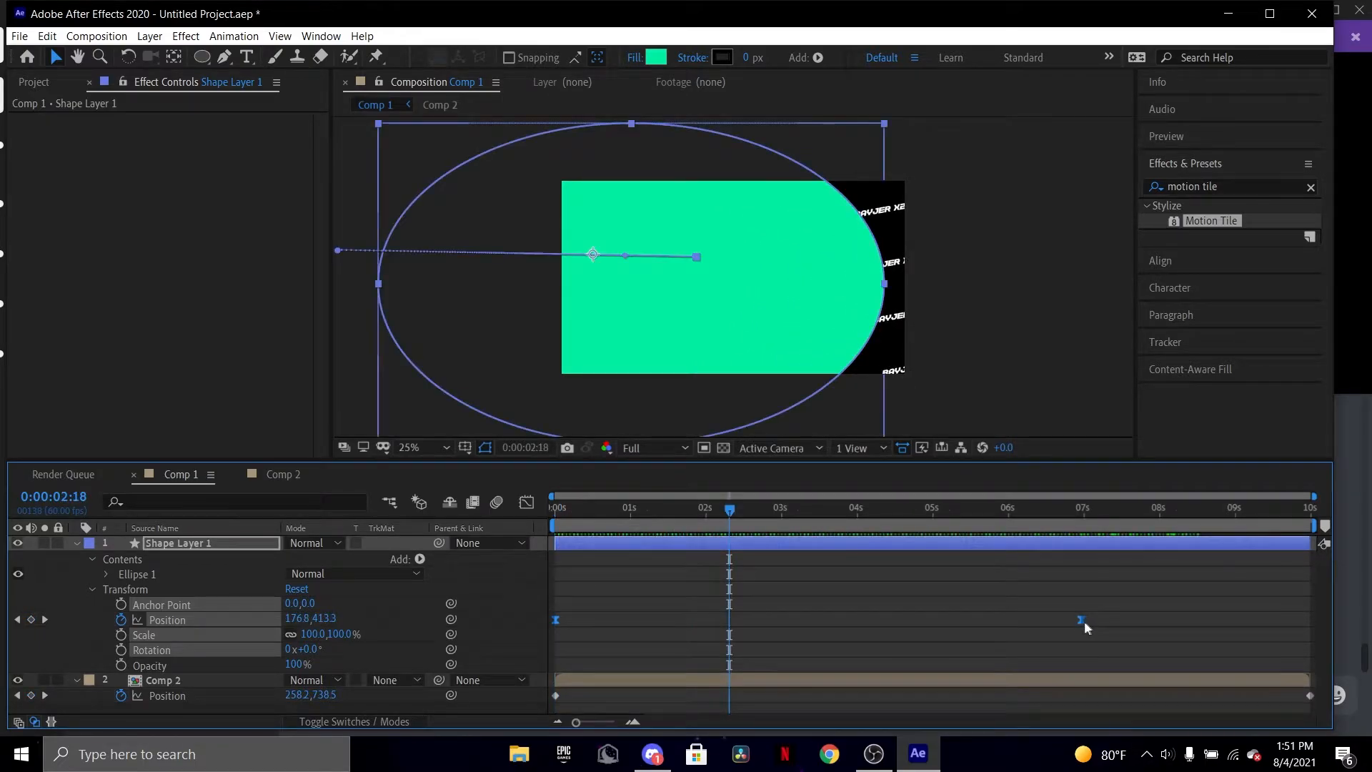
Move the second Position keyframe of Shape Layer 1 to about 1.4 seconds and preview the faster wipe.
{"action": "left_click", "coordinate": [1023, 625]}
{"action": "left_click_drag", "start_coordinate": [1081, 619], "coordinate": [659, 616]}
{"action": "key", "text": "Home"}
{"action": "key", "text": "space"}
{"action": "key", "text": "Home"}
{"action": "key", "text": "space"}
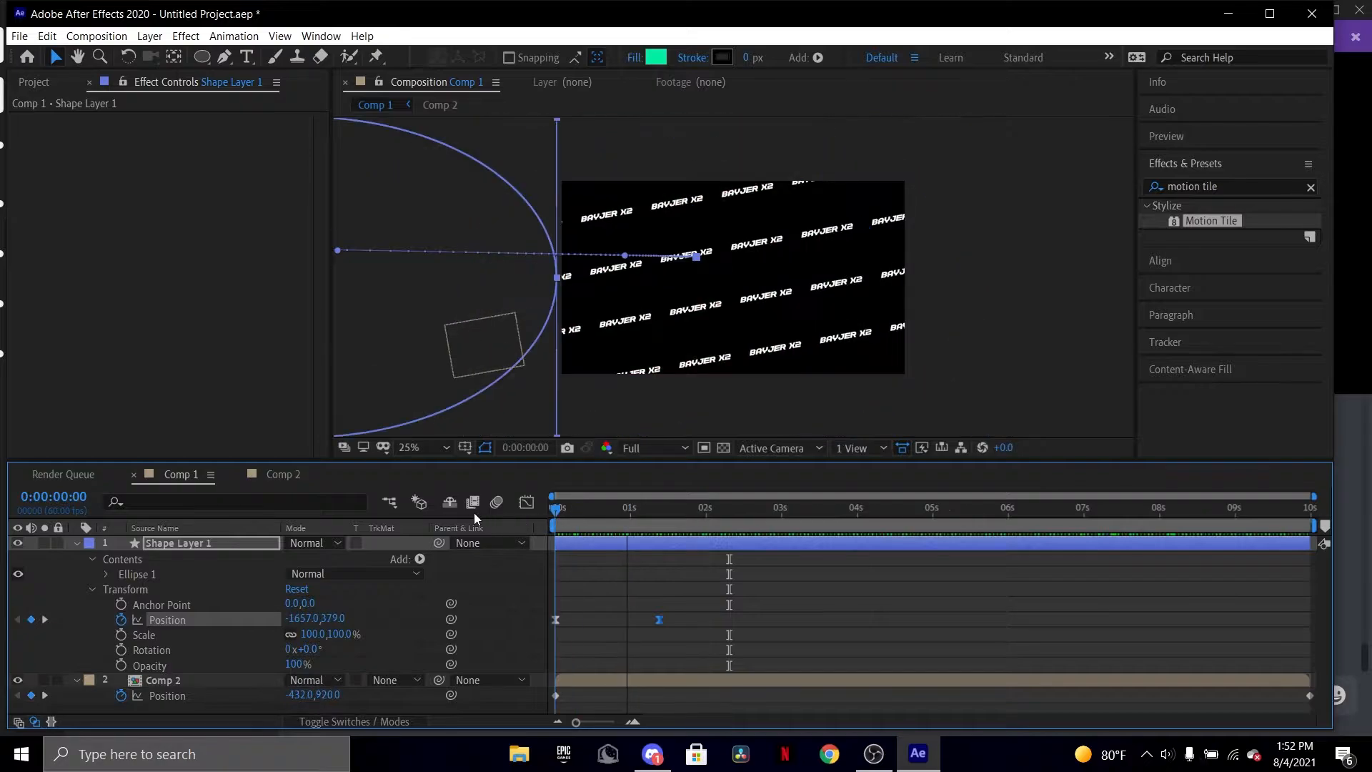
Find the Turbulent Displace effect by searching for turbulent and apply it to Shape Layer 1.
{"action": "left_click", "coordinate": [667, 513]}
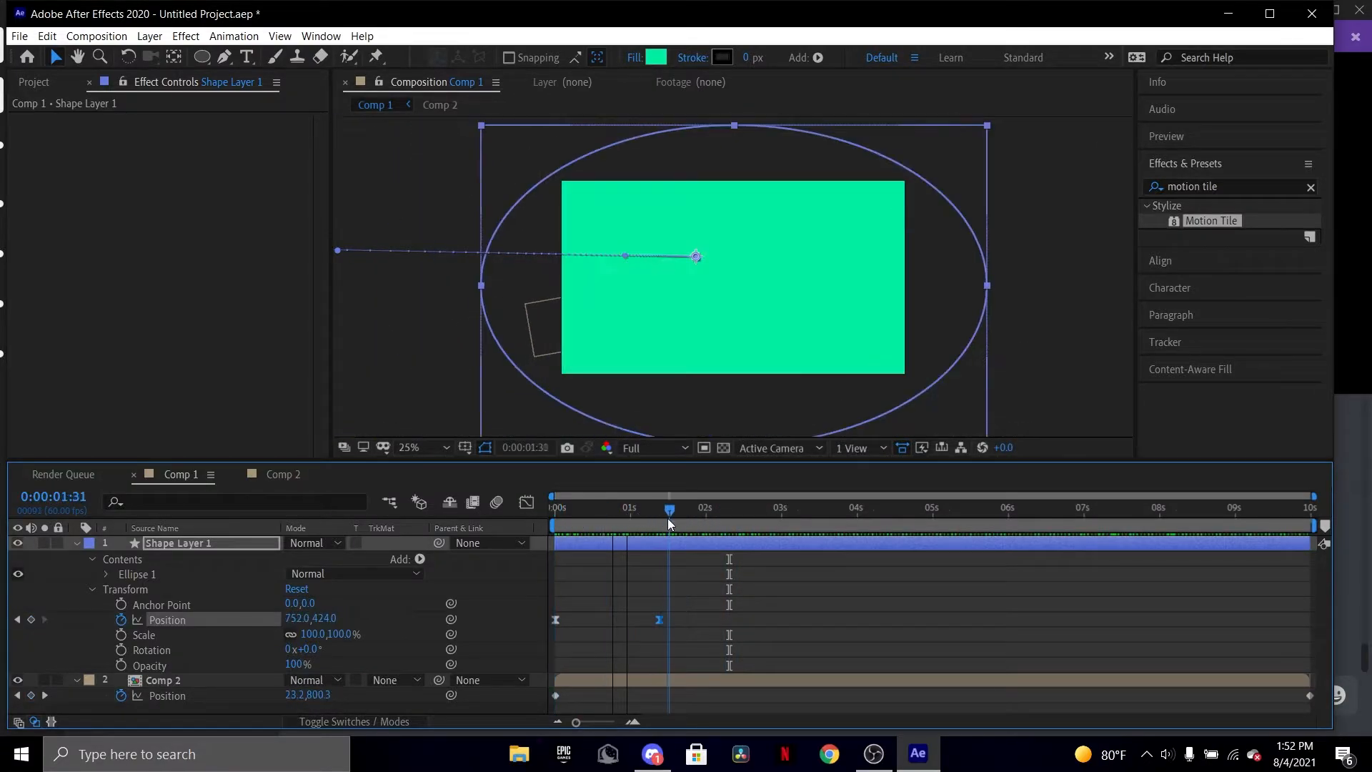
{"action": "left_click_drag", "start_coordinate": [669, 524], "coordinate": [682, 524]}
{"action": "left_click", "coordinate": [1233, 189]}
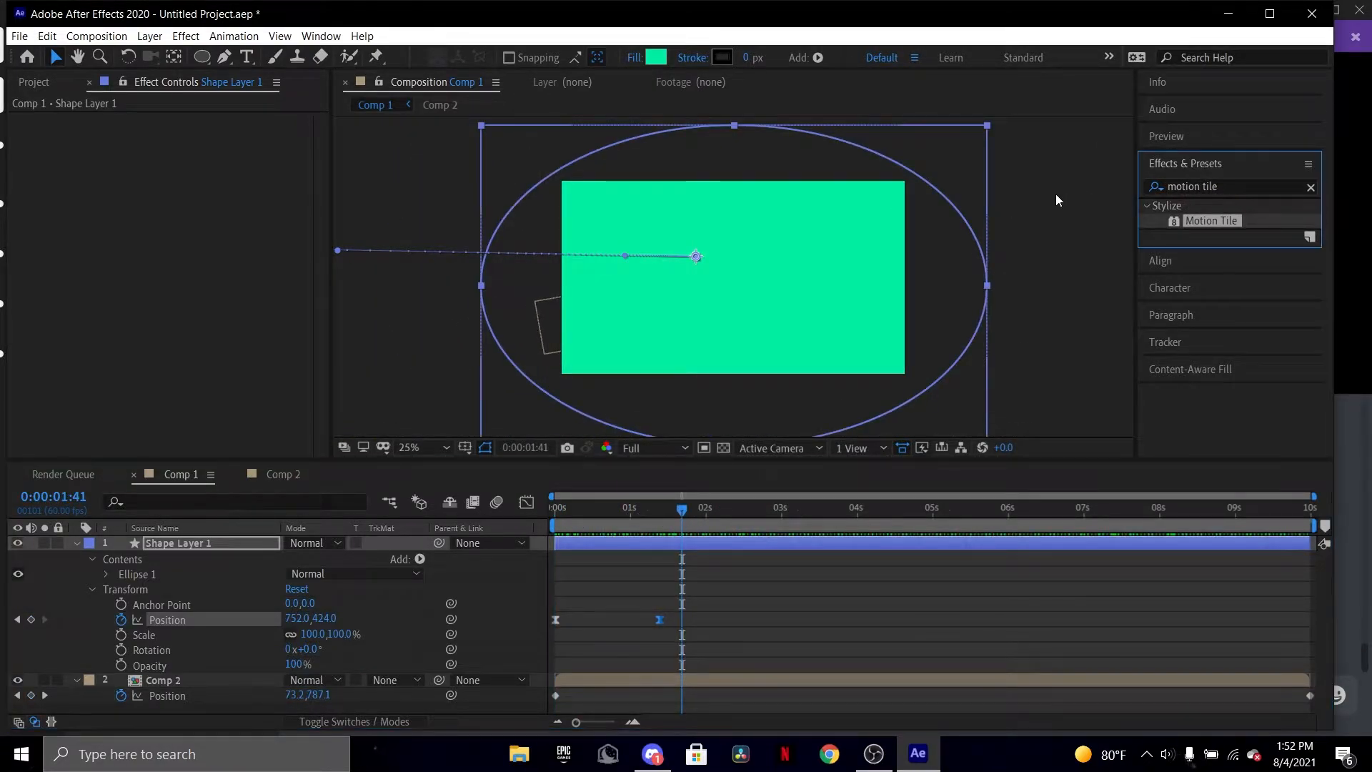
{"action": "left_click", "coordinate": [1228, 183]}
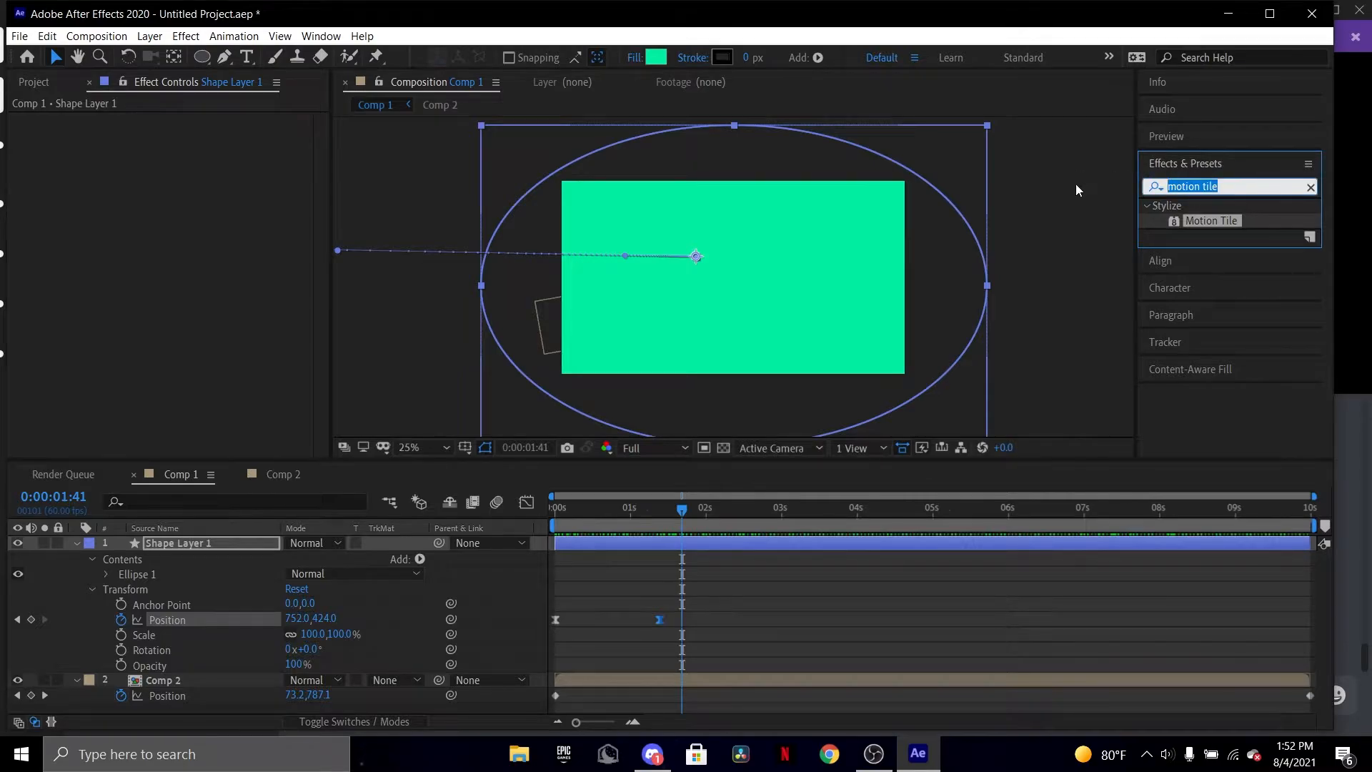
{"action": "type", "text": "turbu"}
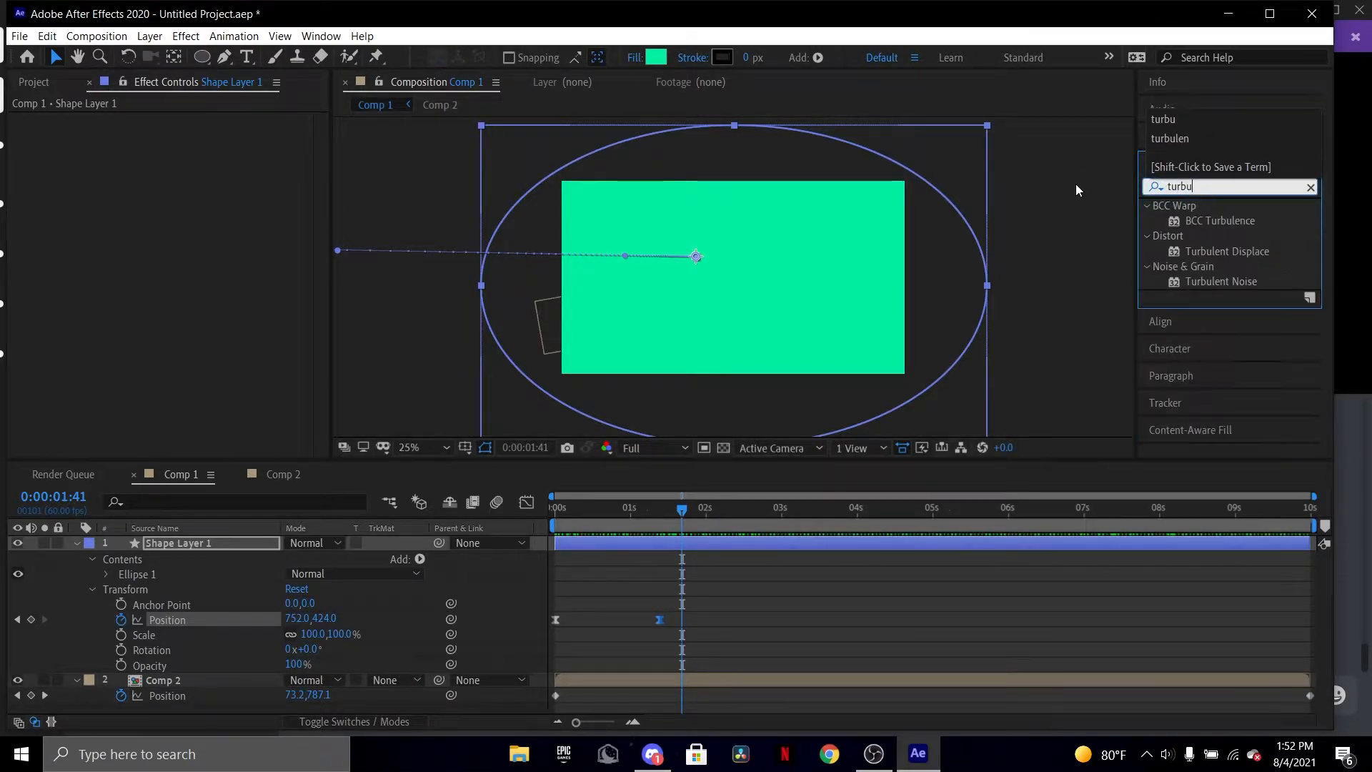
{"action": "type", "text": "lent"}
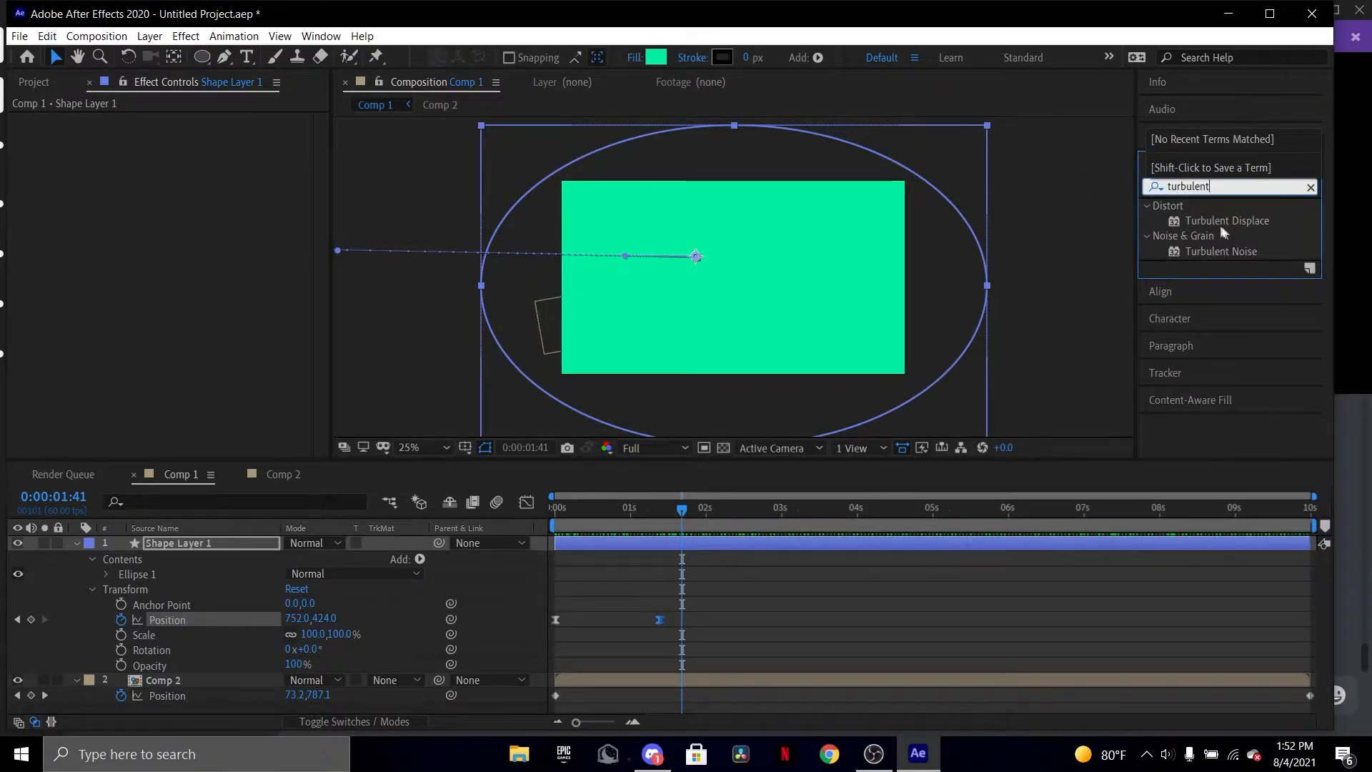
{"action": "left_click_drag", "start_coordinate": [1235, 226], "coordinate": [790, 542]}
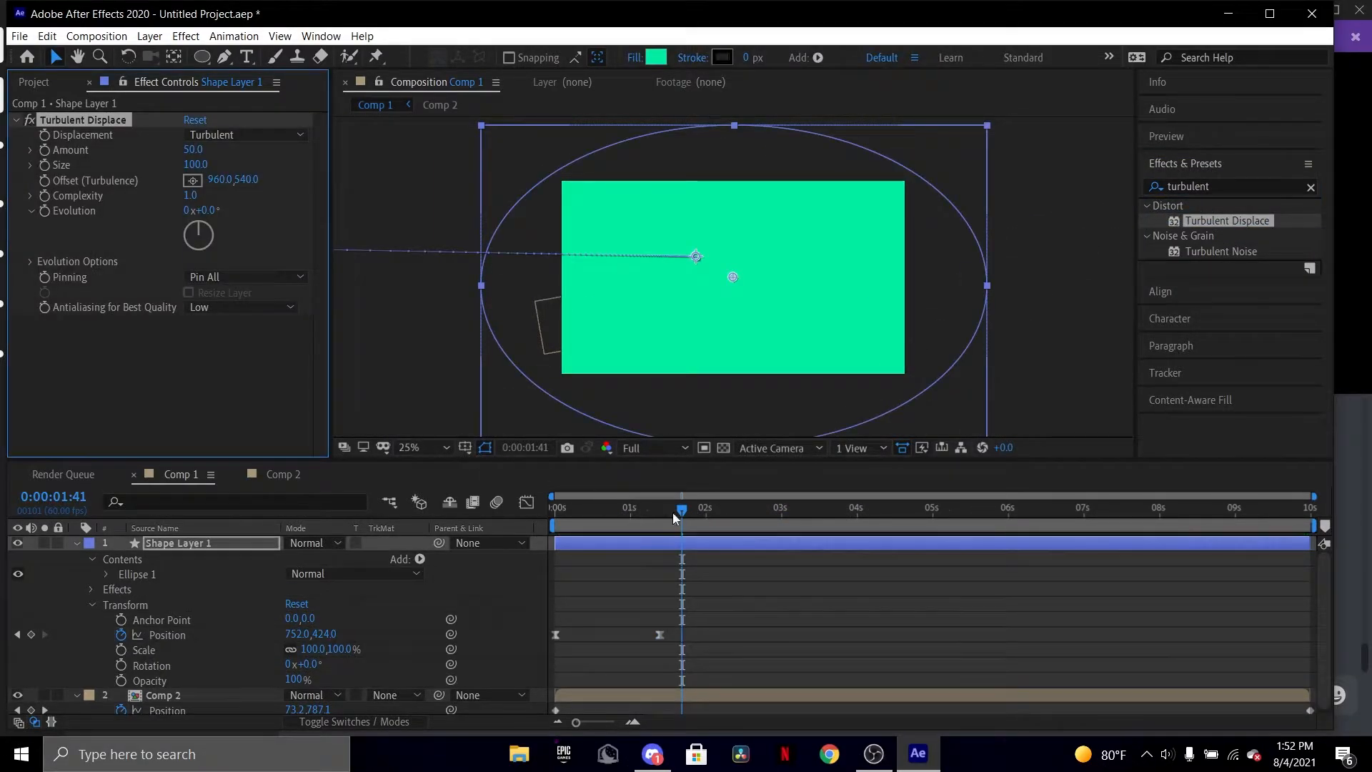
Set Turbulent Displace on Shape Layer 1 to Amount 60 and Size 220, with the ellipse's edge visible in the frame.
{"action": "left_click_drag", "start_coordinate": [652, 517], "coordinate": [565, 524]}
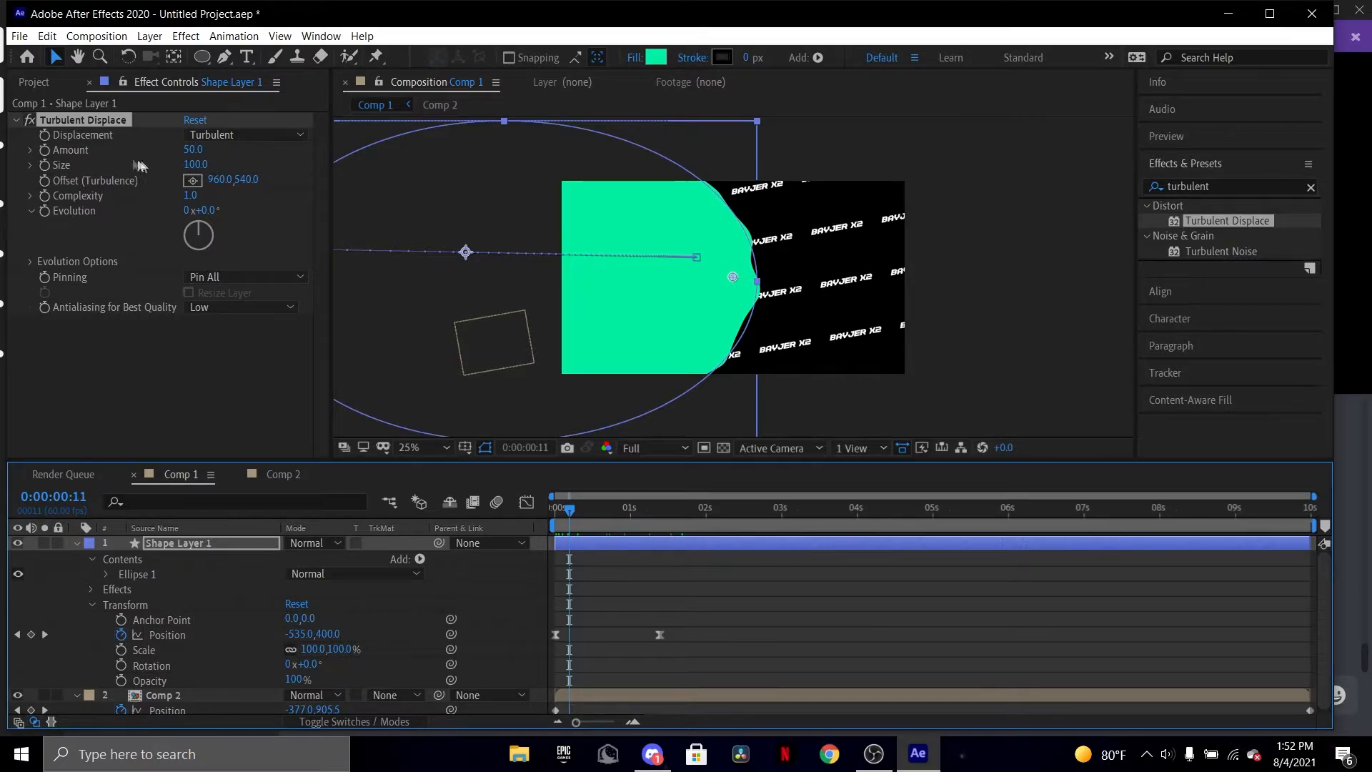
{"action": "left_click", "coordinate": [193, 149]}
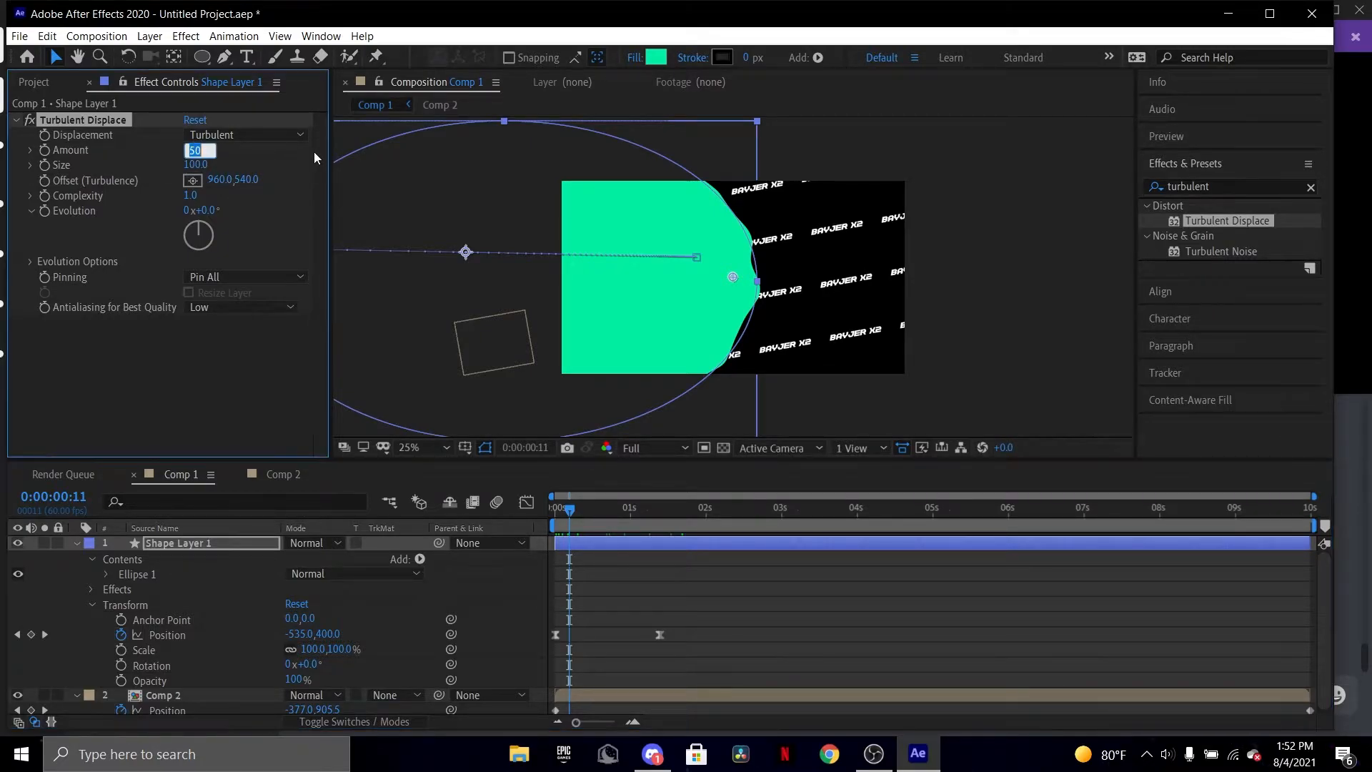
{"action": "type", "text": "60"}
{"action": "key", "text": "Return"}
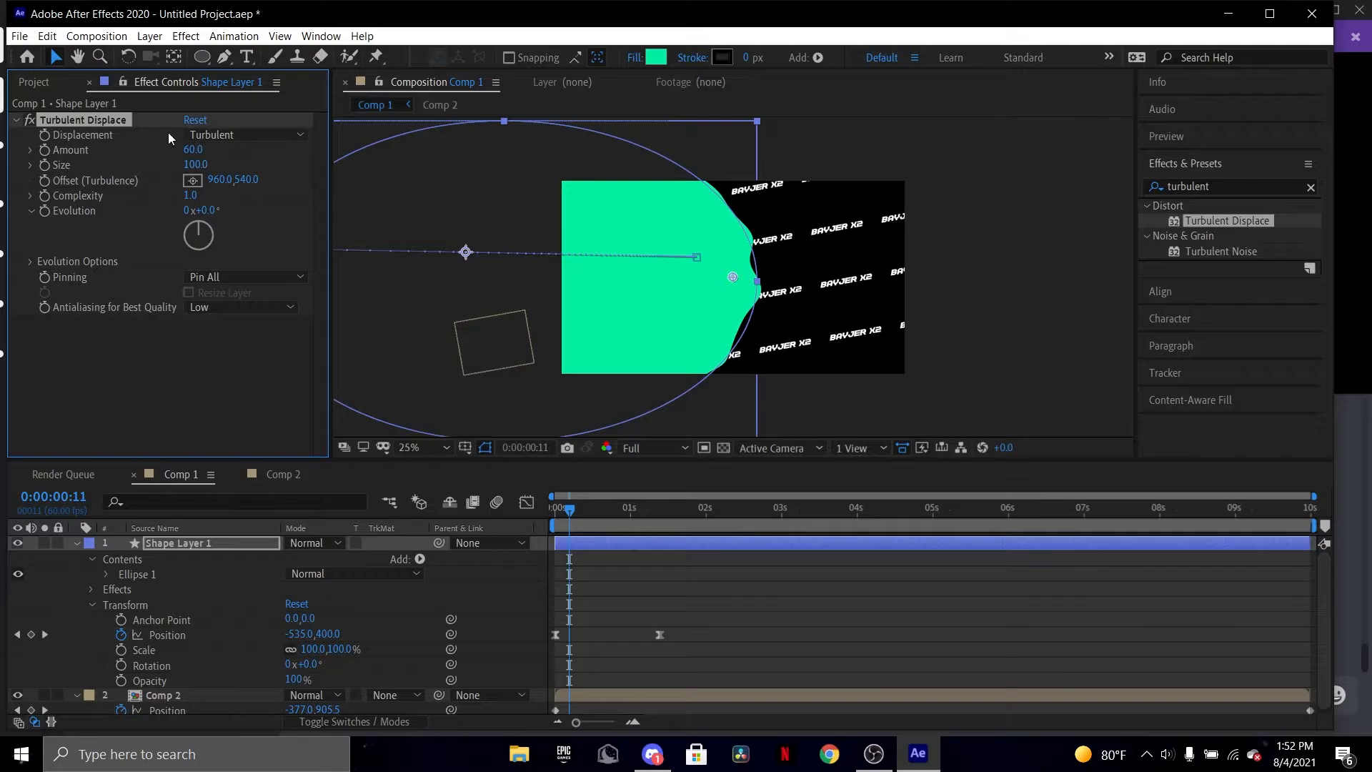
{"action": "left_click", "coordinate": [197, 164]}
{"action": "key", "text": "Return"}
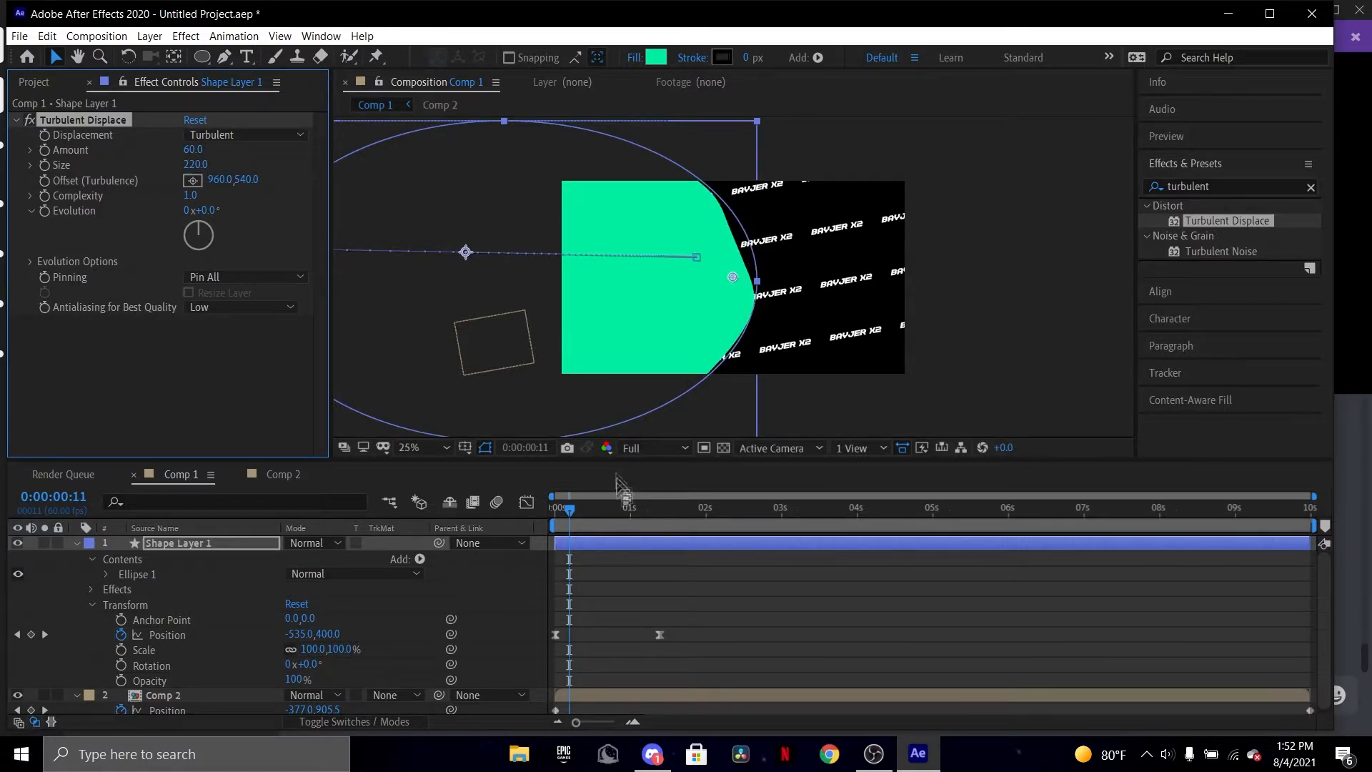
Preview the displaced ellipse wipe and move the Comp 2 text layer above Shape Layer 1.
{"action": "left_click", "coordinate": [556, 520]}
{"action": "left_click_drag", "start_coordinate": [556, 514], "coordinate": [744, 515]}
{"action": "key", "text": "space"}
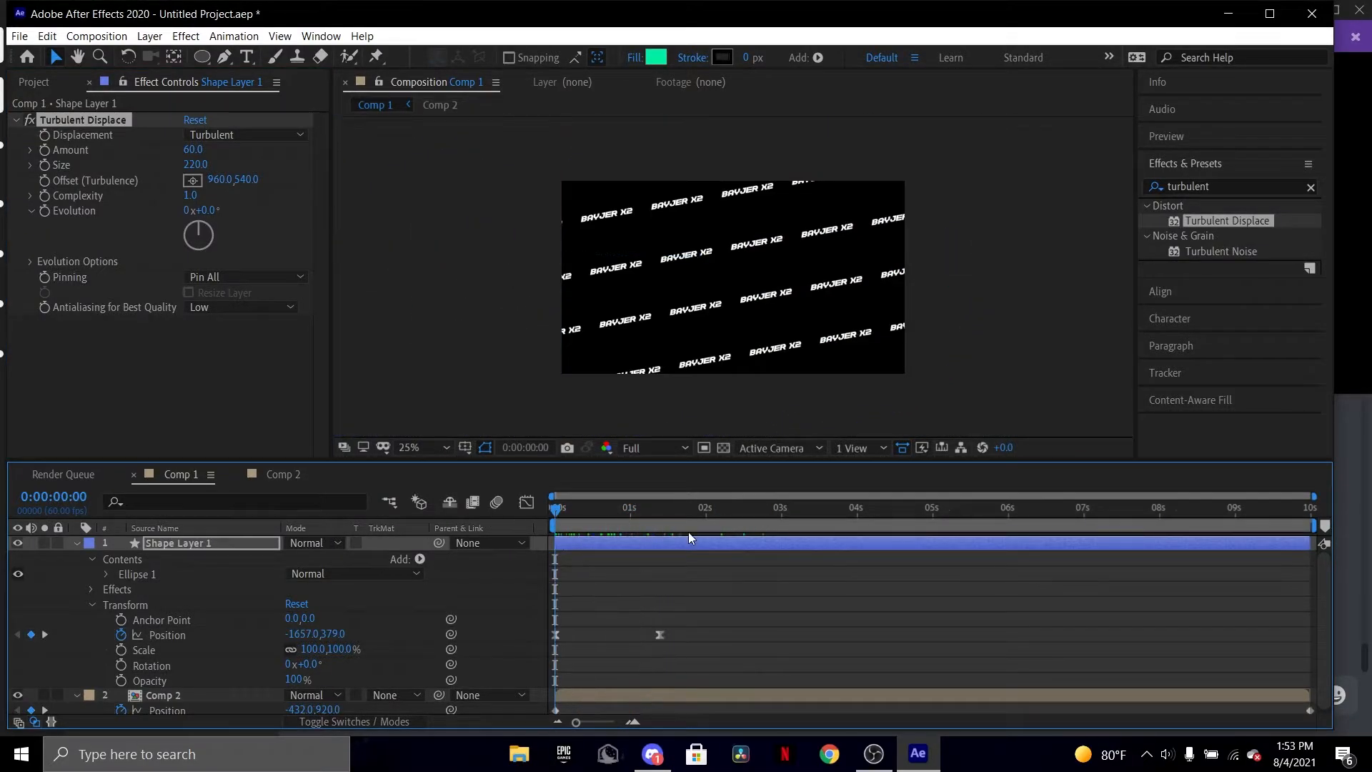
{"action": "key", "text": "space"}
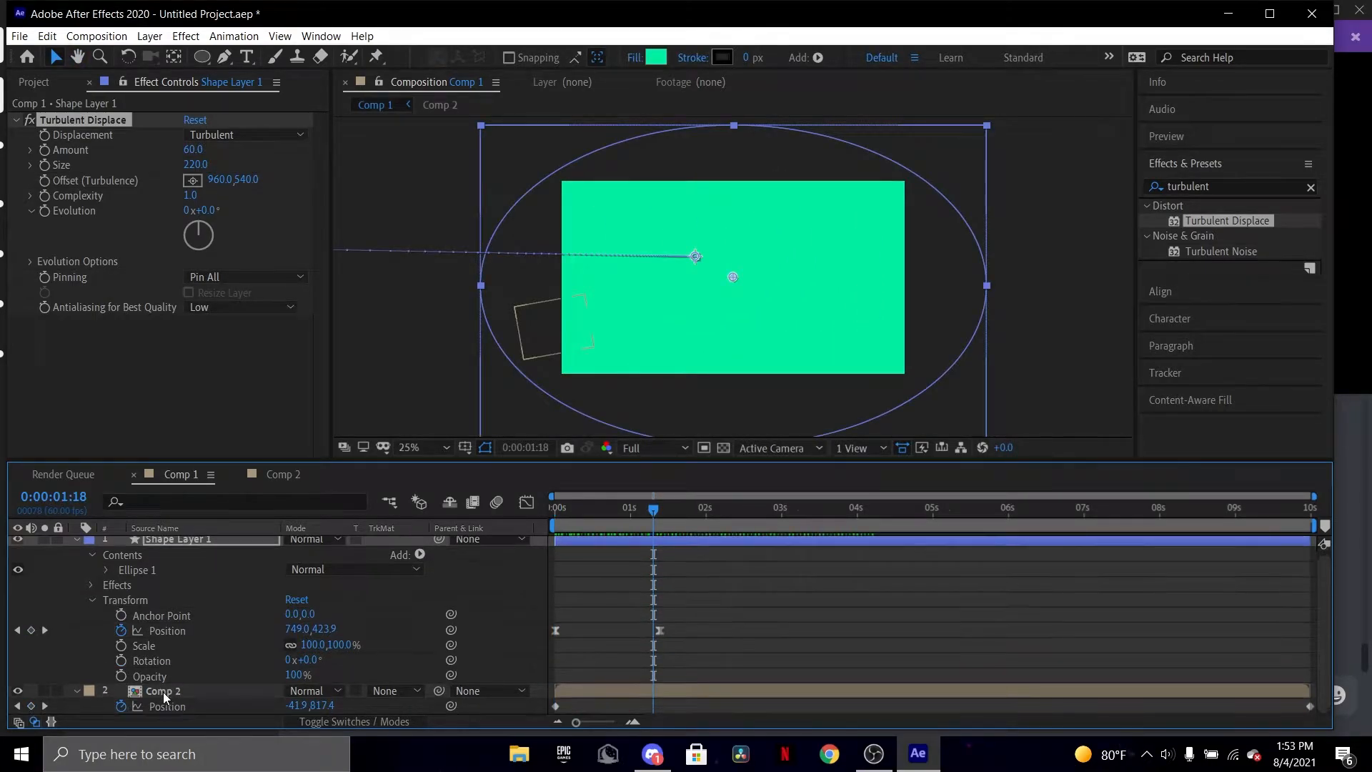
{"action": "left_click_drag", "start_coordinate": [159, 691], "coordinate": [172, 544]}
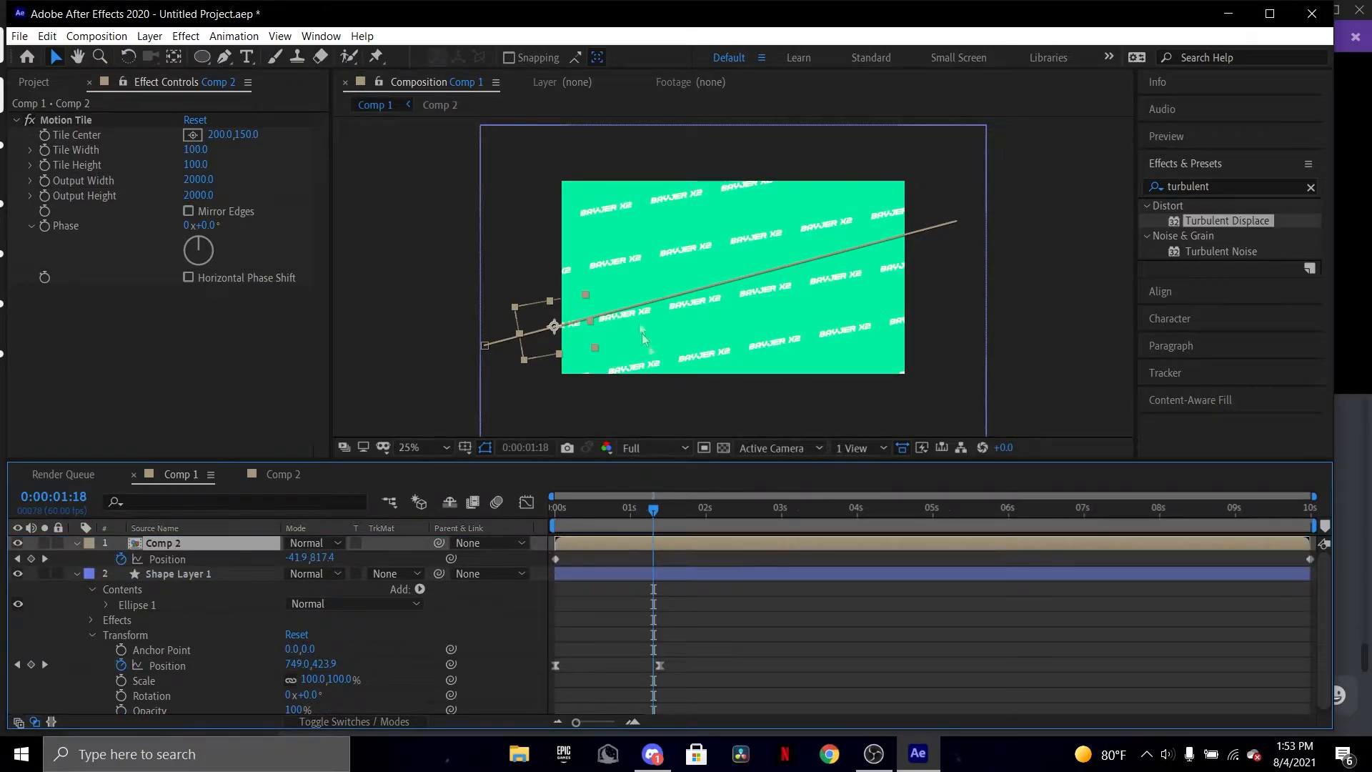
{"action": "left_click_drag", "start_coordinate": [653, 516], "coordinate": [699, 500]}
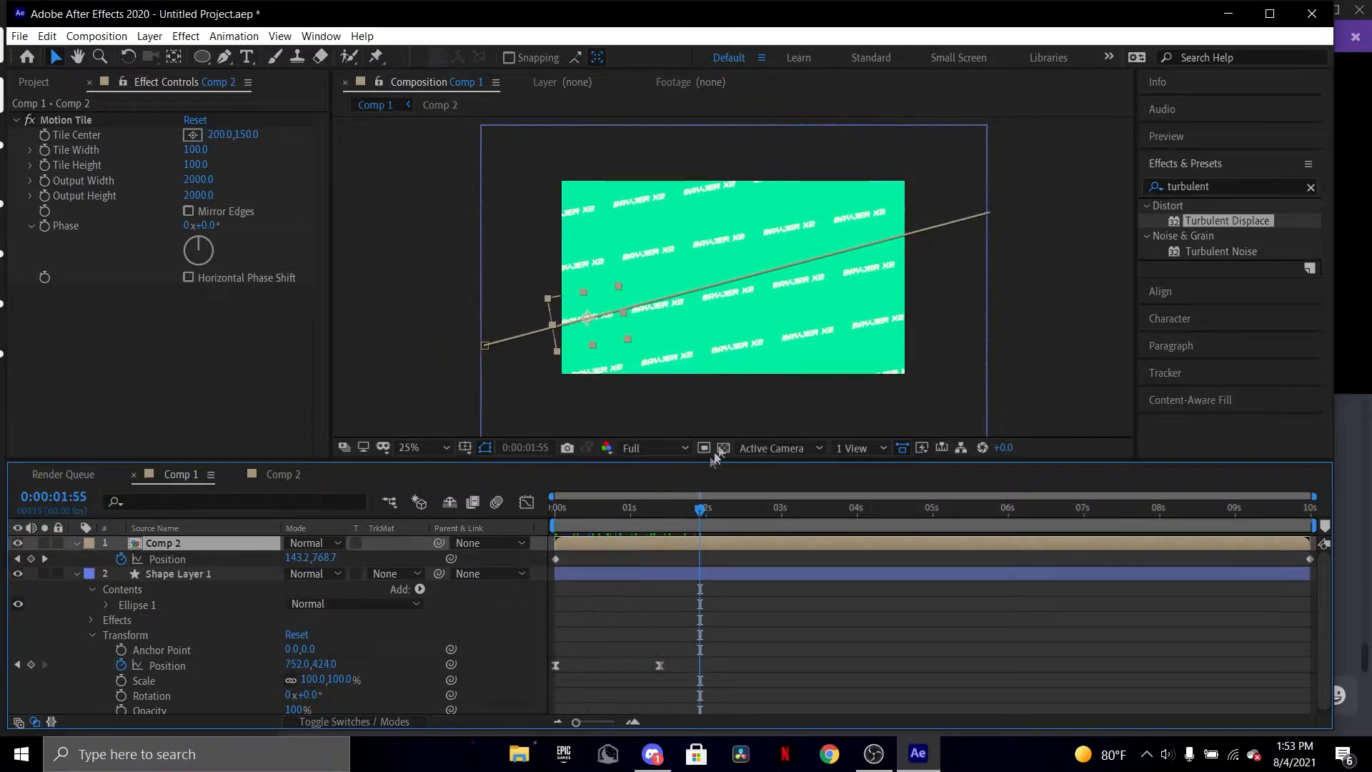
Apply the standard Gaussian Blur effect to Comp 2 with Blurriness 9.
{"action": "left_click", "coordinate": [1231, 187]}
{"action": "double_click", "coordinate": [1231, 187]}
{"action": "type", "text": "gaussia"}
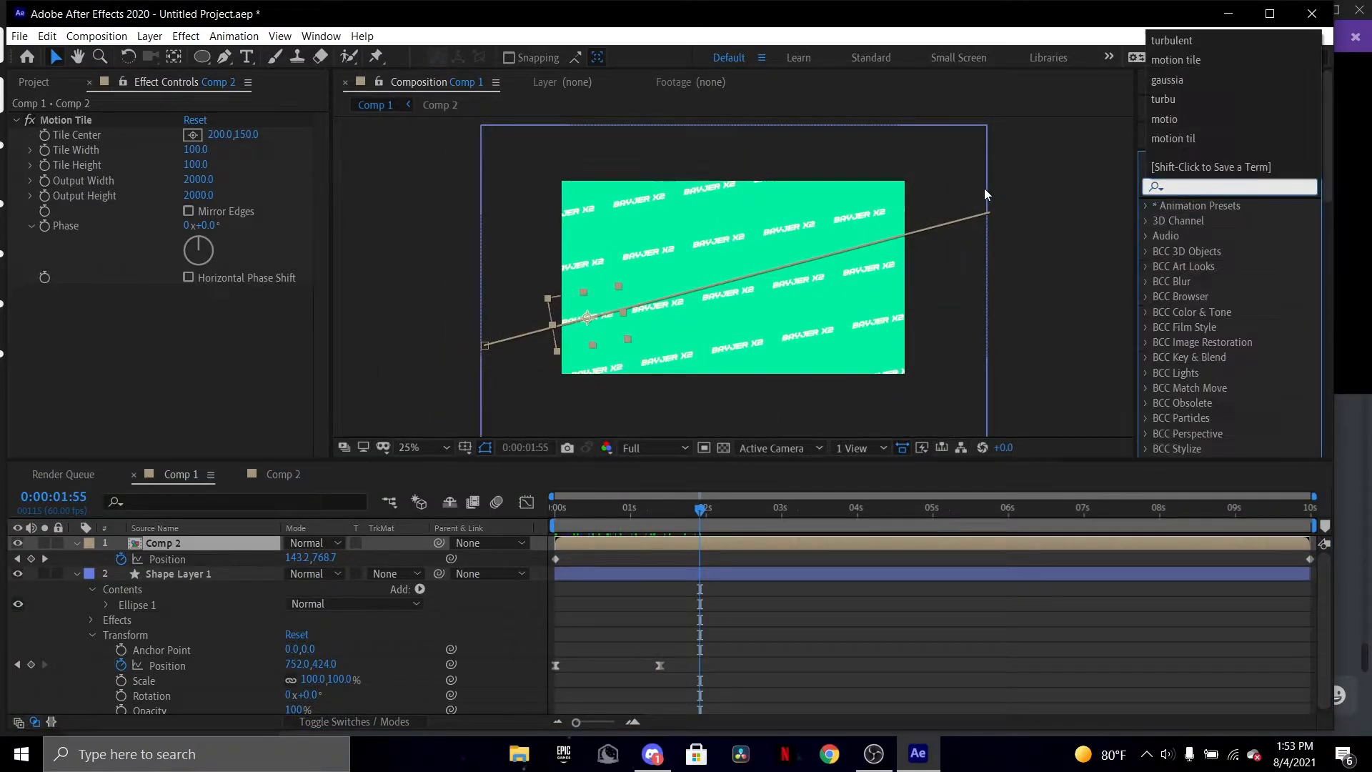
{"action": "type", "text": "n"}
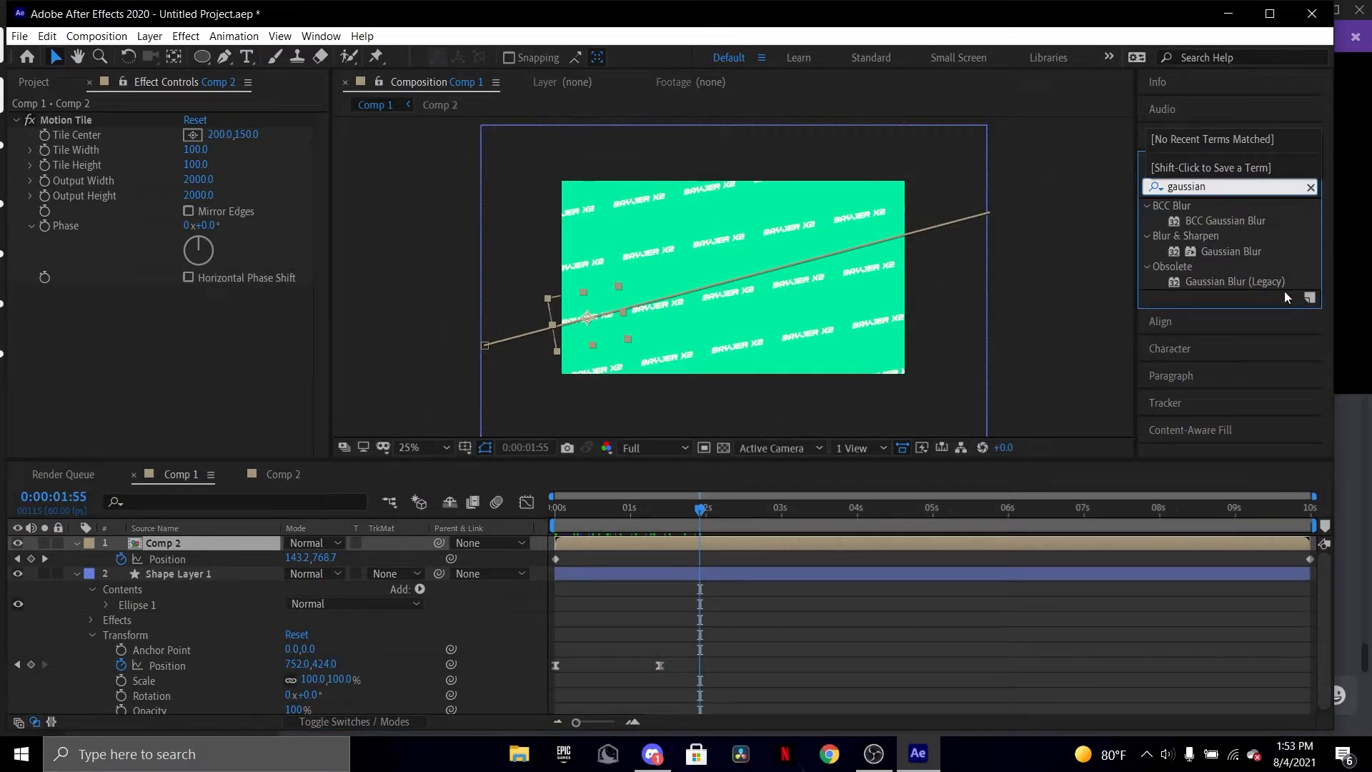
{"action": "left_click_drag", "start_coordinate": [1250, 259], "coordinate": [752, 553]}
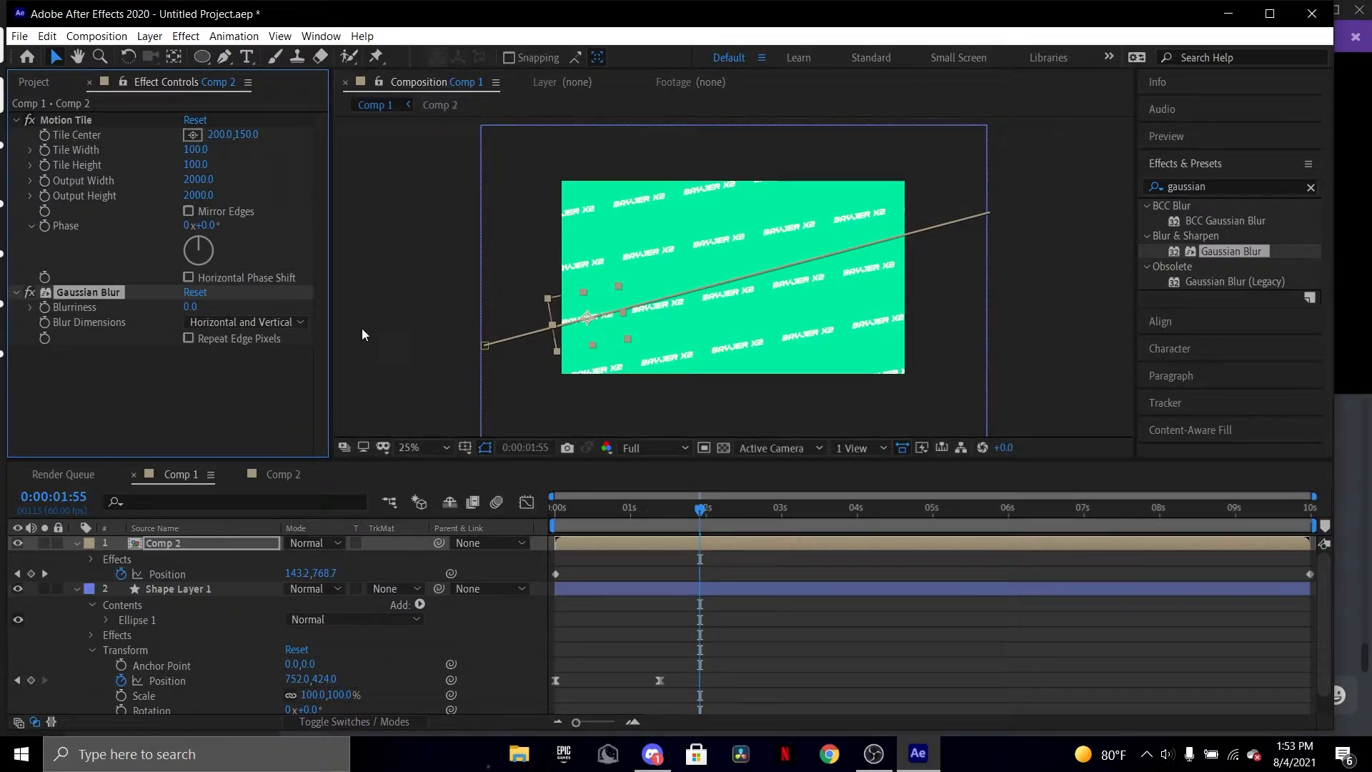
{"action": "left_click", "coordinate": [190, 307]}
{"action": "type", "text": "9"}
{"action": "key", "text": "Return"}
Fit the composition in the viewer and play back the wipe with the blurred text over it.
{"action": "left_click", "coordinate": [422, 447]}
{"action": "left_click", "coordinate": [429, 130]}
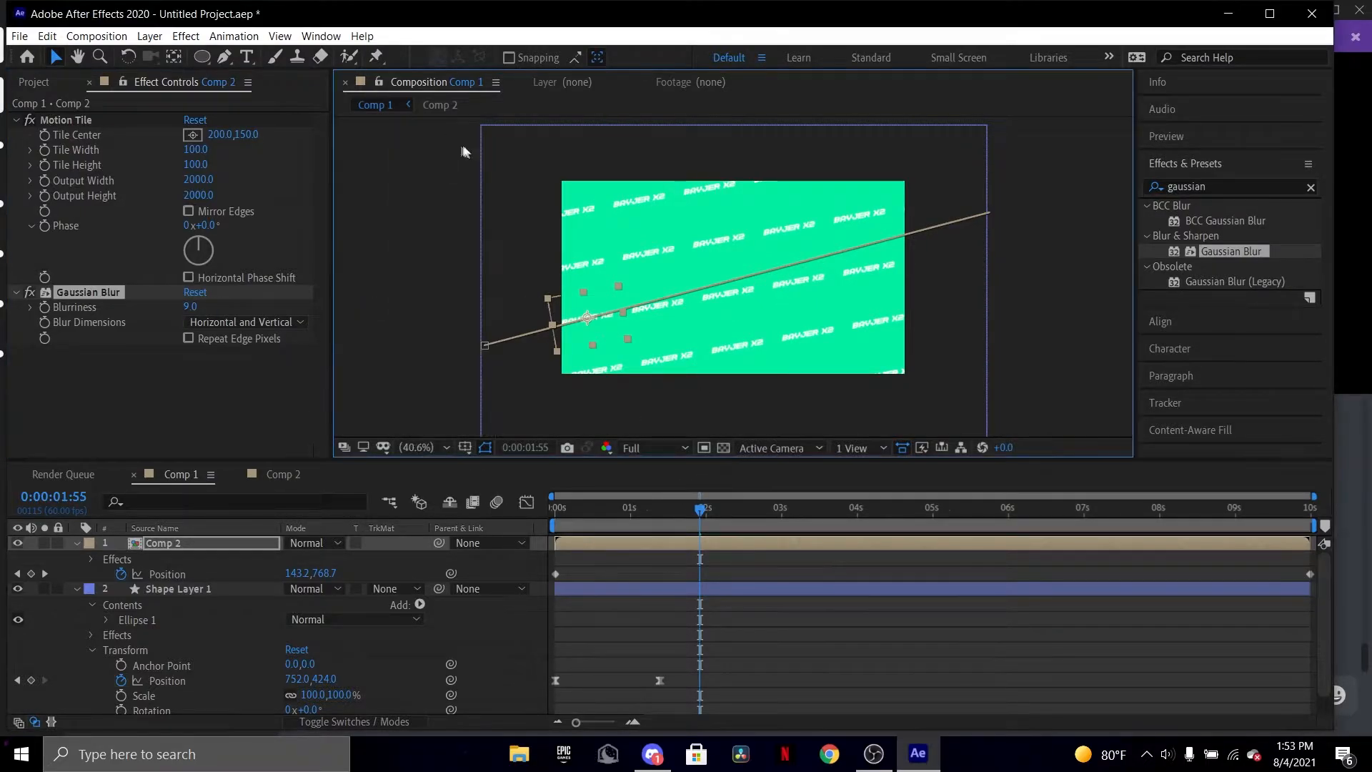
{"action": "left_click", "coordinate": [426, 448]}
{"action": "left_click", "coordinate": [432, 130]}
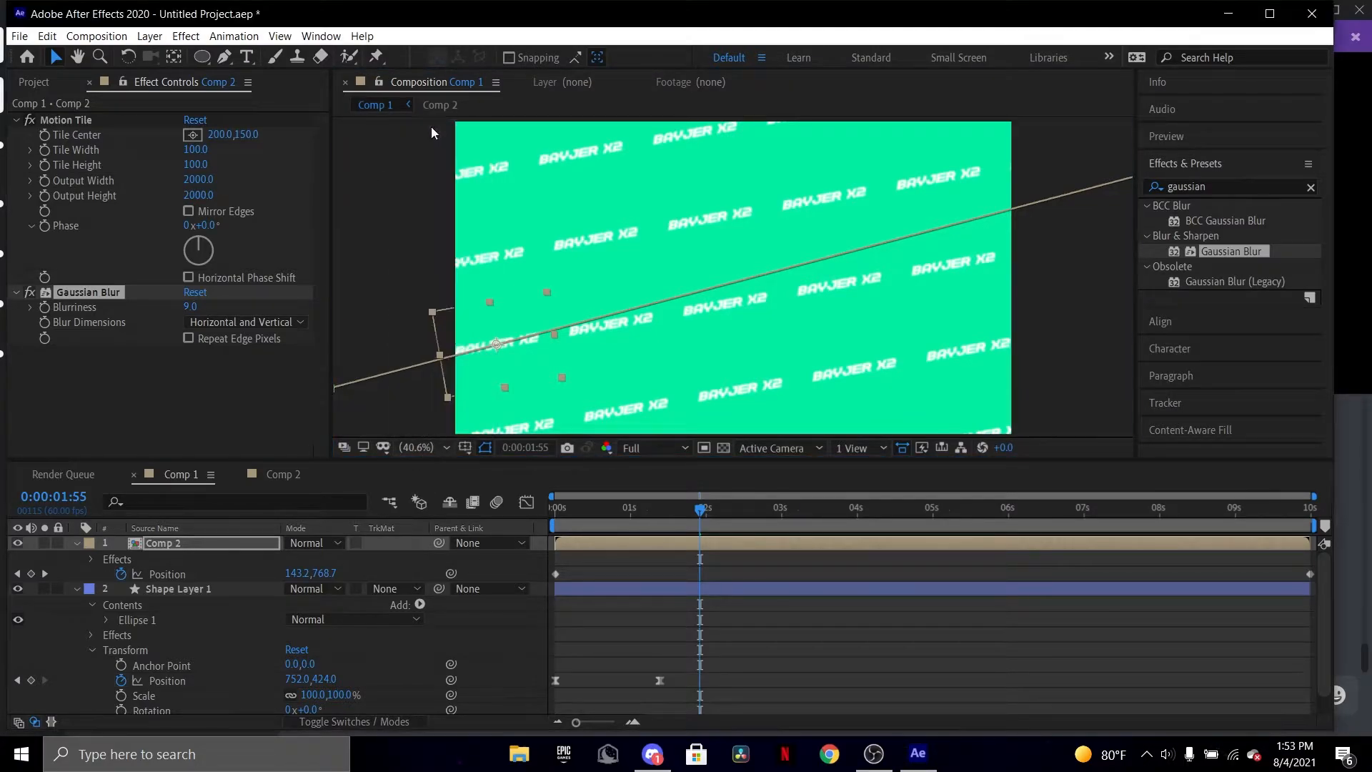
{"action": "key", "text": "space"}
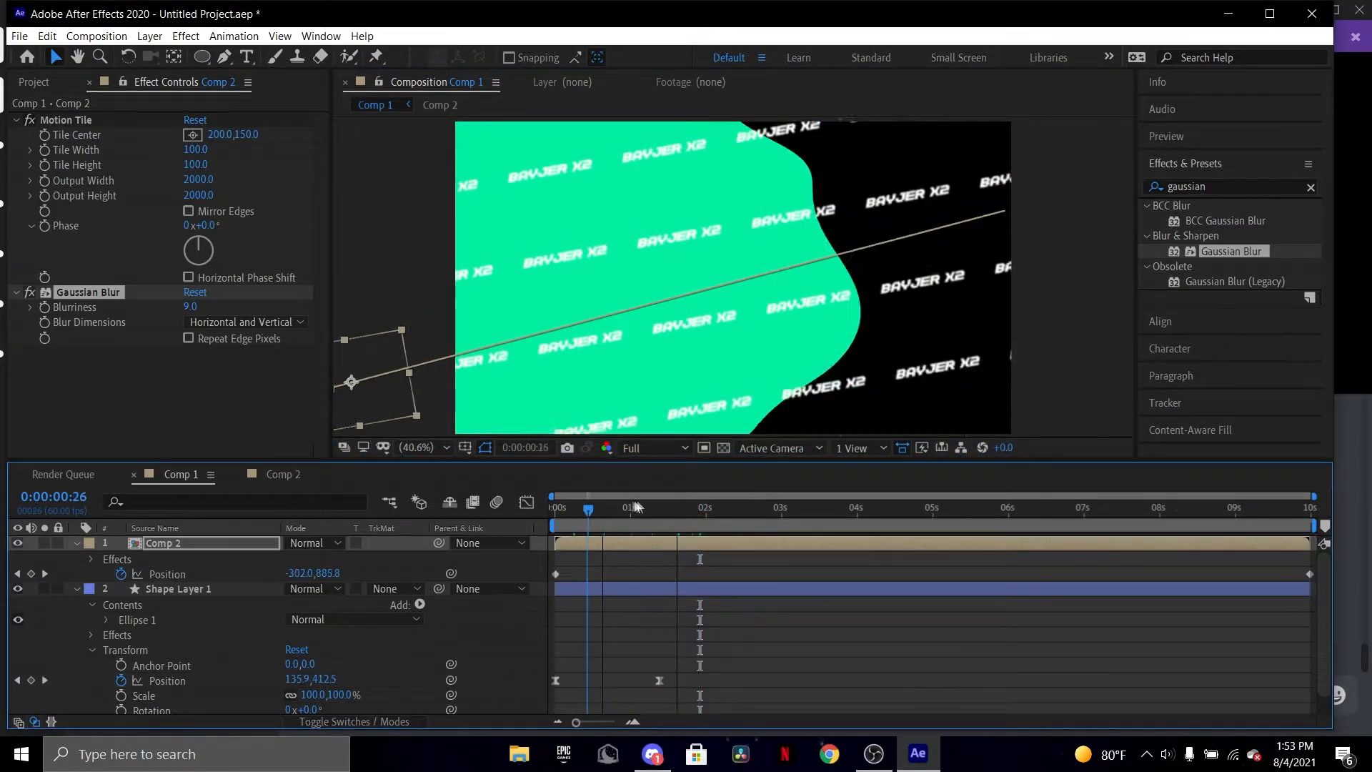
Split Shape Layer 1 at 0:00:00:55 and delete the portion after the split.
{"action": "left_click_drag", "start_coordinate": [718, 517], "coordinate": [625, 521]}
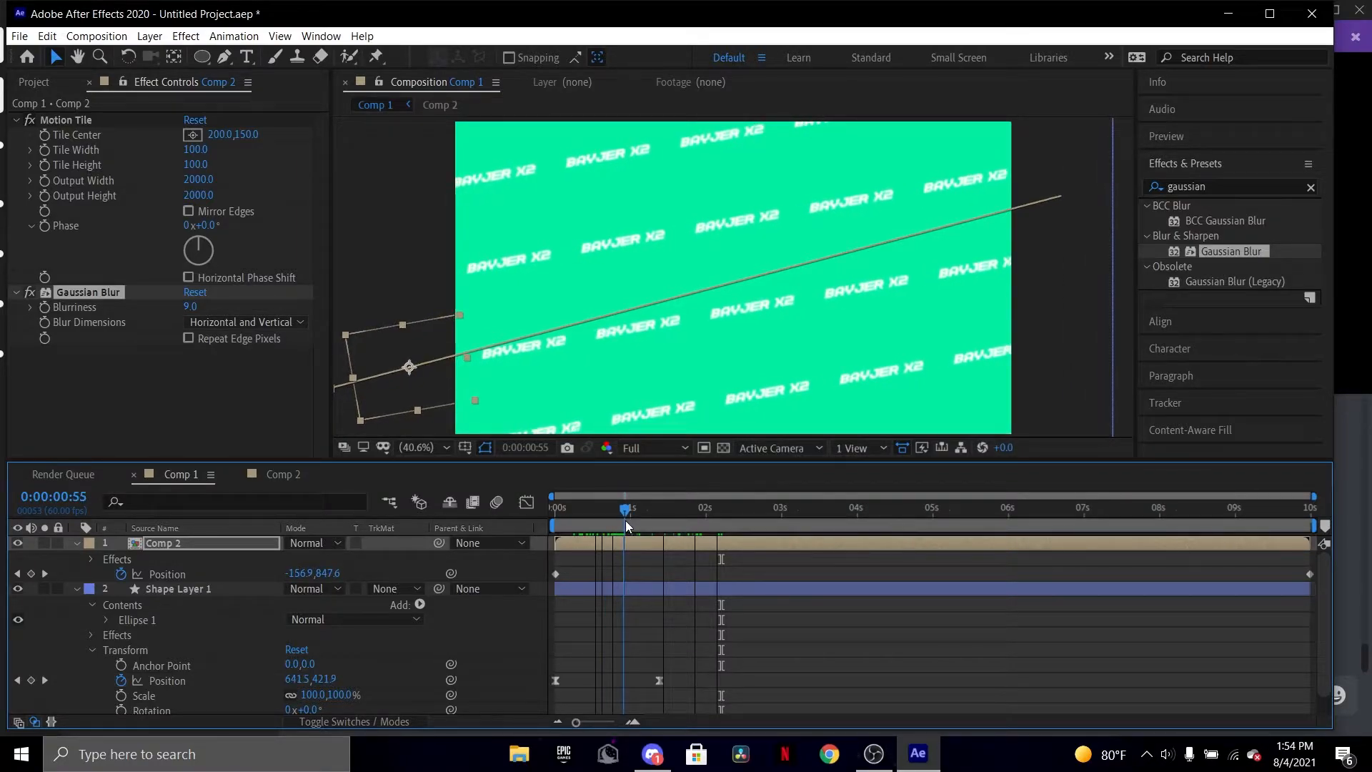
{"action": "left_click", "coordinate": [652, 588]}
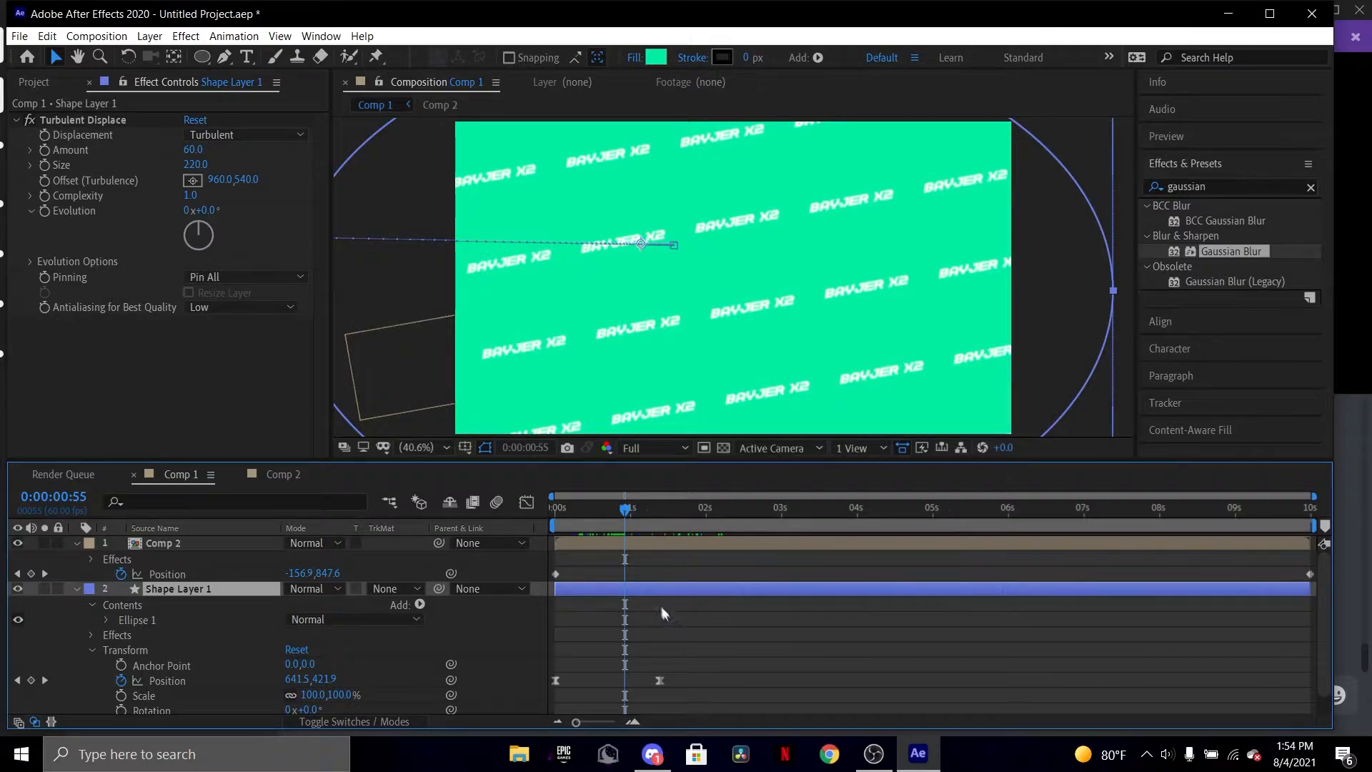
{"action": "key", "text": "ctrl+shift+d"}
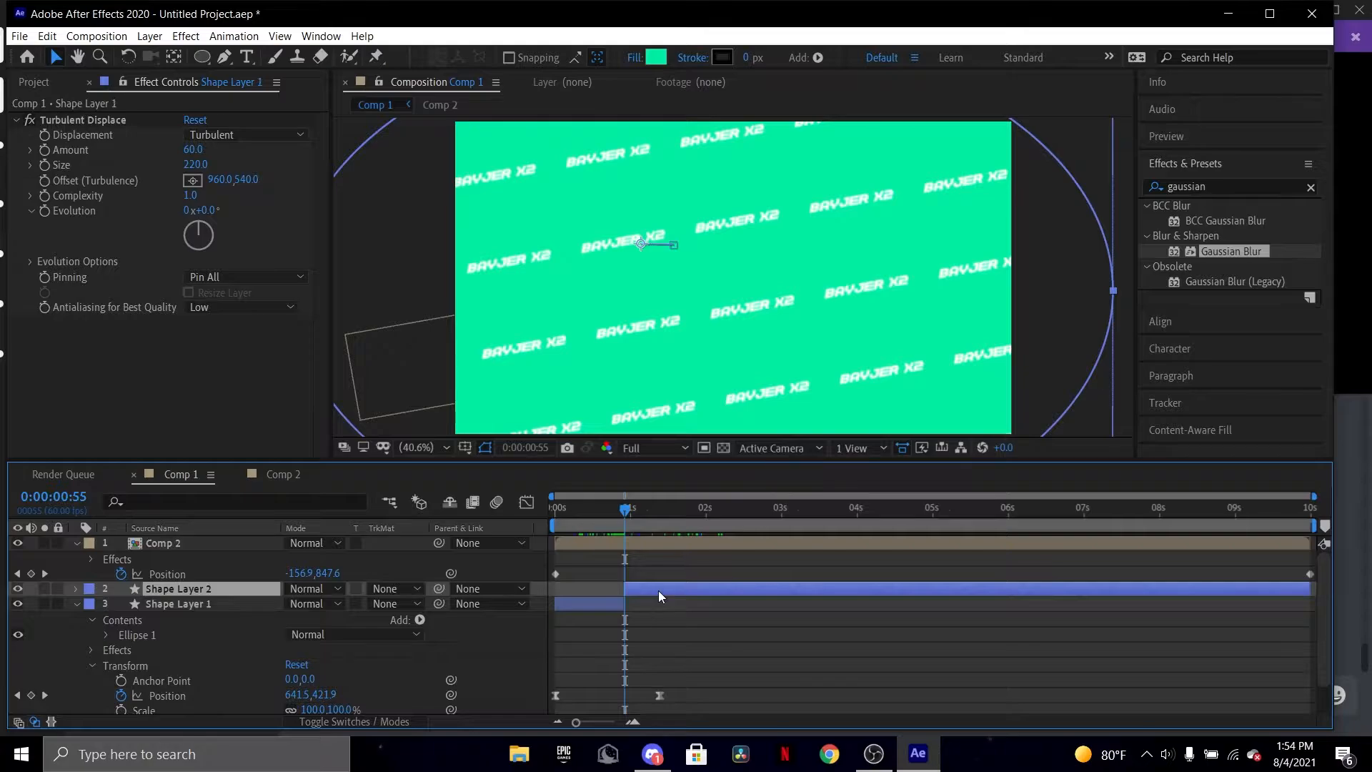
{"action": "key", "text": "Delete"}
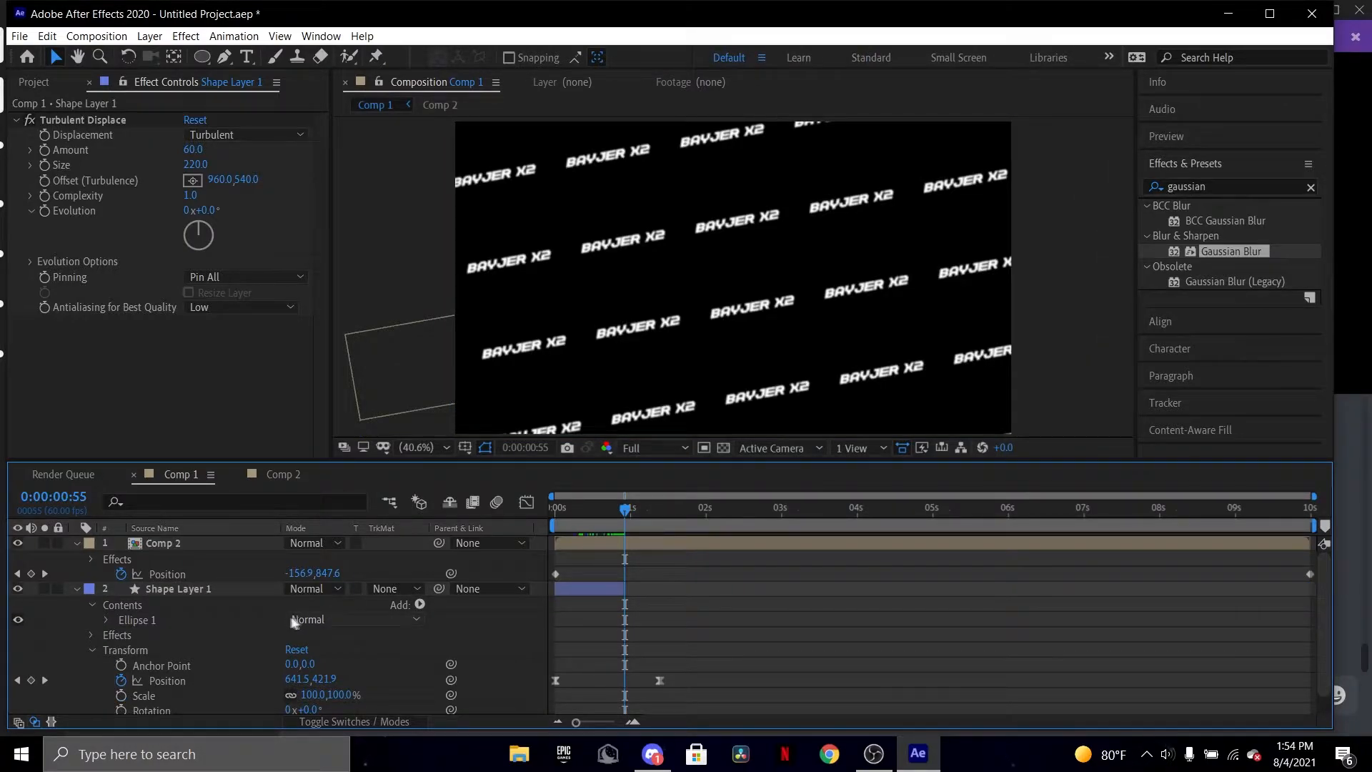
Create a 1920 x 1080 px solid named background in the same green as the ellipse.
{"action": "scroll", "coordinate": [266, 618], "scroll_direction": "down", "scroll_amount": 1}
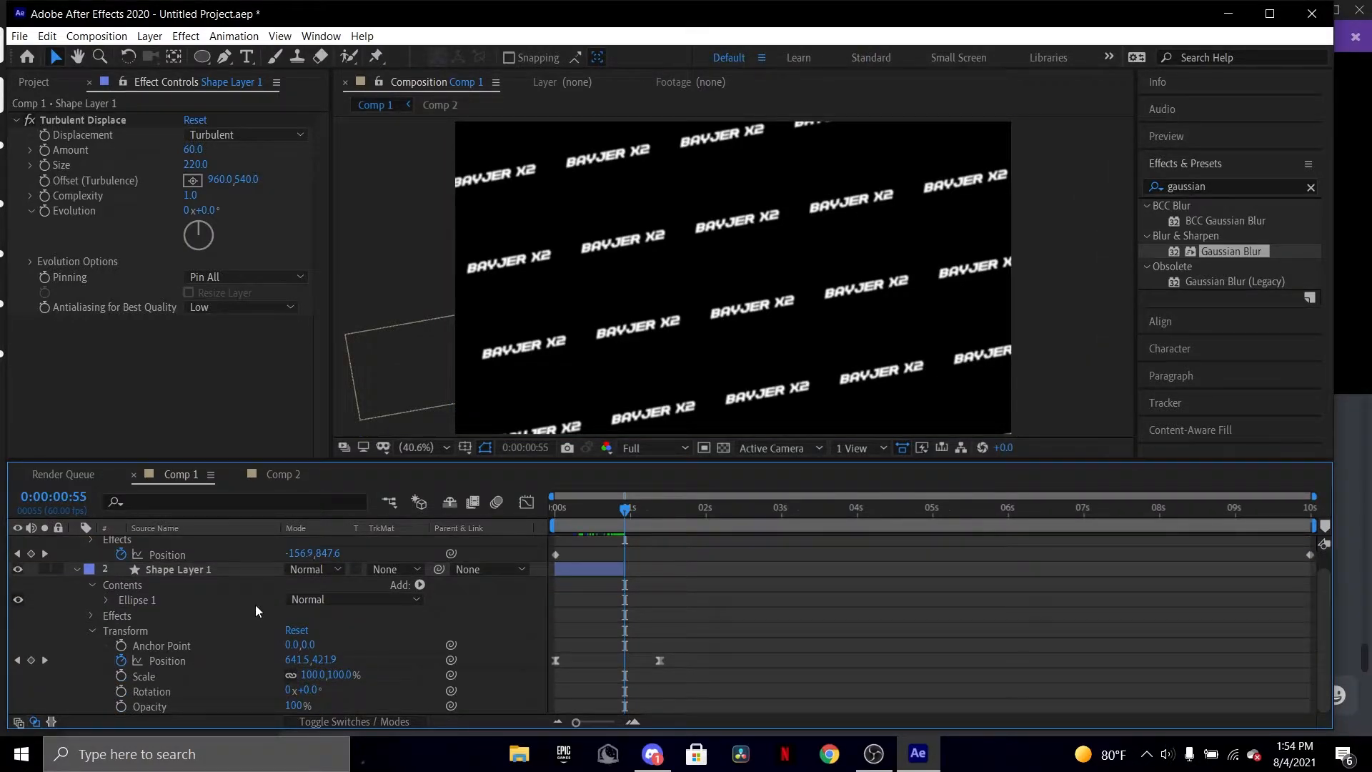
{"action": "right_click", "coordinate": [32, 692]}
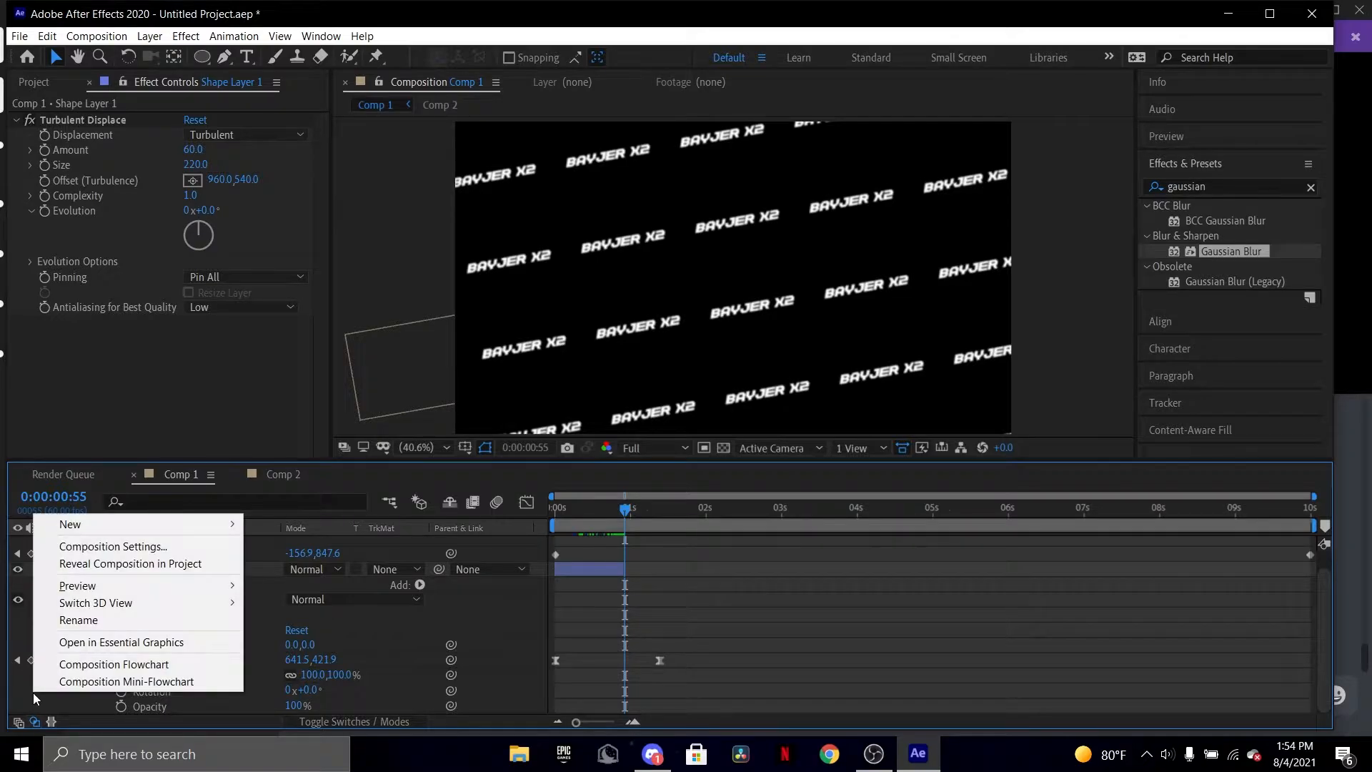
{"action": "mouse_move", "coordinate": [178, 514]}
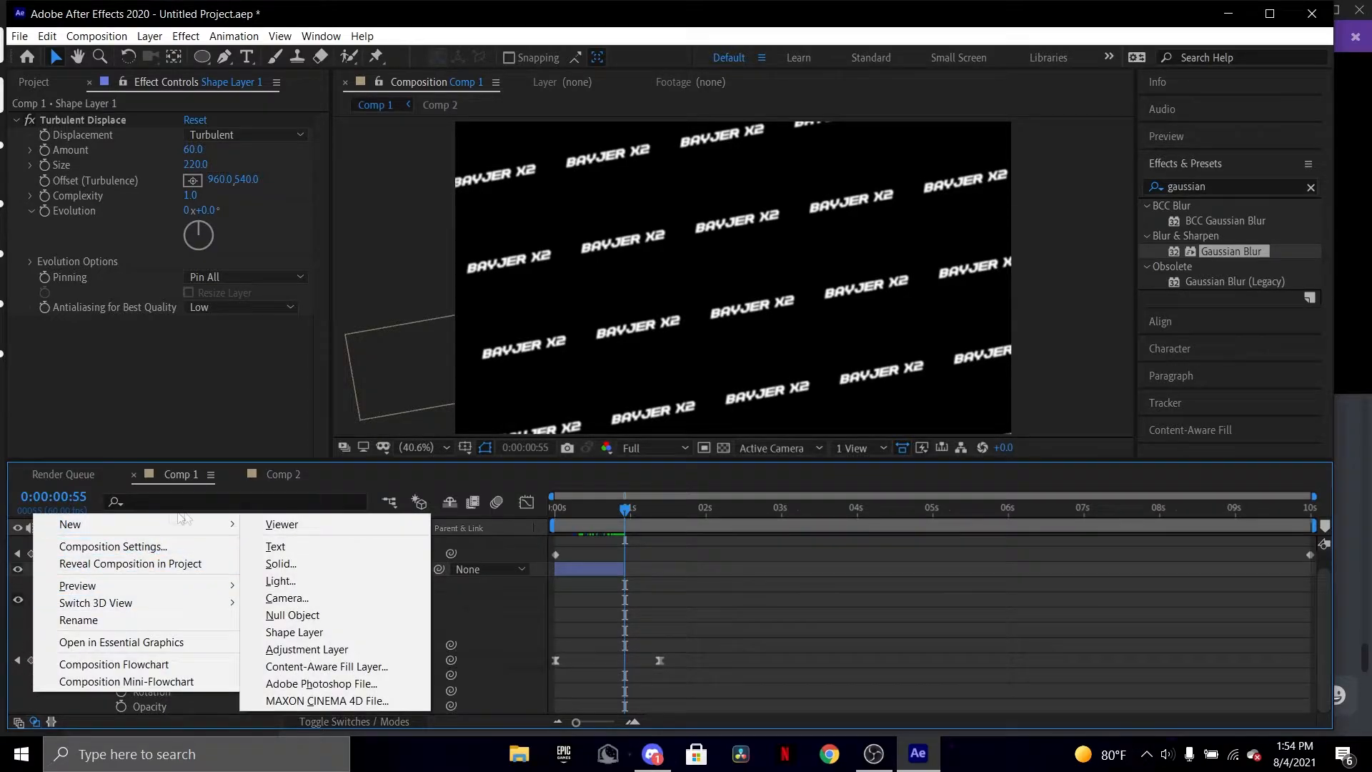
{"action": "left_click", "coordinate": [332, 562]}
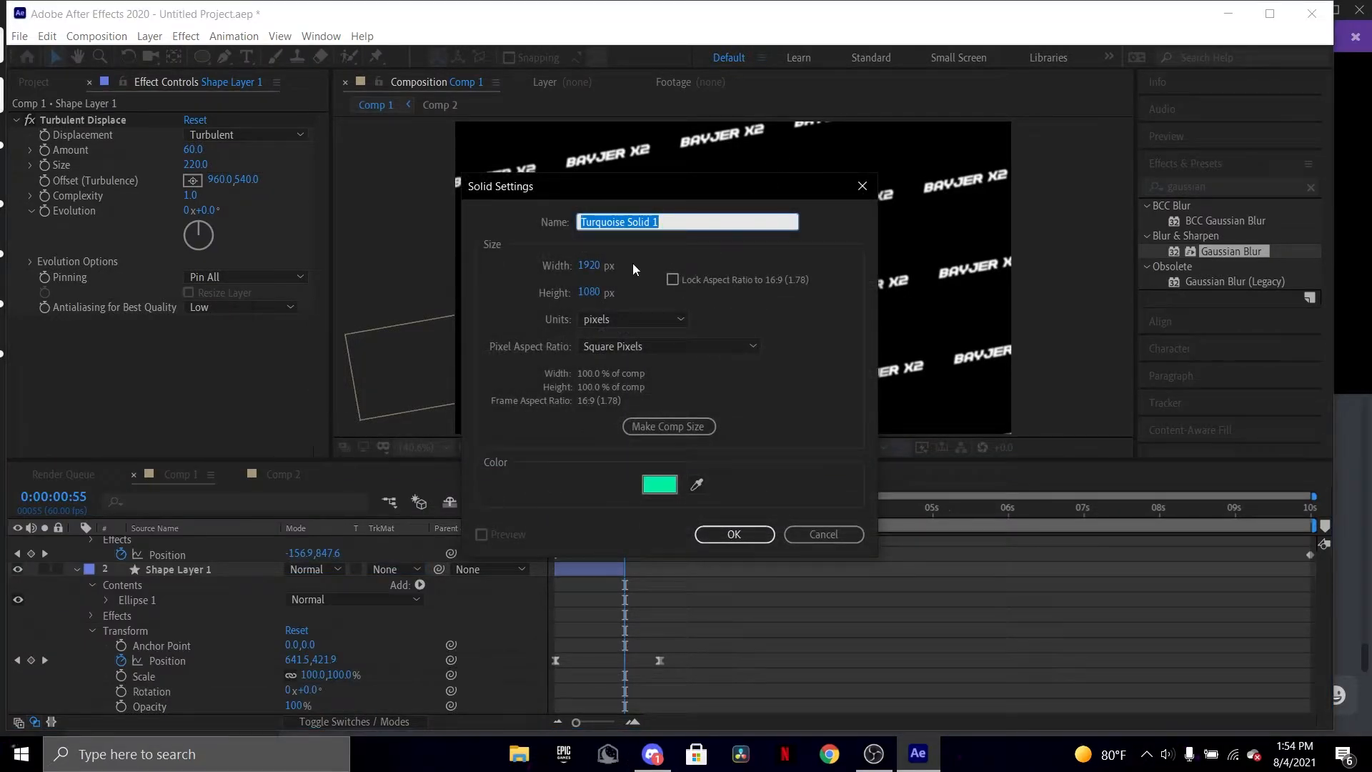
{"action": "key", "text": "BackSpace"}
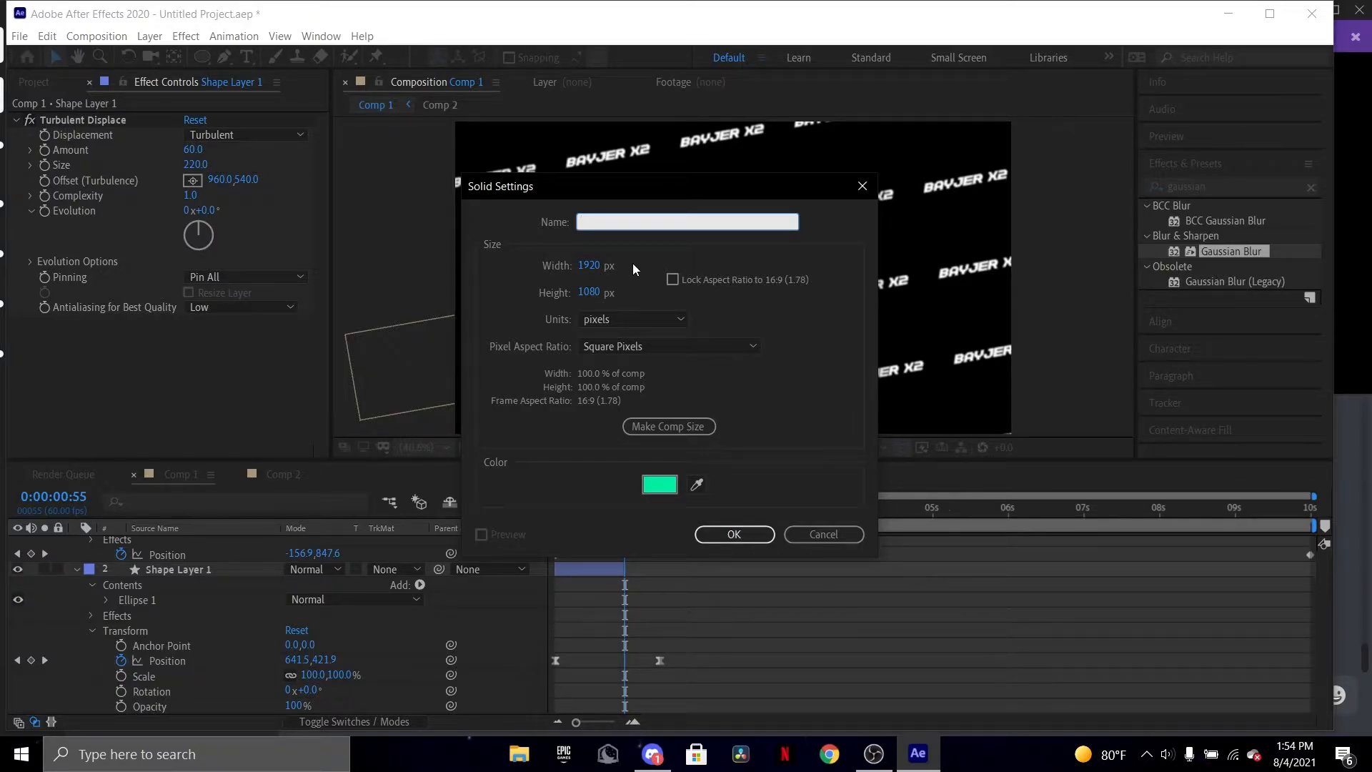
{"action": "type", "text": "backf"}
{"action": "left_click_drag", "start_coordinate": [766, 198], "coordinate": [547, 127]}
{"action": "left_click", "coordinate": [626, 511]}
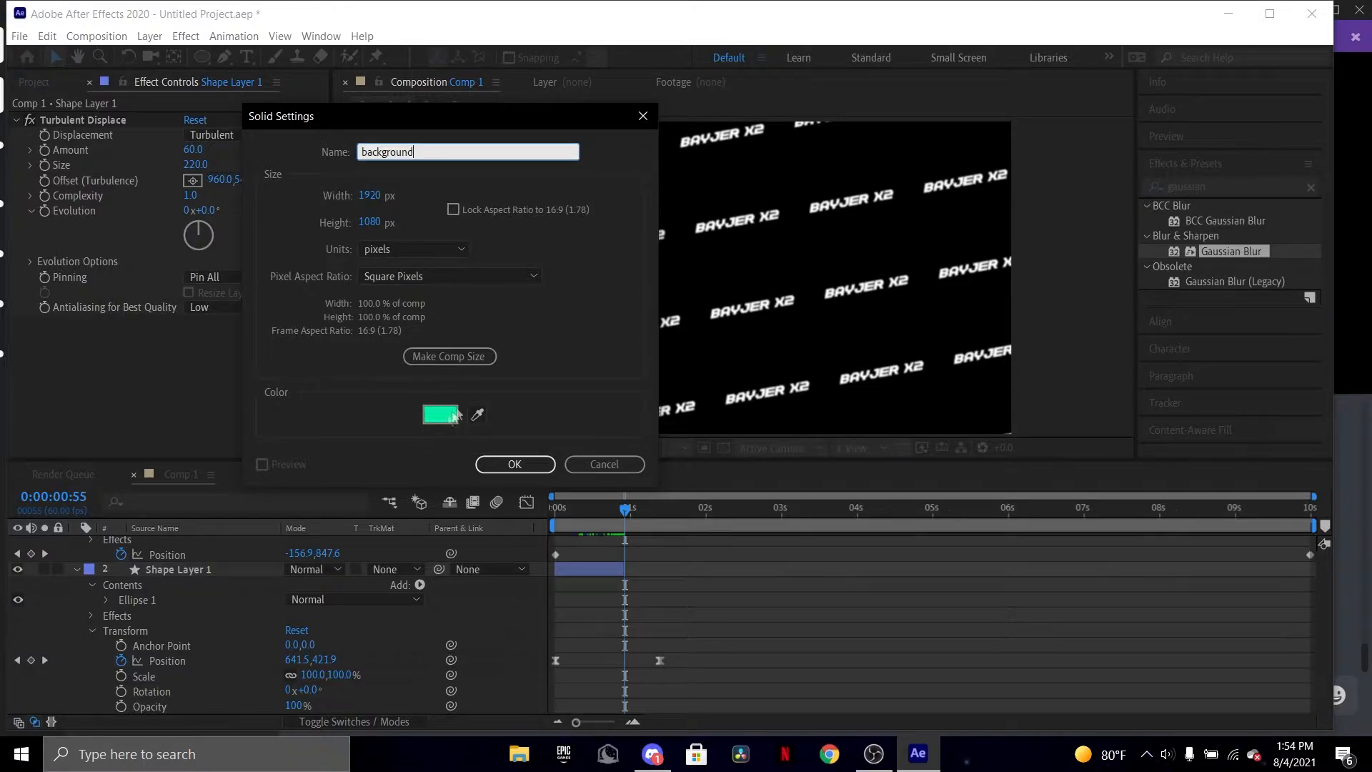
{"action": "left_click", "coordinate": [515, 463]}
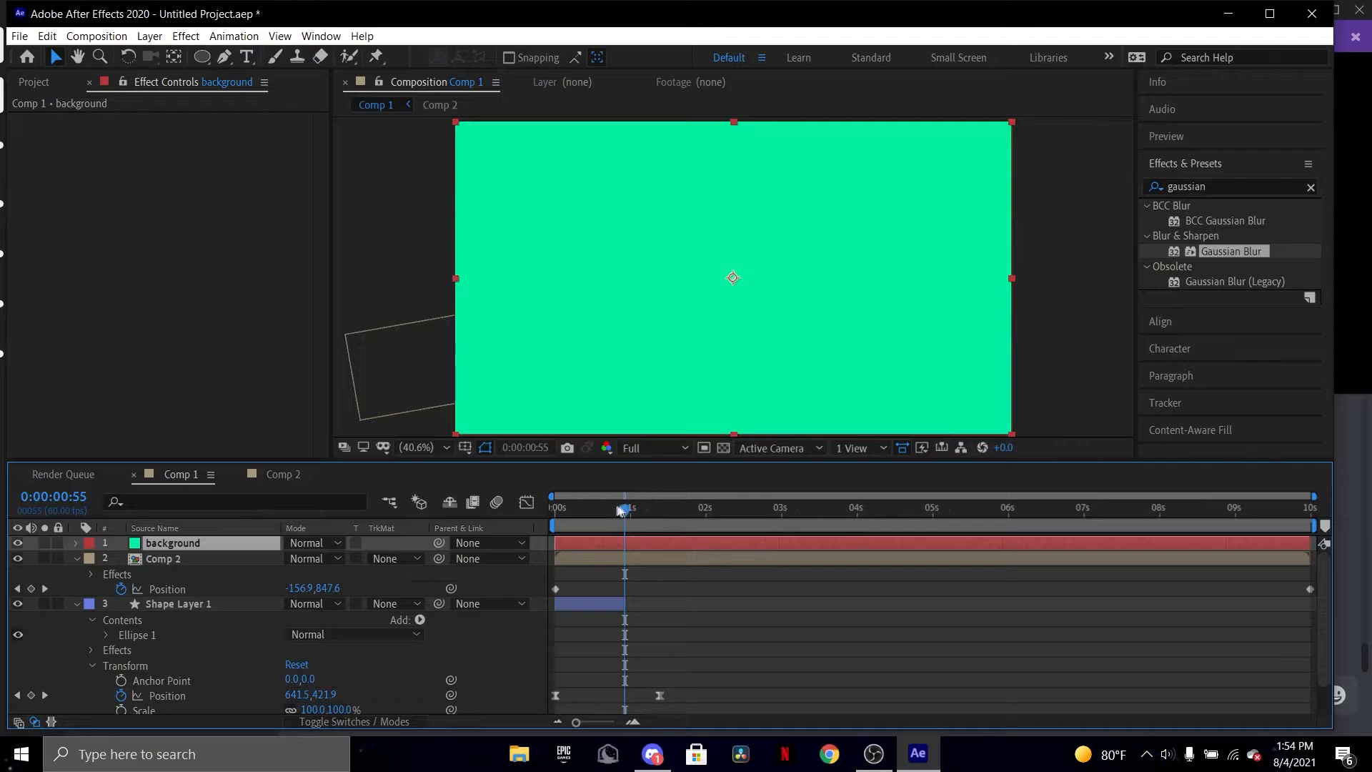
Split the background solid at 0:00:00:56 and delete the portion before the split.
{"action": "mouse_move", "coordinate": [620, 510]}
{"action": "left_mouse_down"}
{"action": "mouse_move", "coordinate": [593, 510]}
{"action": "mouse_move", "coordinate": [625, 515]}
{"action": "left_mouse_up"}
{"action": "key", "text": "ctrl+shift+d"}
{"action": "left_click", "coordinate": [572, 557]}
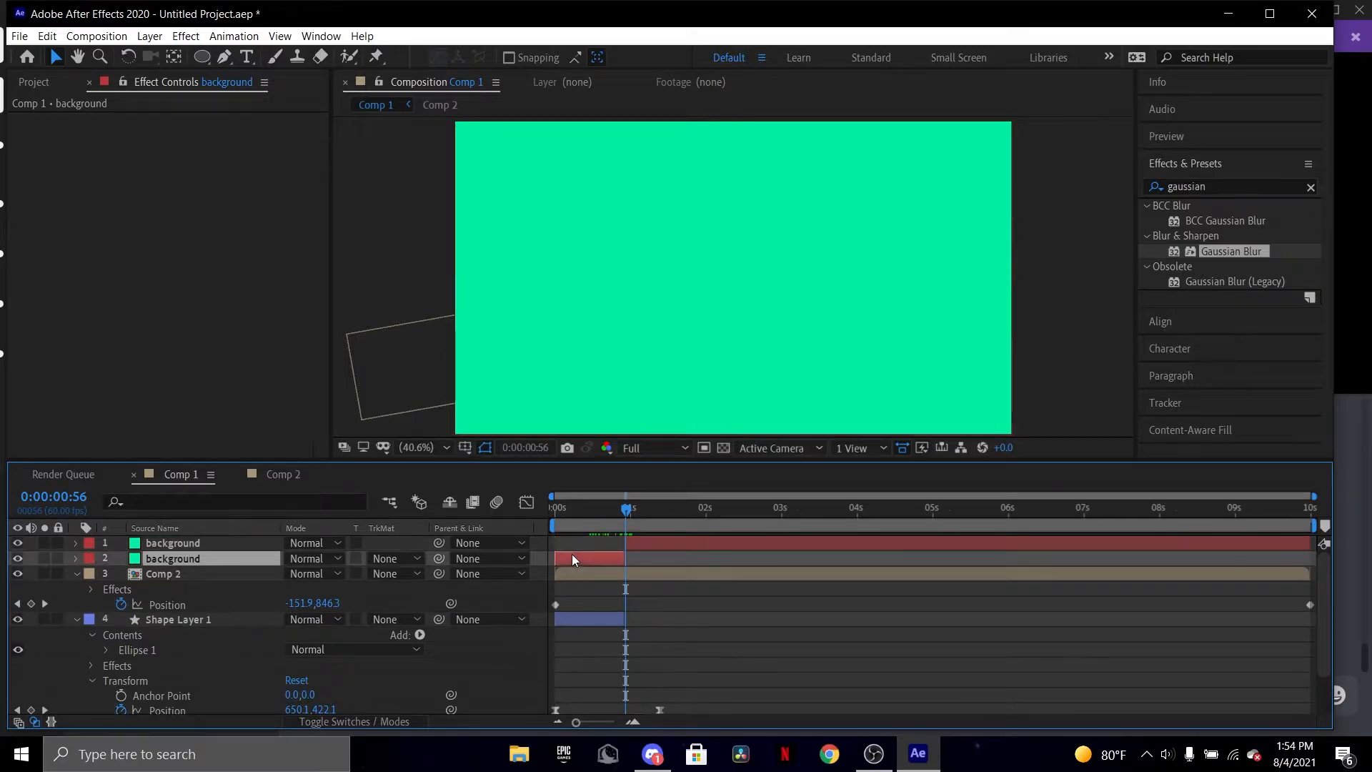
{"action": "key", "text": "Delete"}
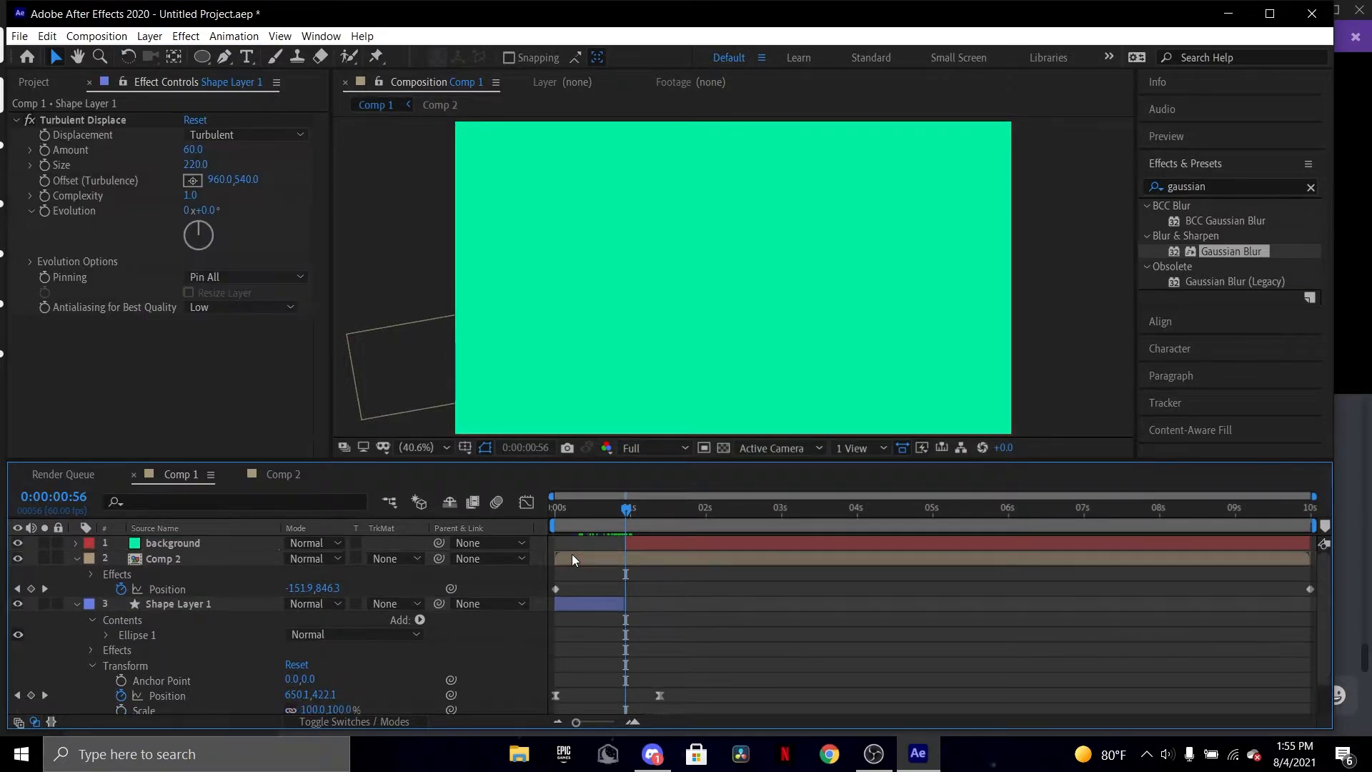
Shift the background solid slightly earlier, place it beneath Shape Layer 1, and play back the transition.
{"action": "left_click_drag", "start_coordinate": [629, 510], "coordinate": [655, 545]}
{"action": "left_click", "coordinate": [637, 543]}
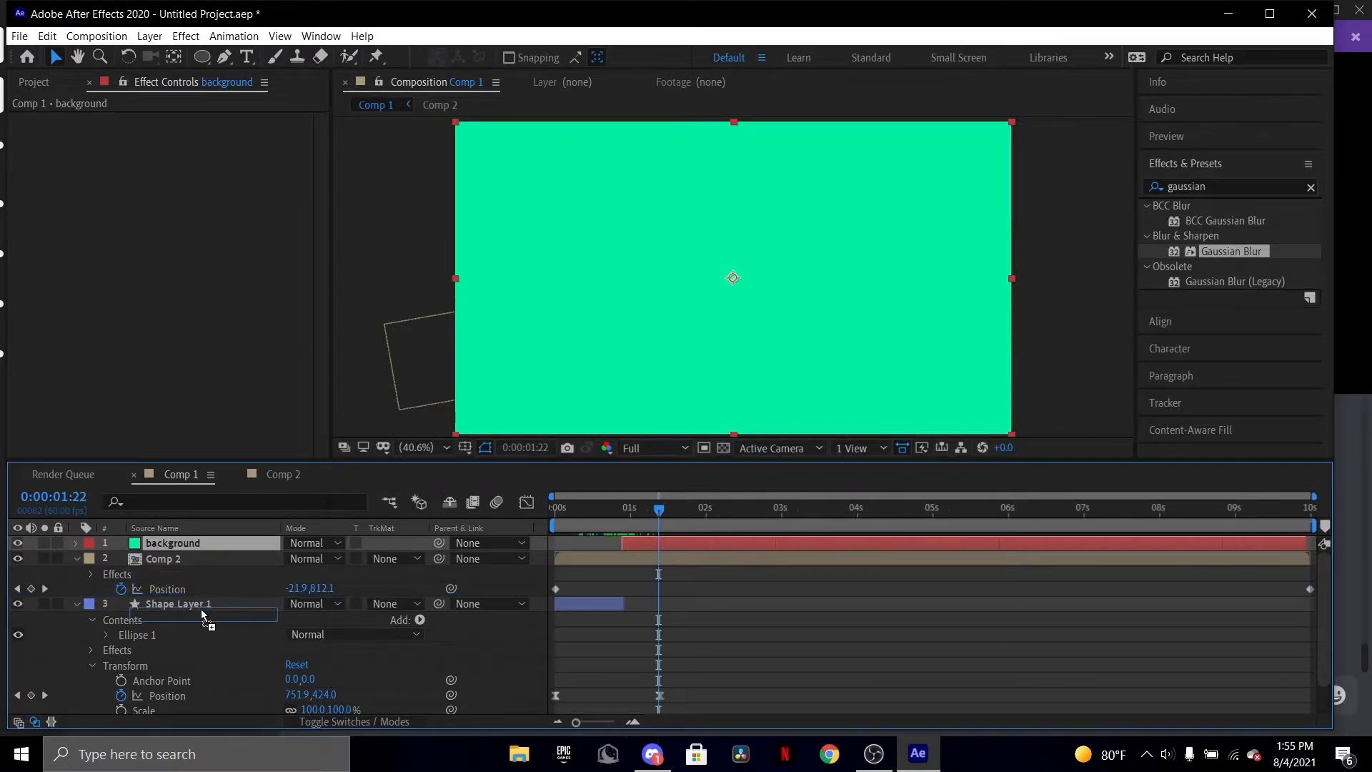
{"action": "key", "text": "Delete"}
{"action": "mouse_move", "coordinate": [659, 510]}
{"action": "left_mouse_down"}
{"action": "mouse_move", "coordinate": [564, 509]}
{"action": "mouse_move", "coordinate": [645, 510]}
{"action": "left_mouse_up"}
{"action": "key", "text": "space"}
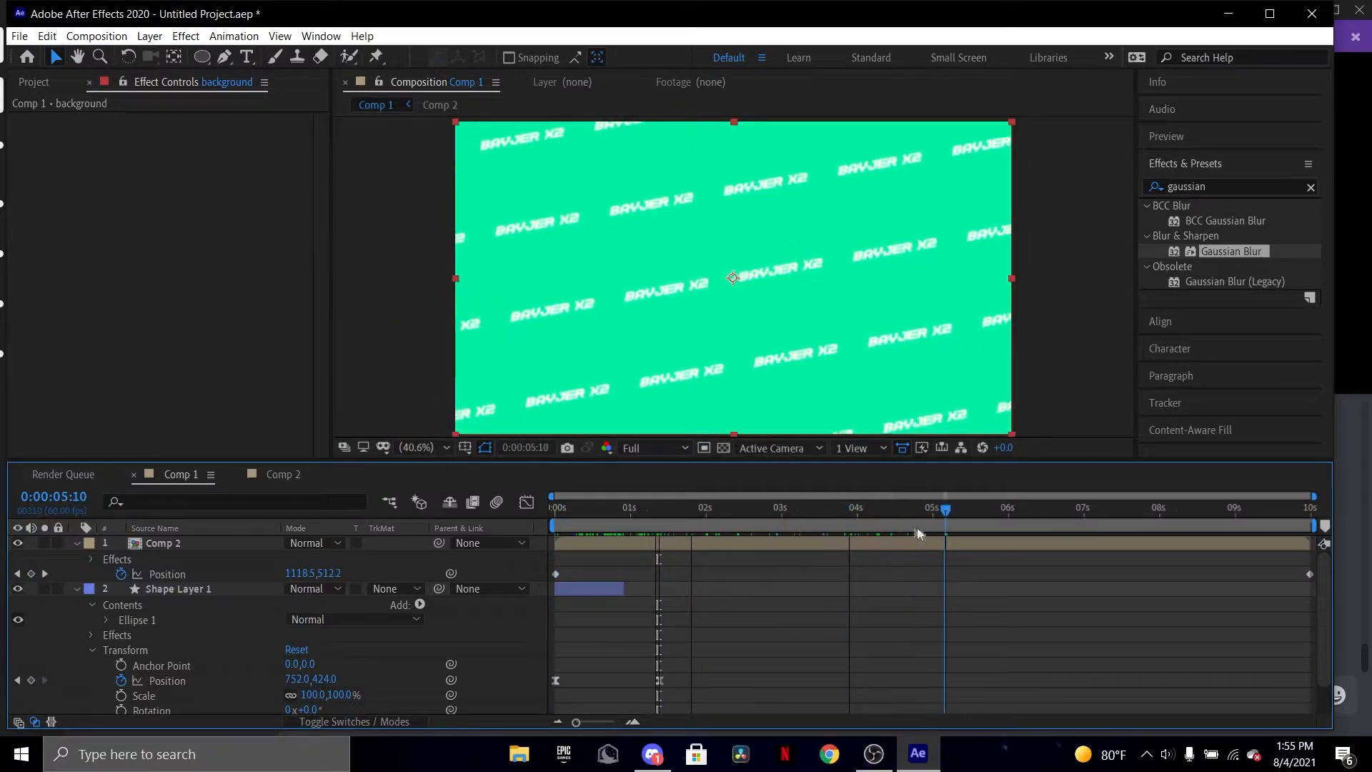
Move the background solid above Shape Layer 1 in the layer stack, directly beneath Comp 2, and scrub through the transition.
{"action": "left_click_drag", "start_coordinate": [895, 536], "coordinate": [653, 532]}
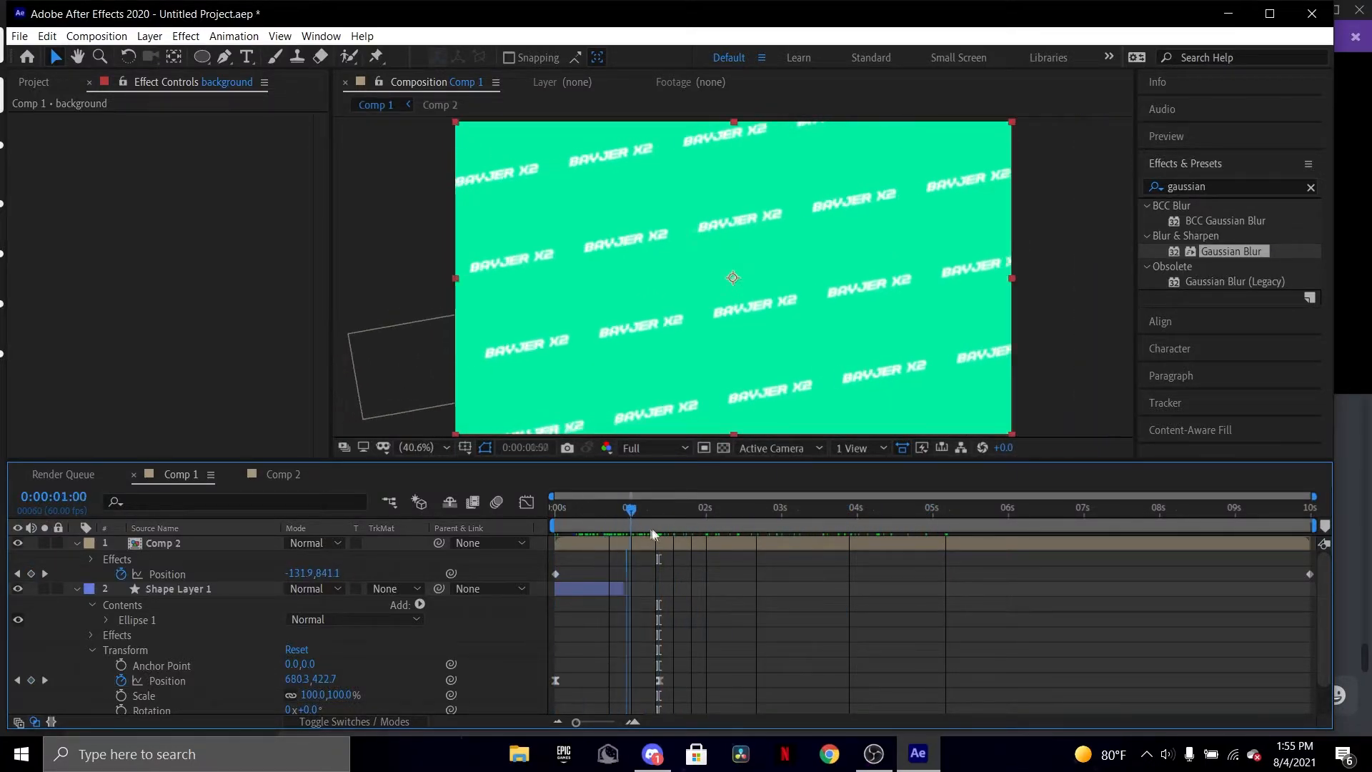
{"action": "scroll", "coordinate": [251, 570], "scroll_direction": "down", "scroll_amount": 2}
{"action": "left_click_drag", "start_coordinate": [208, 705], "coordinate": [208, 590]}
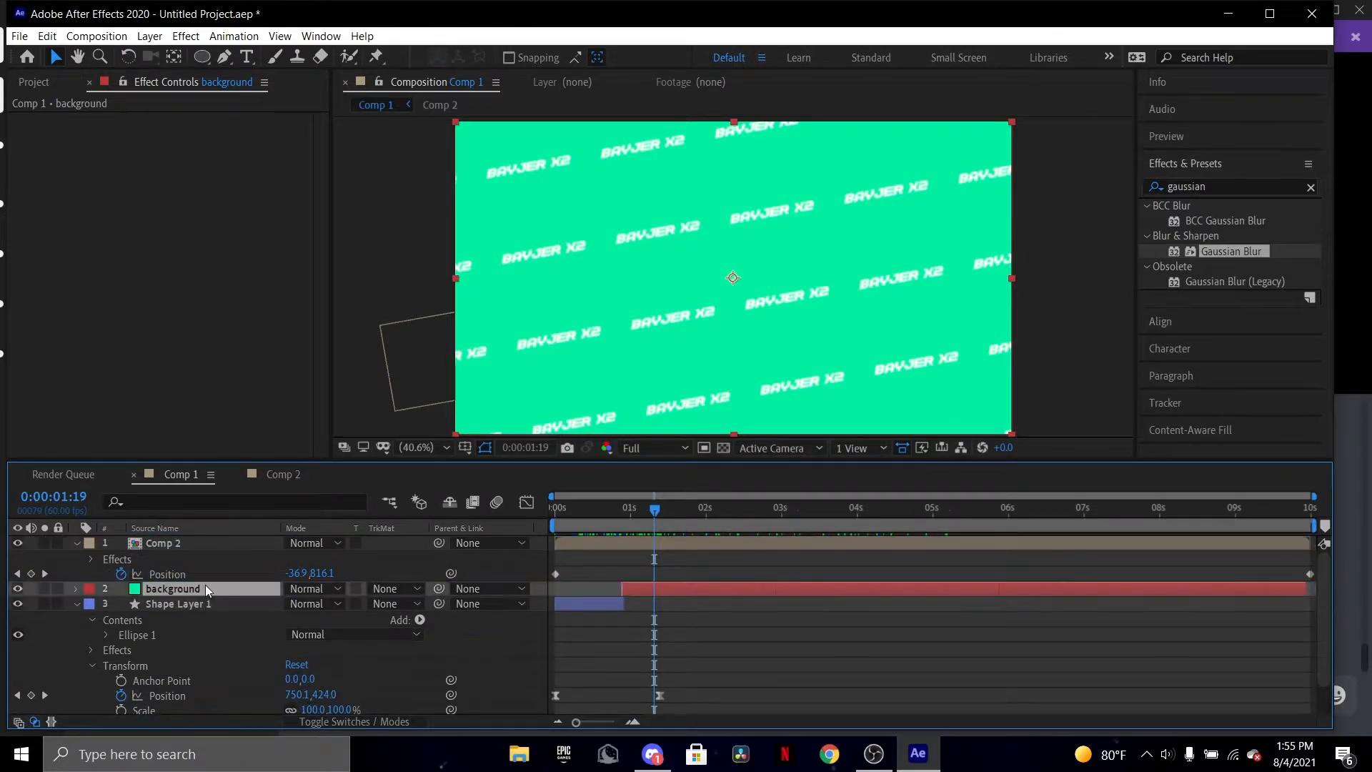
{"action": "left_click_drag", "start_coordinate": [648, 512], "coordinate": [603, 513]}
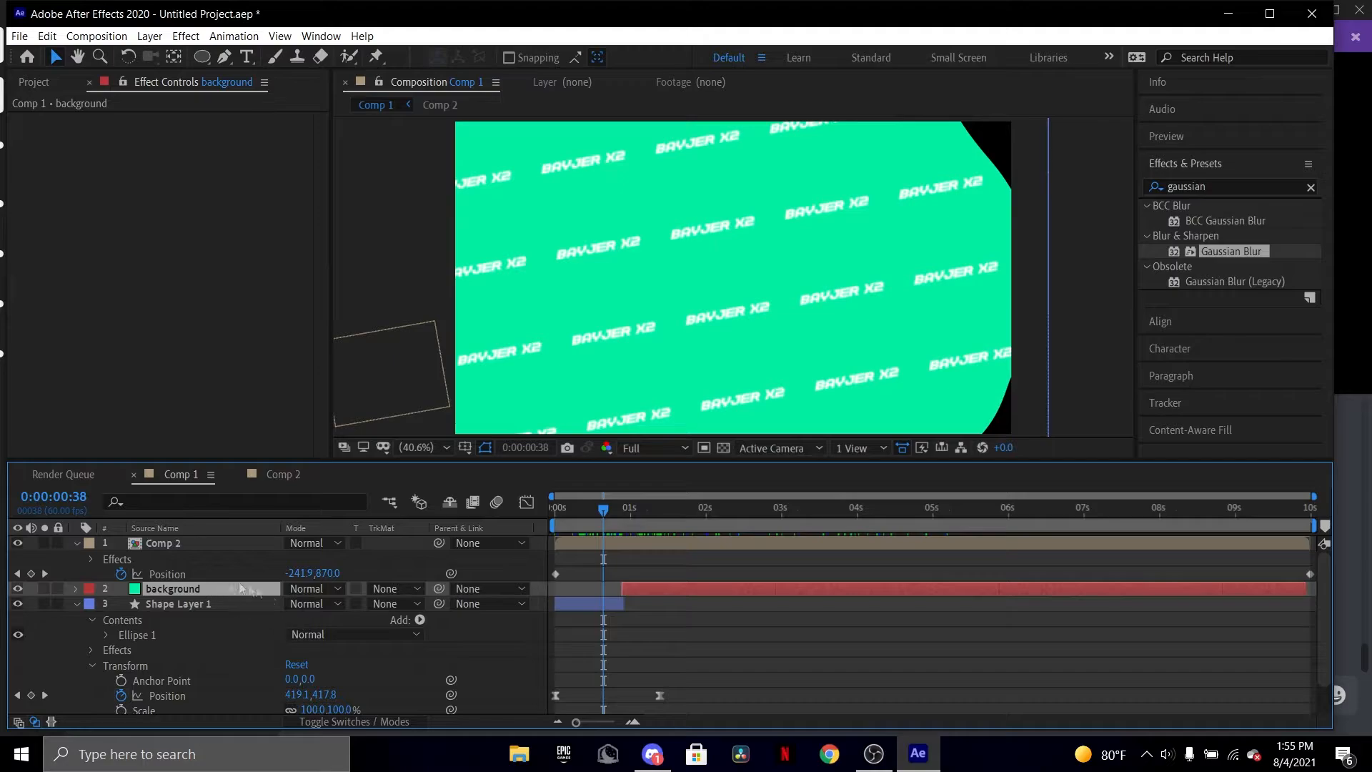
Pre-compose the background solid and Shape Layer 1 together as Pre-comp 1, moving all attributes into the new composition.
{"action": "left_click", "coordinate": [194, 601], "text": "shift"}
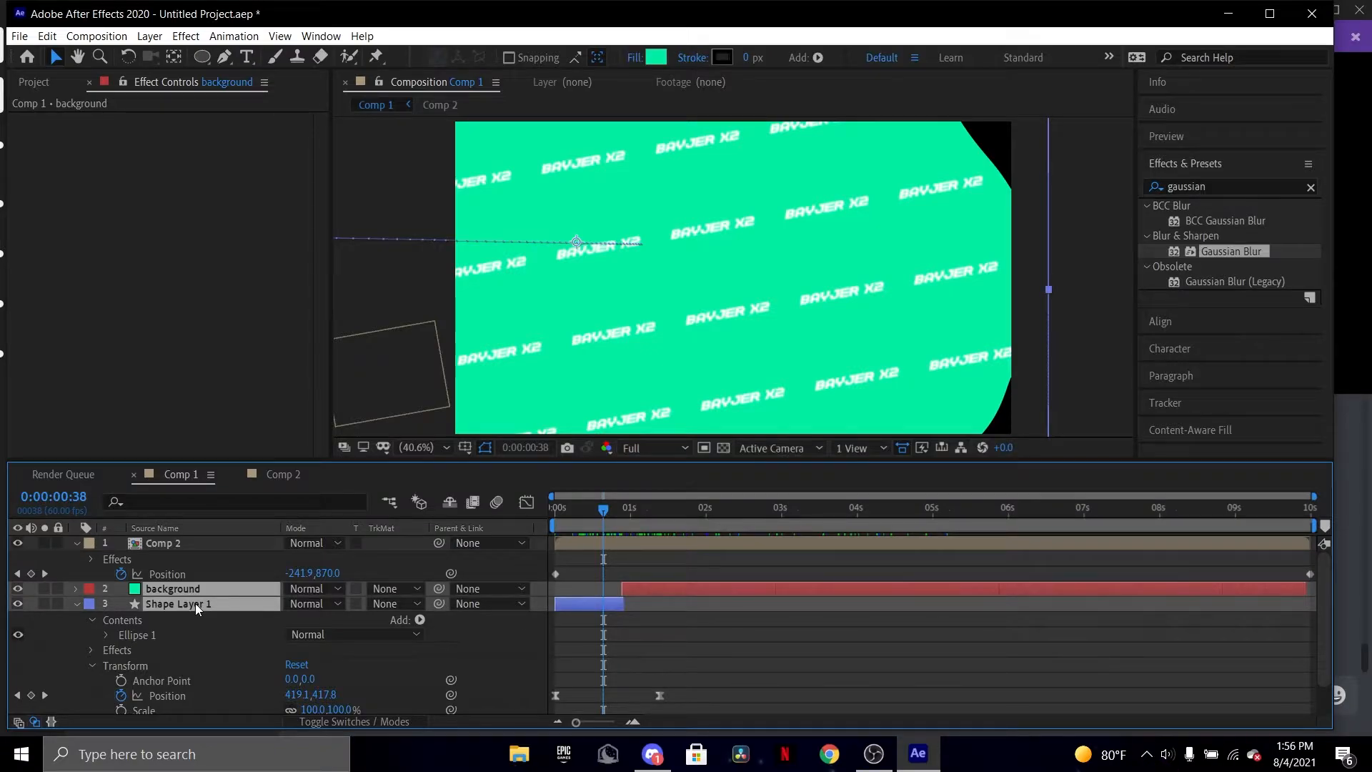
{"action": "right_click", "coordinate": [195, 603]}
{"action": "left_click", "coordinate": [260, 520]}
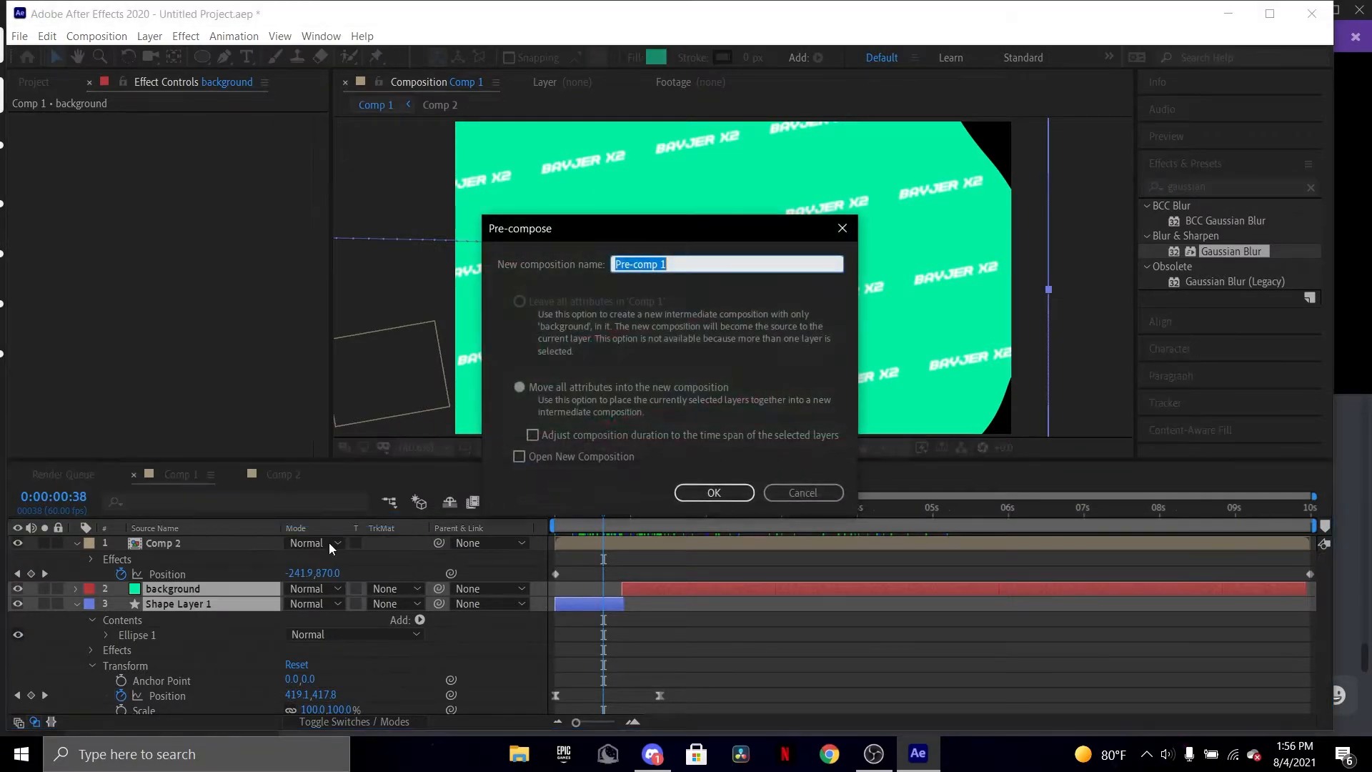
{"action": "left_click", "coordinate": [683, 266]}
{"action": "left_click", "coordinate": [714, 493]}
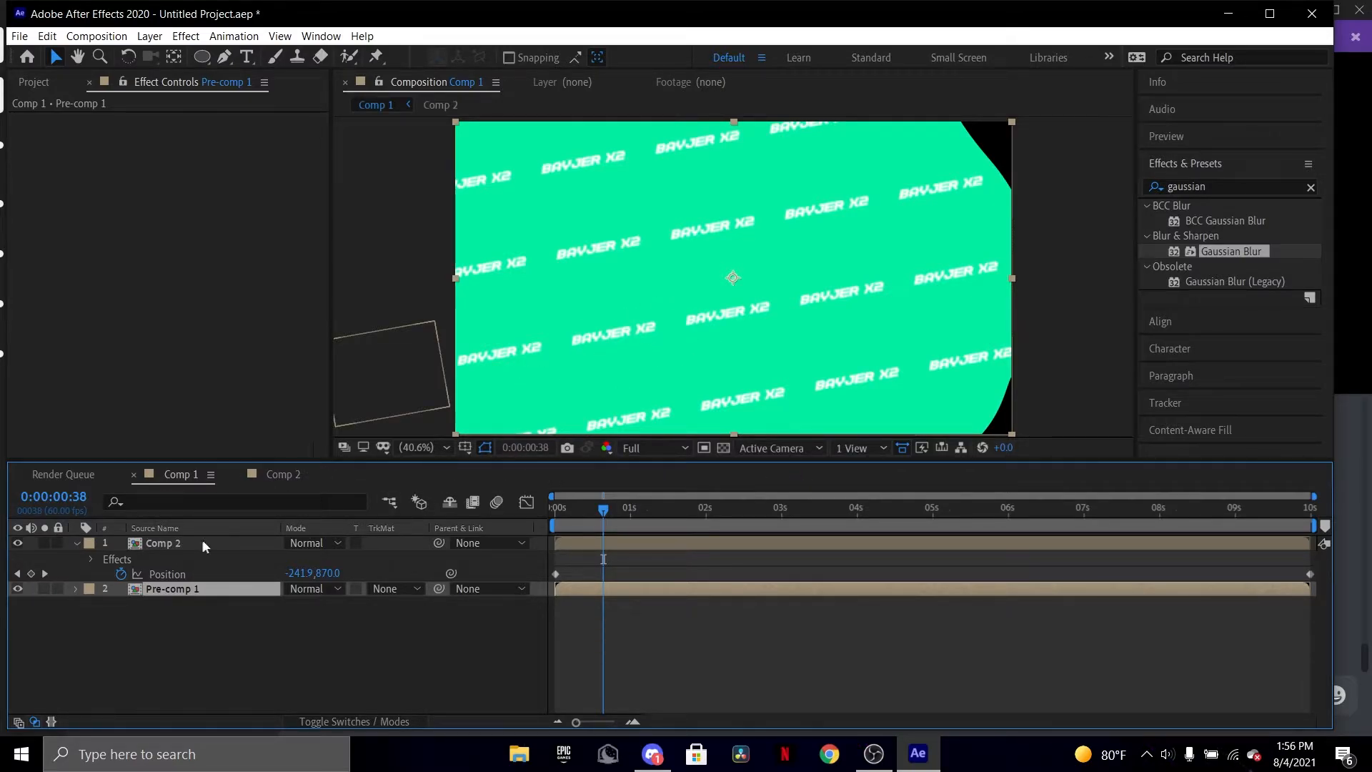
Place Comp 2 beneath Pre-comp 1, set its track matte to Alpha Matte "Pre-comp 1", and scrub through the reveal.
{"action": "left_click_drag", "start_coordinate": [201, 546], "coordinate": [168, 590]}
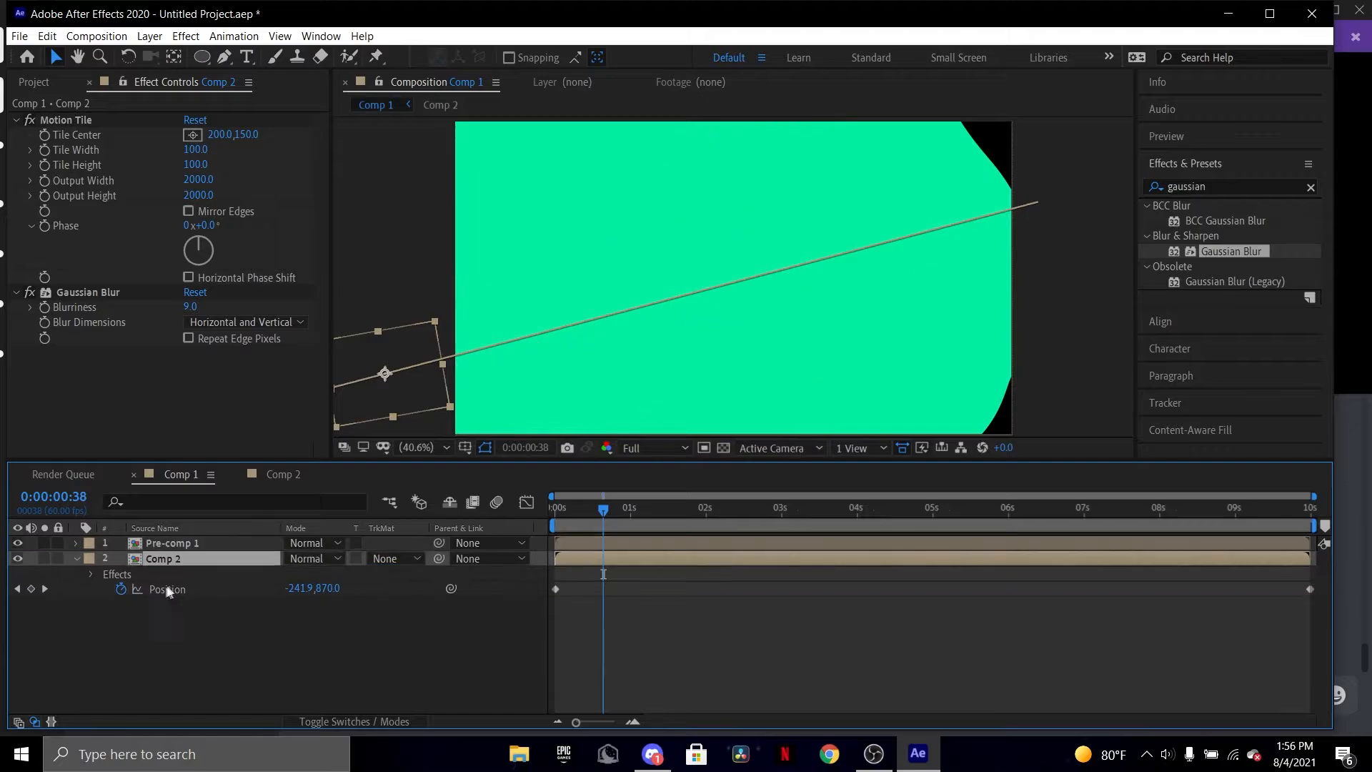
{"action": "mouse_move", "coordinate": [603, 510]}
{"action": "left_mouse_down"}
{"action": "mouse_move", "coordinate": [554, 523]}
{"action": "mouse_move", "coordinate": [583, 519]}
{"action": "left_mouse_up"}
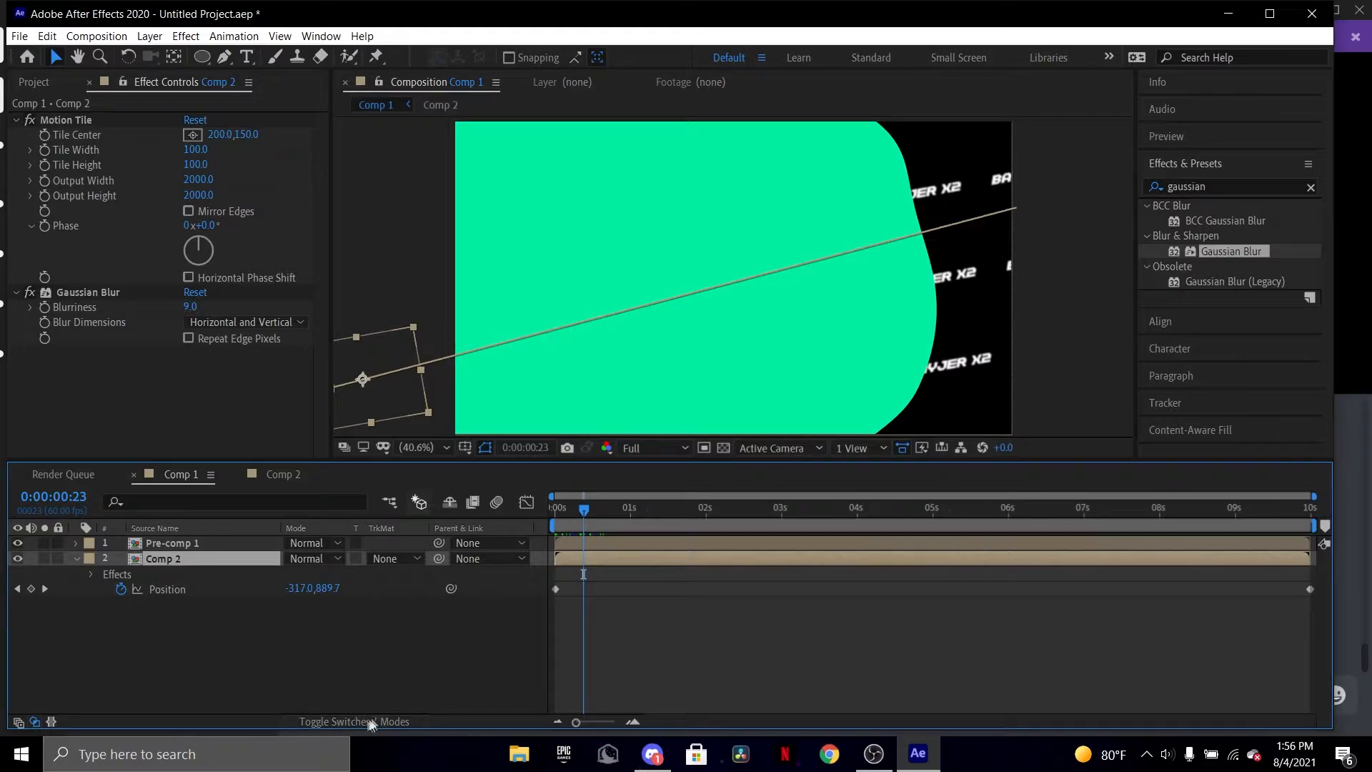
{"action": "left_click", "coordinate": [329, 722]}
{"action": "left_click", "coordinate": [355, 722]}
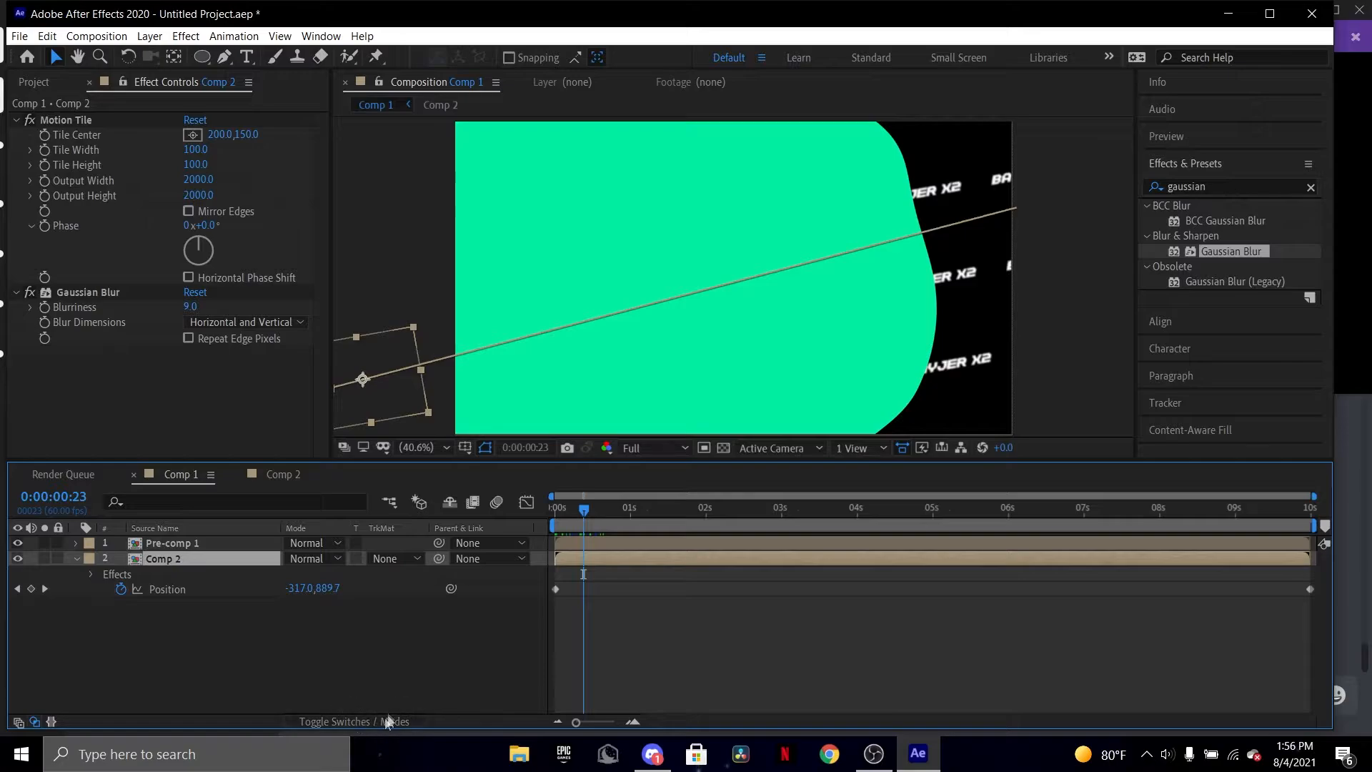
{"action": "left_click", "coordinate": [404, 560]}
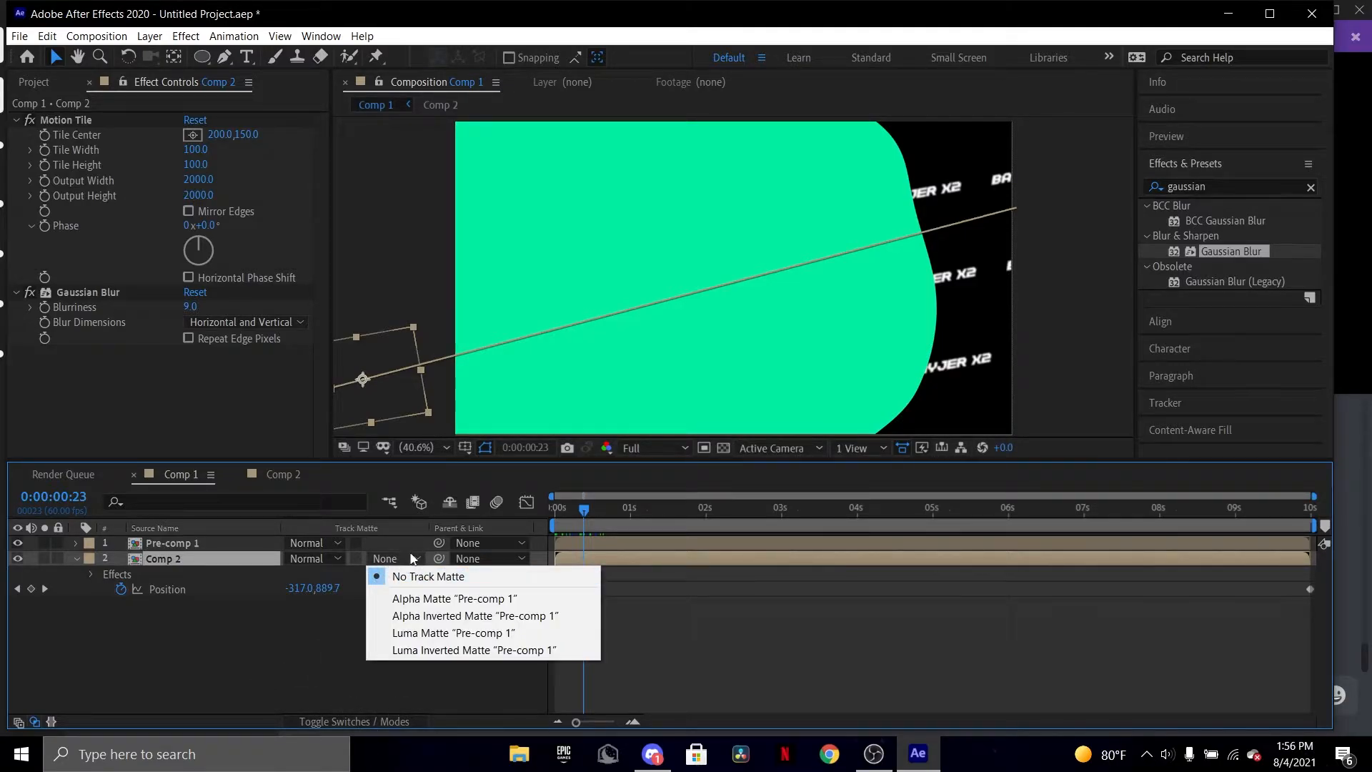
{"action": "left_click", "coordinate": [448, 600]}
{"action": "mouse_move", "coordinate": [584, 514]}
{"action": "left_mouse_down"}
{"action": "mouse_move", "coordinate": [559, 512]}
{"action": "mouse_move", "coordinate": [594, 513]}
{"action": "left_mouse_up"}
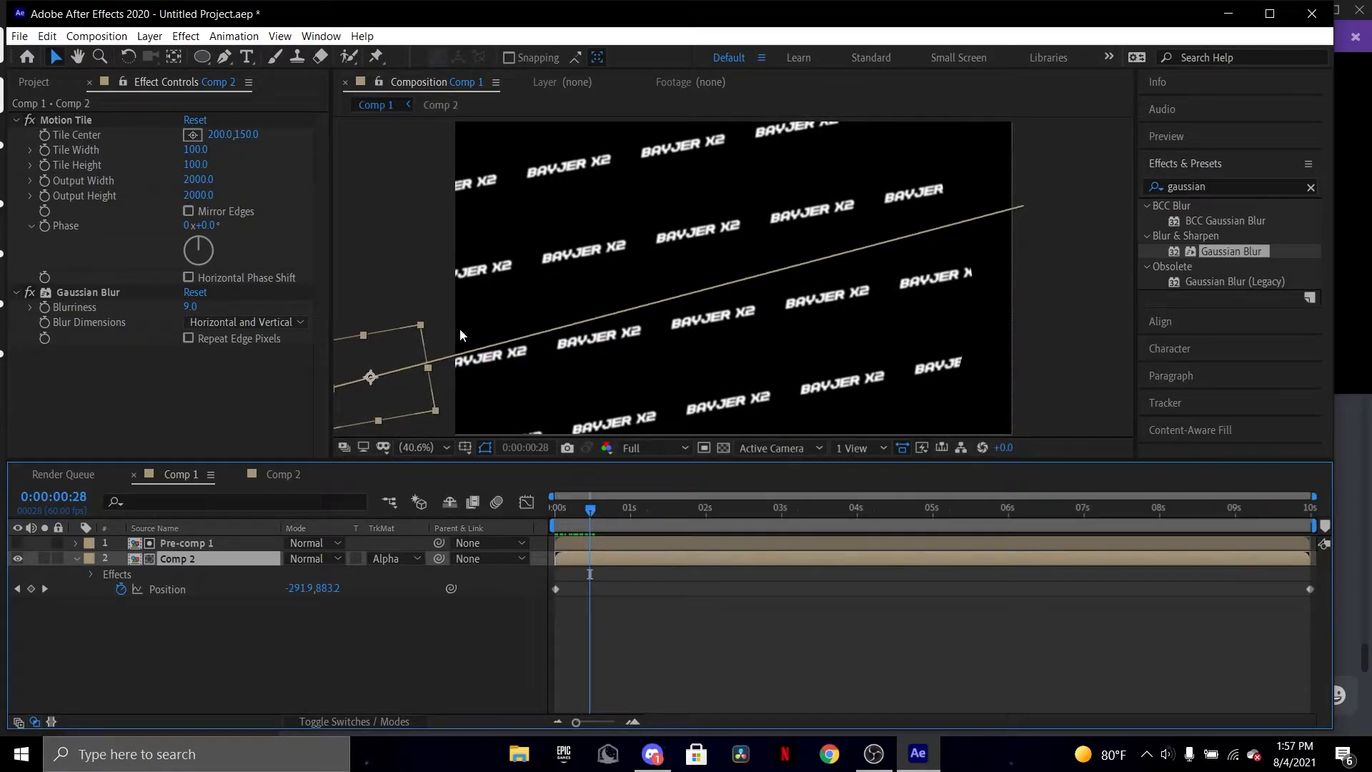
Duplicate Pre-comp 1, place the copy beneath Comp 2, make it visible, and play back the composition from the start.
{"action": "left_click", "coordinate": [192, 546]}
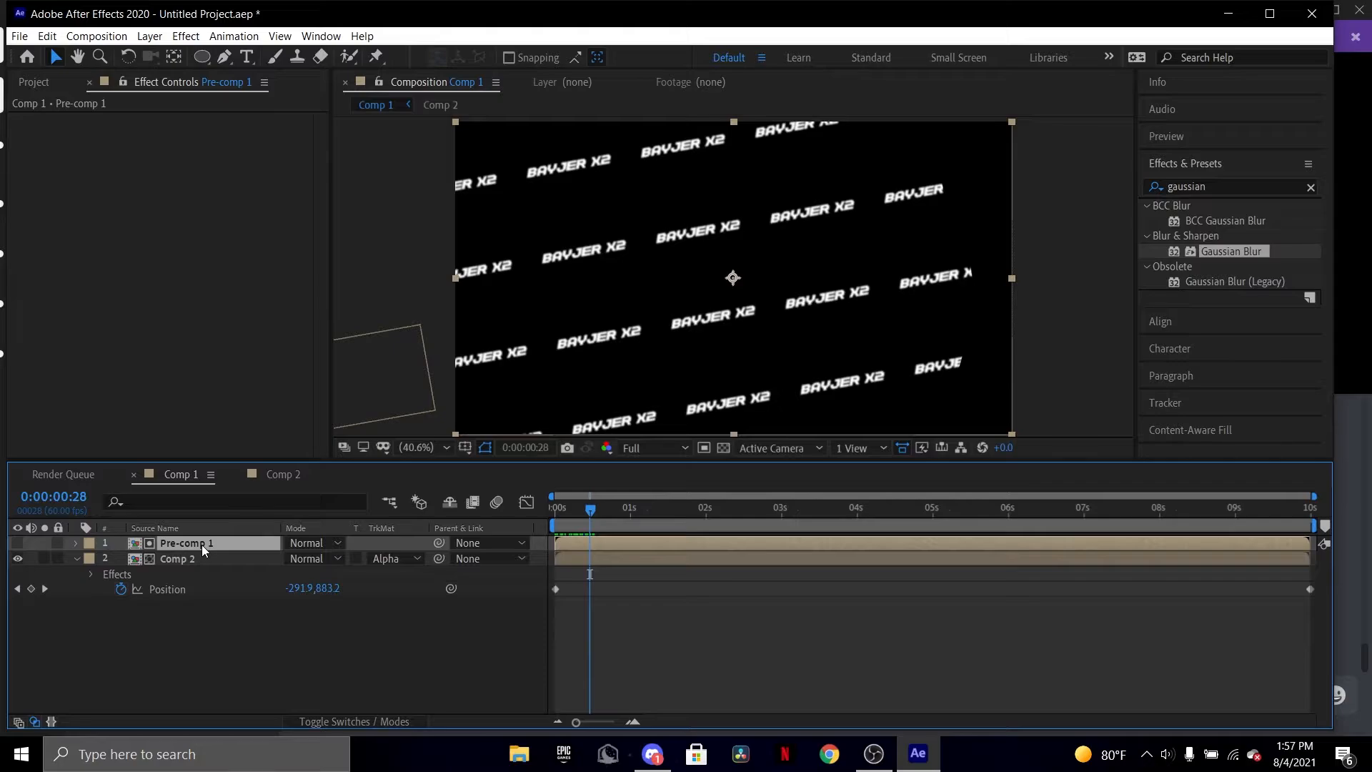
{"action": "key", "text": "ctrl+d"}
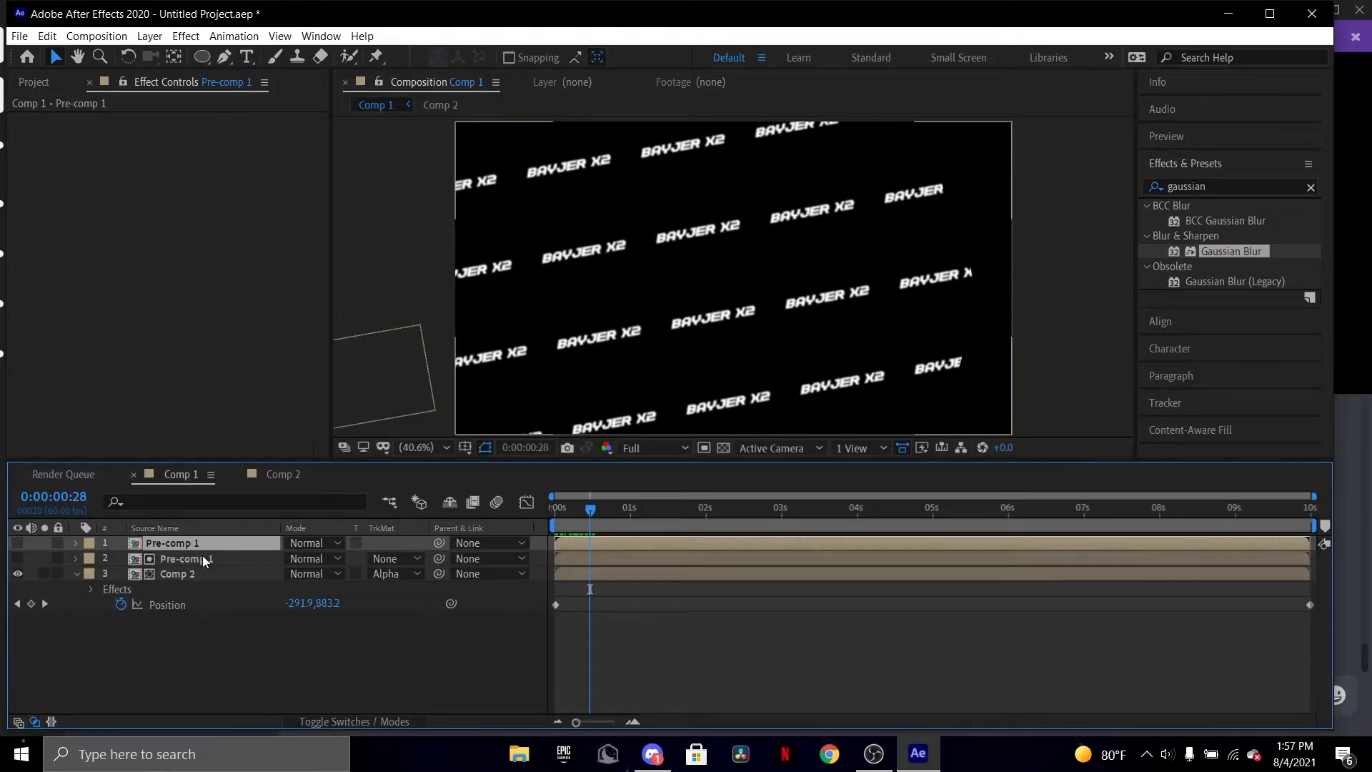
{"action": "left_click_drag", "start_coordinate": [204, 561], "coordinate": [187, 627]}
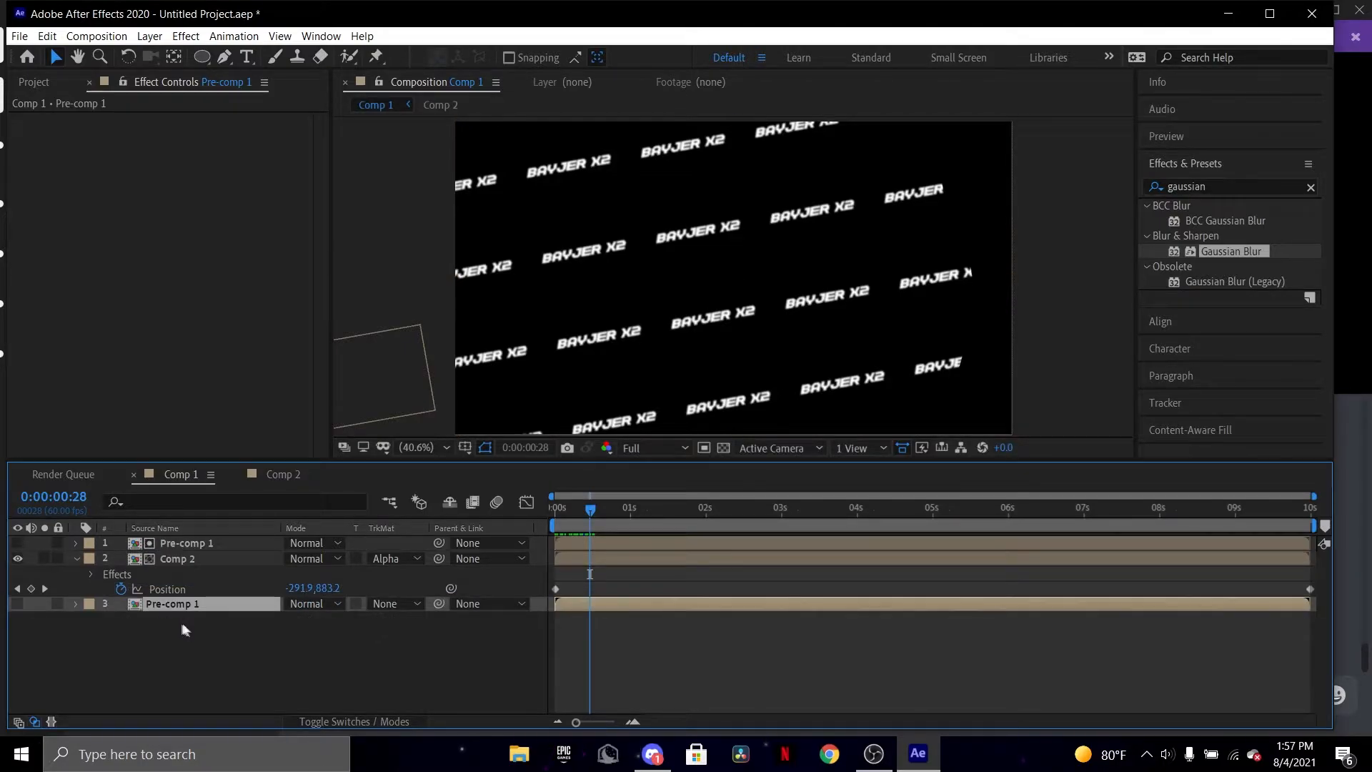
{"action": "left_click", "coordinate": [17, 604]}
{"action": "left_click_drag", "start_coordinate": [572, 507], "coordinate": [529, 521]}
{"action": "key", "text": "space"}
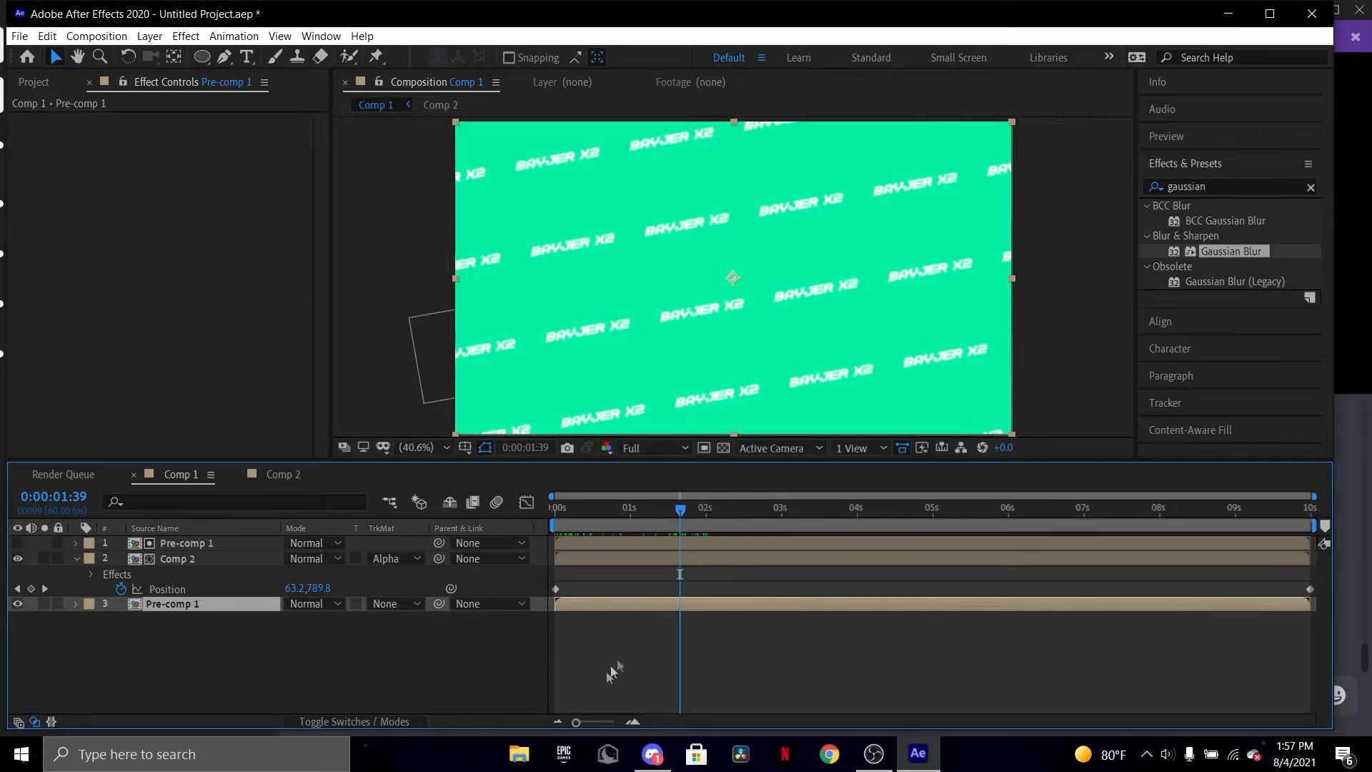
Add BAYJER_x2.png as the top layer of Comp 1 and crop it with a circular mask centred on the image.
{"action": "left_click_drag", "start_coordinate": [613, 672], "coordinate": [671, 337]}
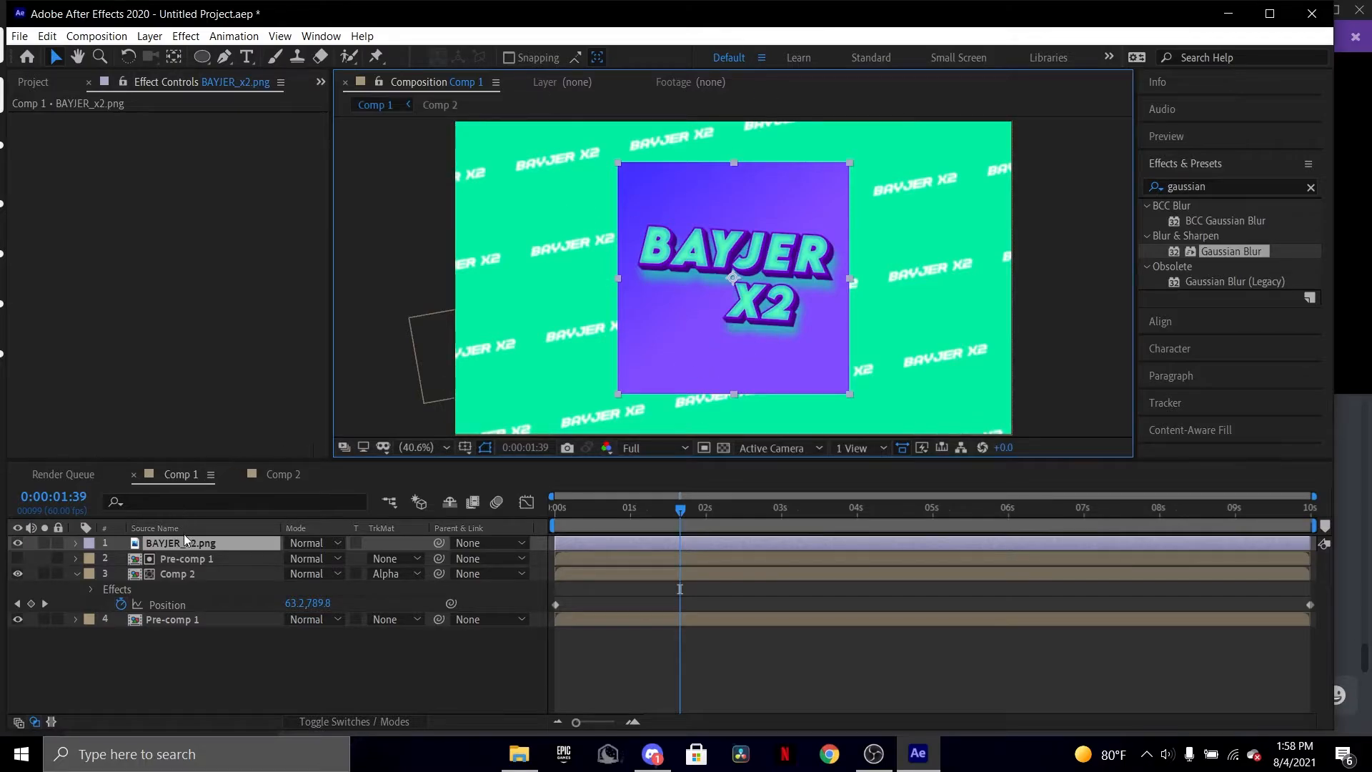
{"action": "left_click", "coordinate": [203, 57]}
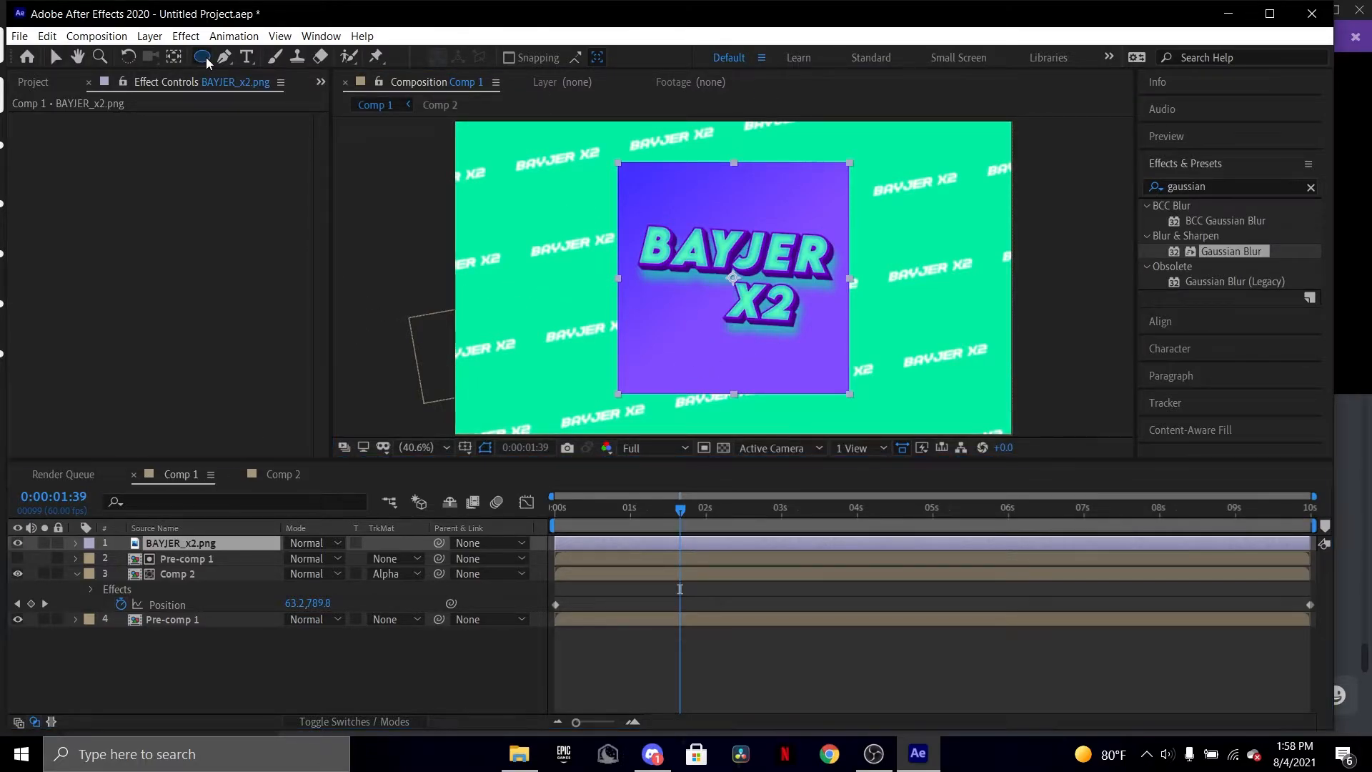
{"action": "left_click_drag", "start_coordinate": [575, 141], "coordinate": [813, 368]}
{"action": "key", "text": "v"}
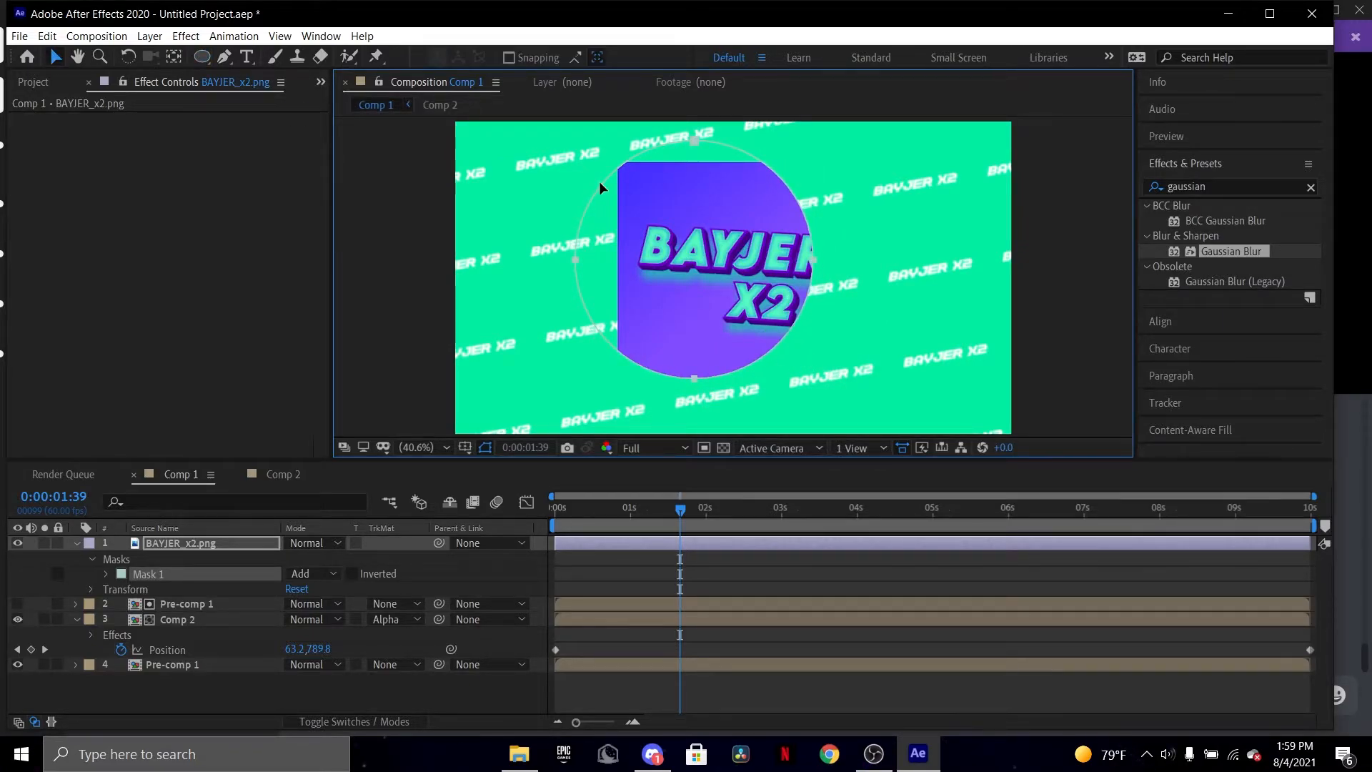
{"action": "left_click_drag", "start_coordinate": [694, 140], "coordinate": [729, 152]}
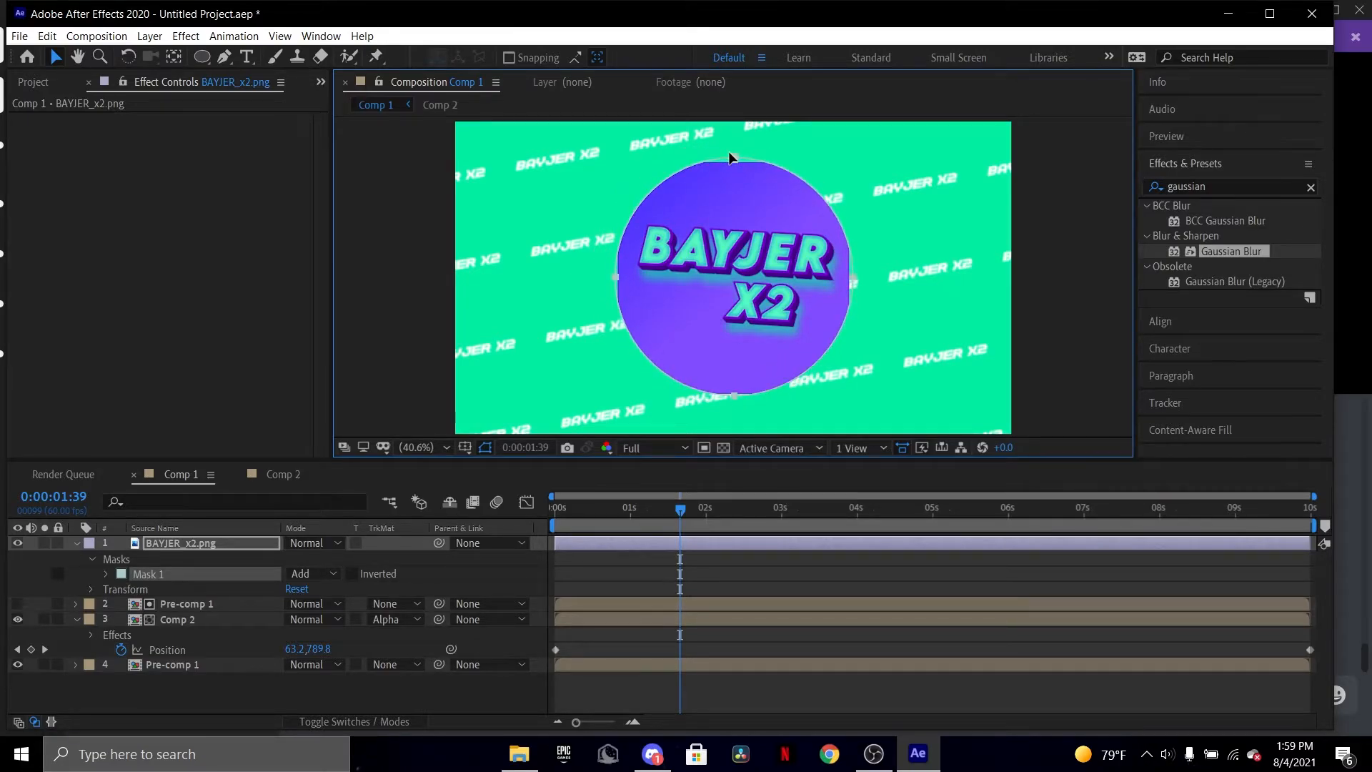
{"action": "double_click", "coordinate": [731, 158]}
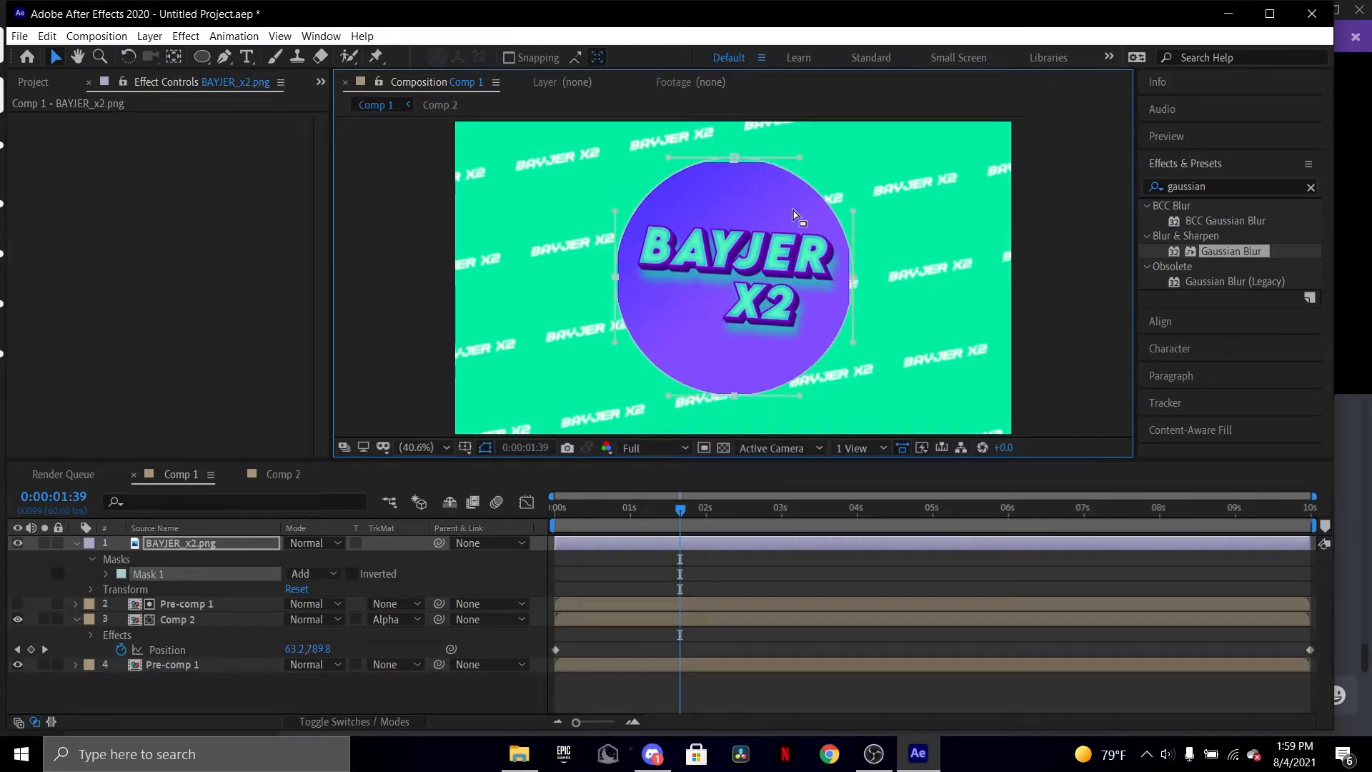
{"action": "left_click", "coordinate": [774, 156]}
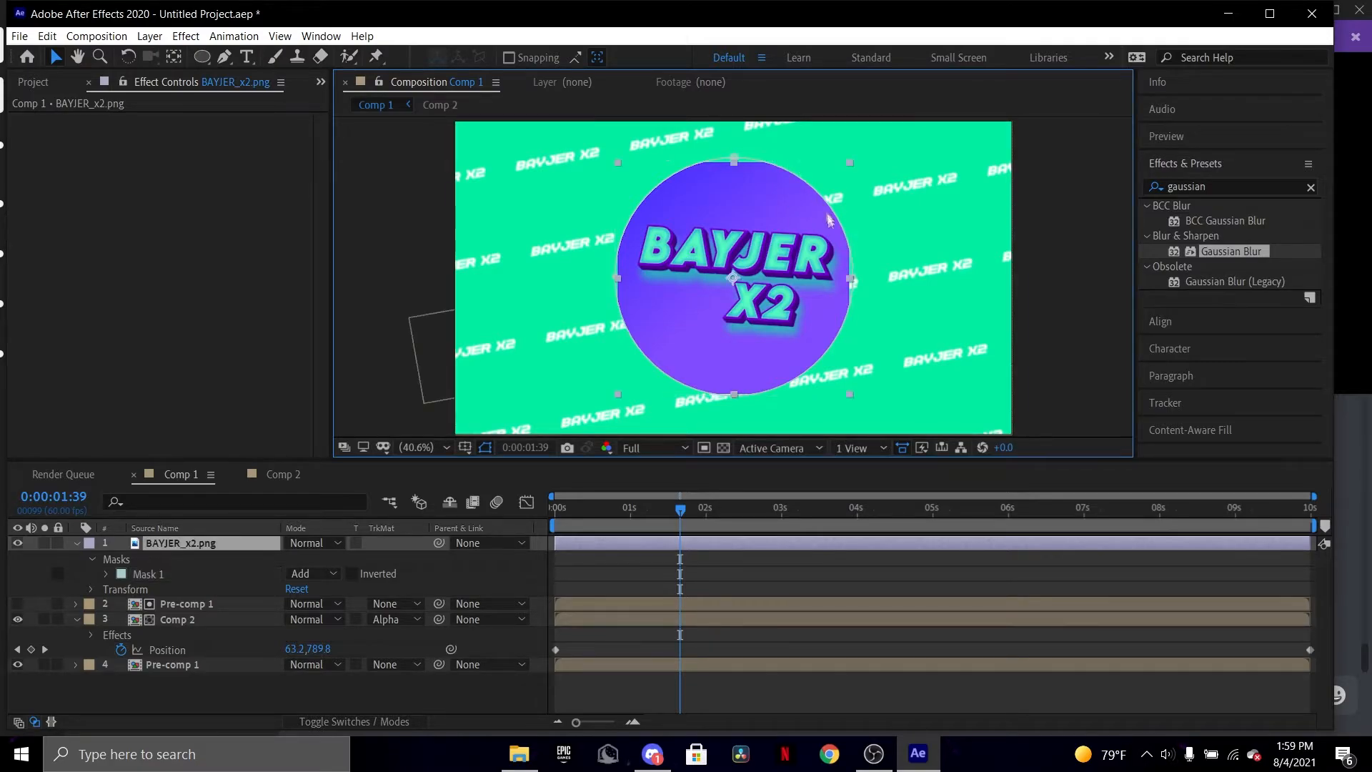
{"action": "left_click", "coordinate": [183, 578]}
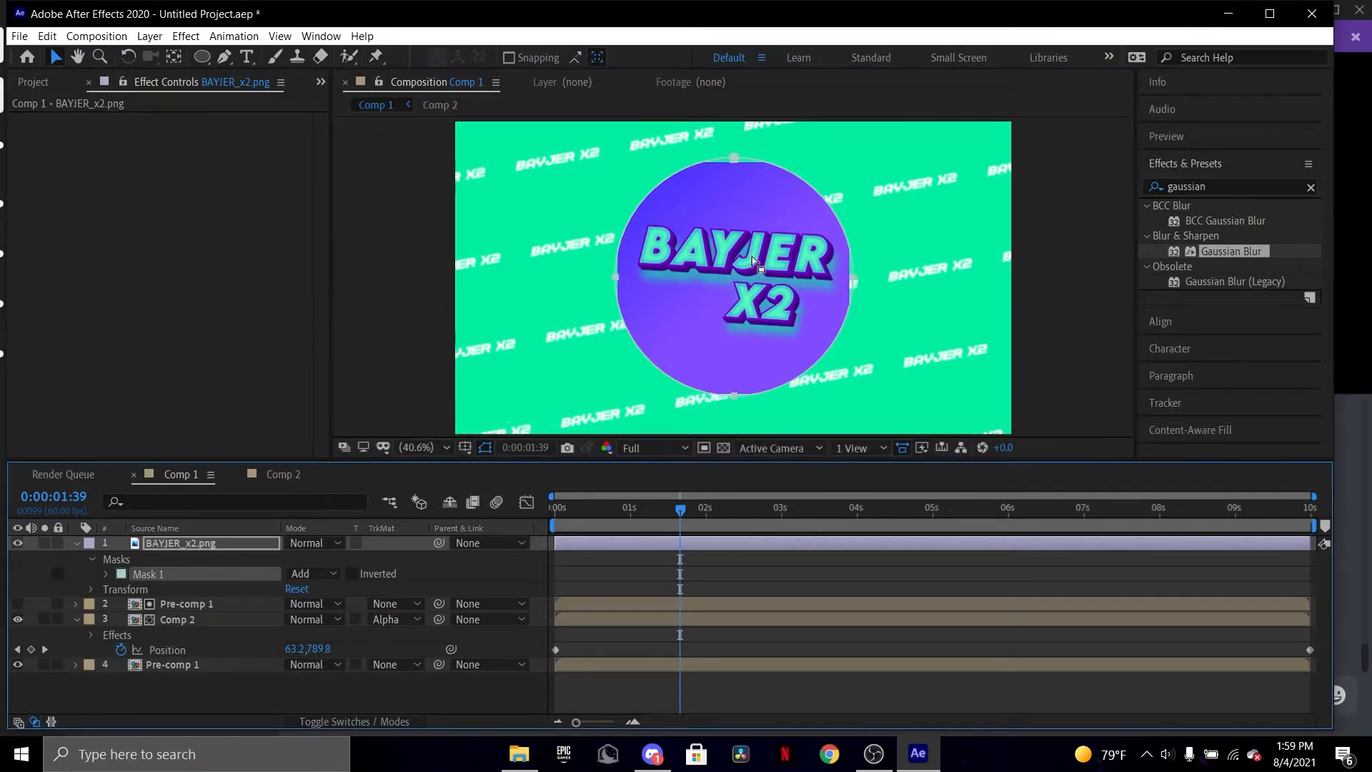
{"action": "mouse_move", "coordinate": [790, 175]}
{"action": "left_mouse_down"}
{"action": "mouse_move", "coordinate": [801, 178]}
{"action": "mouse_move", "coordinate": [791, 174]}
{"action": "left_mouse_up"}
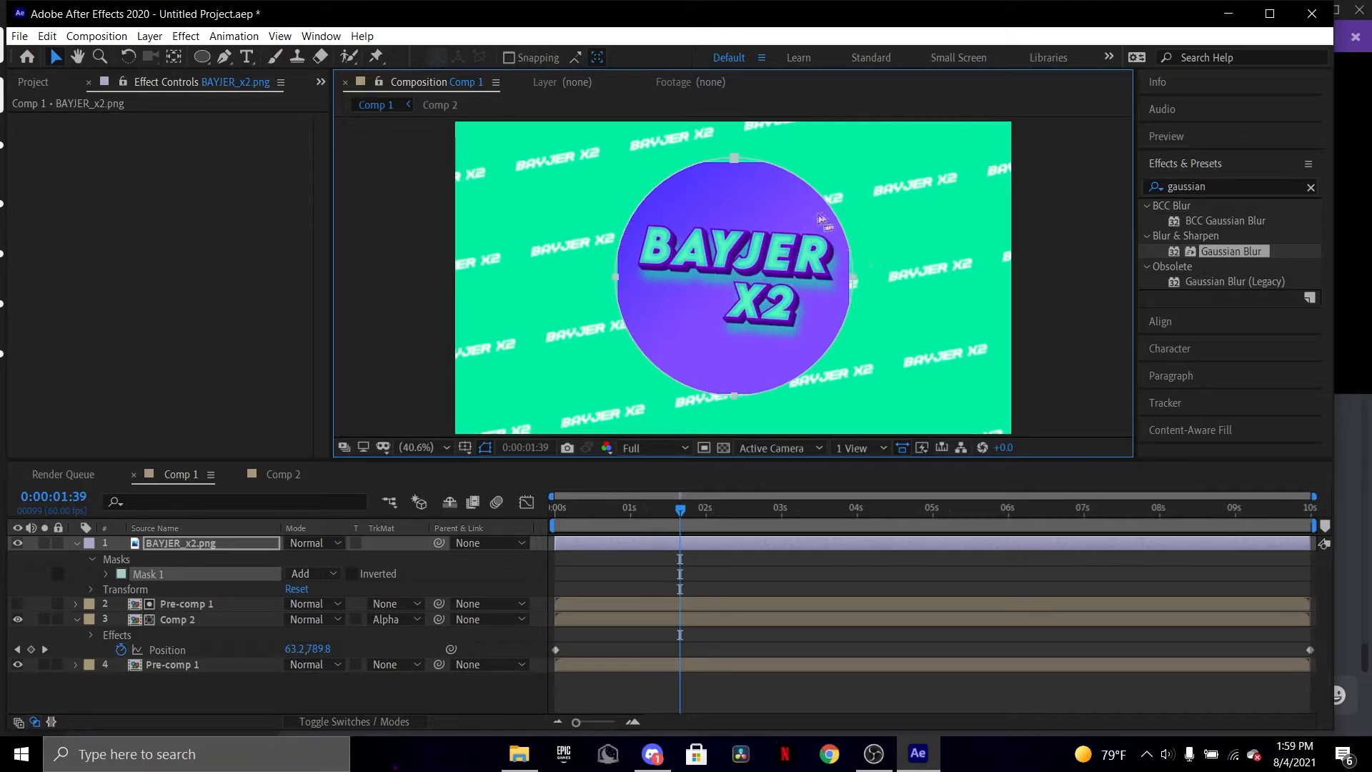
{"action": "left_click", "coordinate": [202, 57]}
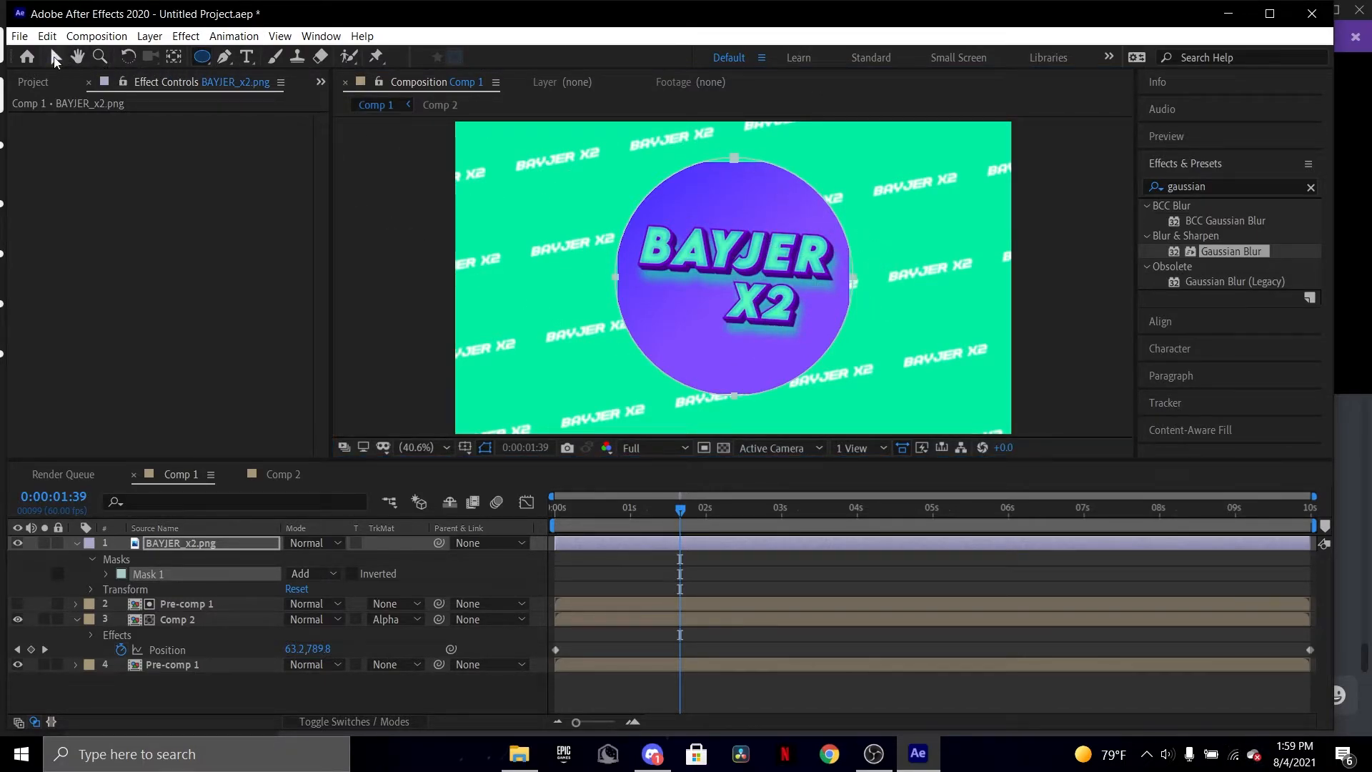
{"action": "left_click", "coordinate": [56, 57]}
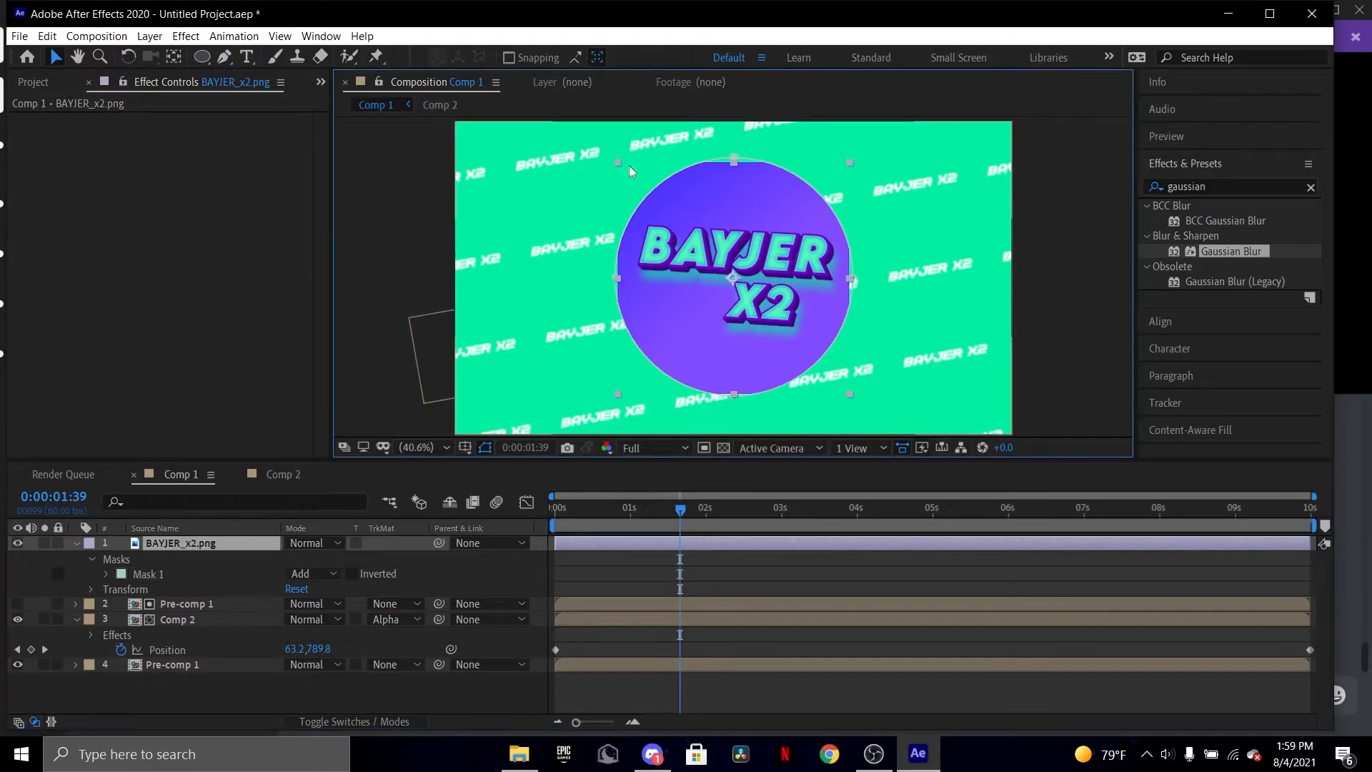
Scale the masked BAYJER_x2.png logo down around its centre to about a third of the frame's height.
{"action": "left_click_drag", "start_coordinate": [629, 165], "coordinate": [679, 233]}
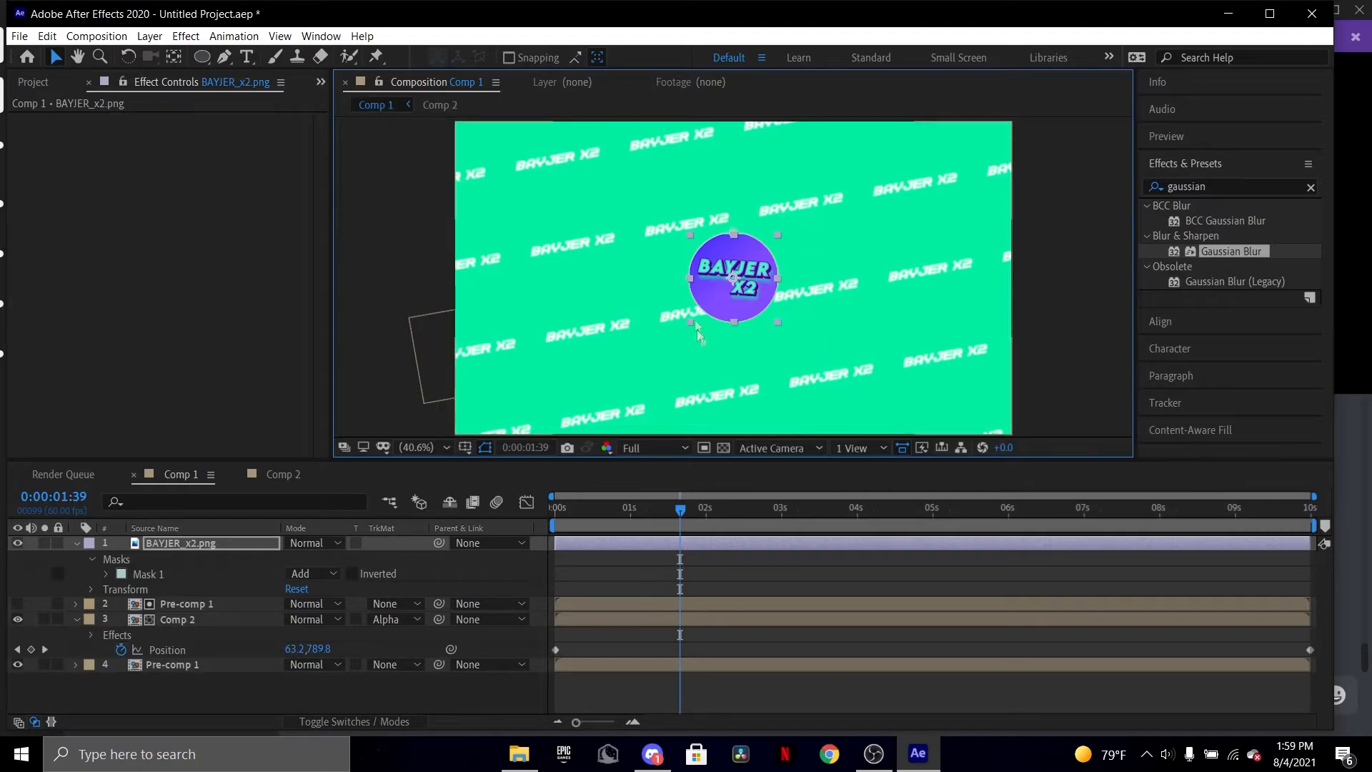
{"action": "left_click", "coordinate": [779, 324]}
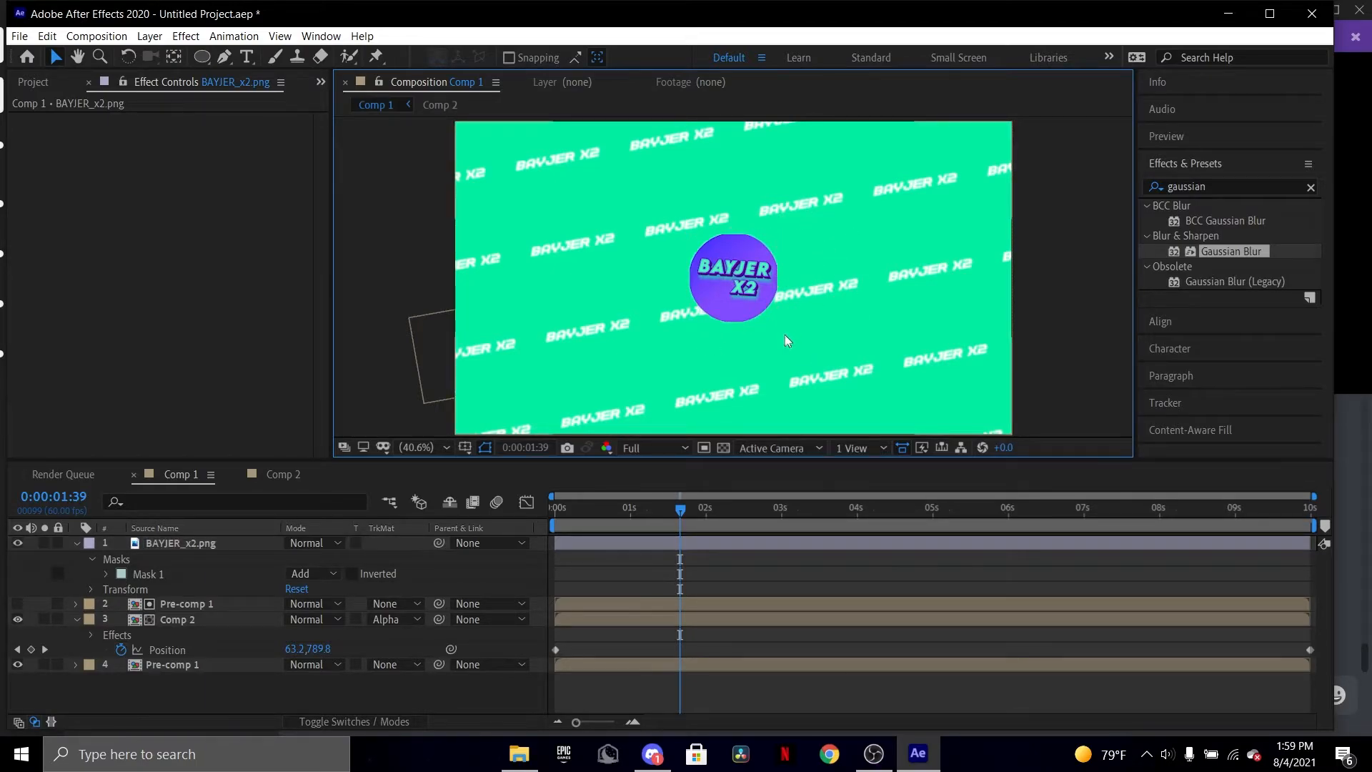
{"action": "left_click", "coordinate": [738, 288]}
{"action": "left_click", "coordinate": [779, 326]}
{"action": "left_click", "coordinate": [743, 288]}
{"action": "left_click", "coordinate": [779, 325]}
{"action": "left_click", "coordinate": [774, 326]}
{"action": "left_click_drag", "start_coordinate": [774, 326], "coordinate": [784, 330]}
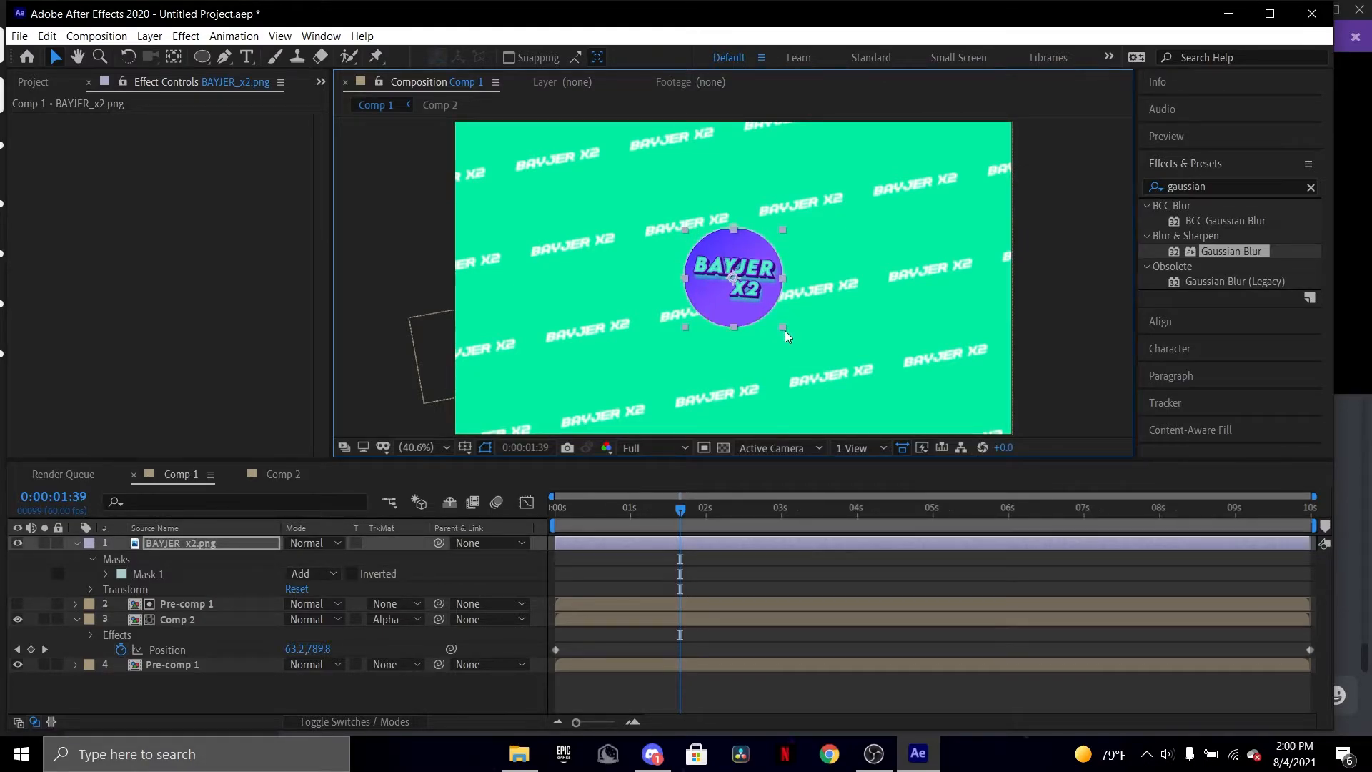
Select Mask 1 of the BAYJER_x2.png layer and nudge the circle very slightly over the logo.
{"action": "left_click", "coordinate": [746, 228]}
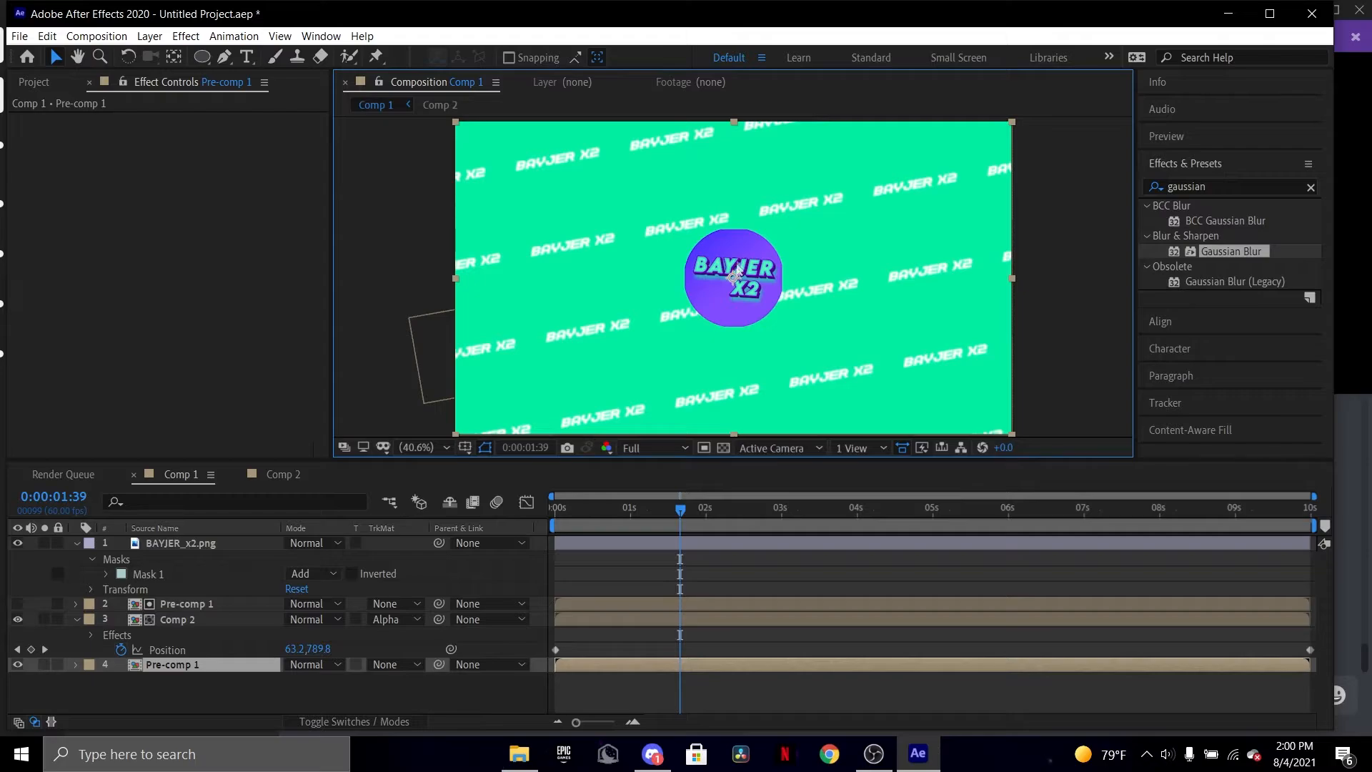
{"action": "left_click", "coordinate": [159, 576]}
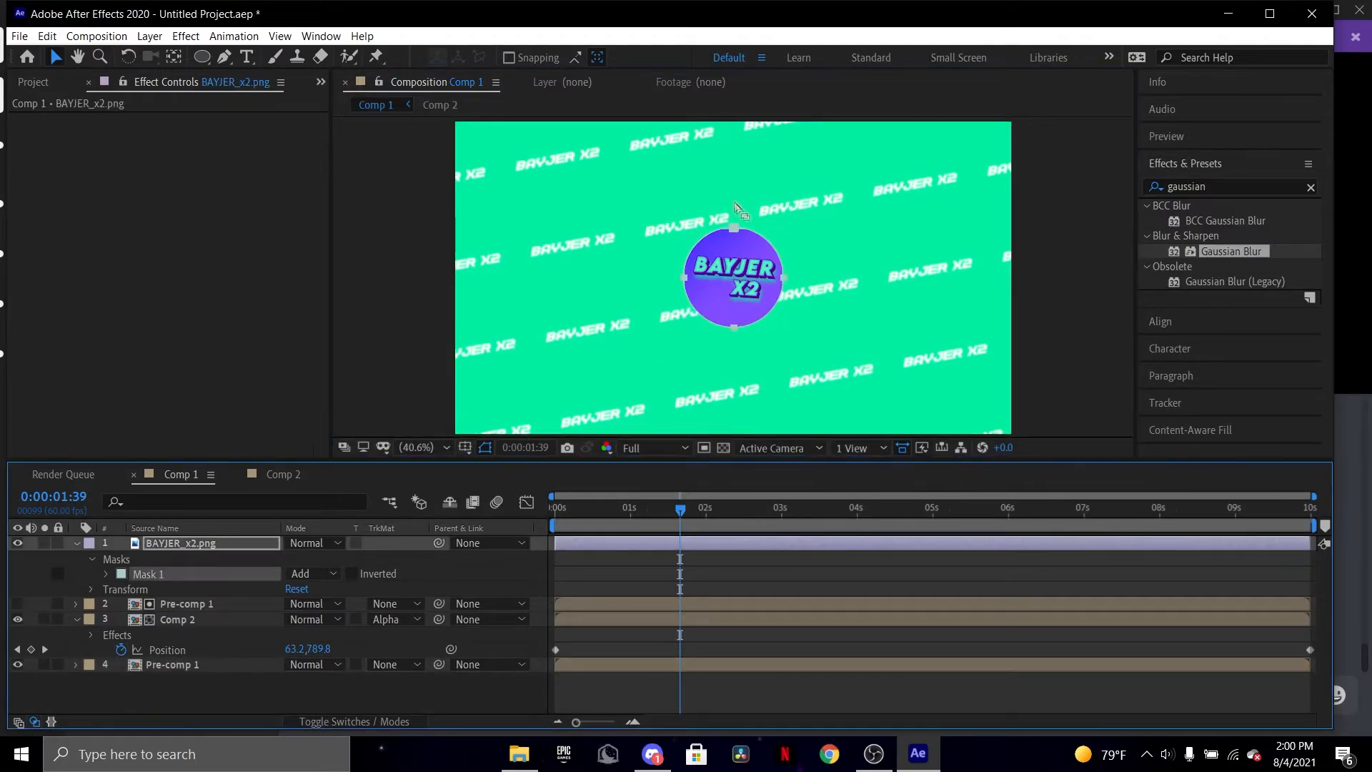
{"action": "left_click_drag", "start_coordinate": [733, 241], "coordinate": [730, 236]}
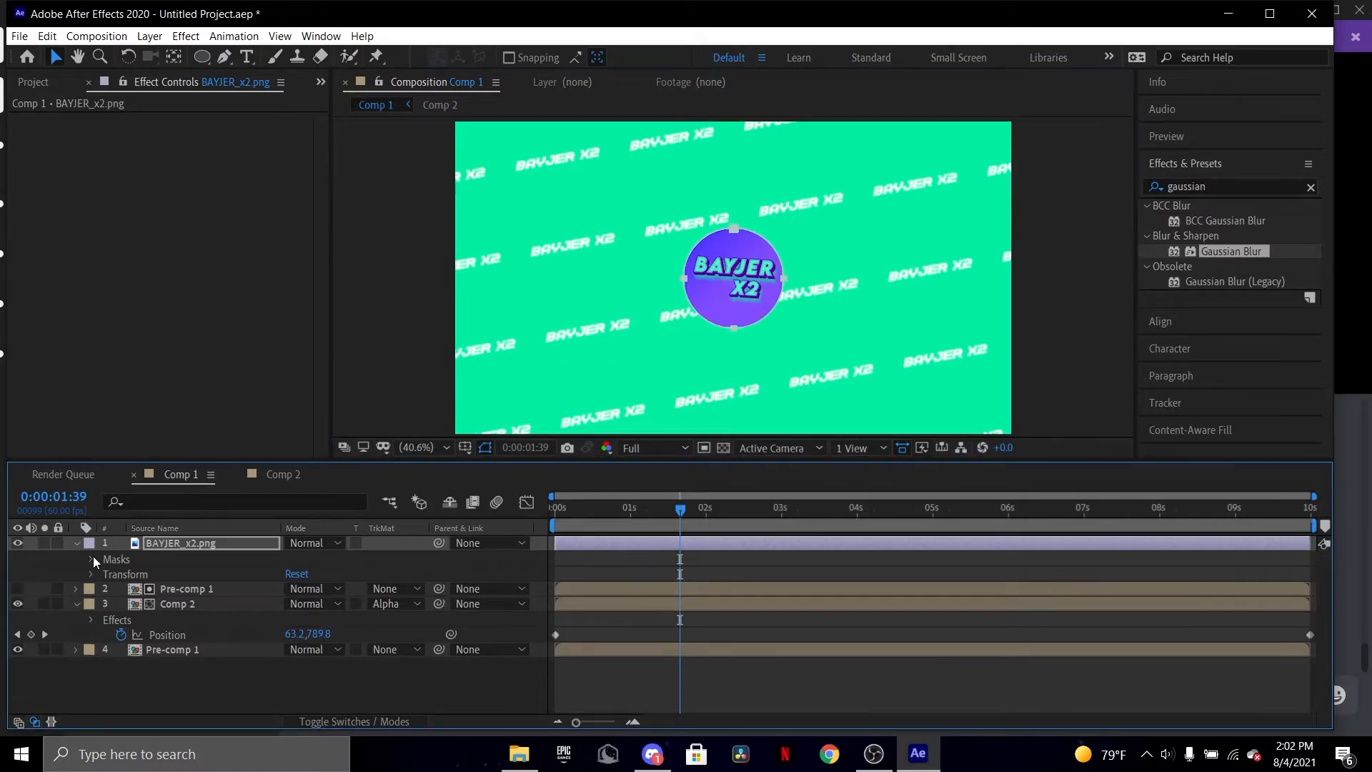
{"action": "left_click", "coordinate": [93, 559]}
{"action": "left_click", "coordinate": [93, 559]}
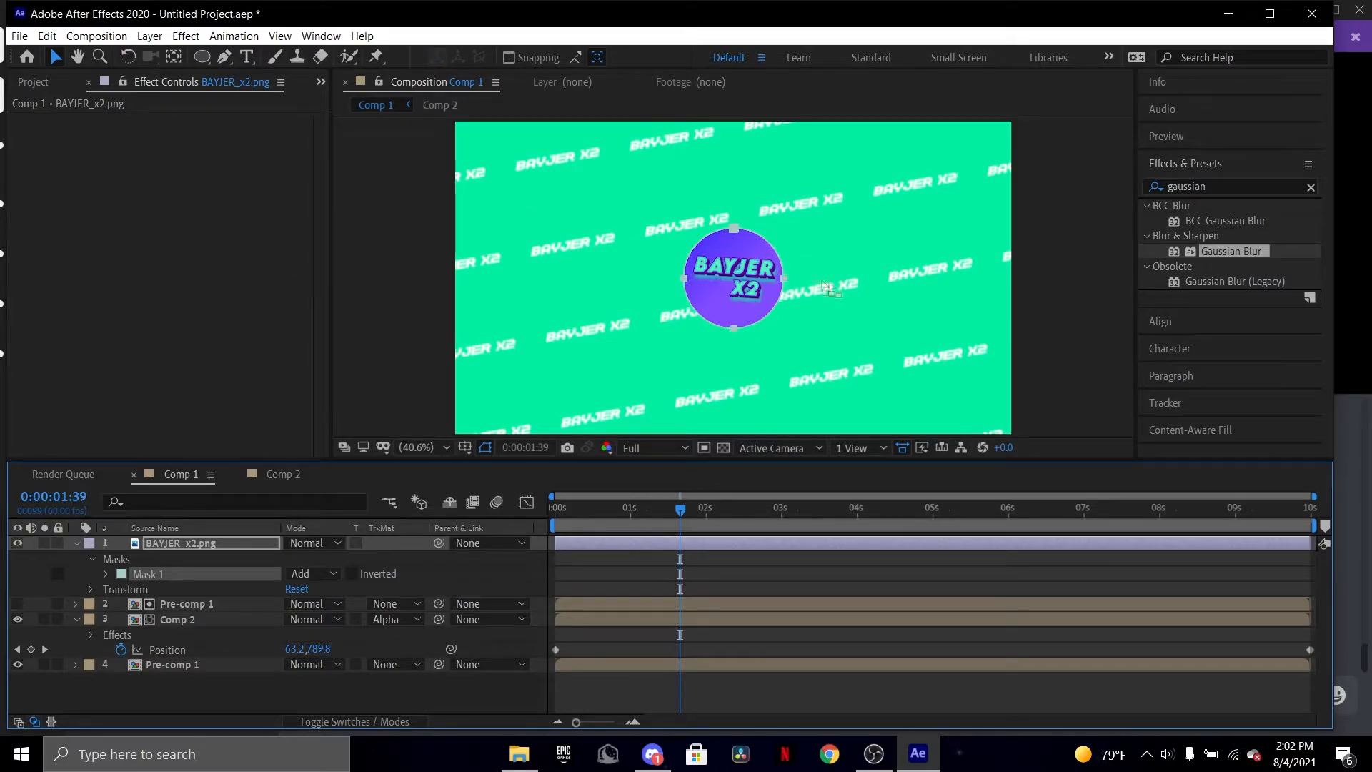
{"action": "left_click", "coordinate": [974, 244]}
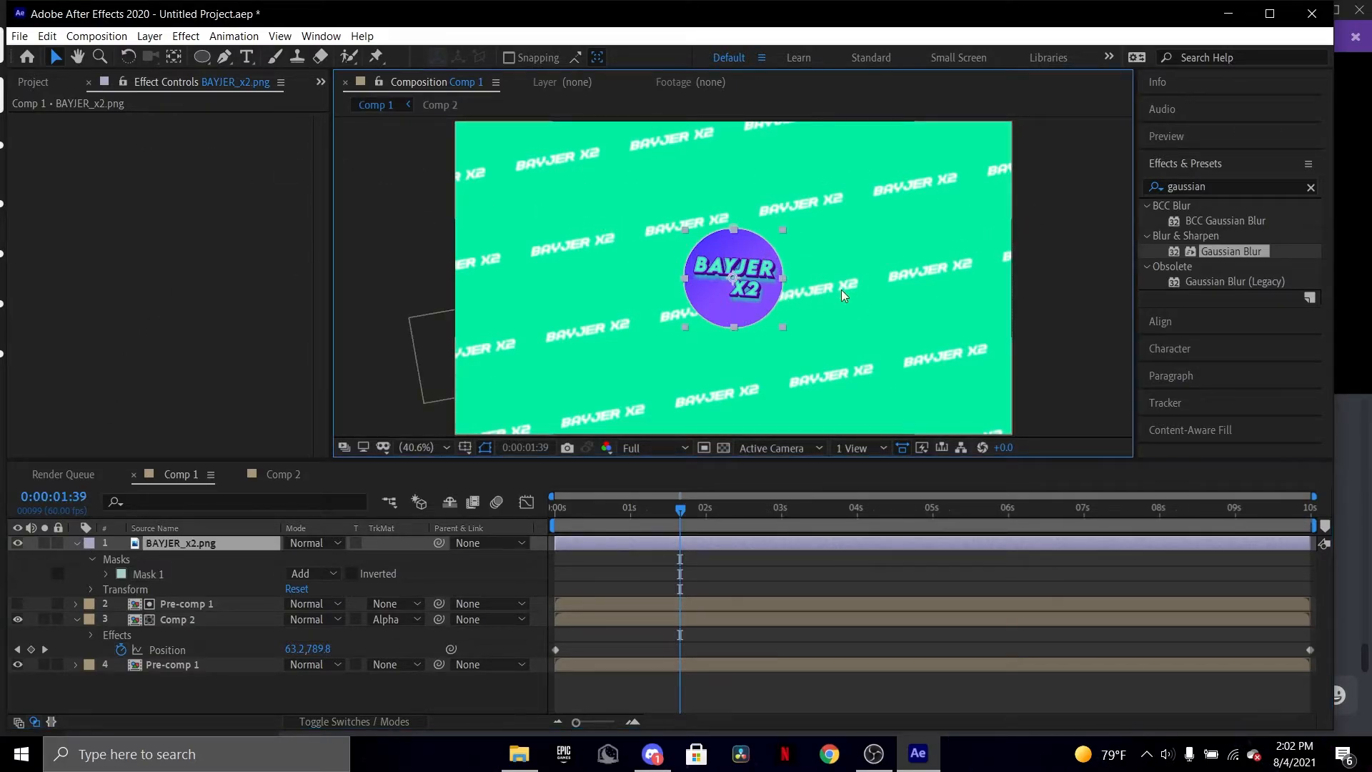
{"action": "left_click", "coordinate": [802, 279]}
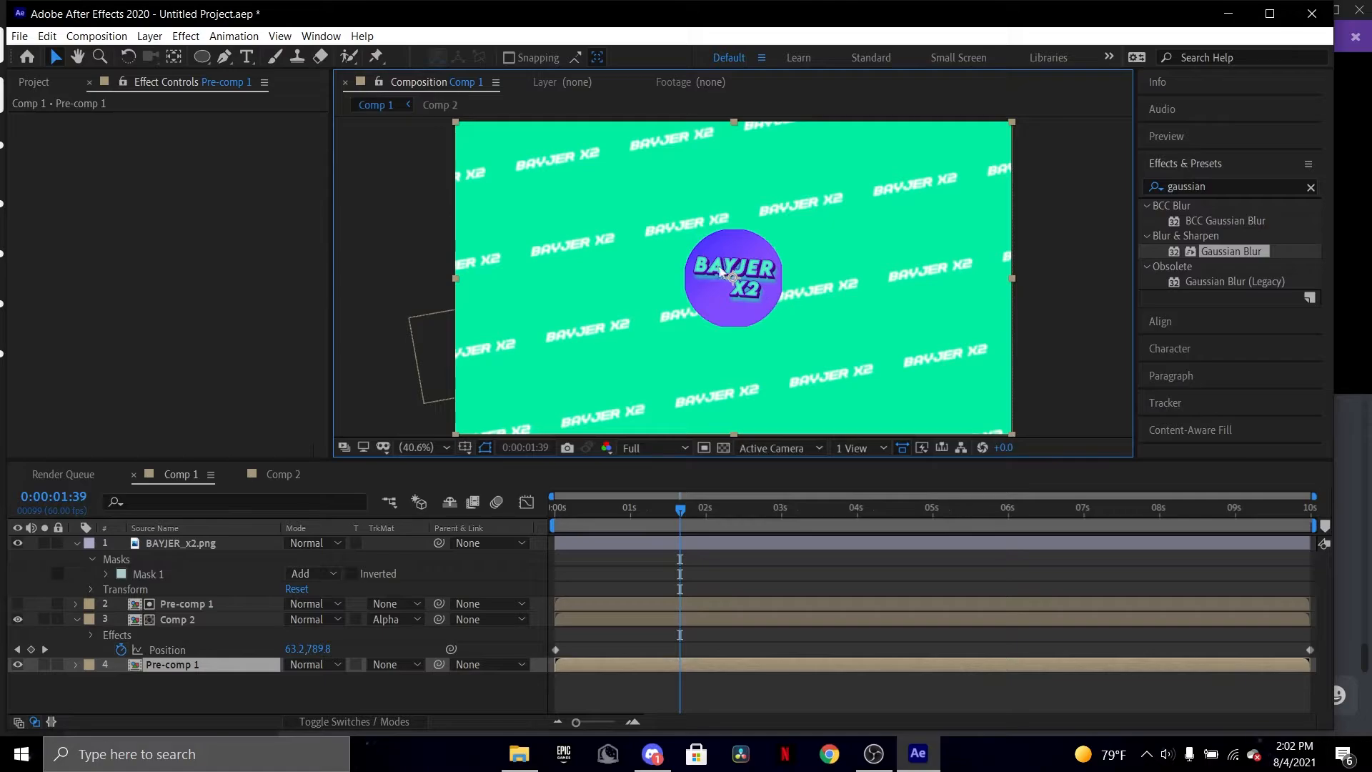
{"action": "left_click", "coordinate": [121, 574]}
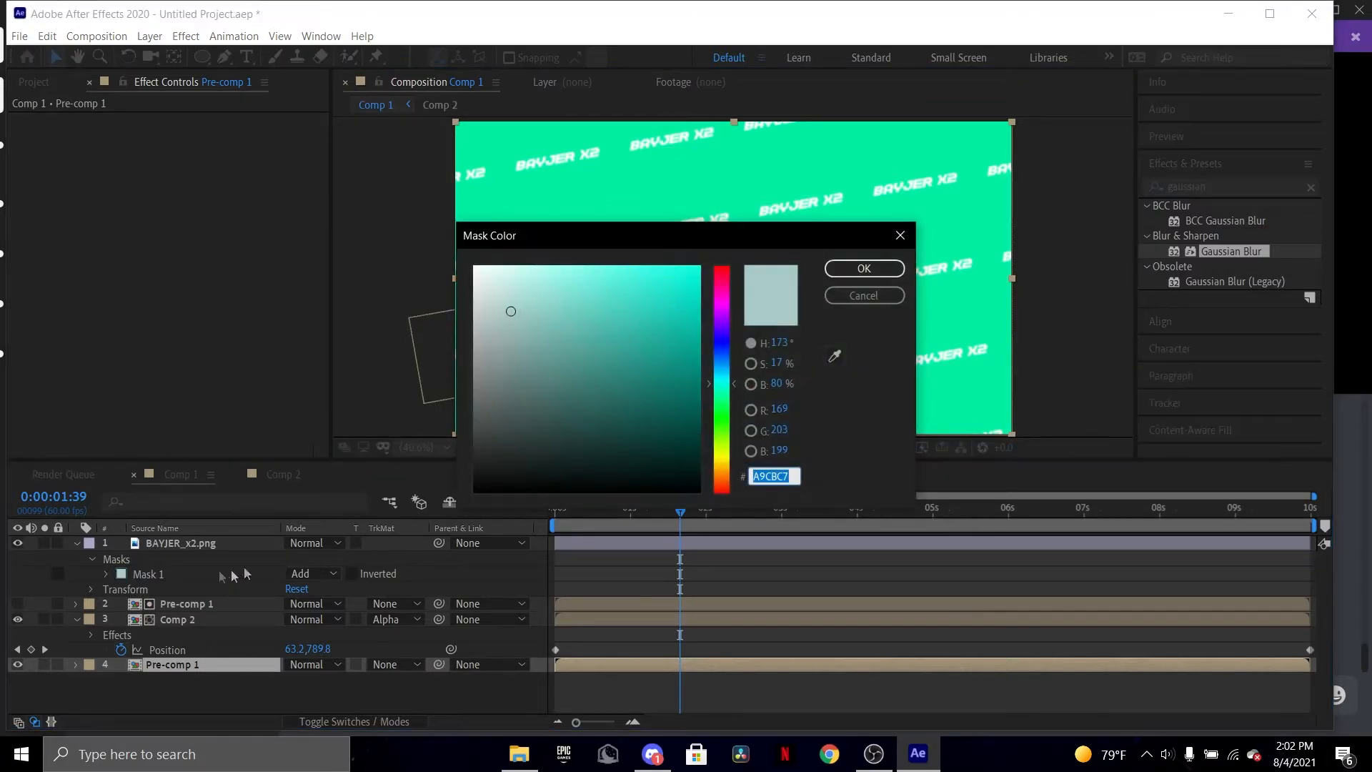
{"action": "left_click", "coordinate": [864, 267]}
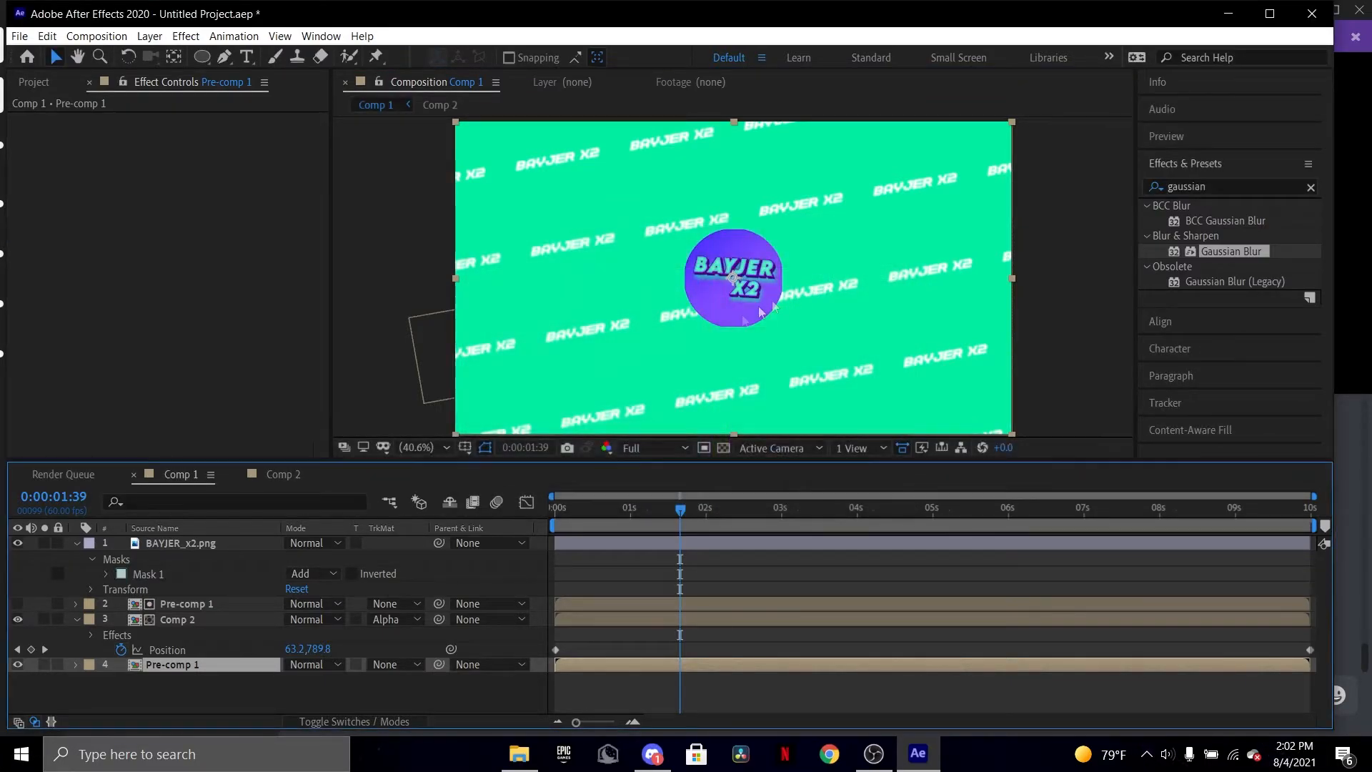
Set the Mask Expansion of Mask 1 on the BAYJER_x2.png layer to -32 pixels.
{"action": "left_click", "coordinate": [105, 574]}
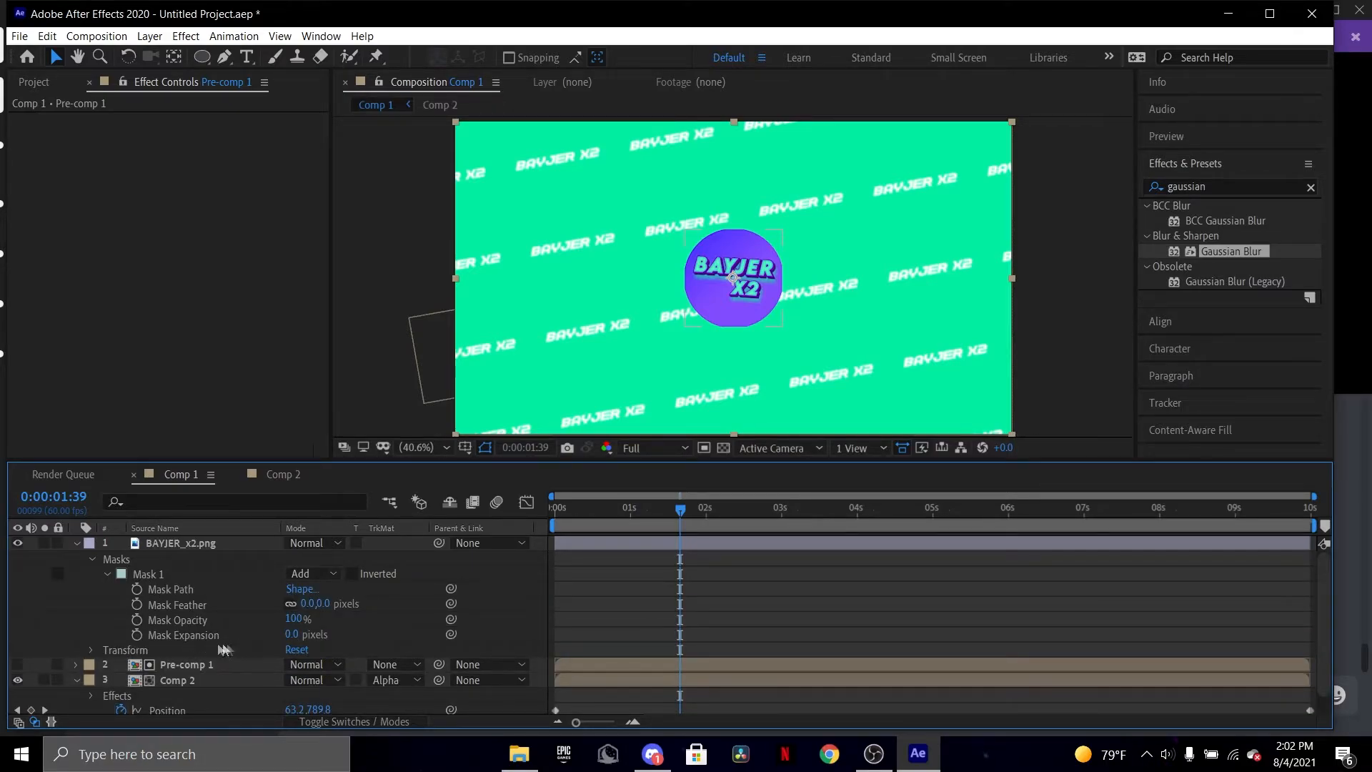
{"action": "left_click", "coordinate": [177, 634]}
{"action": "left_click_drag", "start_coordinate": [293, 633], "coordinate": [264, 634]}
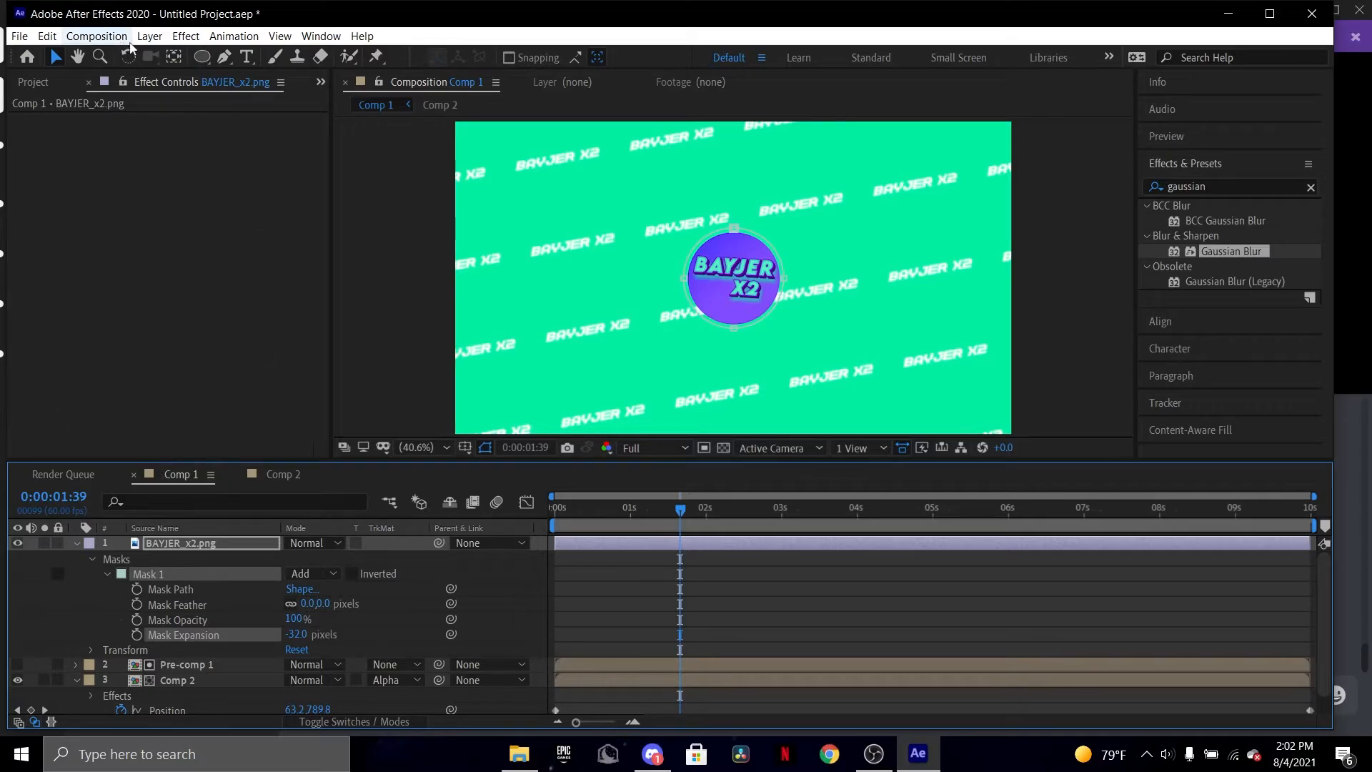
{"action": "left_click", "coordinate": [107, 574]}
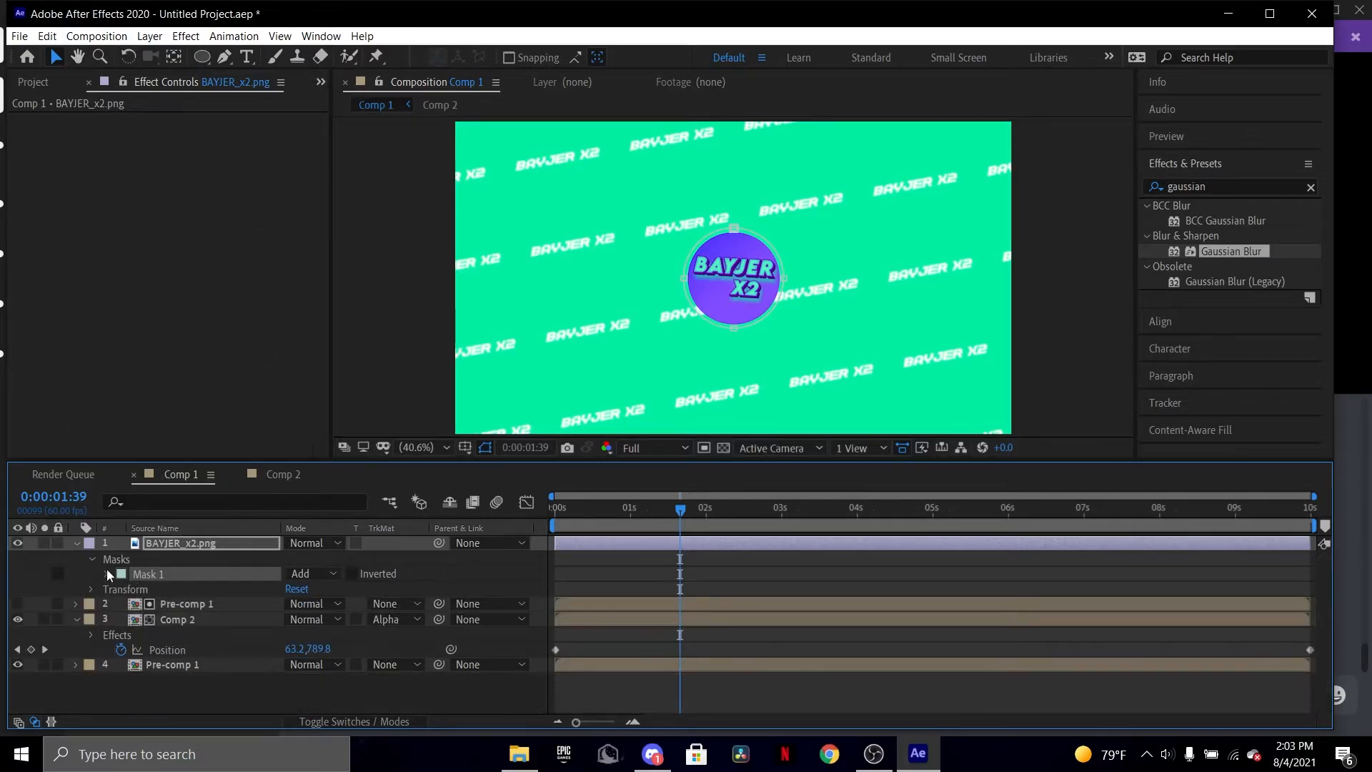
Make the BAYJER_x2.png layer start at 0:00:00:21 and add Position, Scale and Rotation keyframes at that time.
{"action": "left_click_drag", "start_coordinate": [679, 512], "coordinate": [592, 545]}
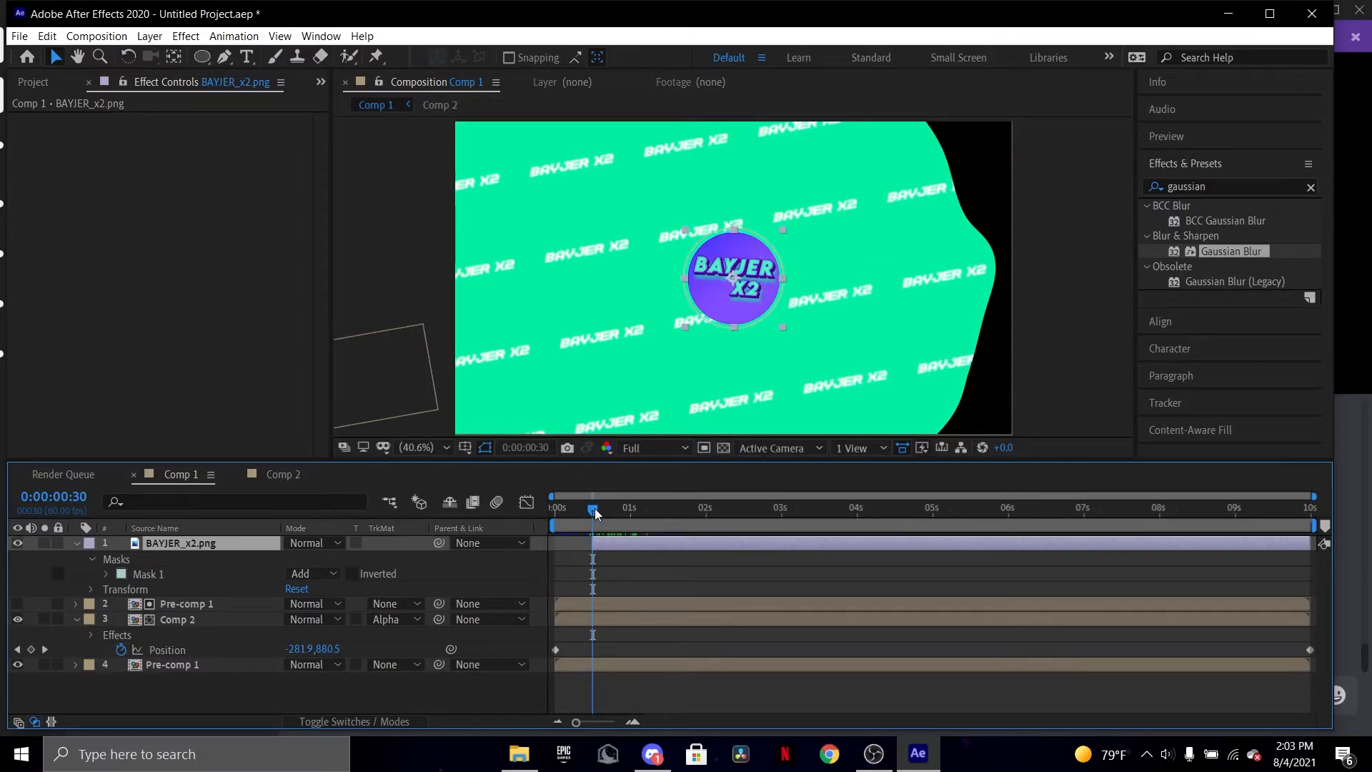
{"action": "left_click_drag", "start_coordinate": [595, 513], "coordinate": [607, 543]}
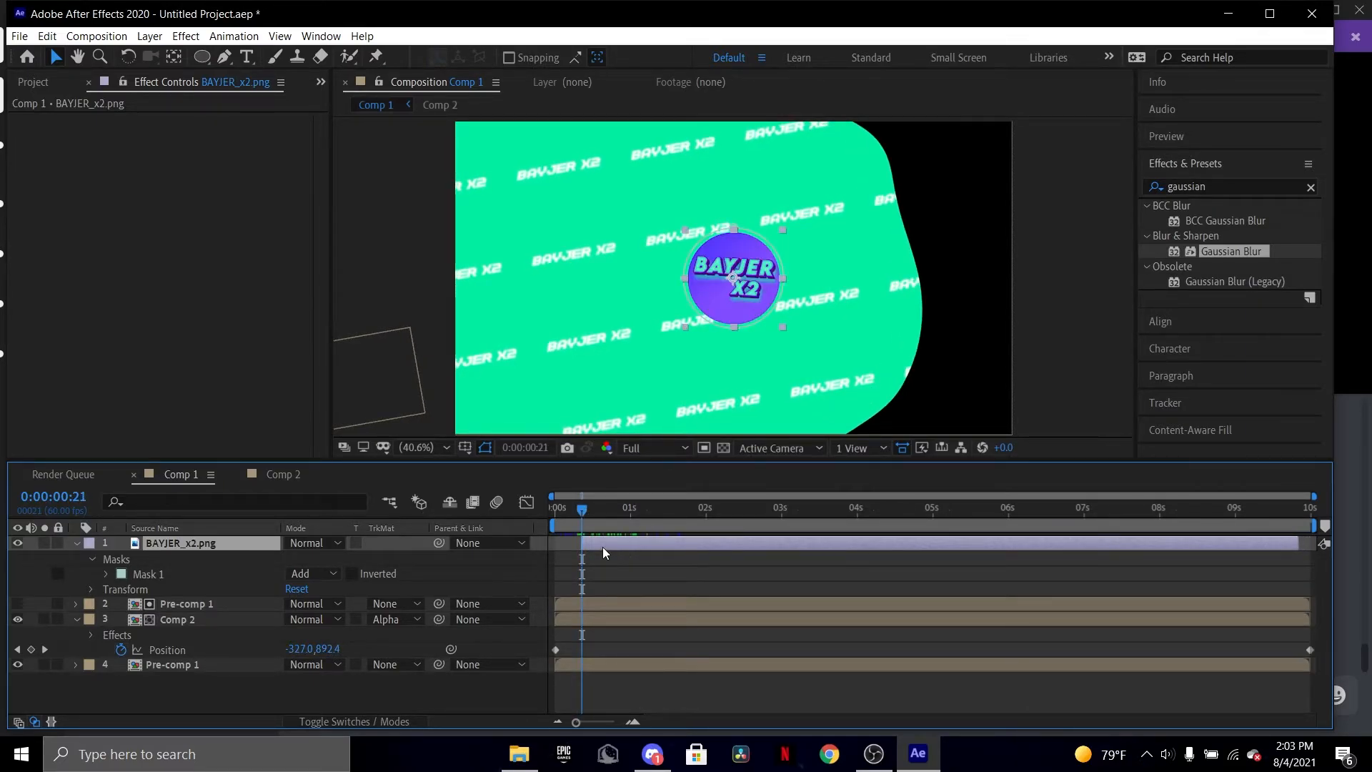
{"action": "left_click", "coordinate": [77, 542]}
{"action": "left_click", "coordinate": [76, 542]}
{"action": "left_click", "coordinate": [89, 588]}
{"action": "scroll", "coordinate": [255, 583], "scroll_direction": "down", "scroll_amount": 2}
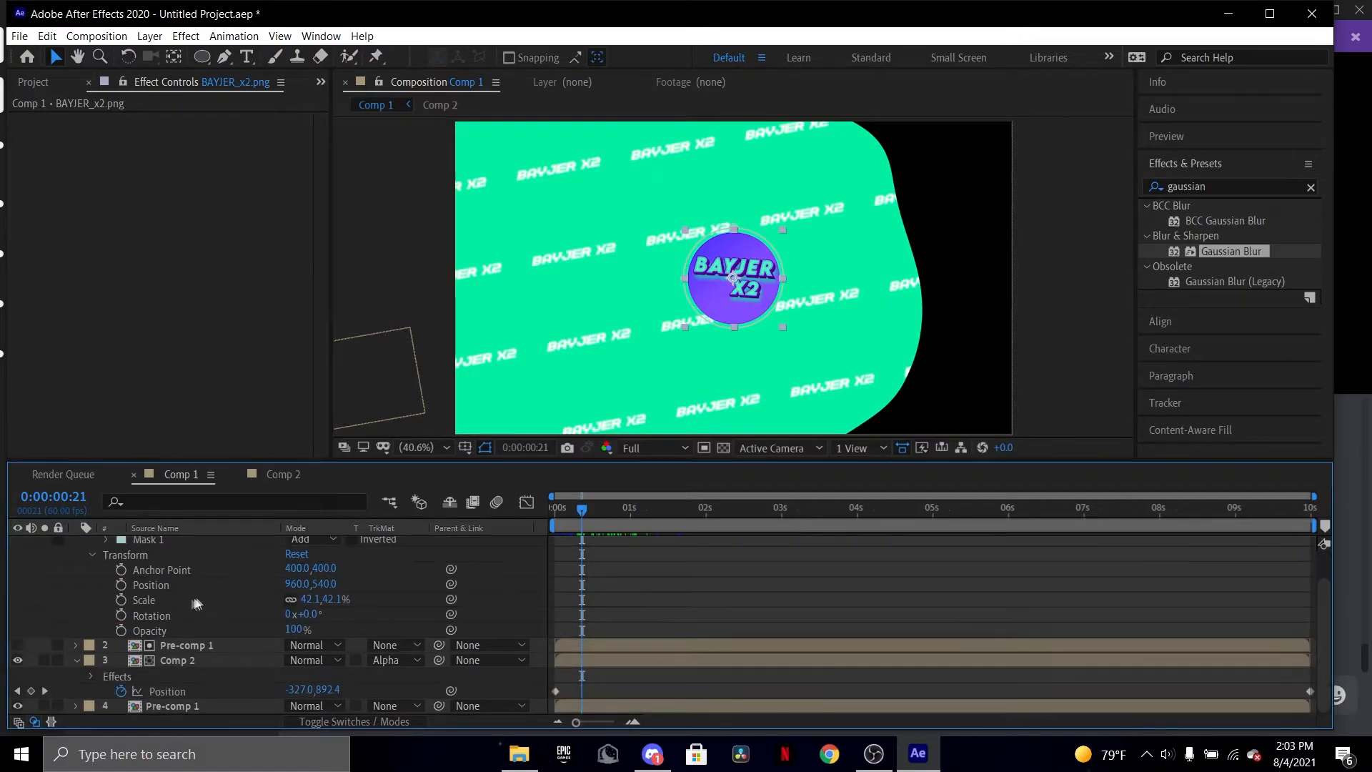
{"action": "left_click", "coordinate": [120, 615]}
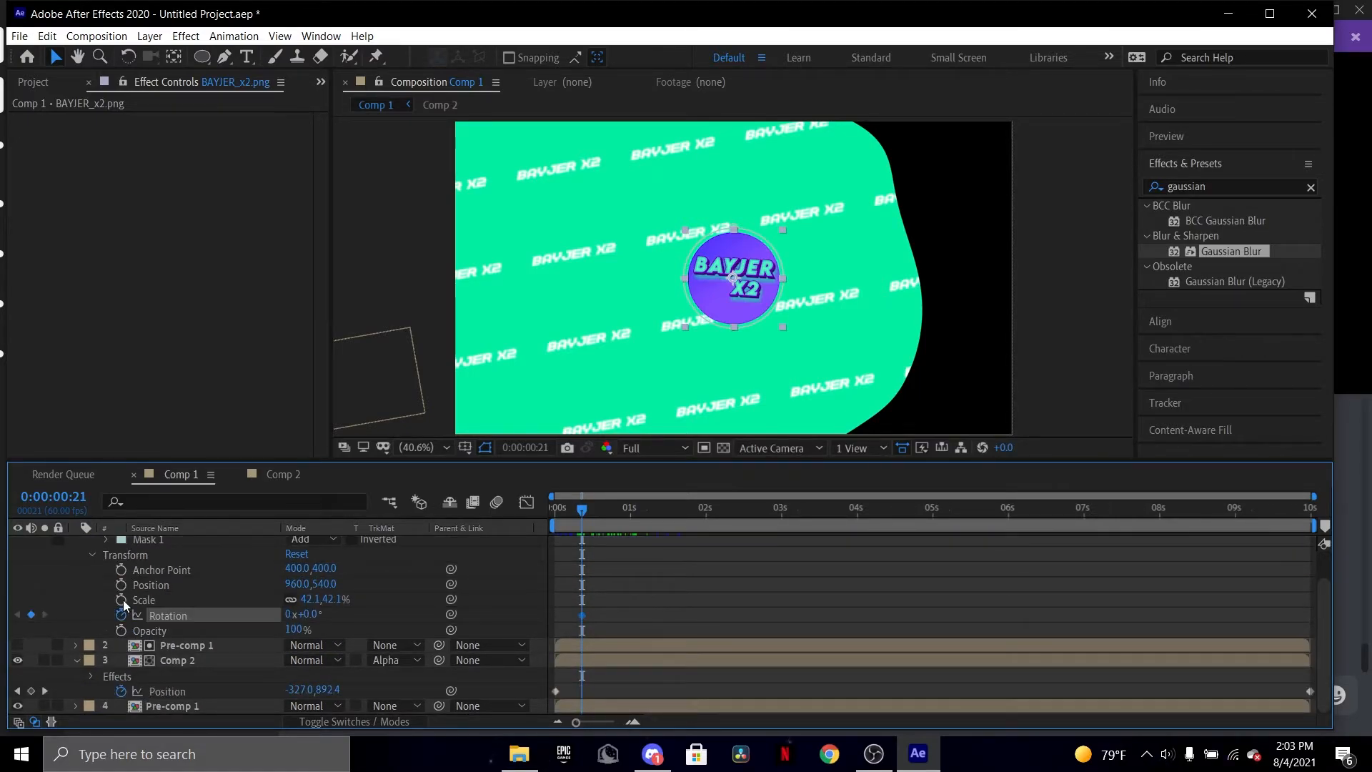
{"action": "left_click", "coordinate": [121, 600]}
{"action": "left_click", "coordinate": [120, 585]}
{"action": "scroll", "coordinate": [701, 599], "scroll_direction": "up", "scroll_amount": 2}
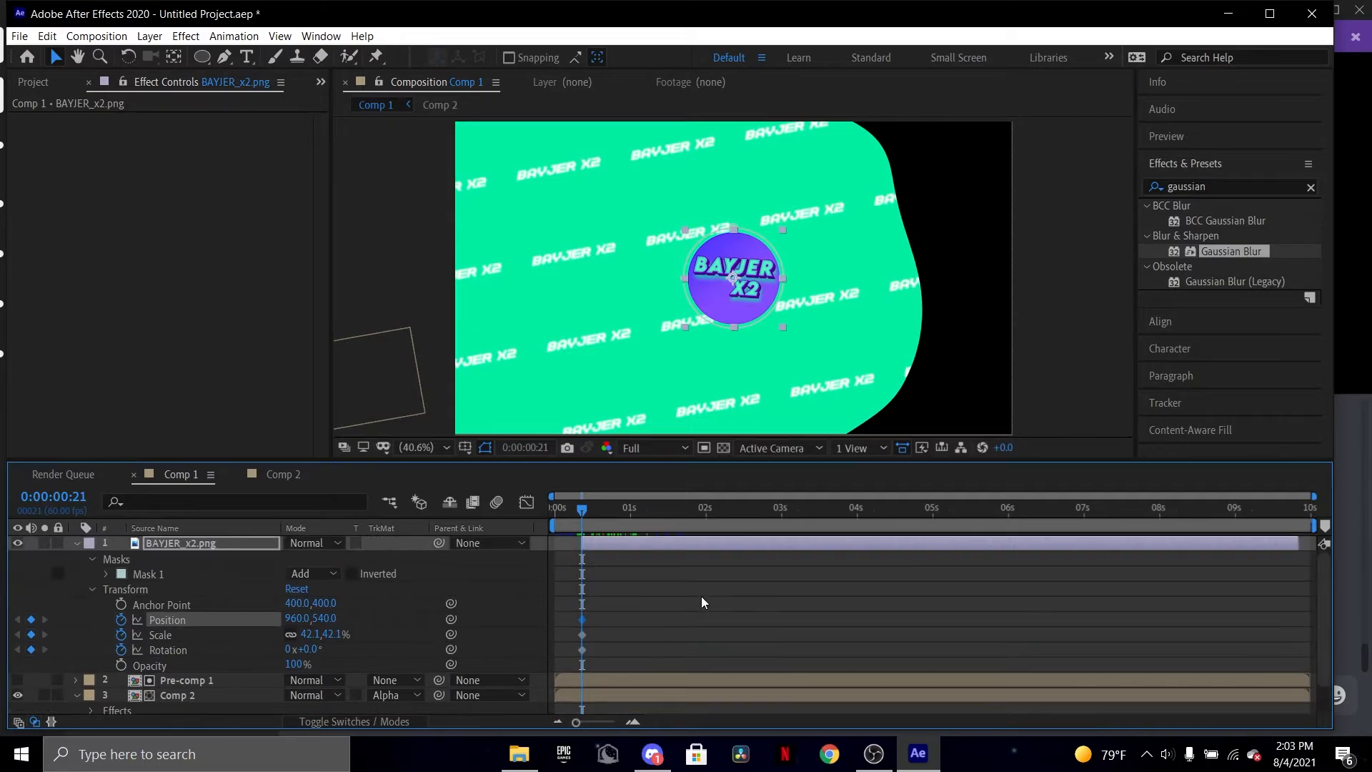
Add Position, Scale and Rotation keyframes with the current values at 0:00:01:59 on the BAYJER_x2.png layer.
{"action": "left_click_drag", "start_coordinate": [563, 605], "coordinate": [705, 535]}
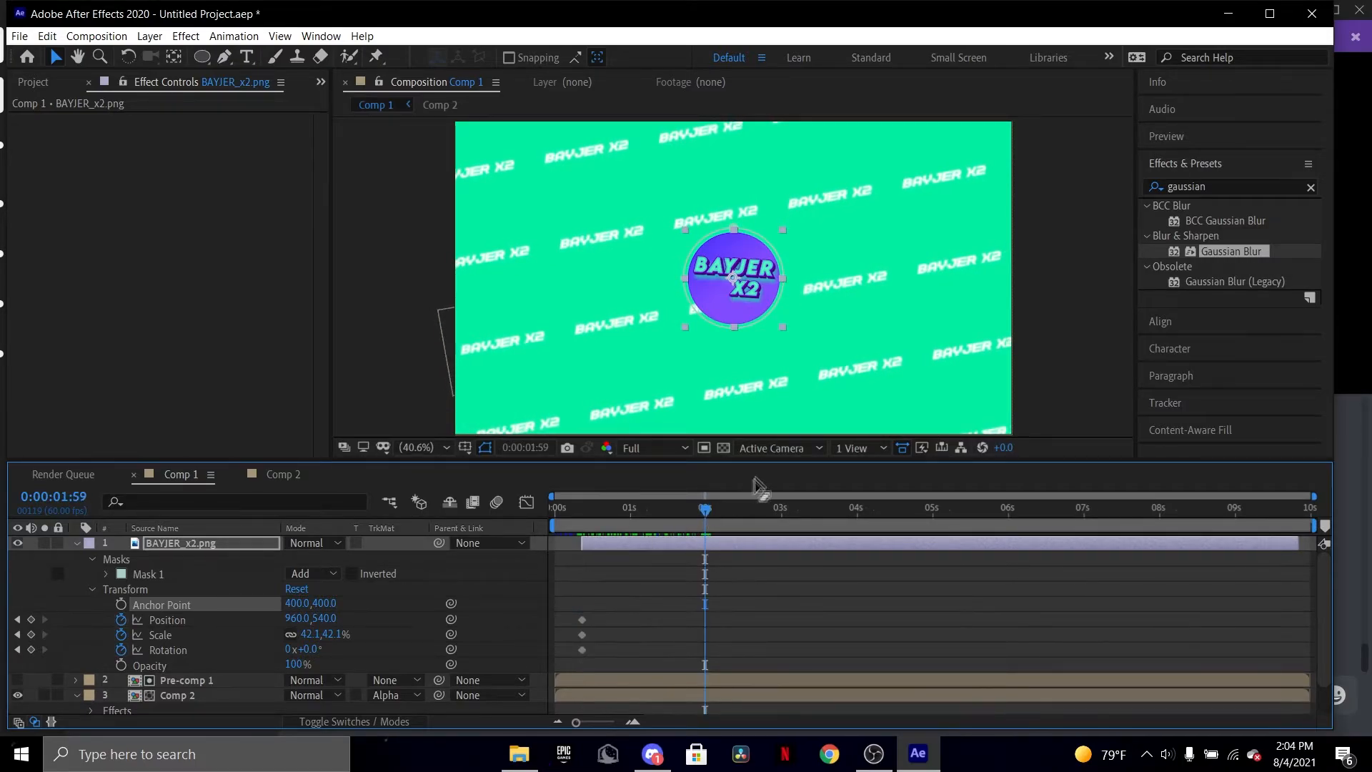
{"action": "left_click", "coordinate": [31, 620]}
{"action": "left_click", "coordinate": [31, 634]}
{"action": "left_click", "coordinate": [30, 650]}
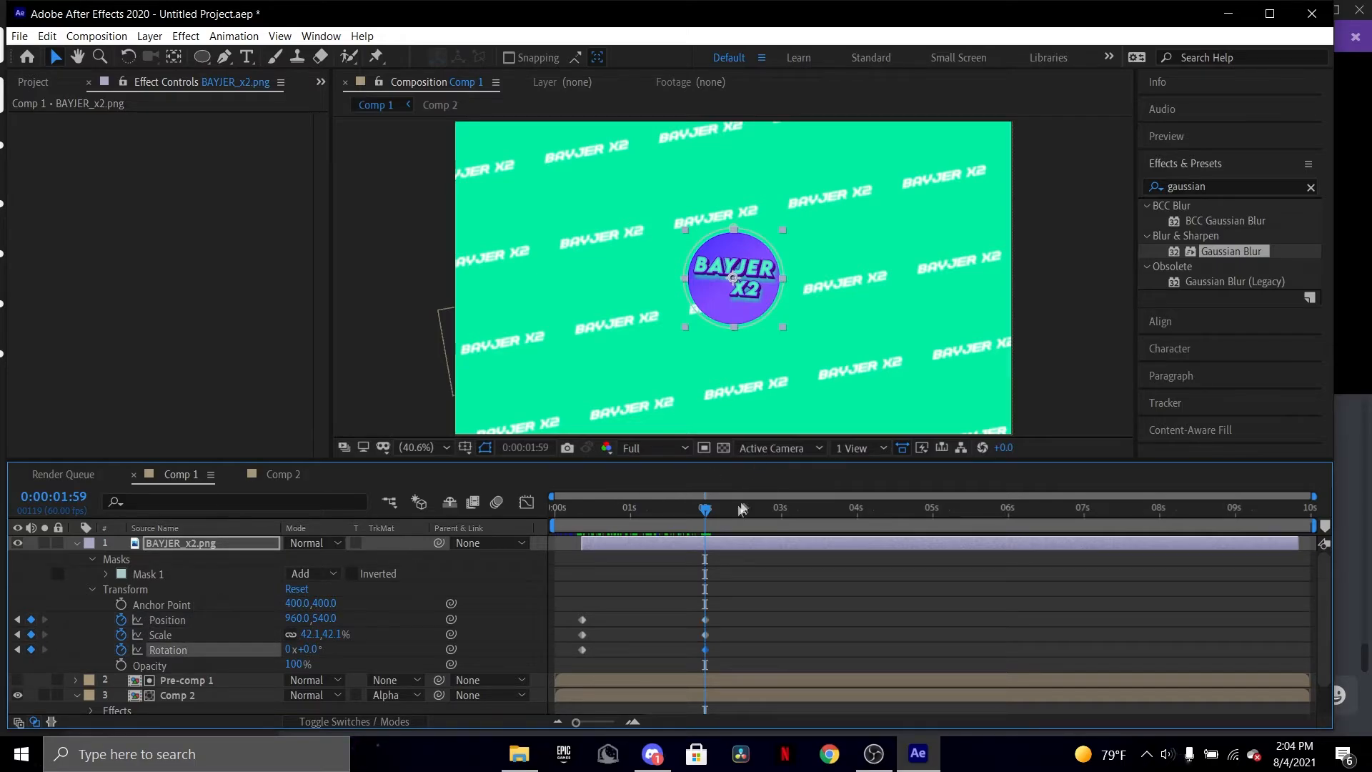
Set the logo's rotation to 14° at its first keyframe, at 0:00:00:21.
{"action": "left_click_drag", "start_coordinate": [706, 512], "coordinate": [582, 512]}
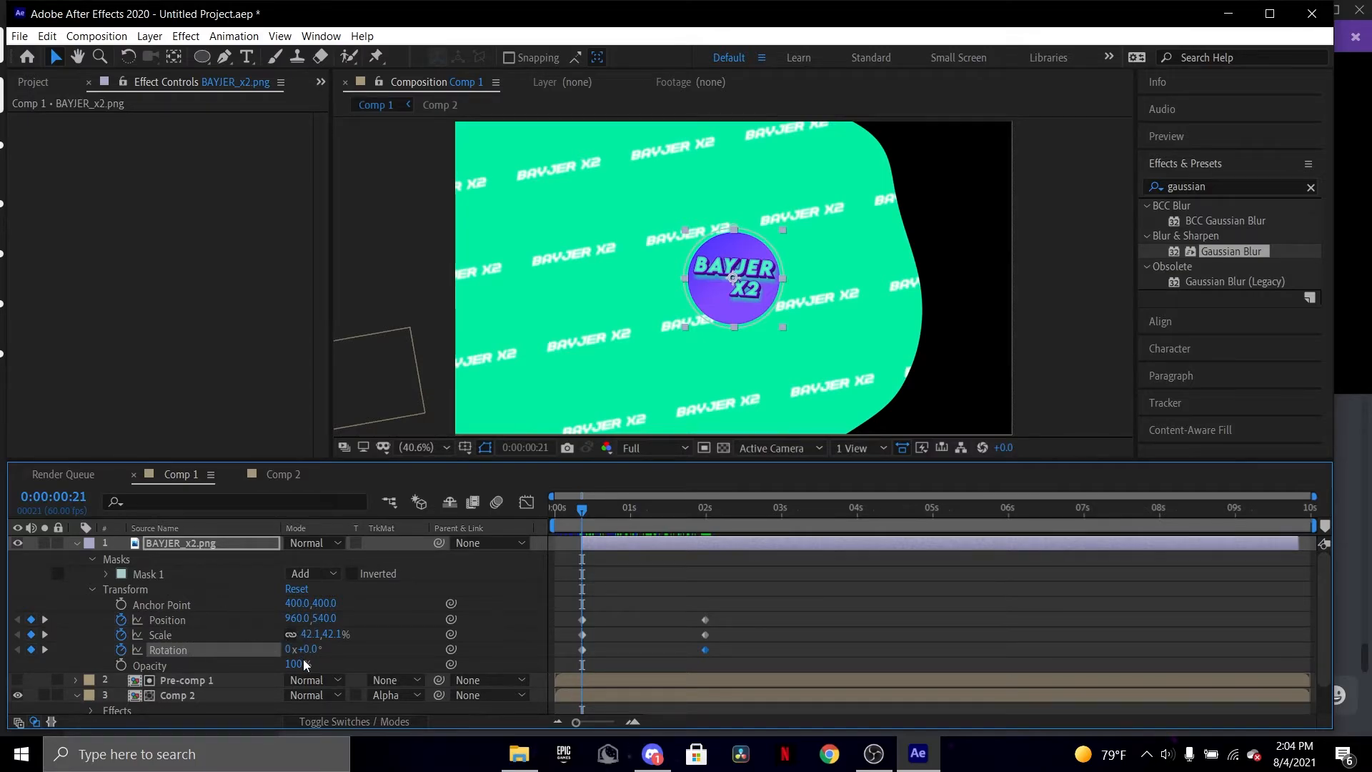
{"action": "left_click_drag", "start_coordinate": [307, 649], "coordinate": [321, 653]}
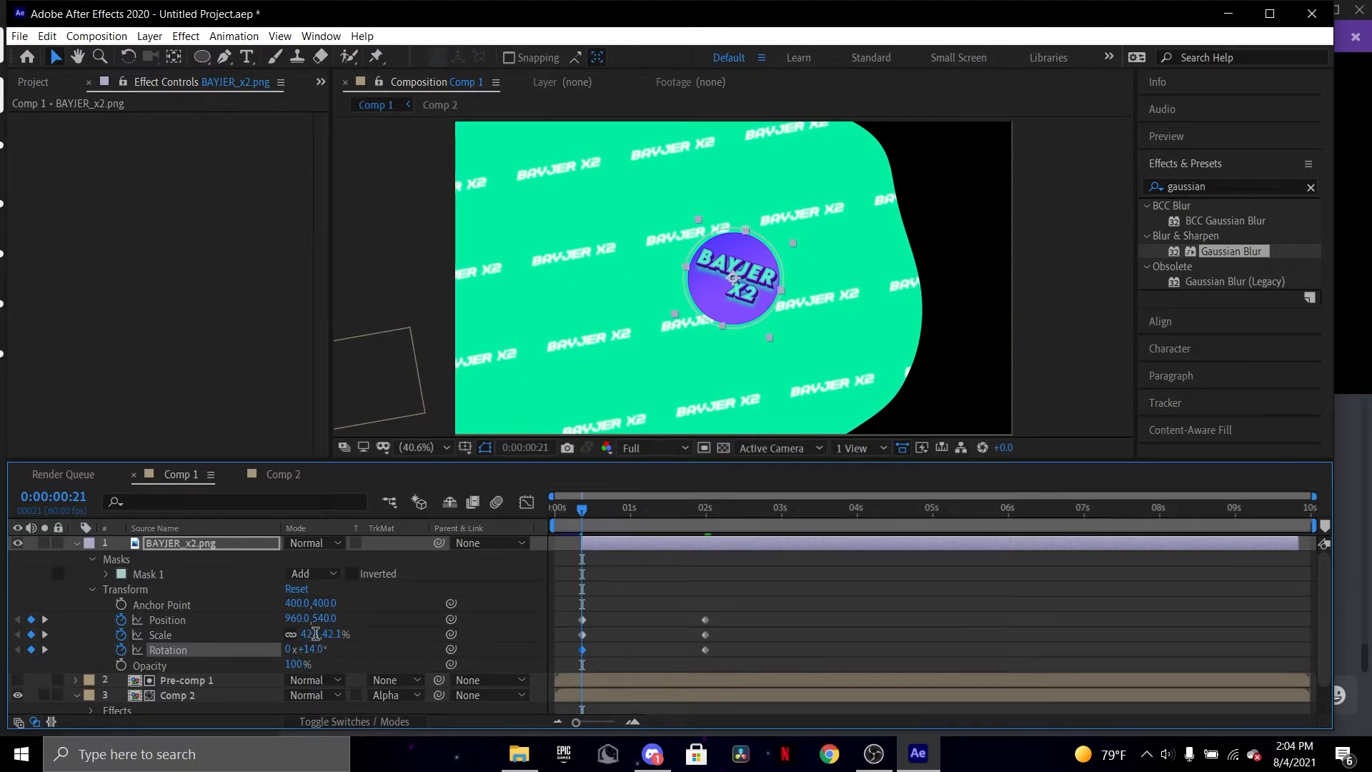
{"action": "left_click", "coordinate": [315, 633]}
{"action": "left_click", "coordinate": [394, 644]}
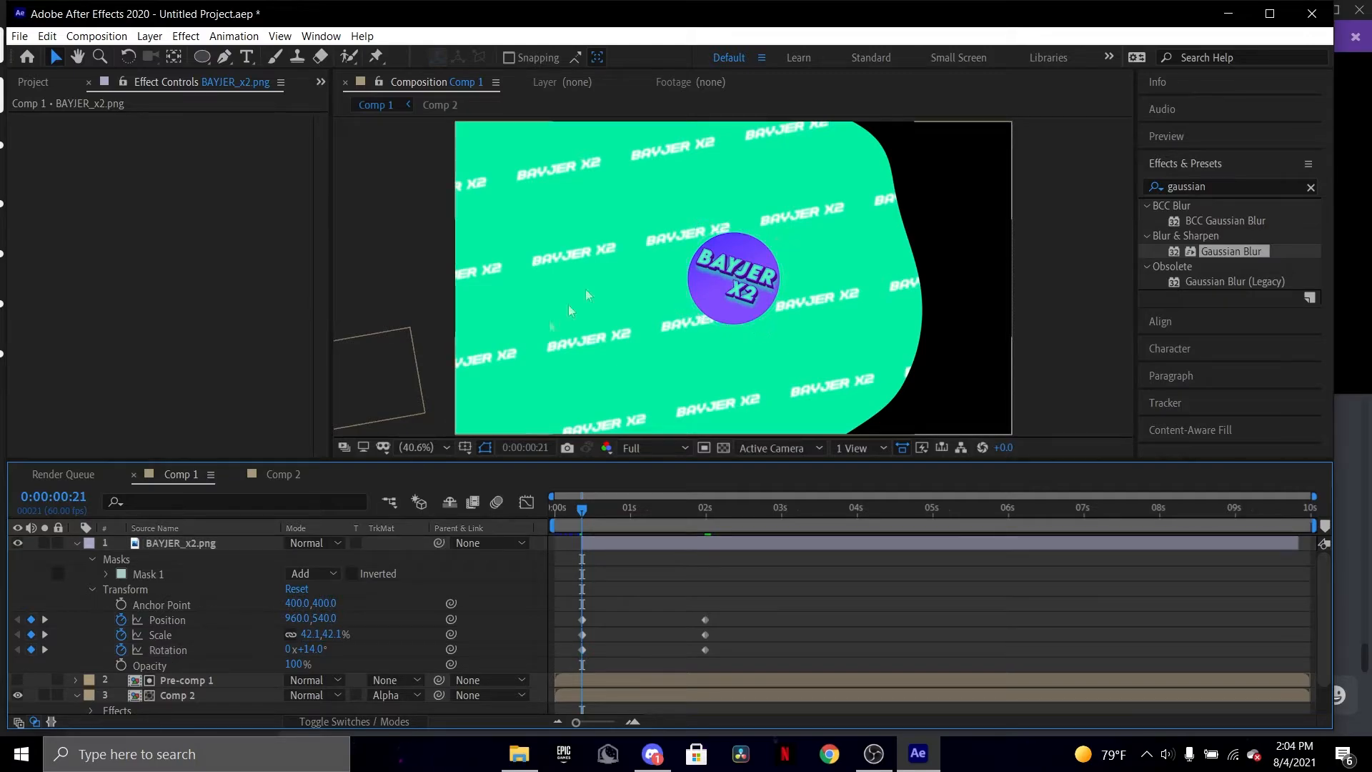
Set the logo's first keyframes to position 960, 1175, below the frame, and scale 0%.
{"action": "left_click", "coordinate": [309, 635]}
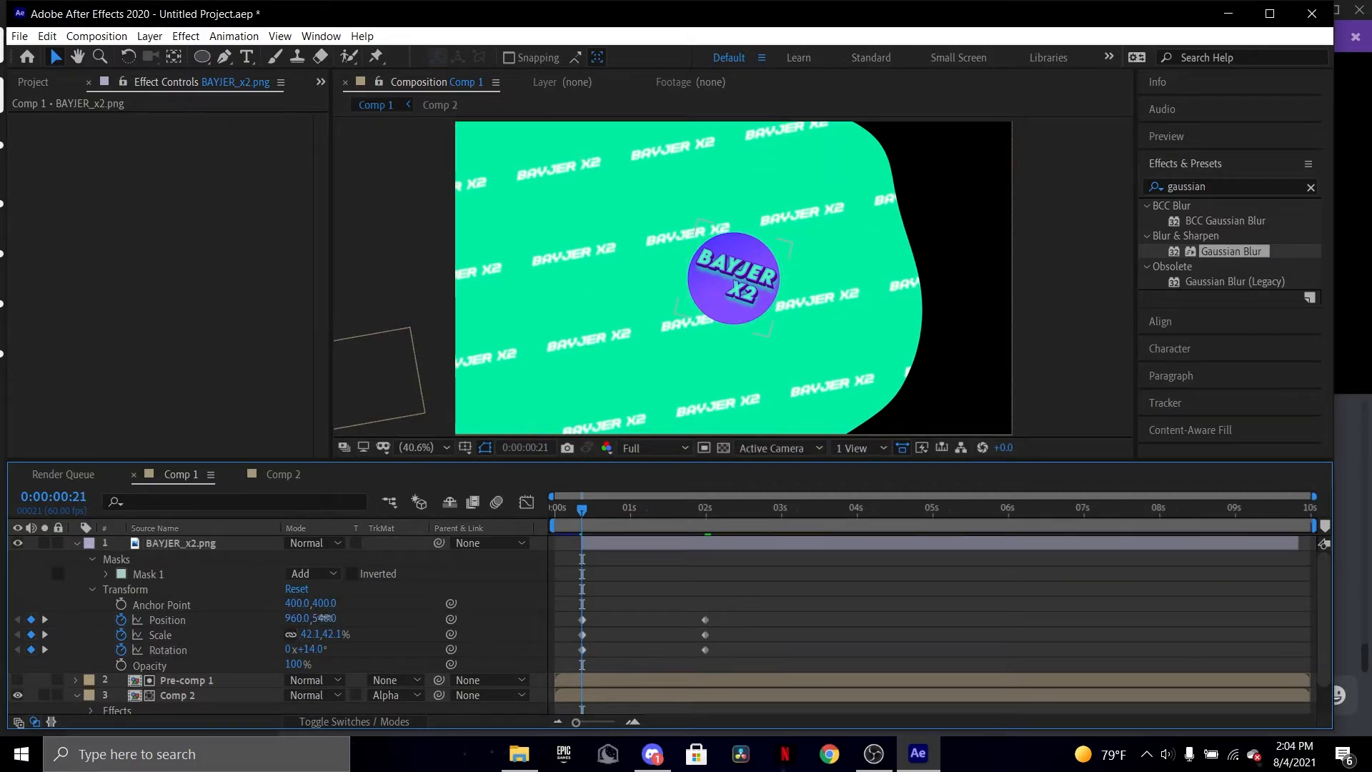
{"action": "left_click_drag", "start_coordinate": [321, 618], "coordinate": [1060, 518]}
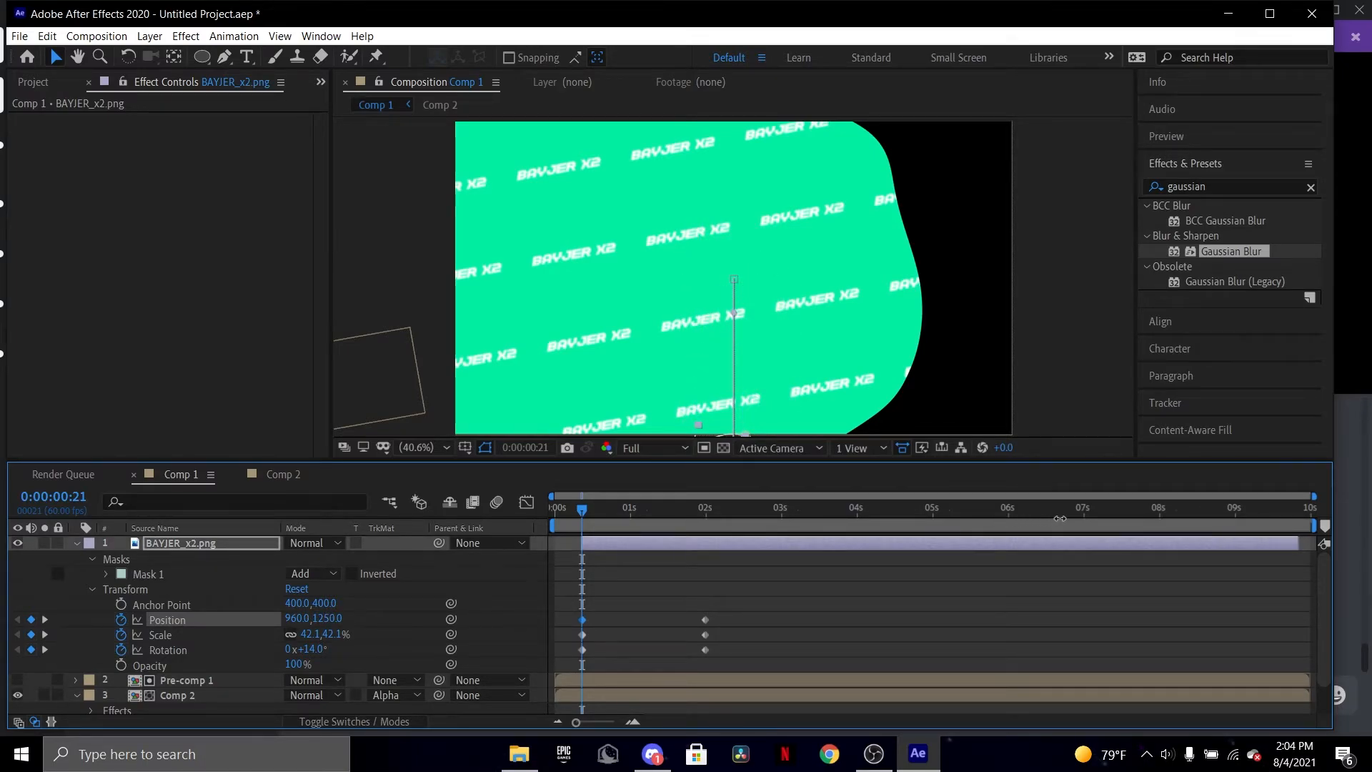
{"action": "left_click_drag", "start_coordinate": [329, 618], "coordinate": [28, 616]}
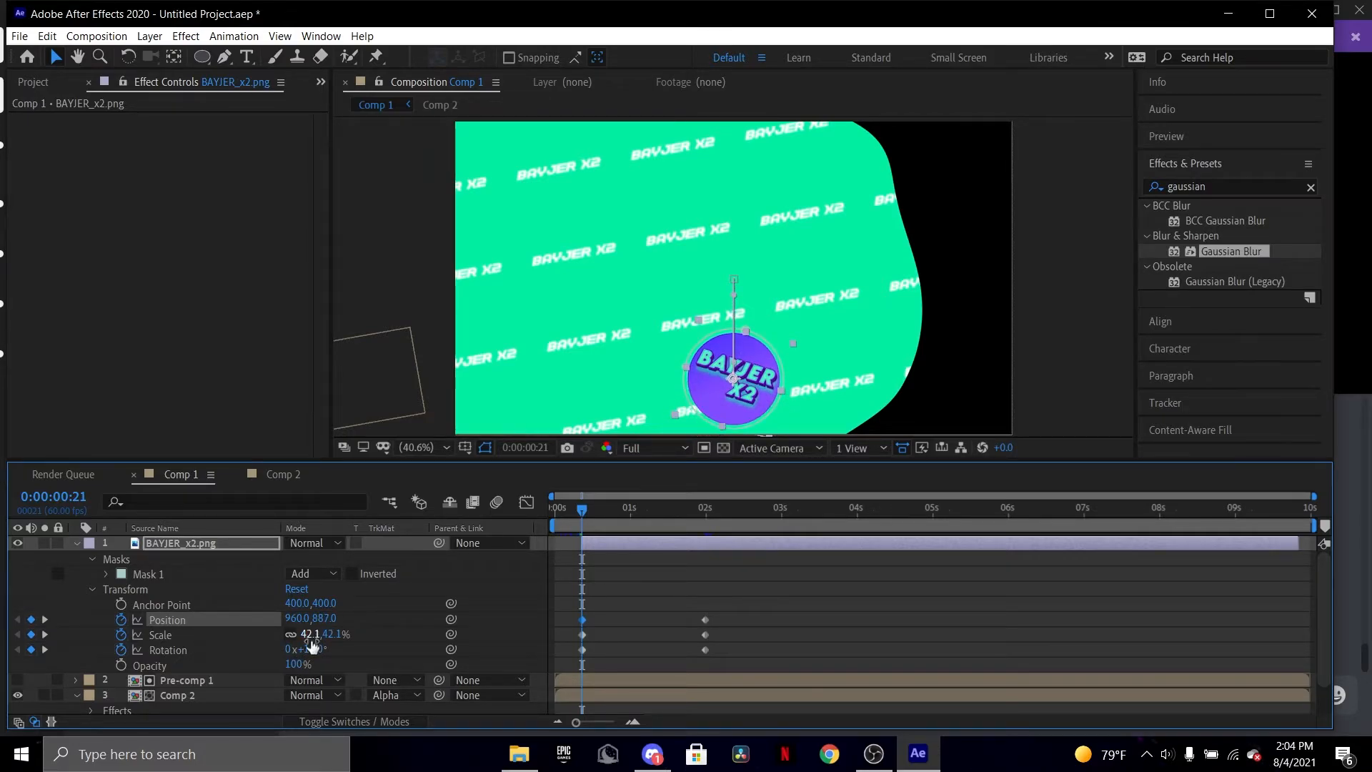
{"action": "left_click_drag", "start_coordinate": [310, 640], "coordinate": [164, 638]}
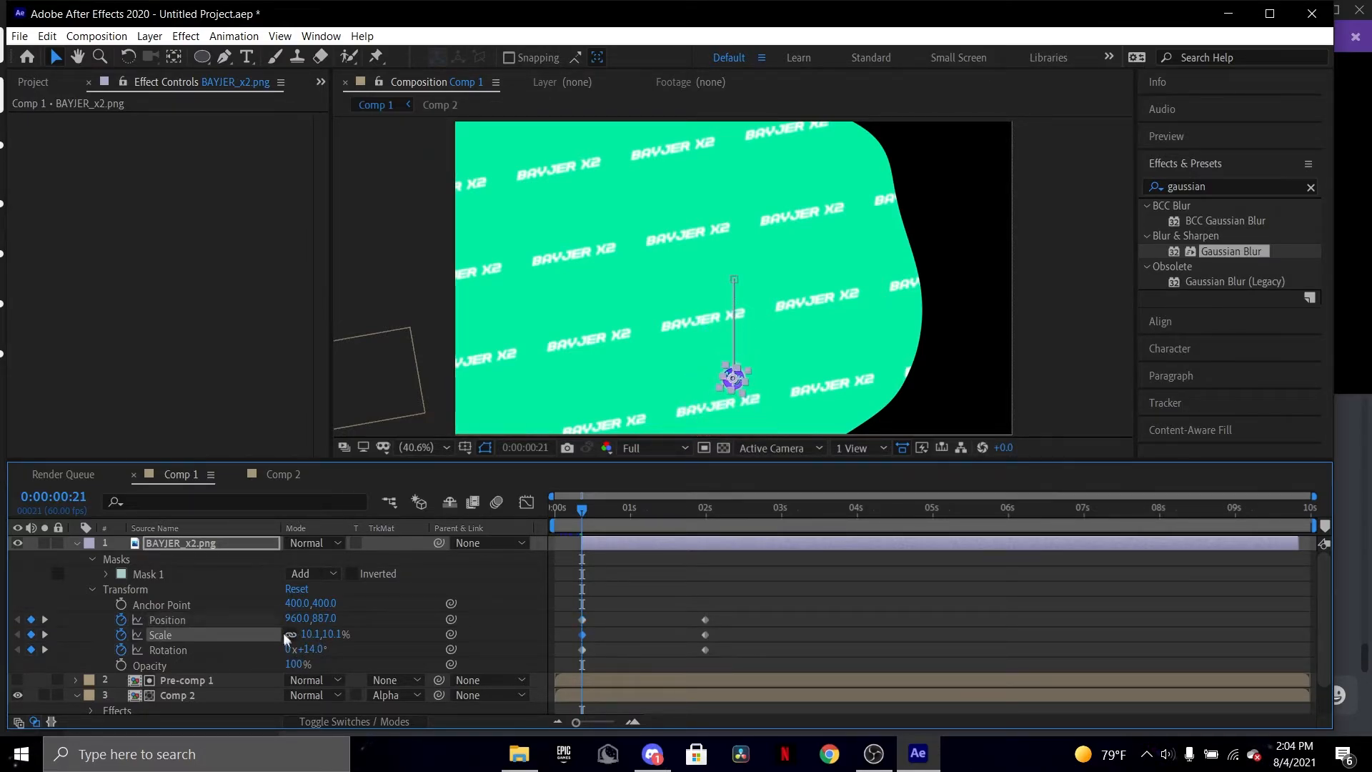
{"action": "left_click_drag", "start_coordinate": [325, 618], "coordinate": [585, 611]}
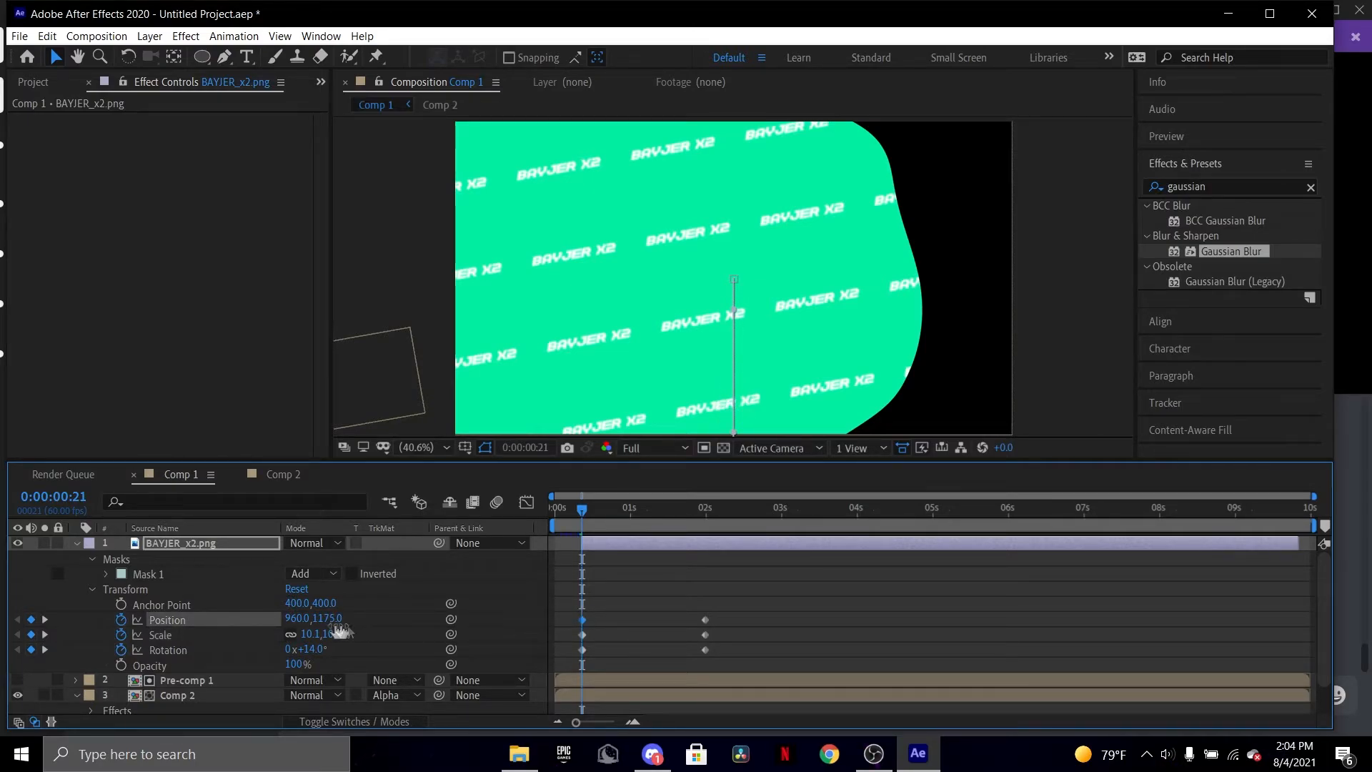
{"action": "left_click", "coordinate": [311, 634]}
{"action": "type", "text": "0.9"}
{"action": "key", "text": "Return"}
Select all Position, Scale and Rotation keyframes of the BAYJER_x2.png layer and apply Easy Ease to them.
{"action": "left_click", "coordinate": [584, 518]}
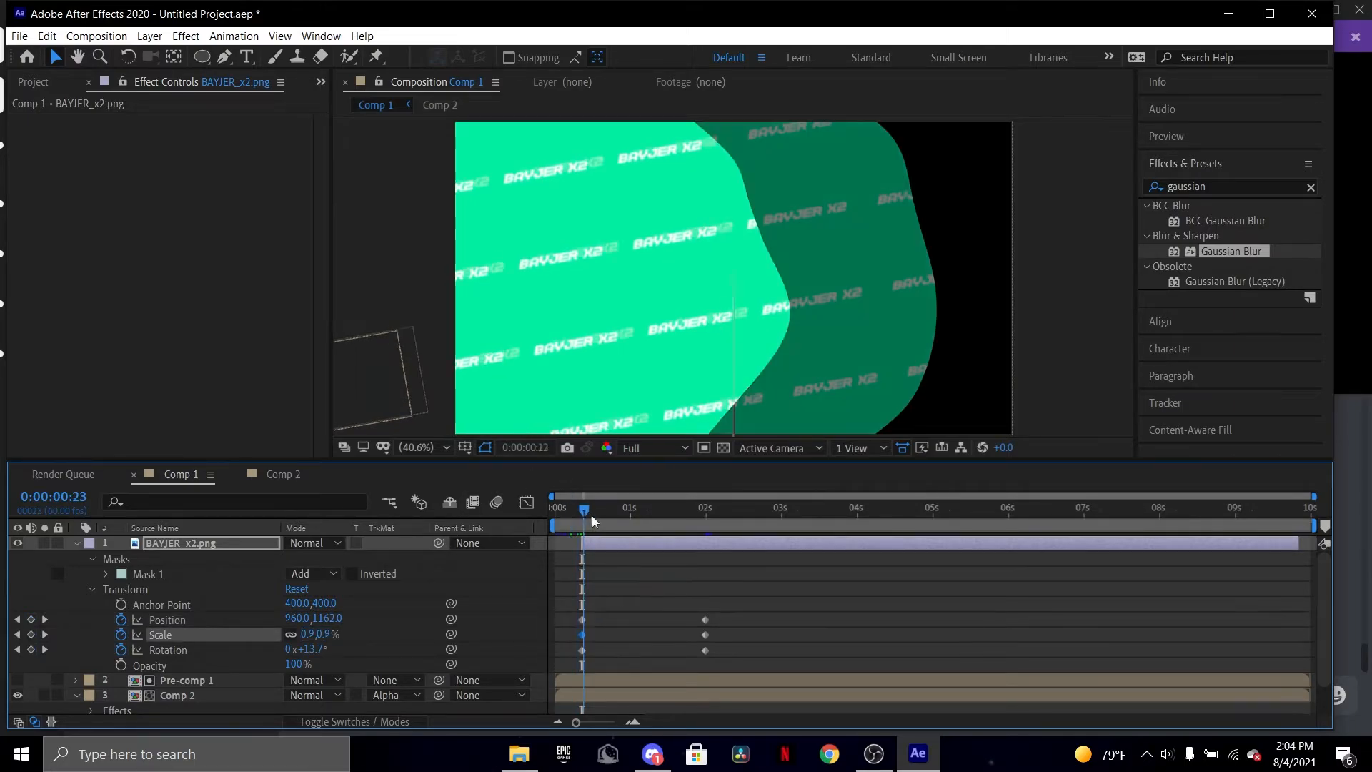
{"action": "left_click_drag", "start_coordinate": [592, 519], "coordinate": [643, 527]}
{"action": "left_click_drag", "start_coordinate": [718, 587], "coordinate": [584, 637]}
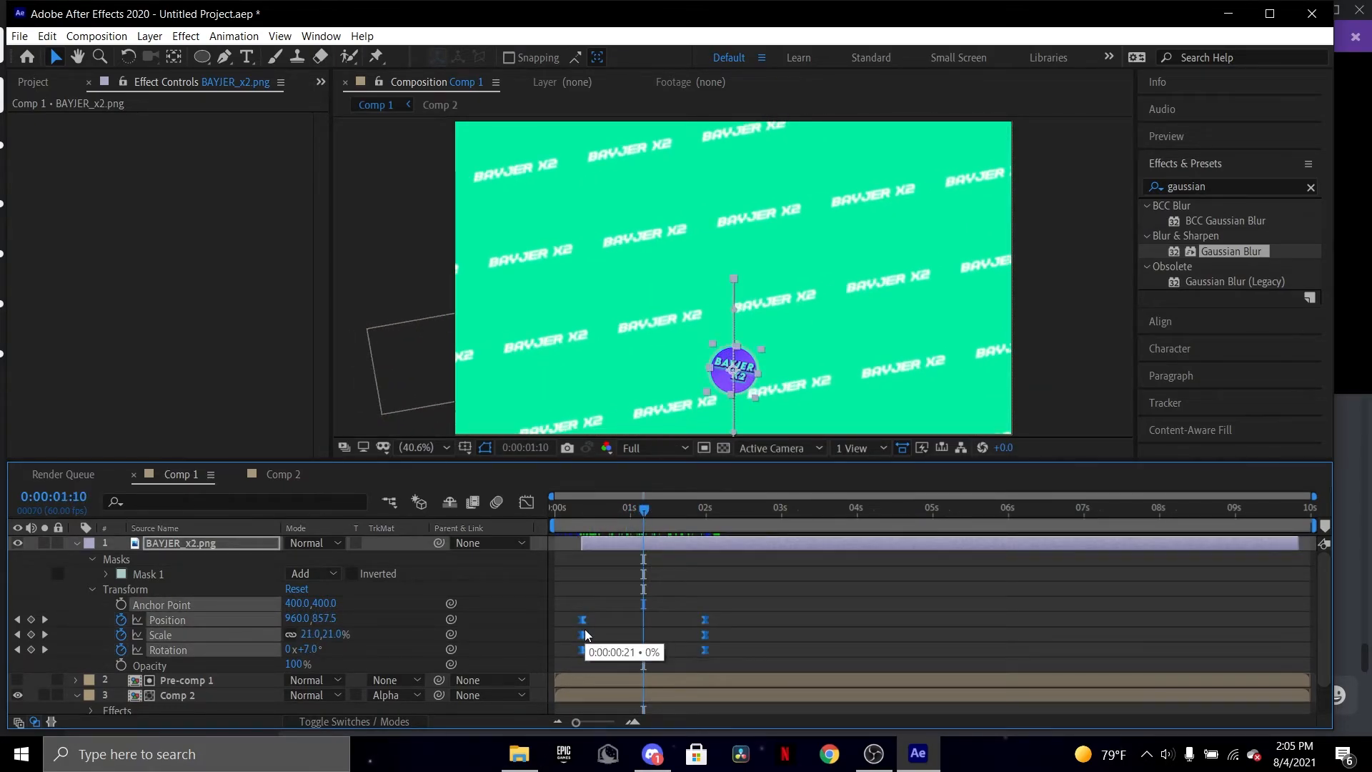
Reshape the logo's speed curves in the Graph Editor to peak early, stretching the end keyframes' ease to about the middle of the motion.
{"action": "left_click", "coordinate": [526, 503]}
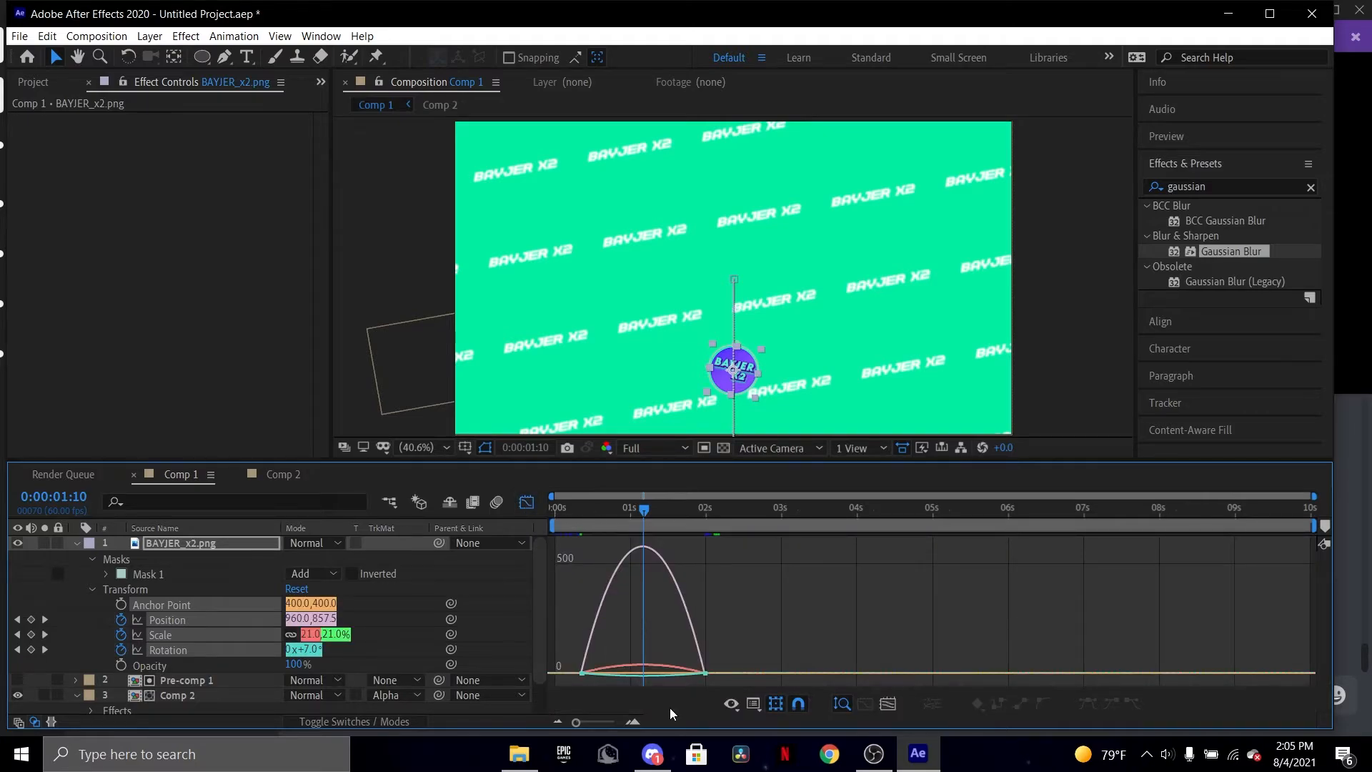
{"action": "left_click_drag", "start_coordinate": [719, 634], "coordinate": [574, 695]}
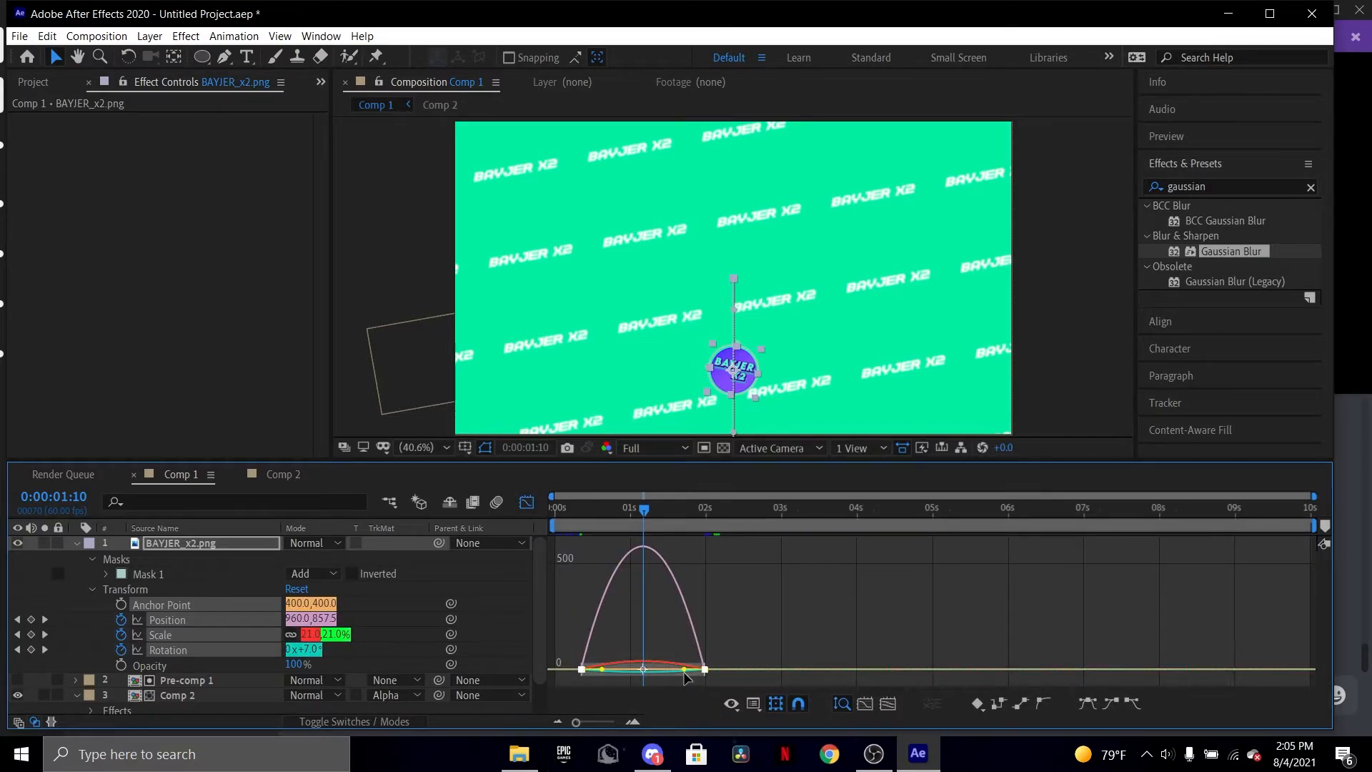
{"action": "left_click_drag", "start_coordinate": [683, 672], "coordinate": [633, 670]}
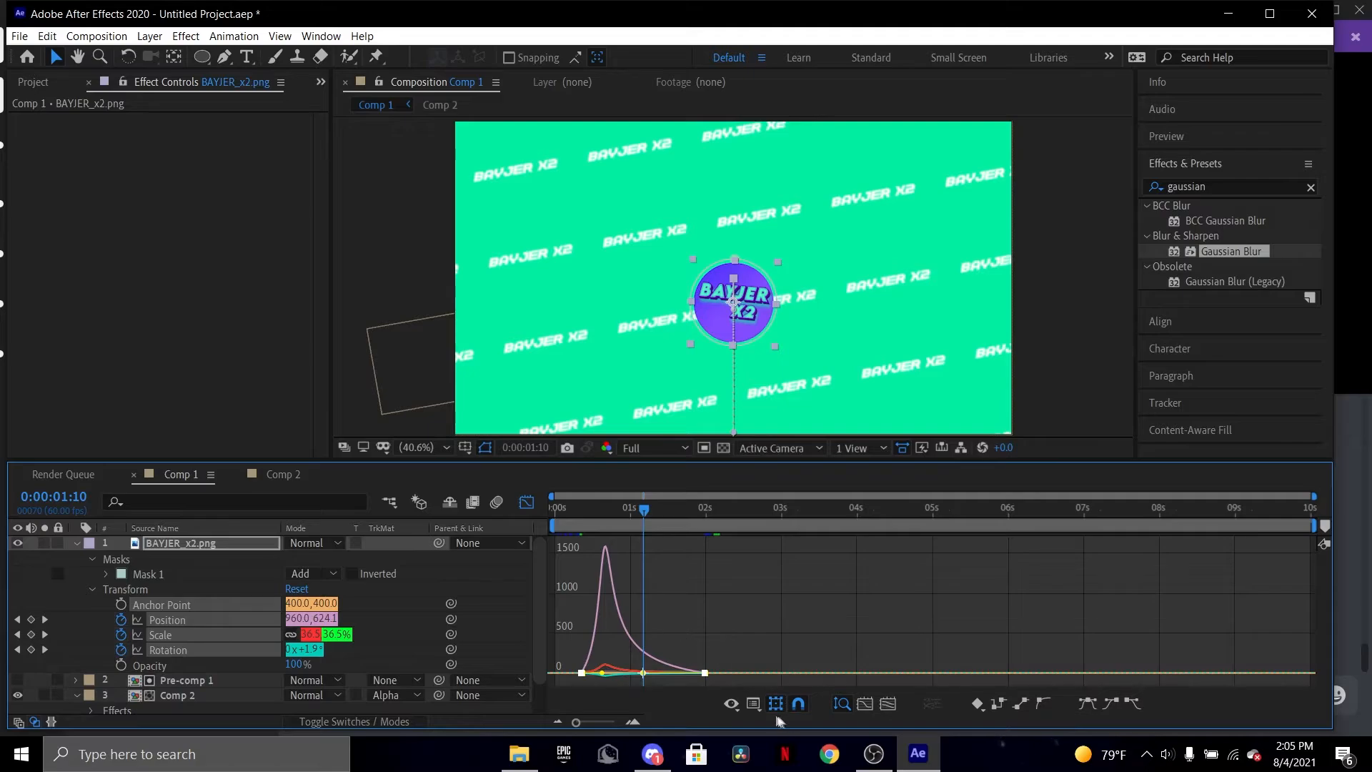
{"action": "left_click", "coordinate": [526, 502]}
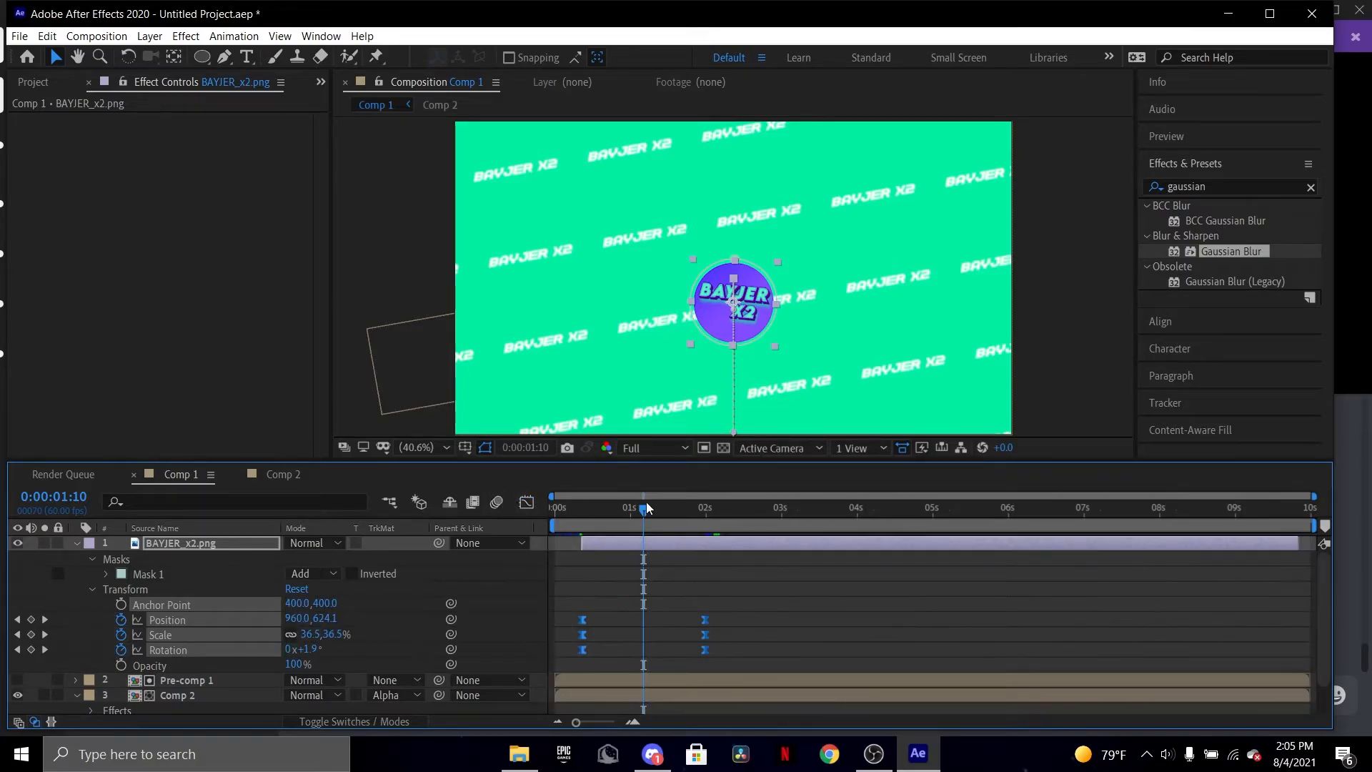
Play back Comp 1 from the start to check the logo's entrance animation.
{"action": "key", "text": "Home"}
{"action": "key", "text": "space"}
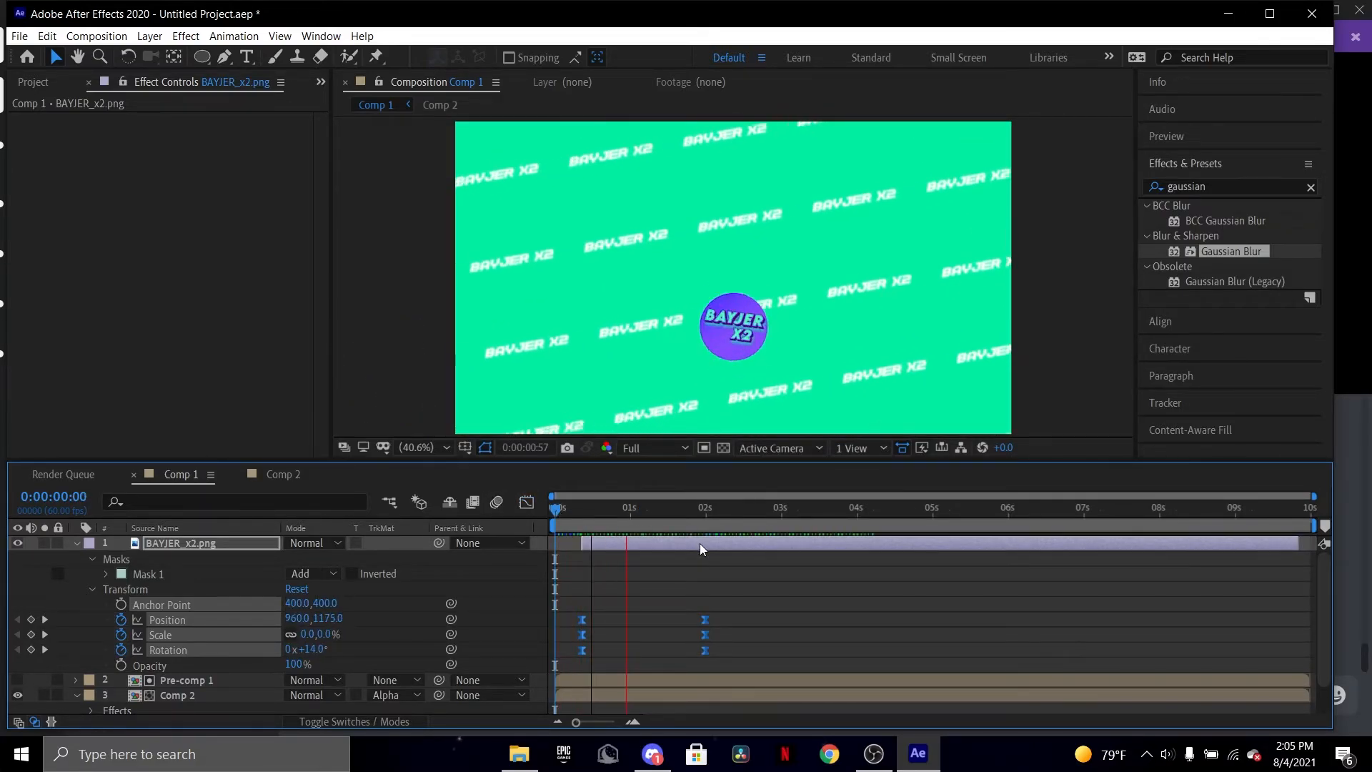
{"action": "key", "text": "space"}
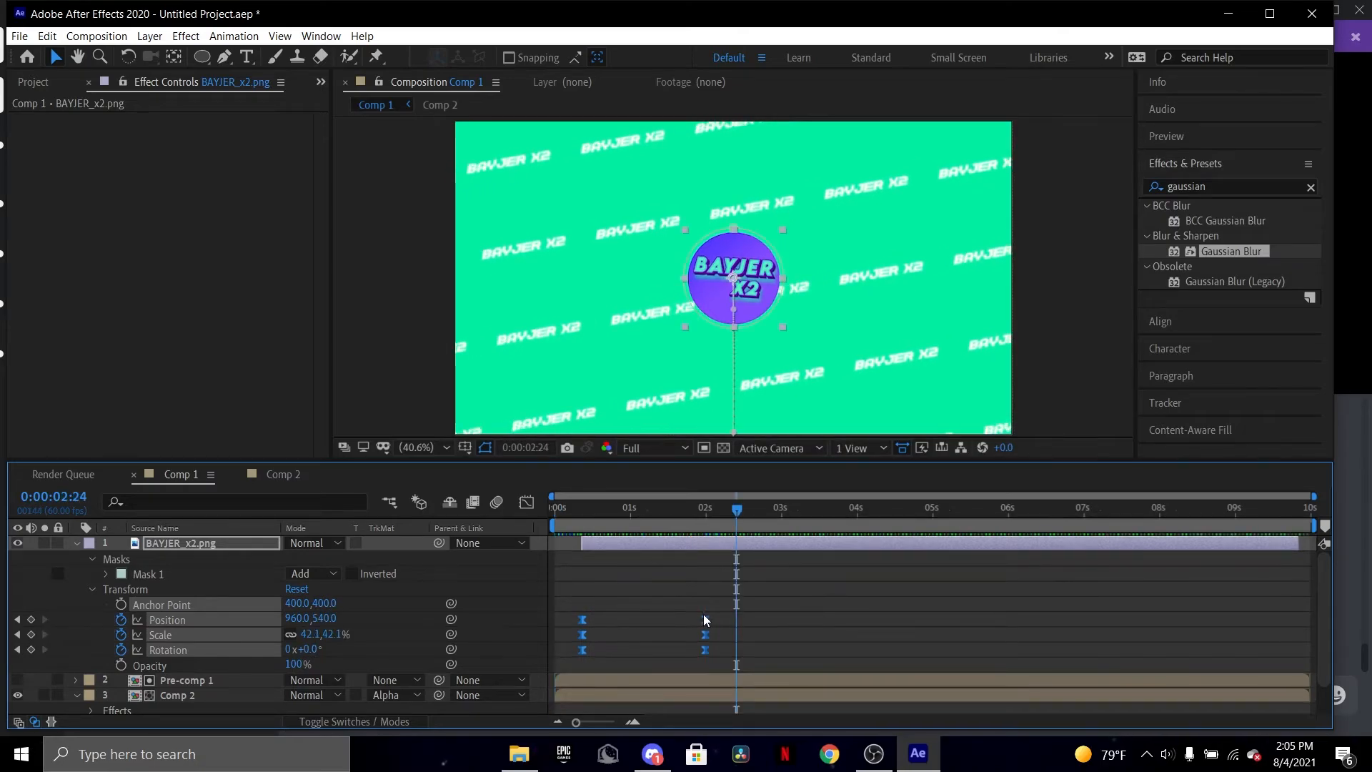
Move the logo's end Position, Scale and Rotation keyframes earlier to about 1.6 seconds and play back the faster entrance.
{"action": "left_click_drag", "start_coordinate": [693, 604], "coordinate": [718, 666]}
{"action": "left_click_drag", "start_coordinate": [704, 620], "coordinate": [678, 623]}
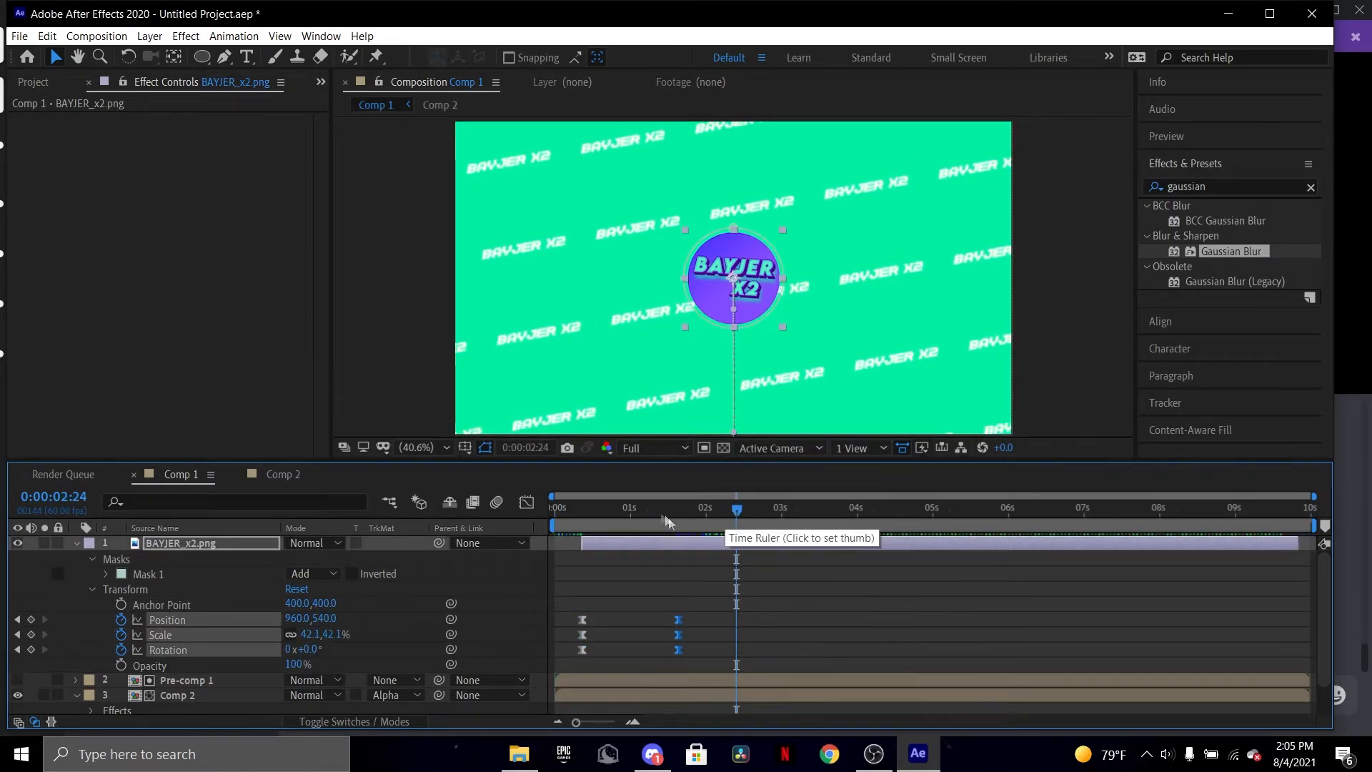
{"action": "left_click", "coordinate": [730, 510]}
{"action": "key", "text": "space"}
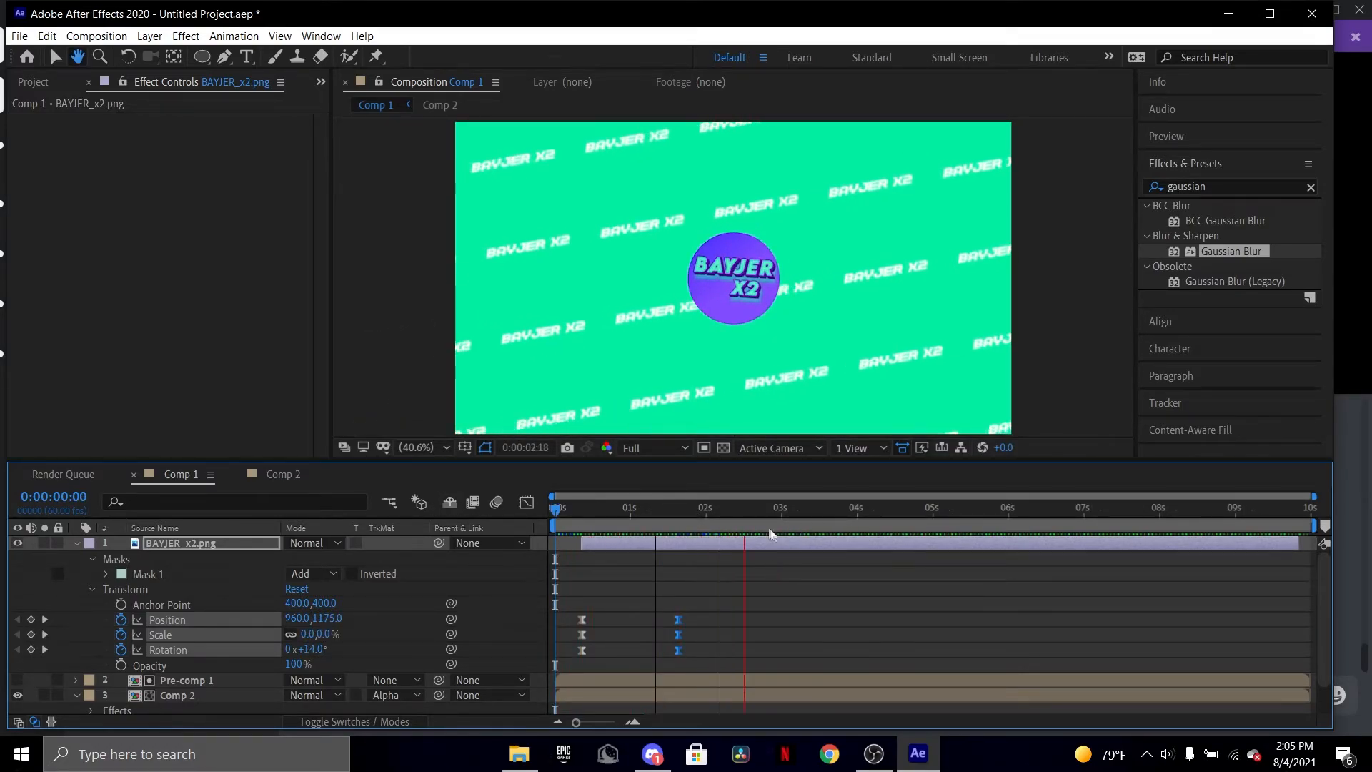
{"action": "key", "text": "space"}
{"action": "key", "text": "space"}
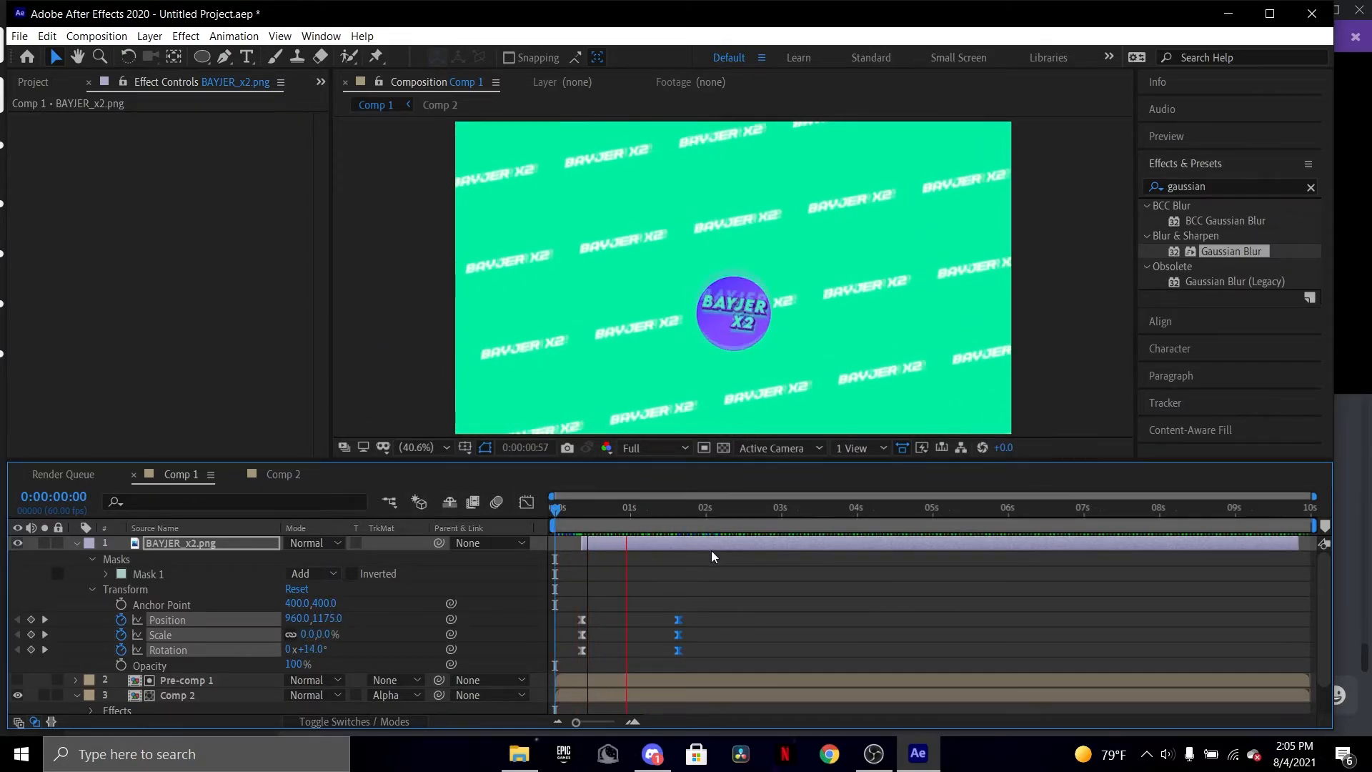
{"action": "key", "text": "space"}
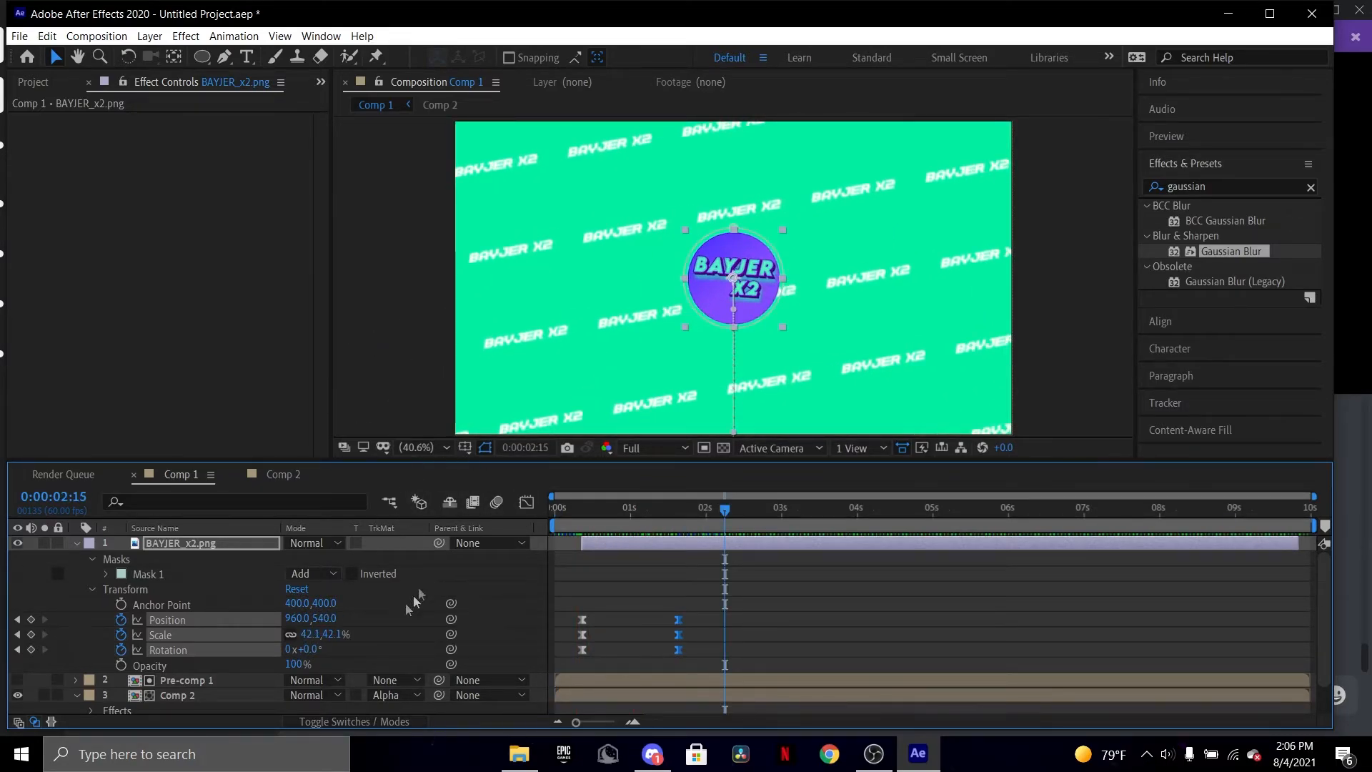
{"action": "scroll", "coordinate": [294, 637], "scroll_direction": "down", "scroll_amount": 2}
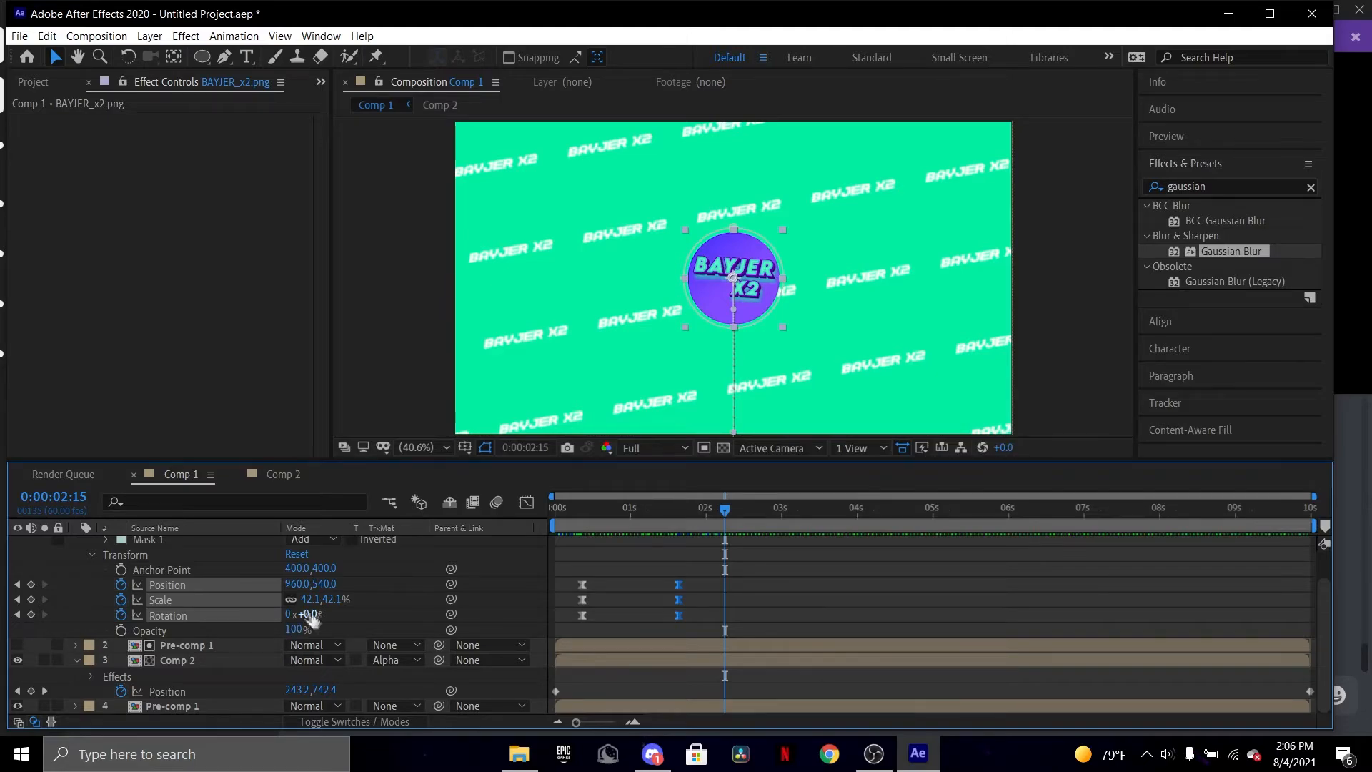
Delete the background layer inside Pre-comp 1 and extend Shape Layer 1 to about 6 seconds.
{"action": "double_click", "coordinate": [198, 646]}
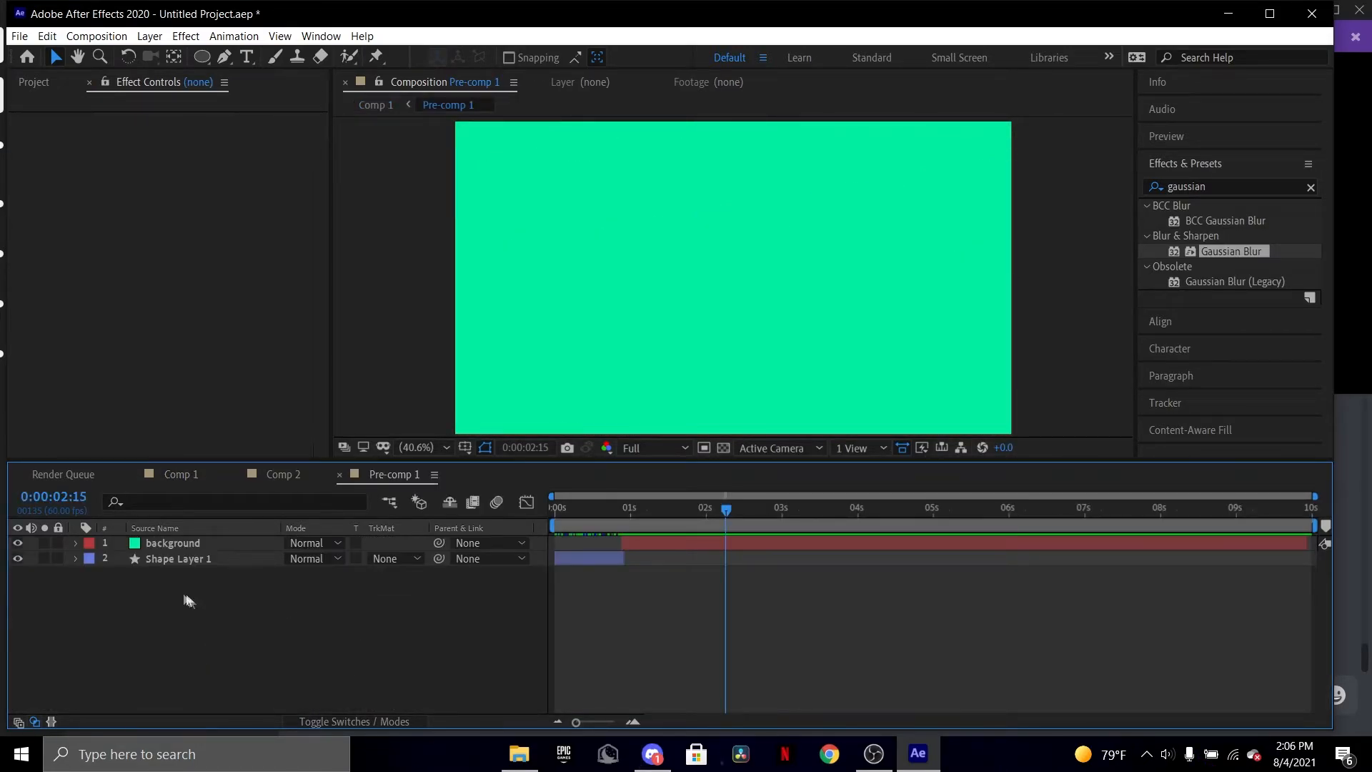
{"action": "left_click", "coordinate": [178, 542]}
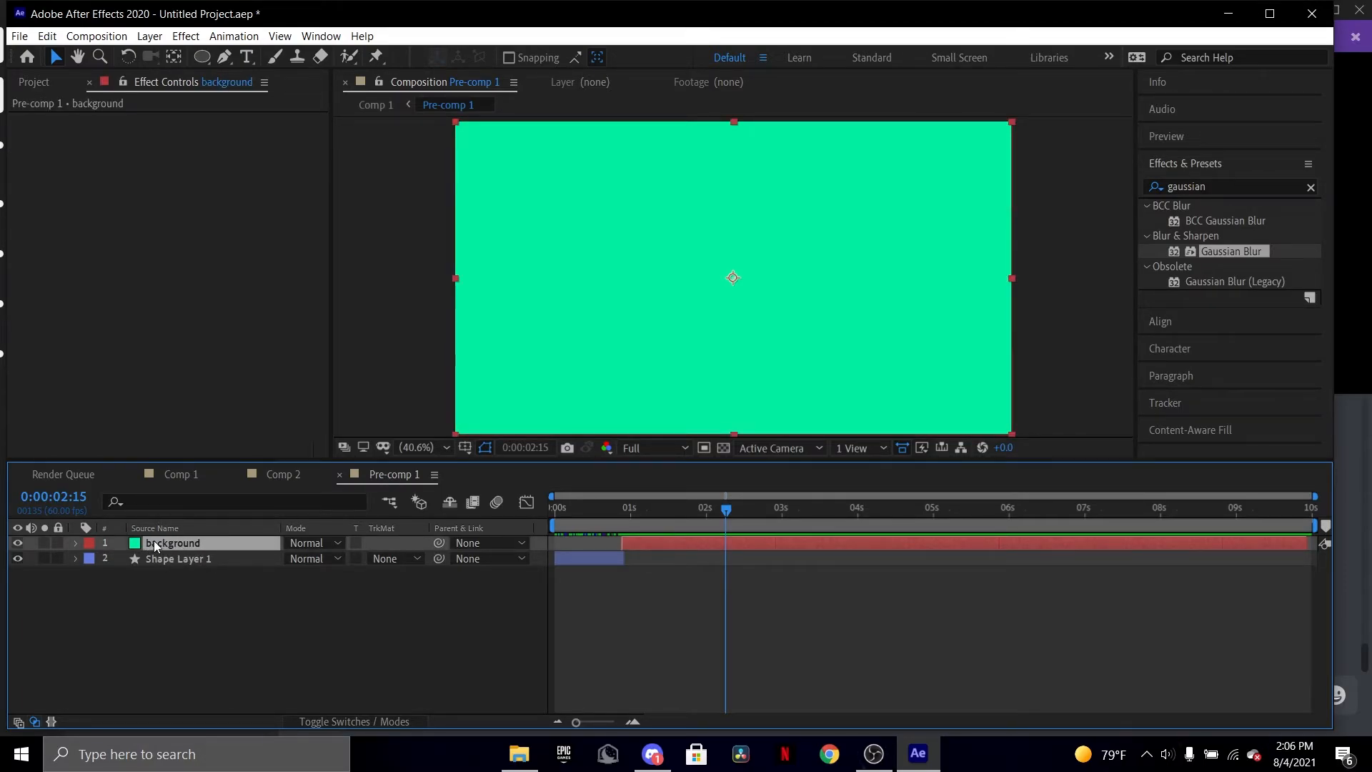
{"action": "key", "text": "Delete"}
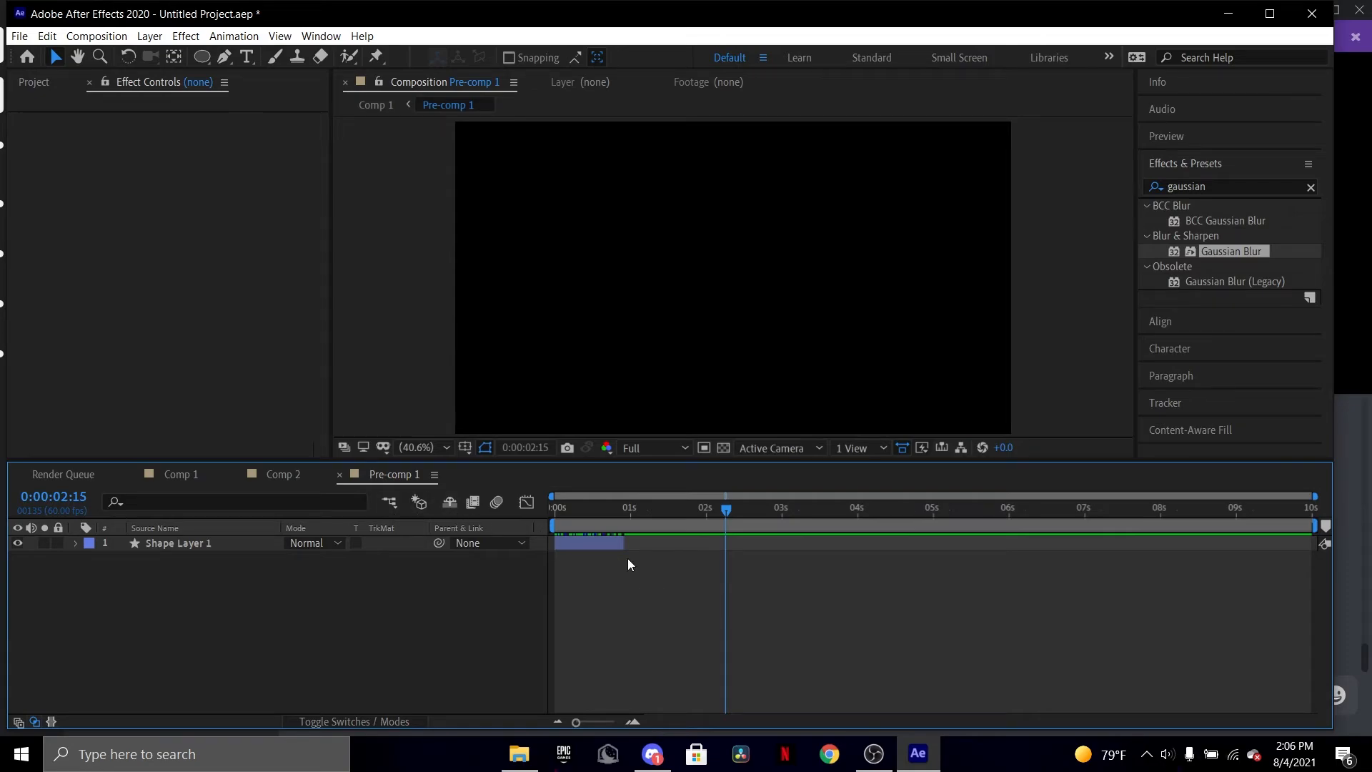
{"action": "left_click", "coordinate": [604, 543]}
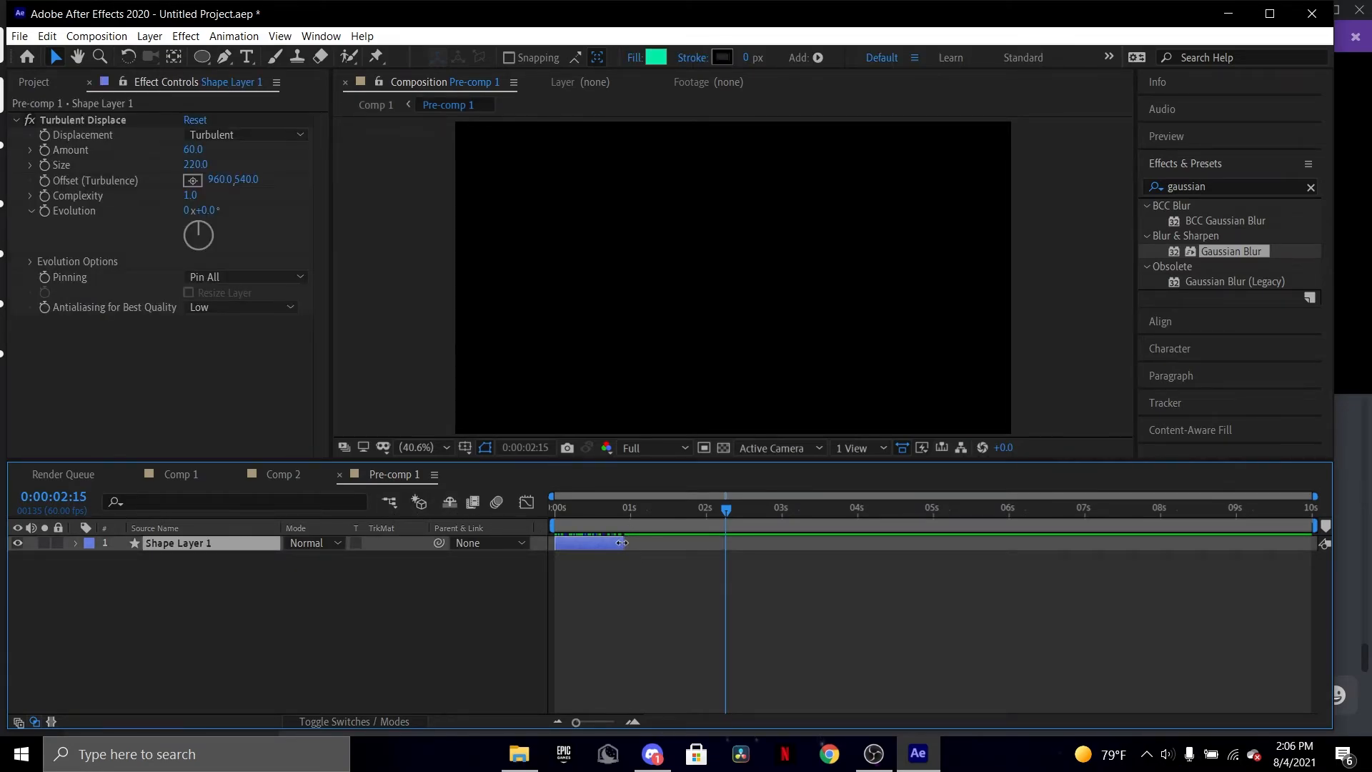
{"action": "left_click_drag", "start_coordinate": [622, 542], "coordinate": [1010, 563]}
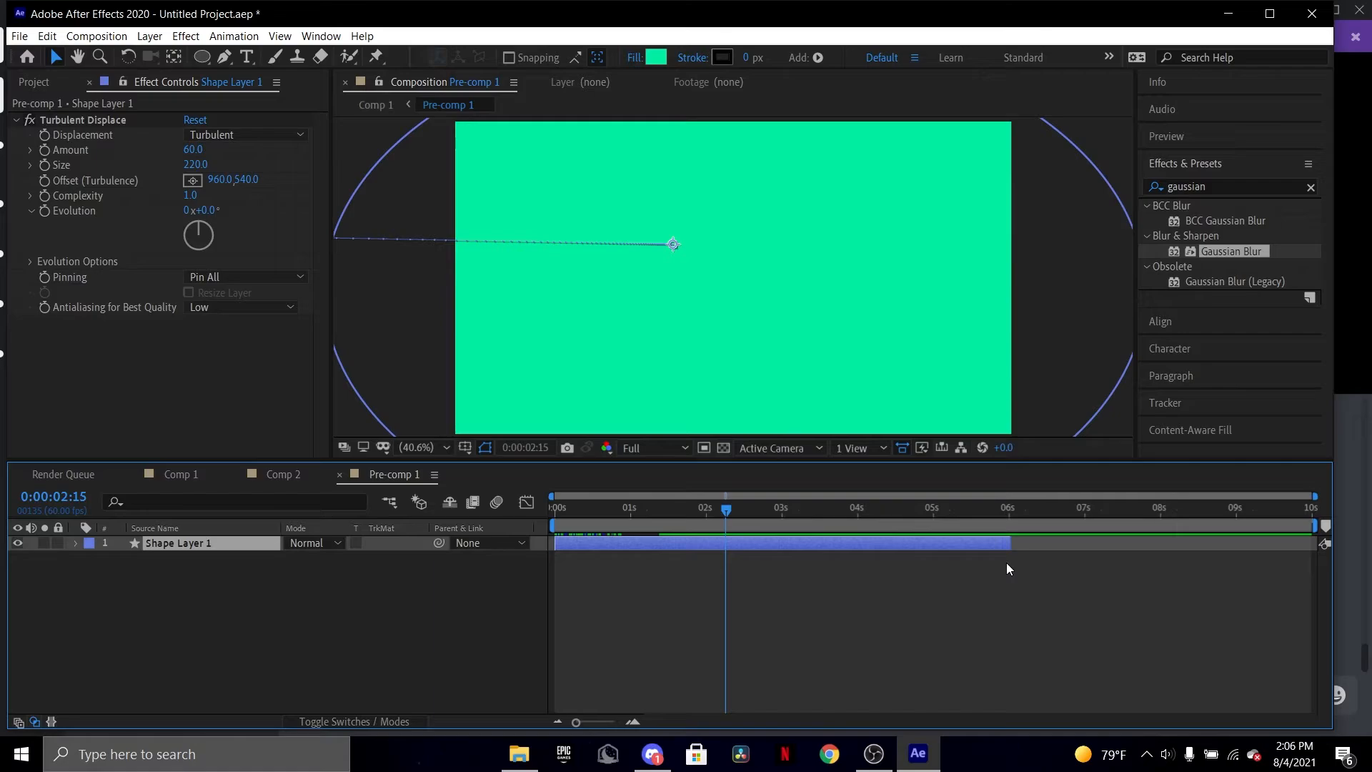
Add a Position keyframe to Shape Layer 1 at 0:00:04:00 to hold its full-screen position.
{"action": "left_click", "coordinate": [724, 506]}
{"action": "left_click_drag", "start_coordinate": [723, 506], "coordinate": [859, 517]}
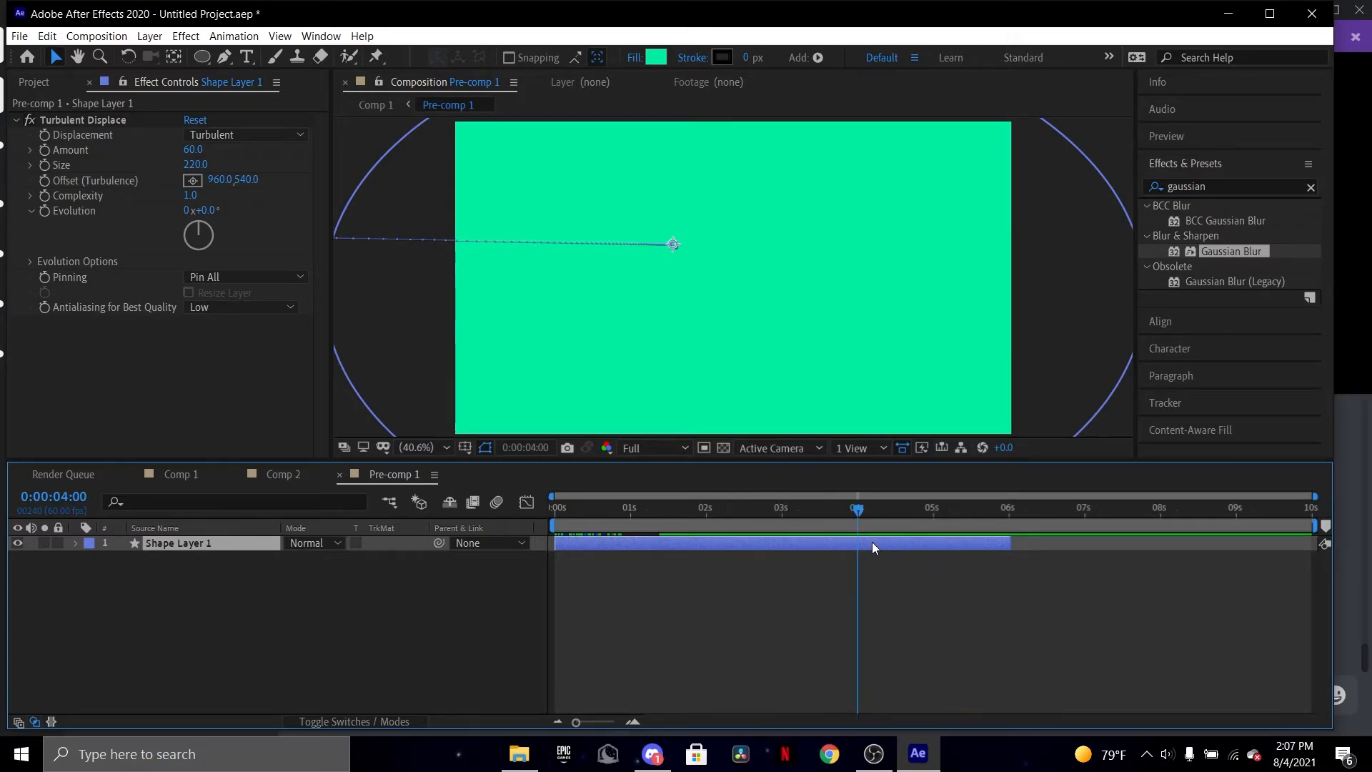
{"action": "key", "text": "p"}
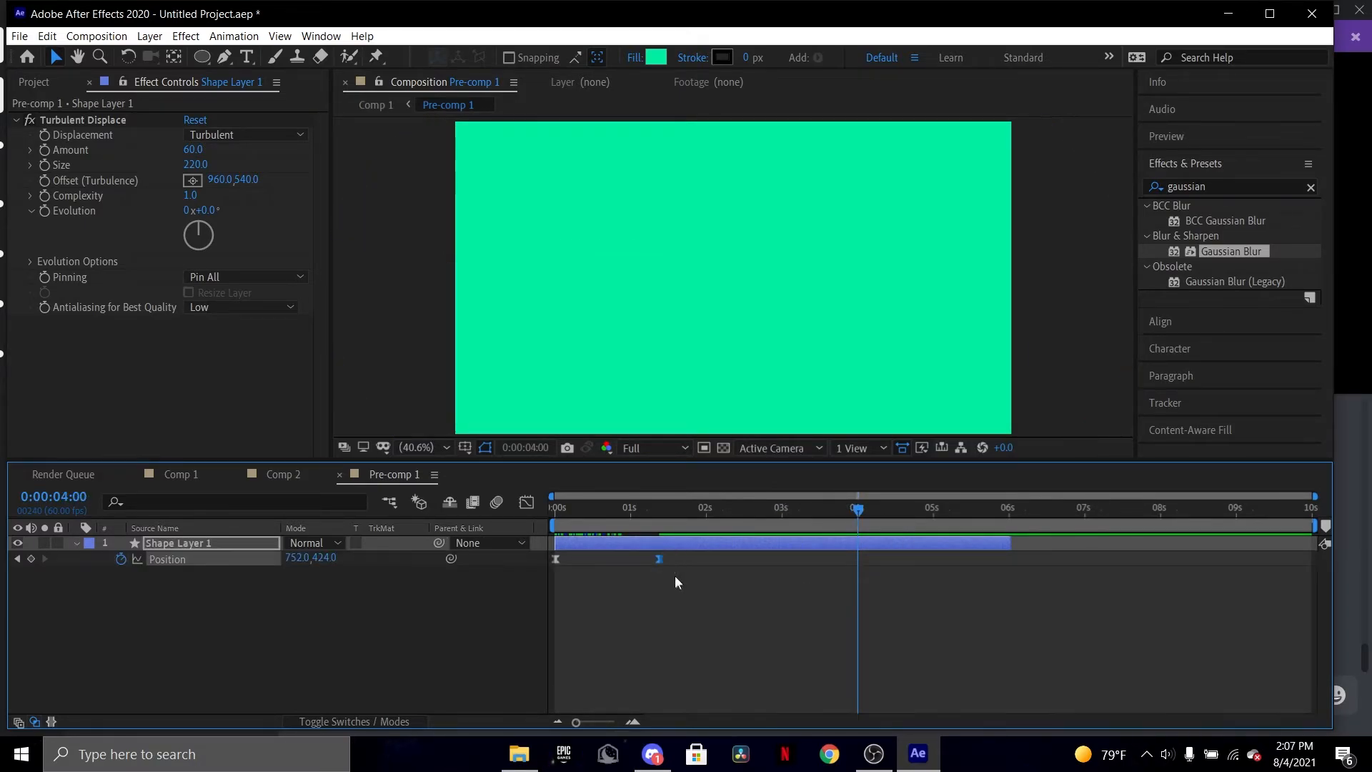
{"action": "left_click_drag", "start_coordinate": [675, 565], "coordinate": [670, 572]}
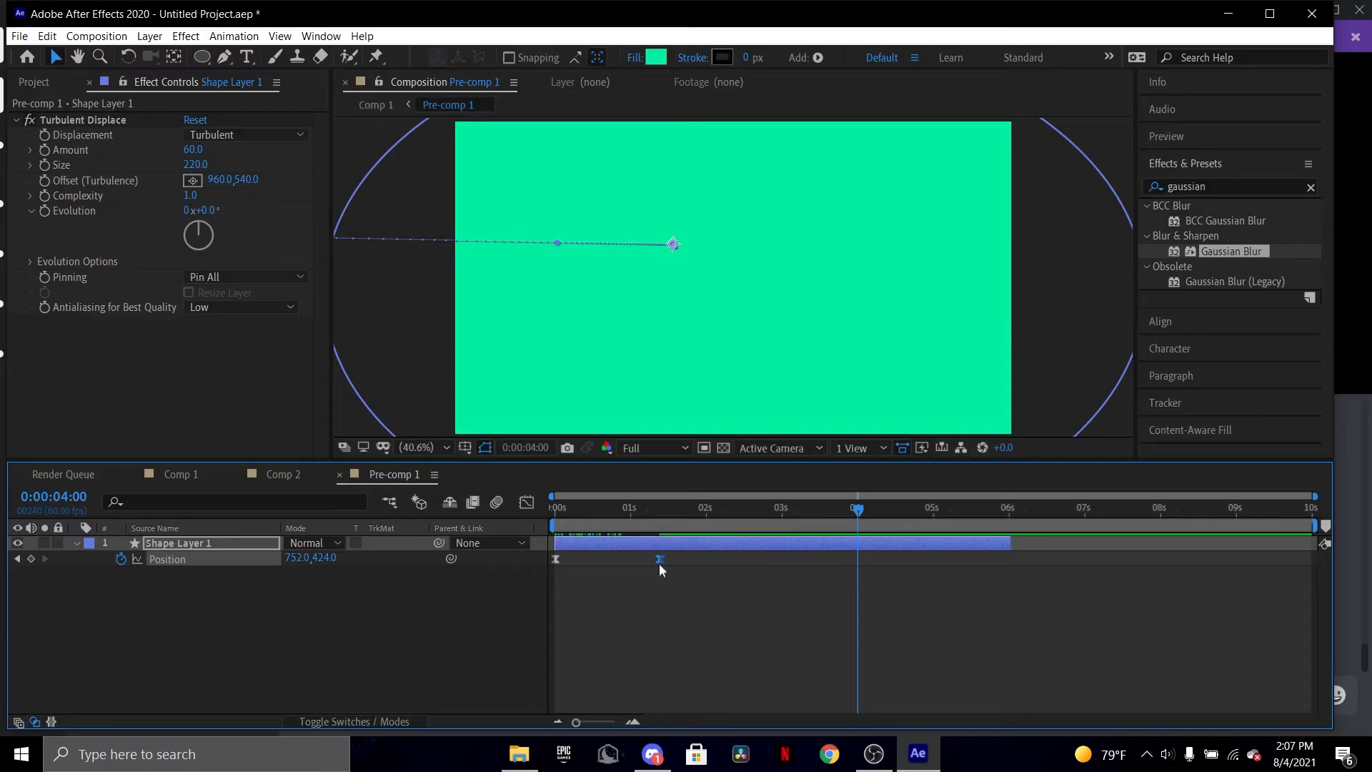
{"action": "left_click", "coordinate": [864, 561]}
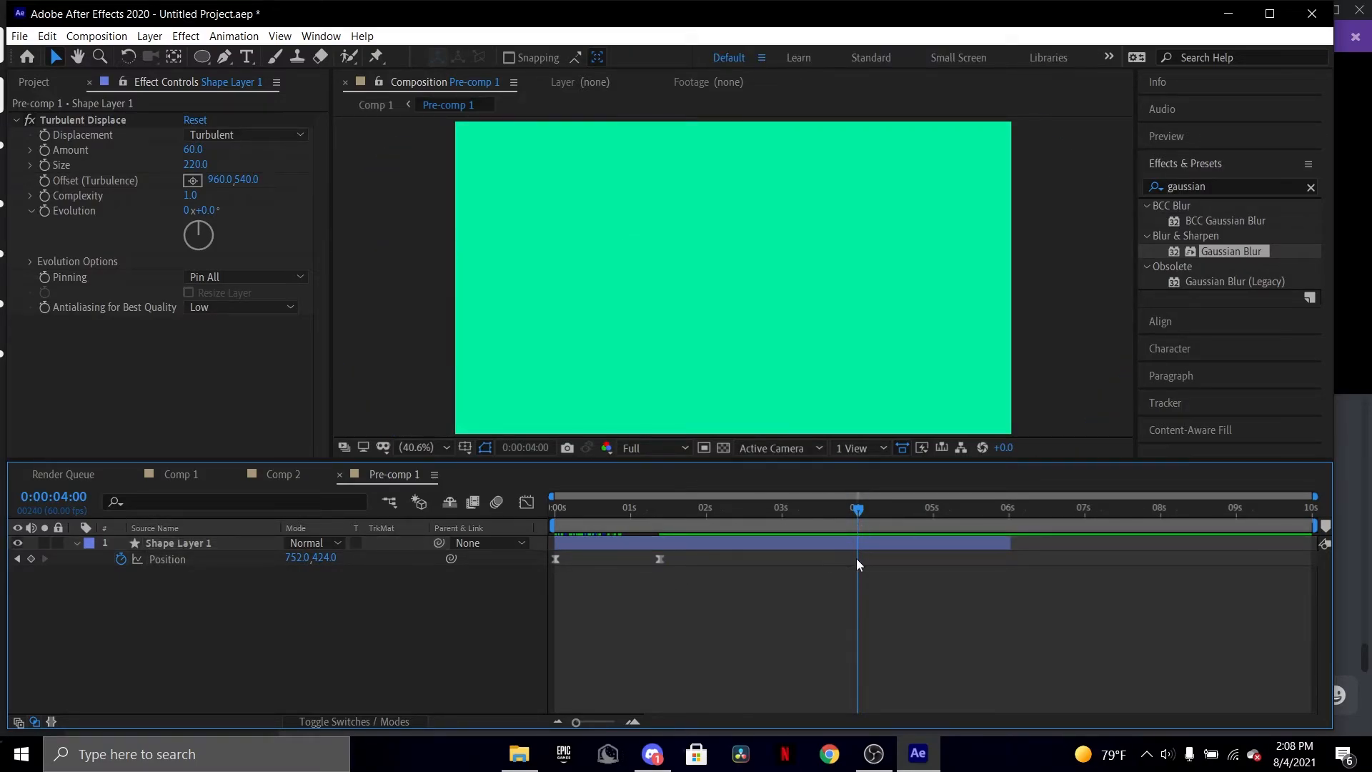
{"action": "left_click", "coordinate": [865, 550]}
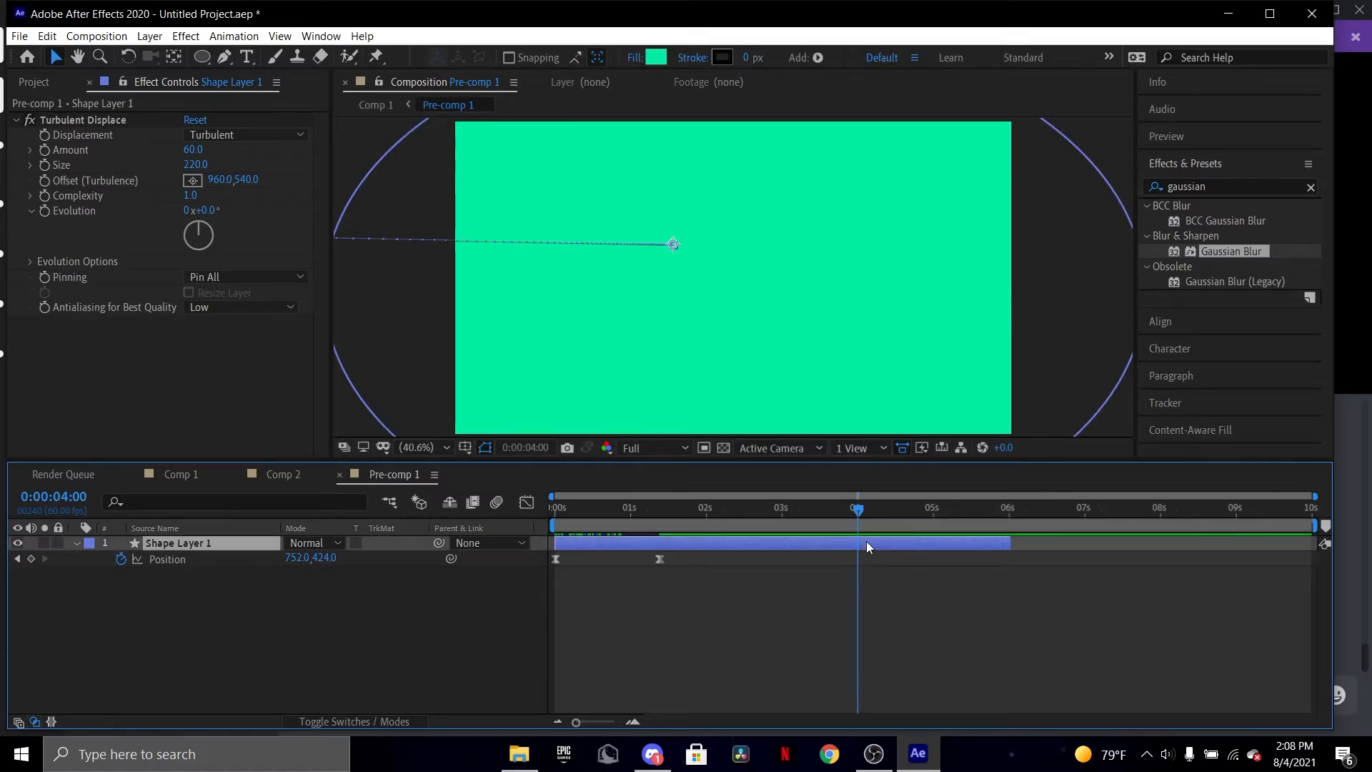
{"action": "key", "text": "alt+shift+p"}
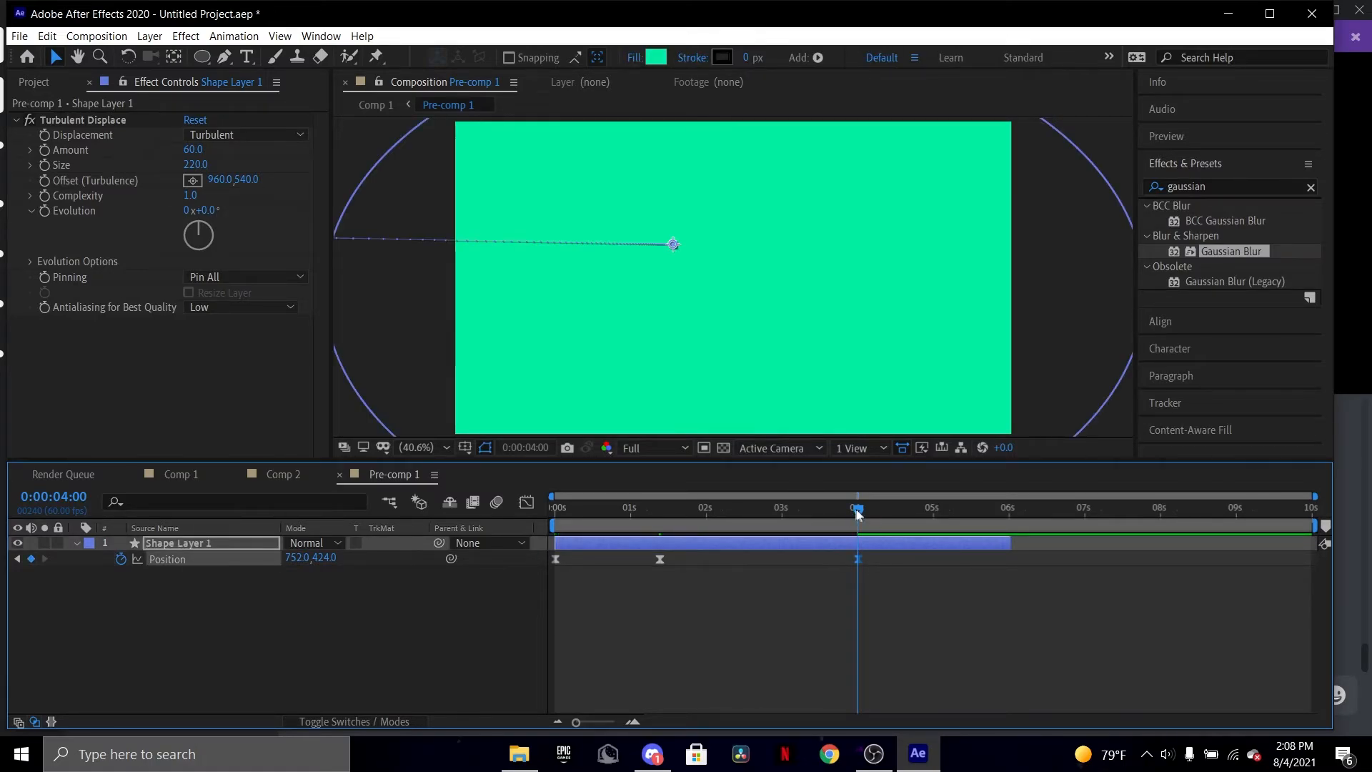
Copy Shape Layer 1's starting Position keyframe to 0:00:05:15 and play back the wipe-out.
{"action": "left_click_drag", "start_coordinate": [858, 513], "coordinate": [949, 542]}
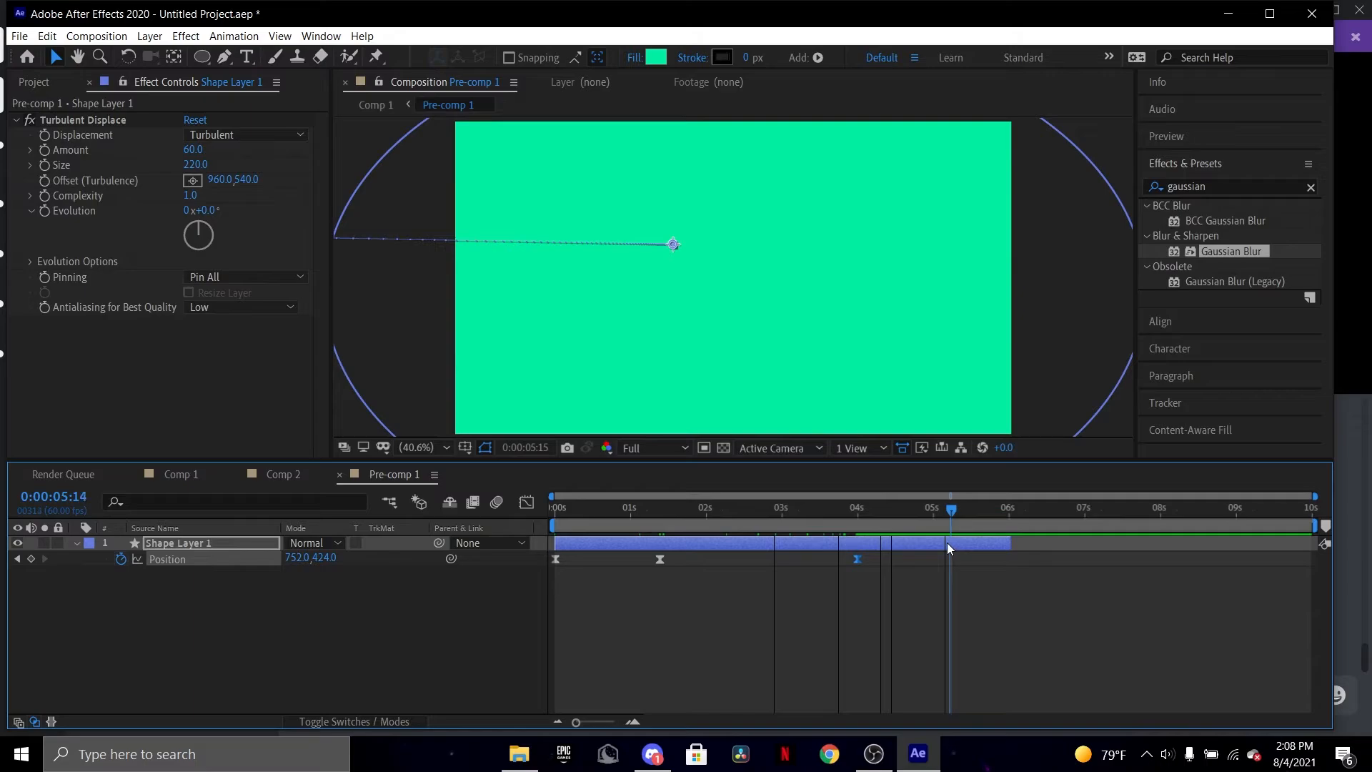
{"action": "key", "text": "Page_Down"}
{"action": "key", "text": "Page_Up"}
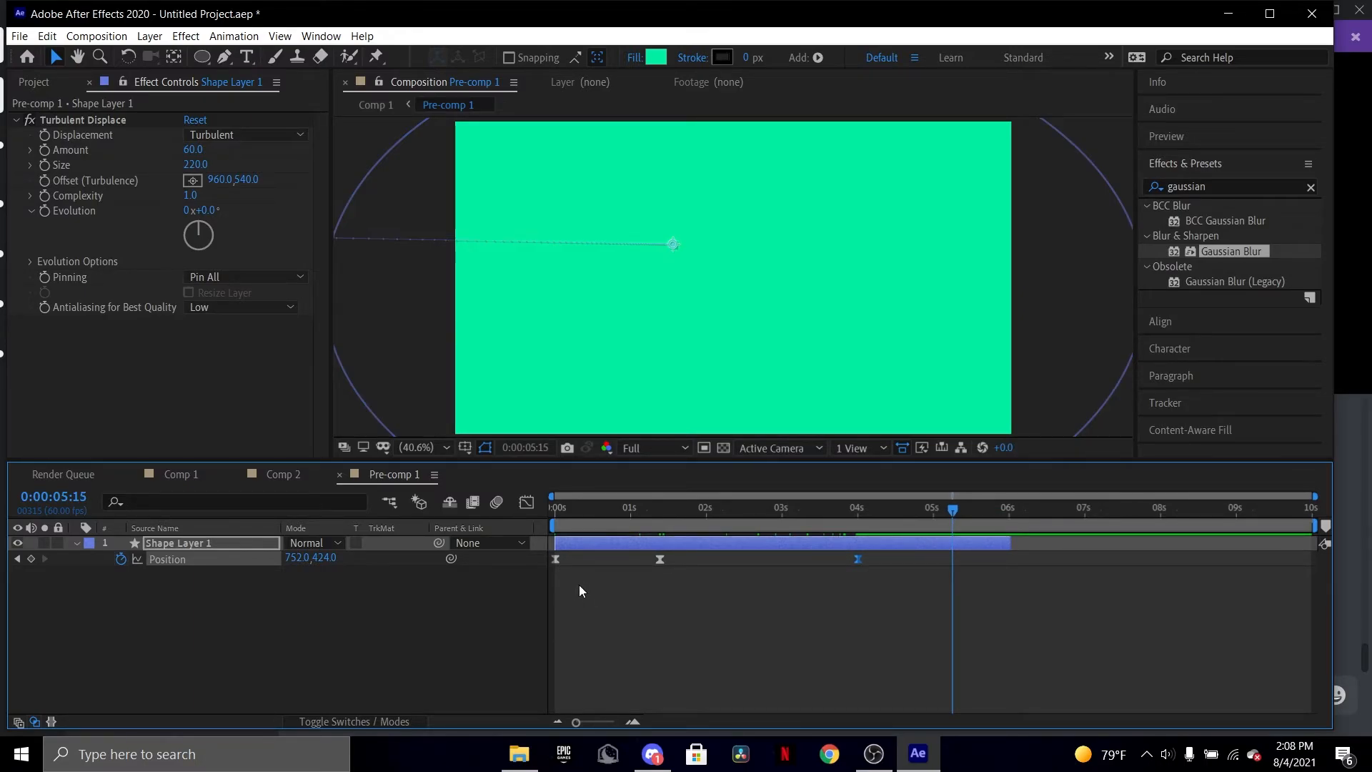
{"action": "left_click_drag", "start_coordinate": [579, 584], "coordinate": [552, 556]}
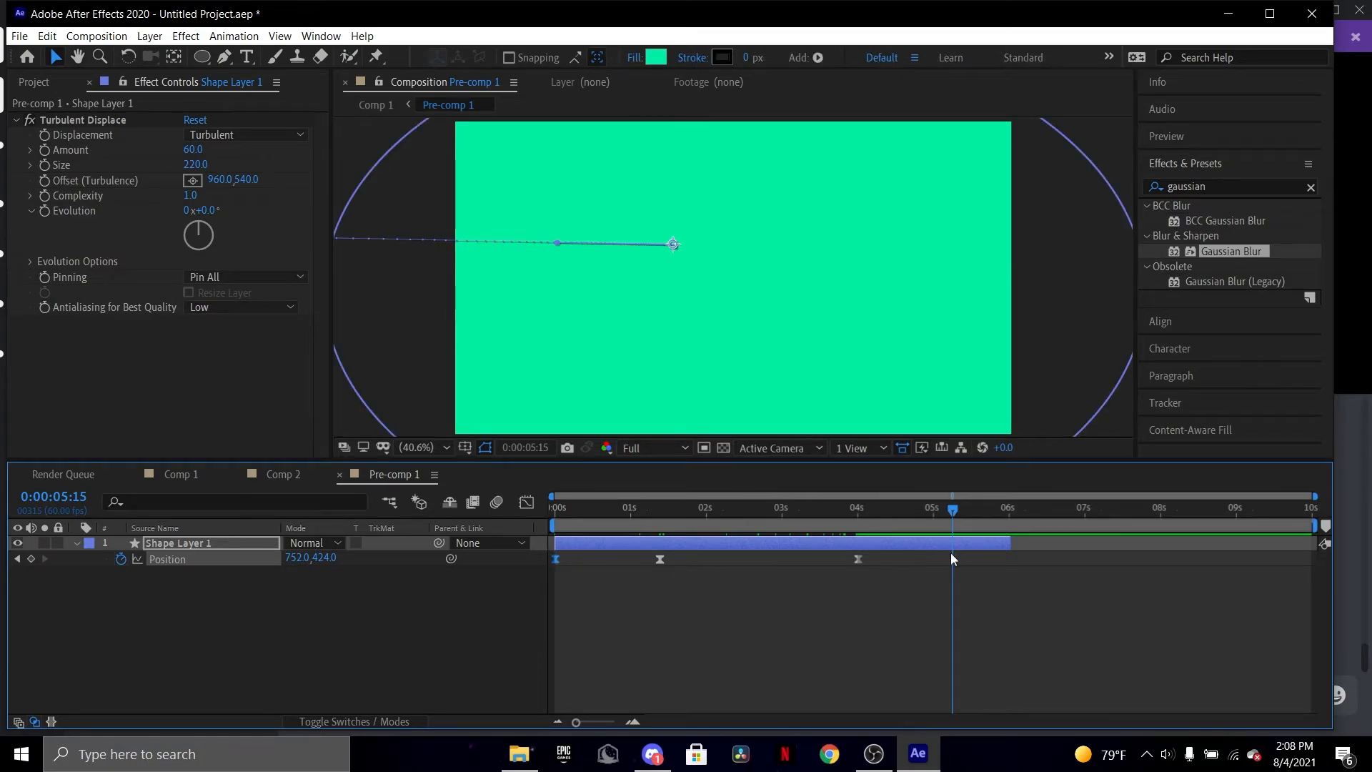
{"action": "key", "text": "ctrl+c"}
{"action": "key", "text": "ctrl+v"}
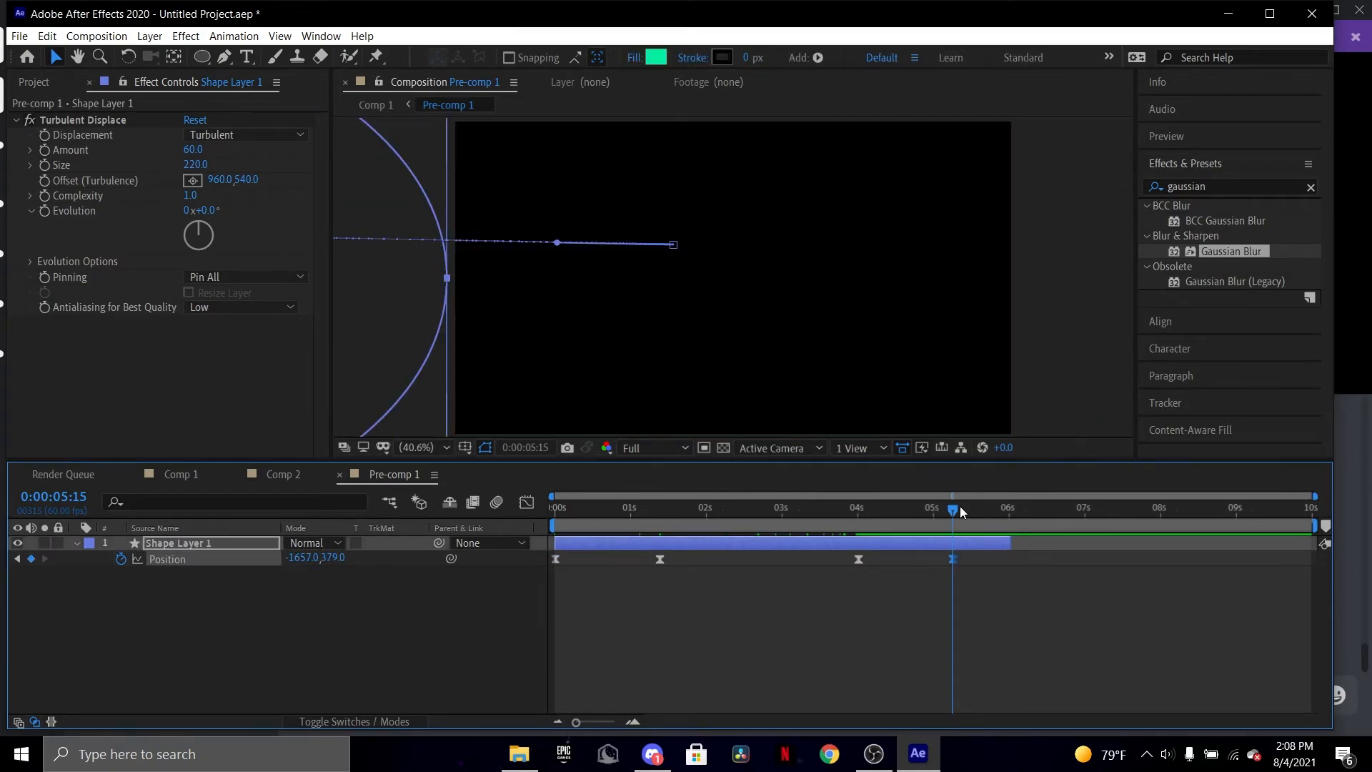
{"action": "left_click_drag", "start_coordinate": [959, 505], "coordinate": [833, 511]}
{"action": "key", "text": "space"}
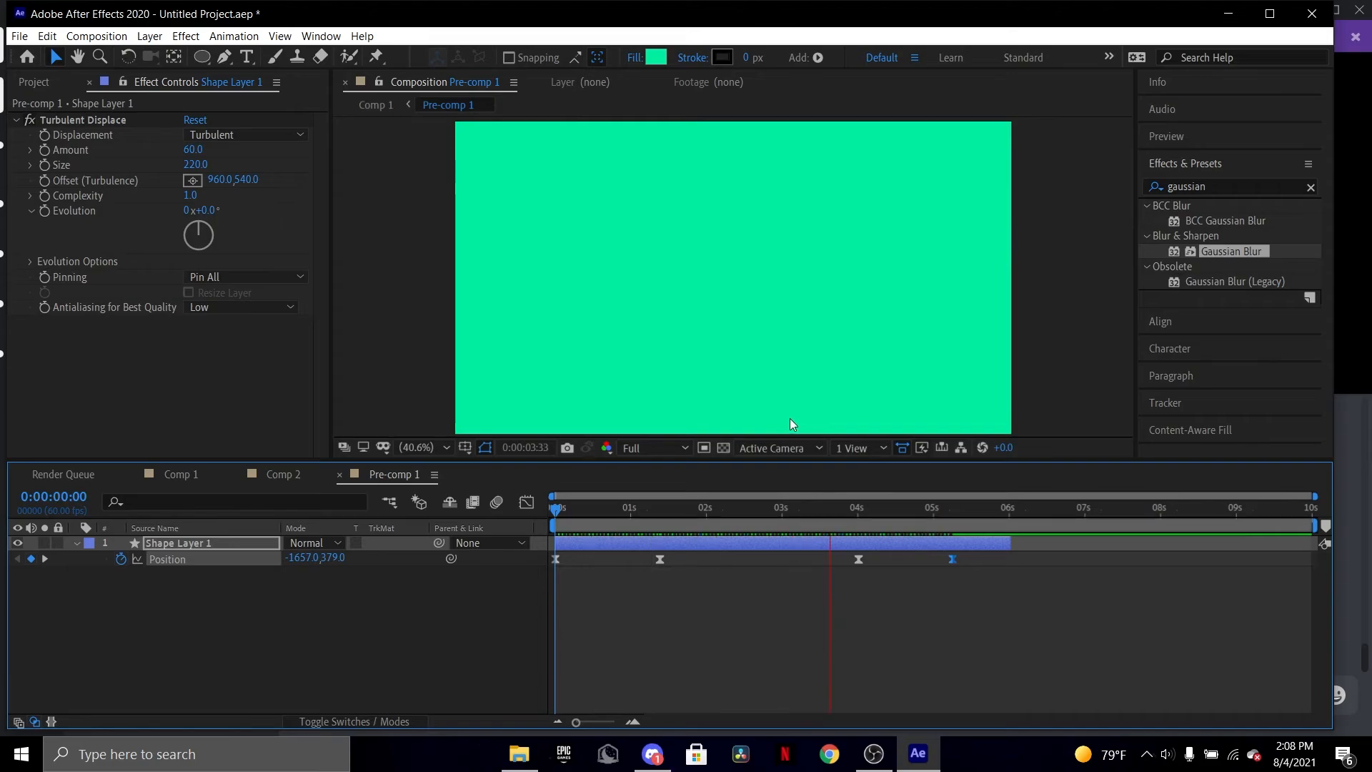
{"action": "key", "text": "space"}
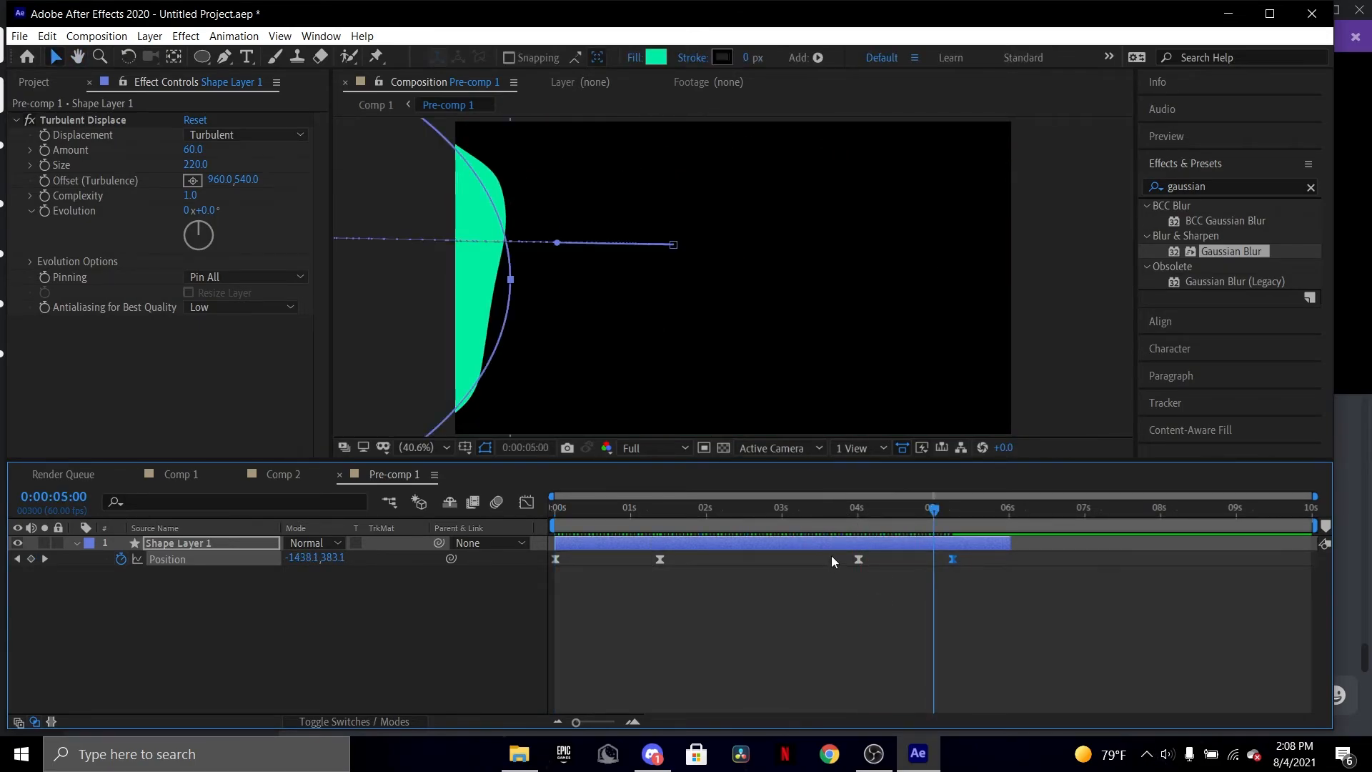
Move Shape Layer 1's last two Position keyframes earlier to about 2.8 and 4 seconds and play back the wipe.
{"action": "left_click_drag", "start_coordinate": [831, 555], "coordinate": [986, 600]}
{"action": "left_click_drag", "start_coordinate": [857, 561], "coordinate": [808, 565]}
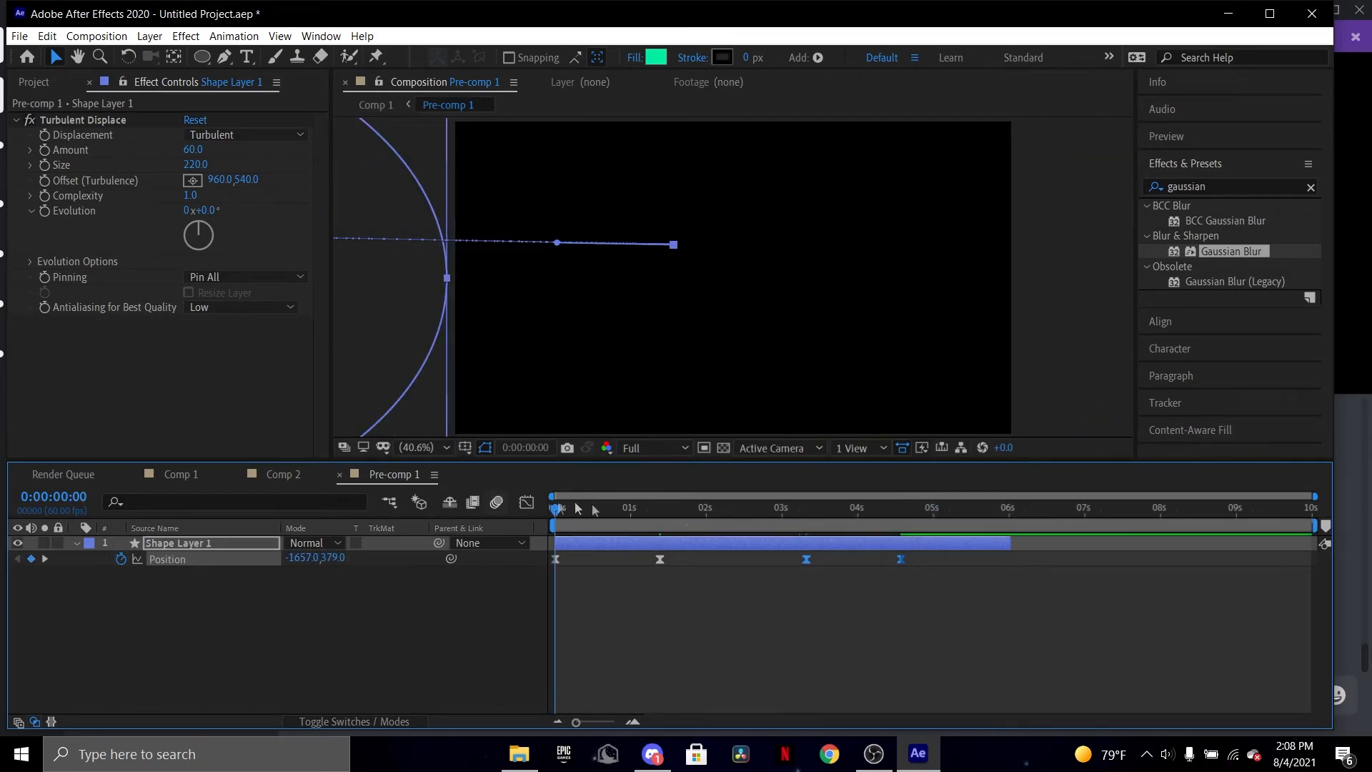
{"action": "key", "text": "space"}
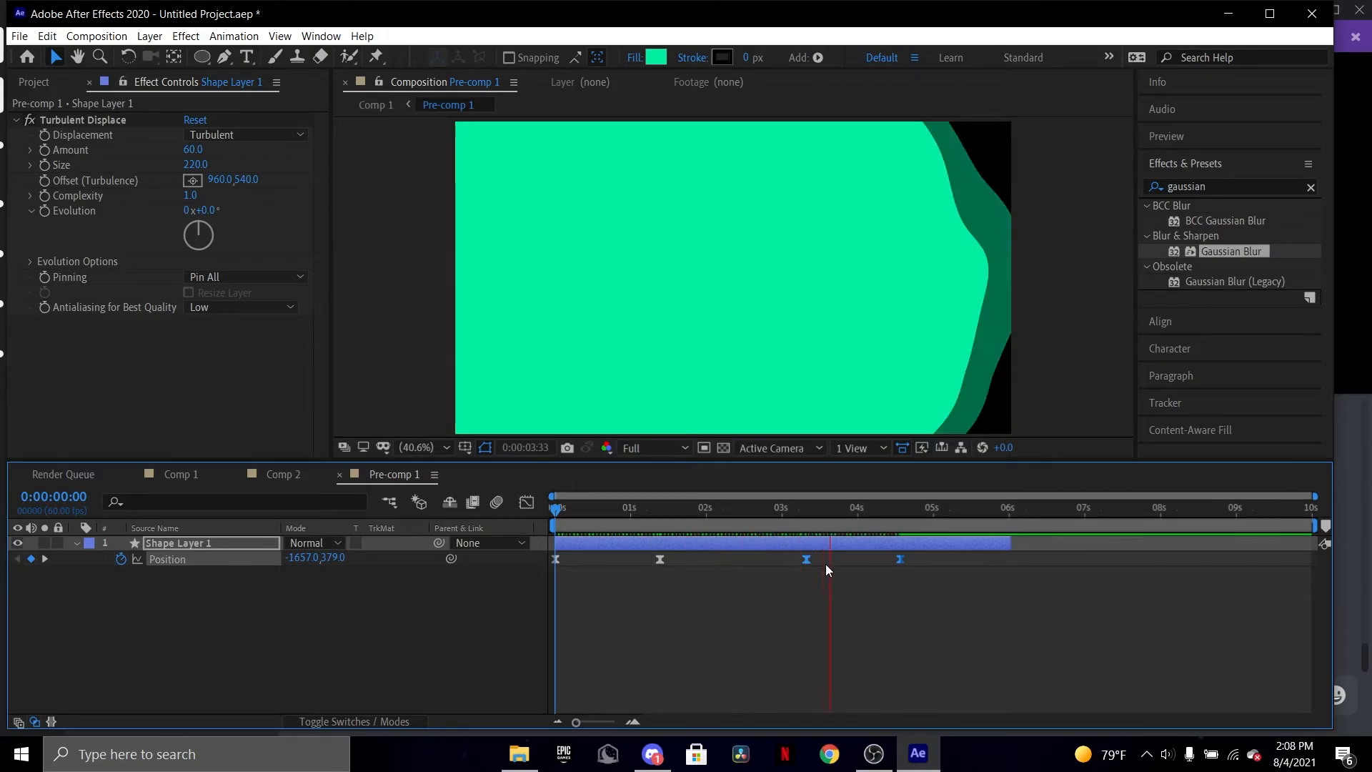
{"action": "left_click_drag", "start_coordinate": [808, 558], "coordinate": [767, 559]}
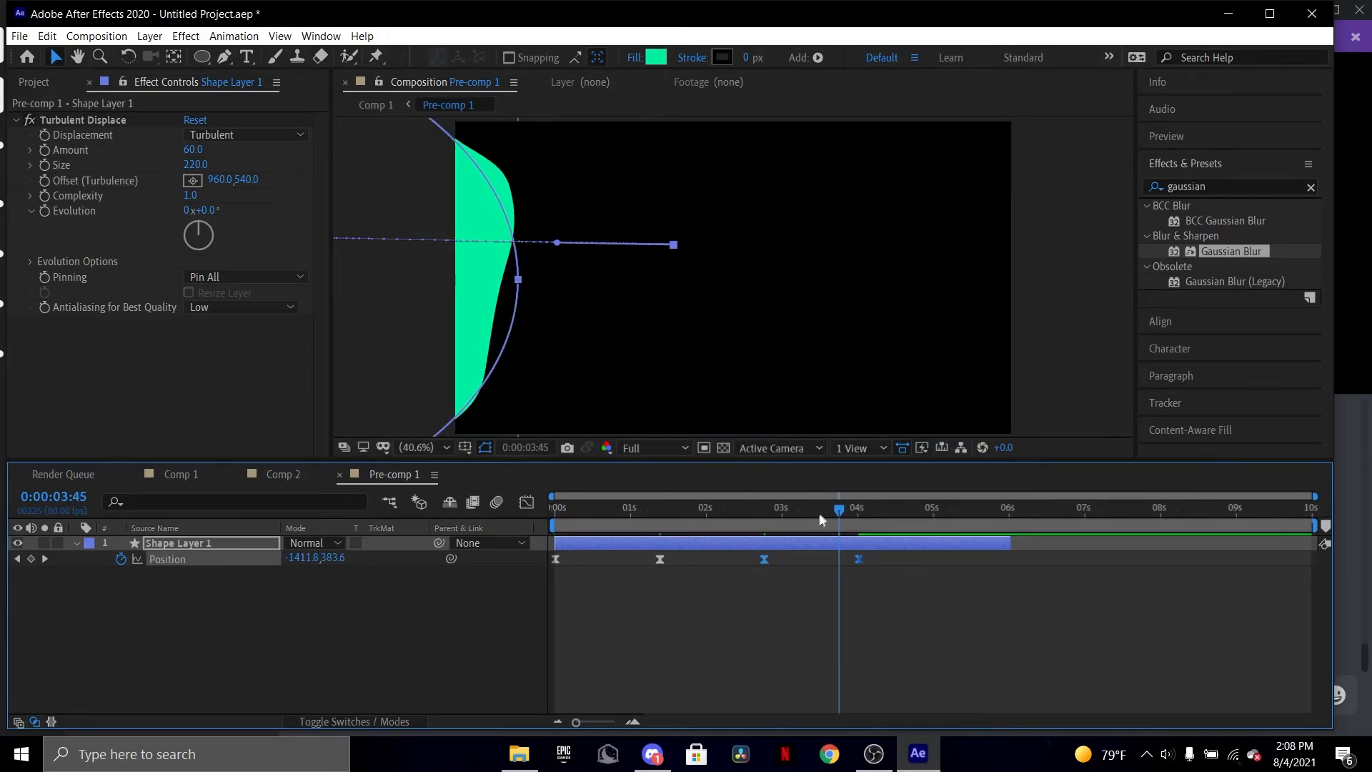
{"action": "key", "text": "space"}
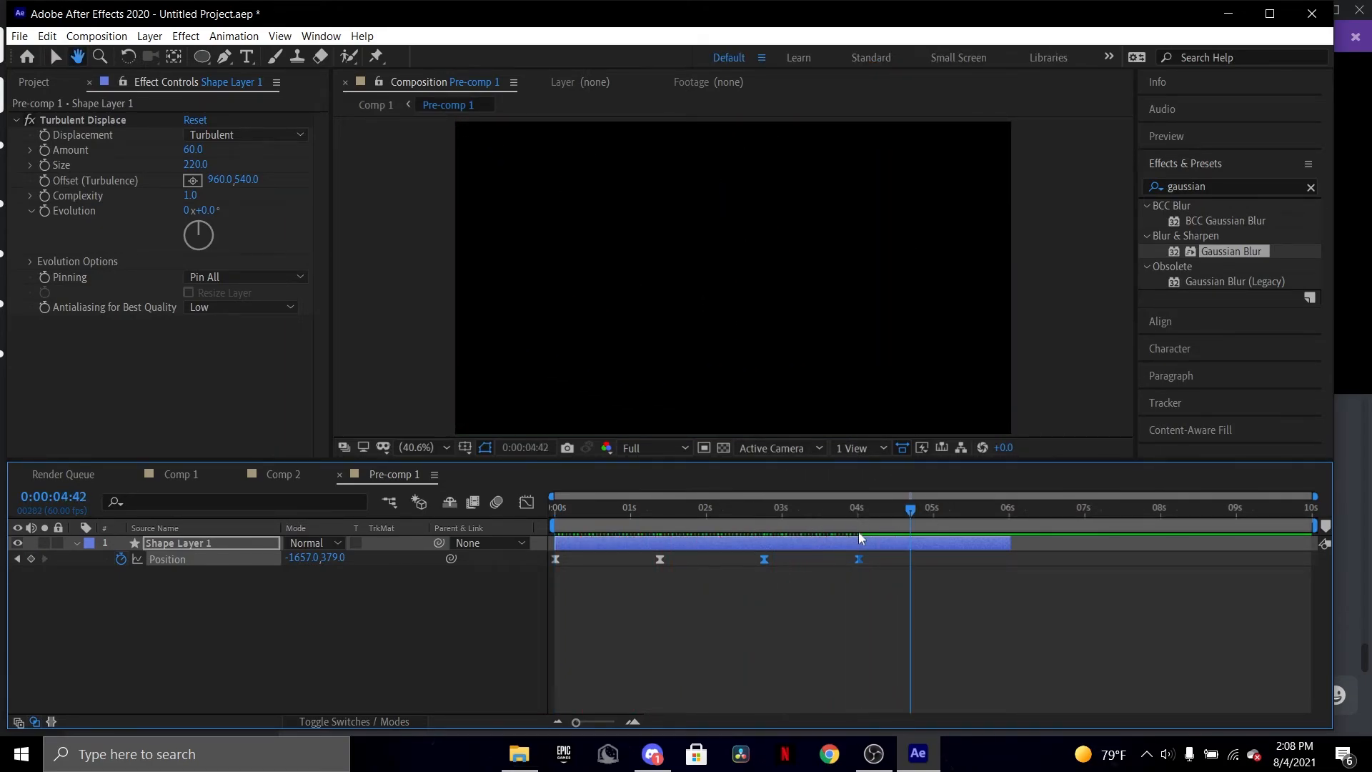
{"action": "key", "text": "space"}
Reshape the wipe-out's speed curve to peak early, stretching the last keyframe's ease to about the middle of the motion, and play it back.
{"action": "left_click", "coordinate": [526, 503]}
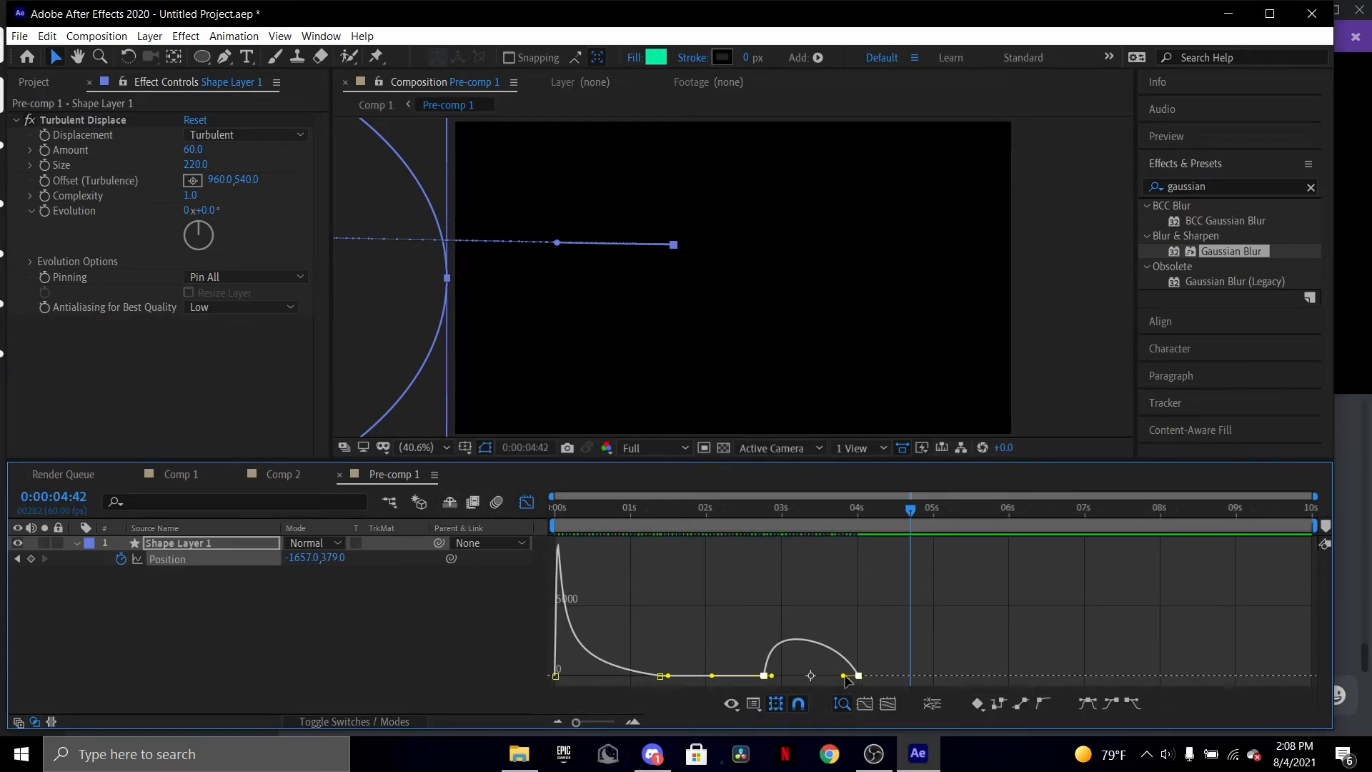
{"action": "left_click_drag", "start_coordinate": [846, 679], "coordinate": [789, 672]}
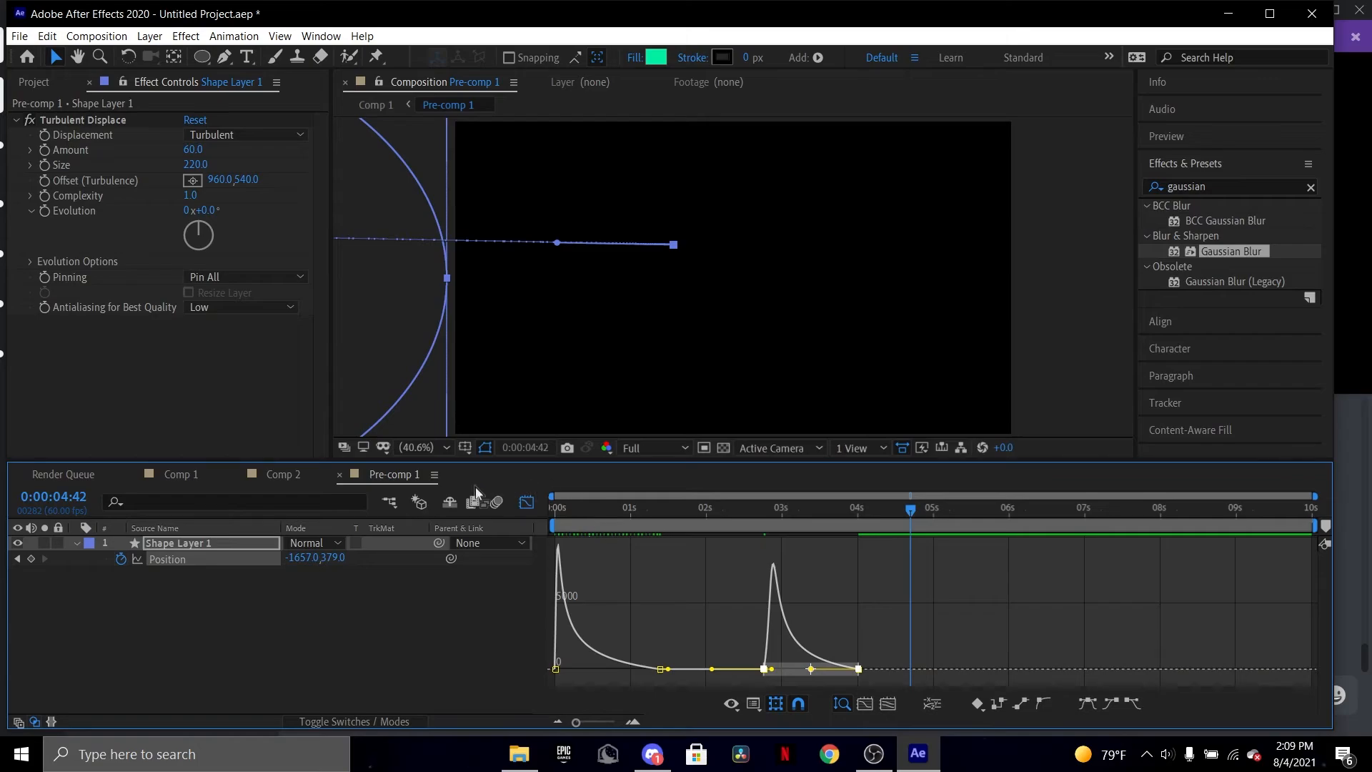
{"action": "left_click", "coordinate": [526, 503]}
{"action": "key", "text": "space"}
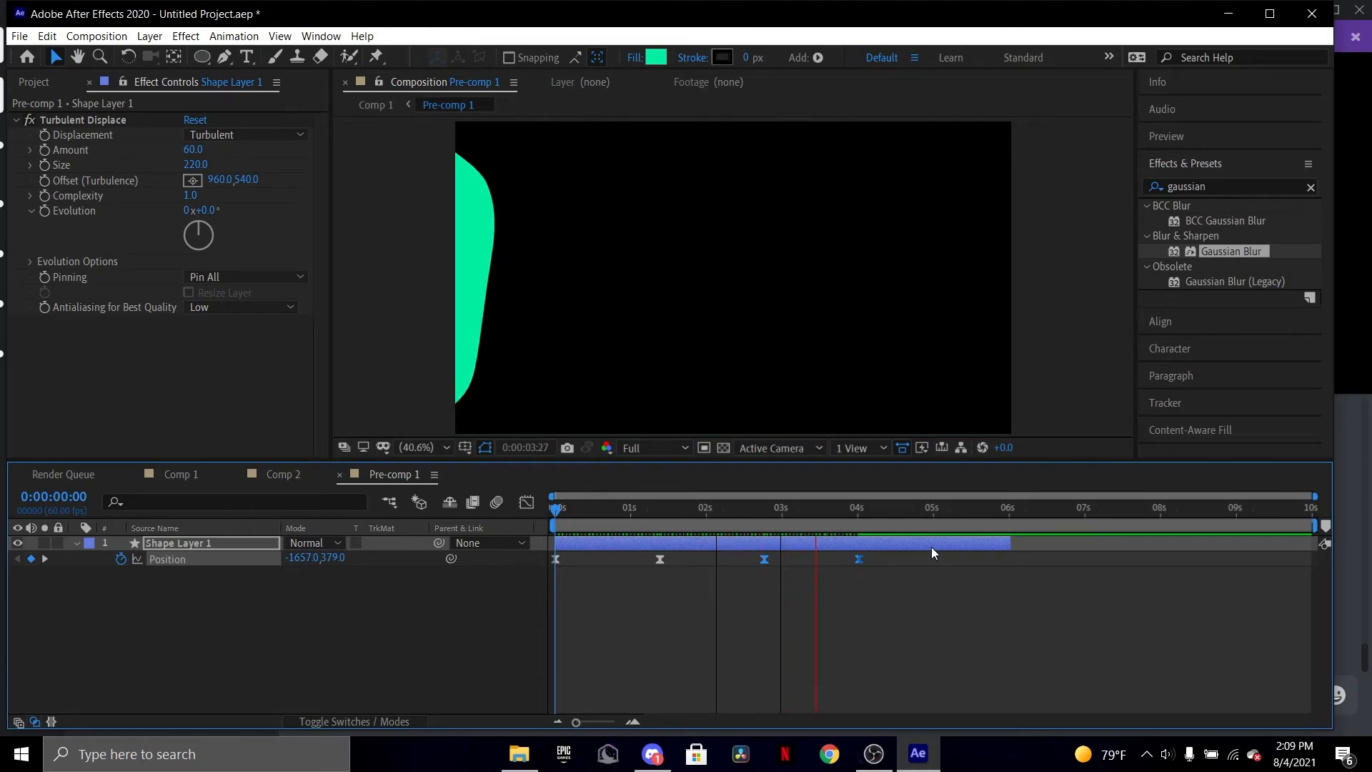
{"action": "key", "text": "space"}
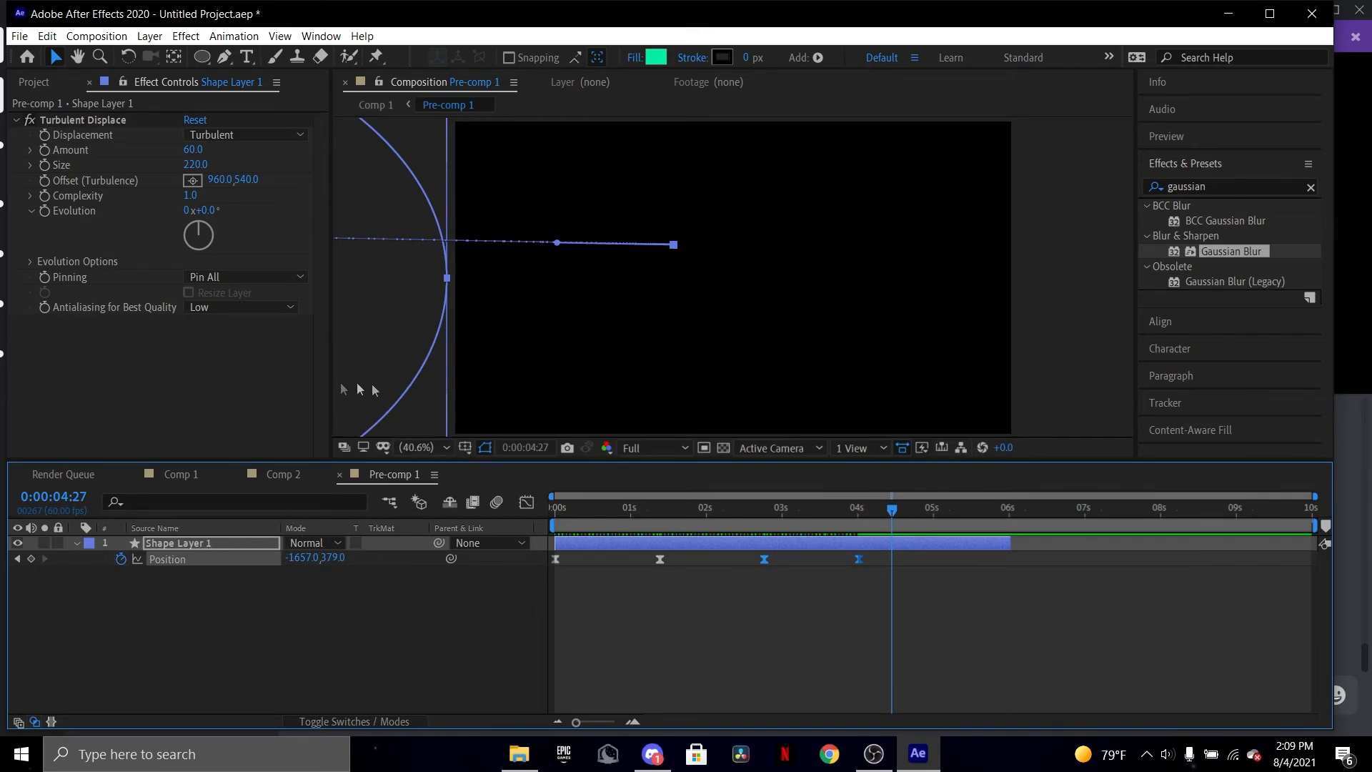
In Comp 1, copy the BAYJER_x2.png layer's starting Position, Scale and Rotation keyframes to 0:00:02:54 and play back the logo's exit.
{"action": "left_click", "coordinate": [180, 474]}
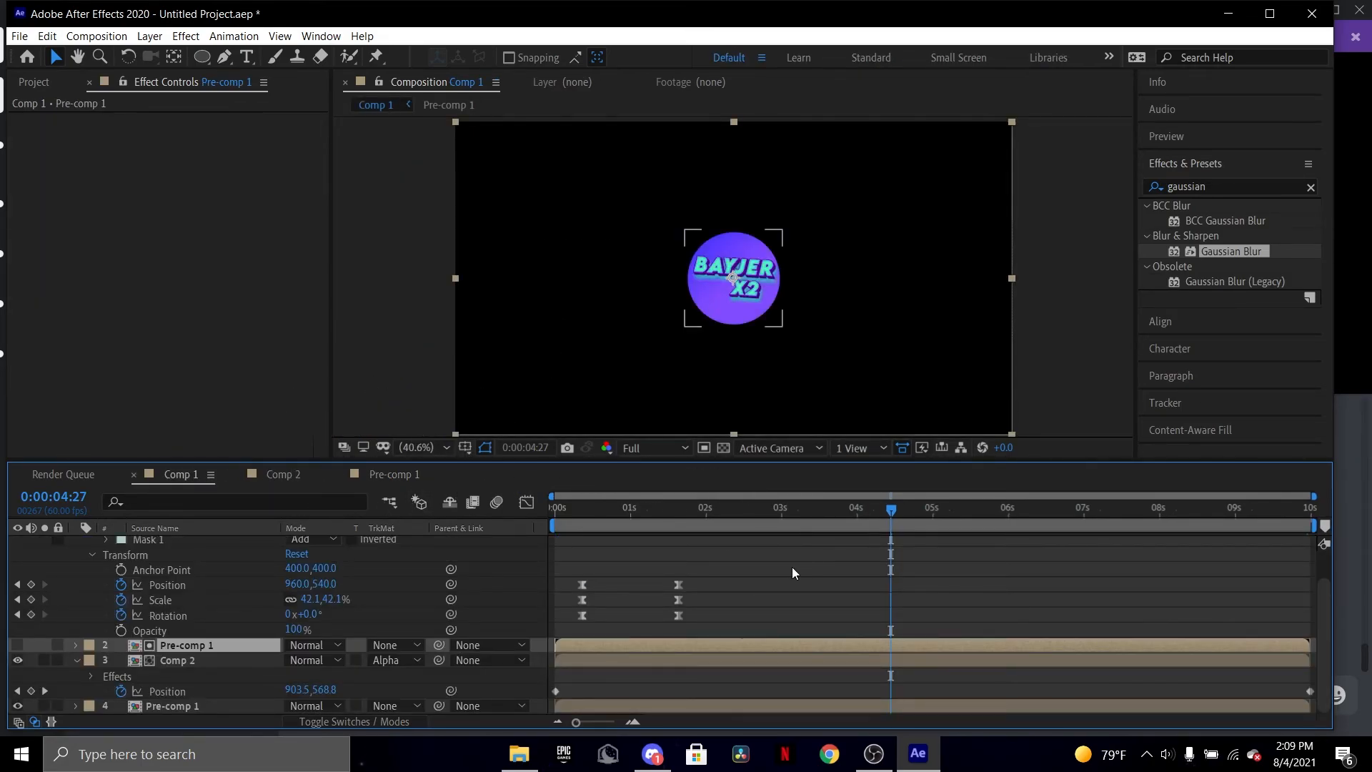
{"action": "left_click_drag", "start_coordinate": [899, 515], "coordinate": [364, 520]}
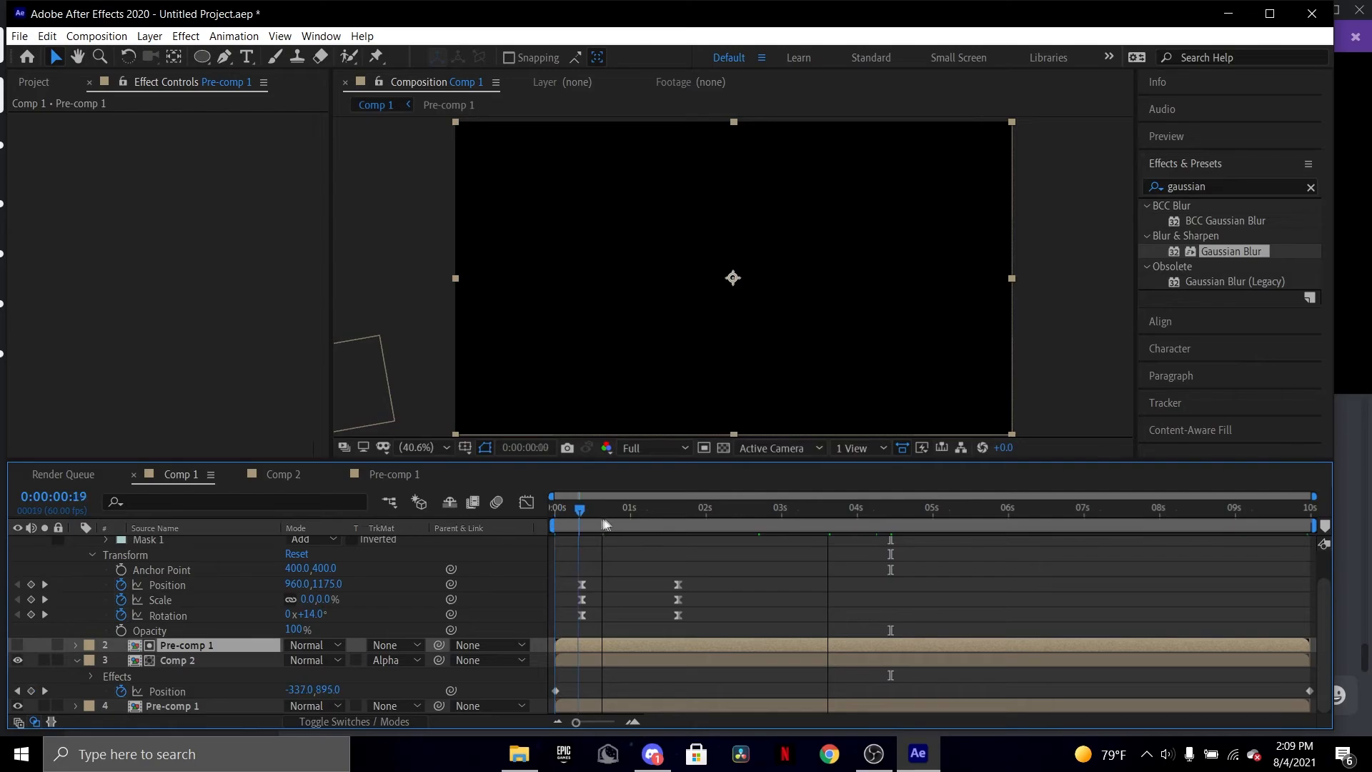
{"action": "left_click_drag", "start_coordinate": [605, 523], "coordinate": [773, 523]}
{"action": "key", "text": "ctrl+Up"}
{"action": "left_click_drag", "start_coordinate": [606, 592], "coordinate": [570, 673]}
{"action": "left_click", "coordinate": [793, 550]}
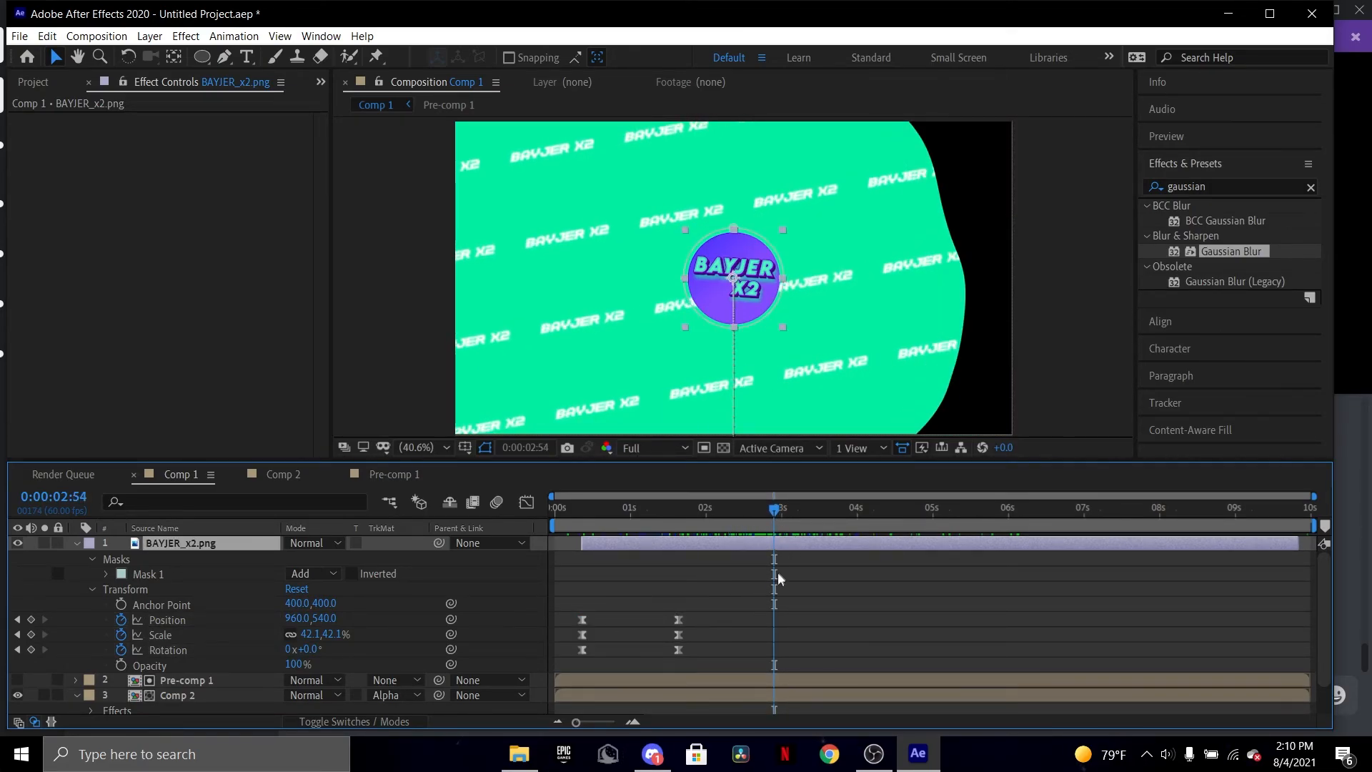
{"action": "key", "text": "ctrl+v"}
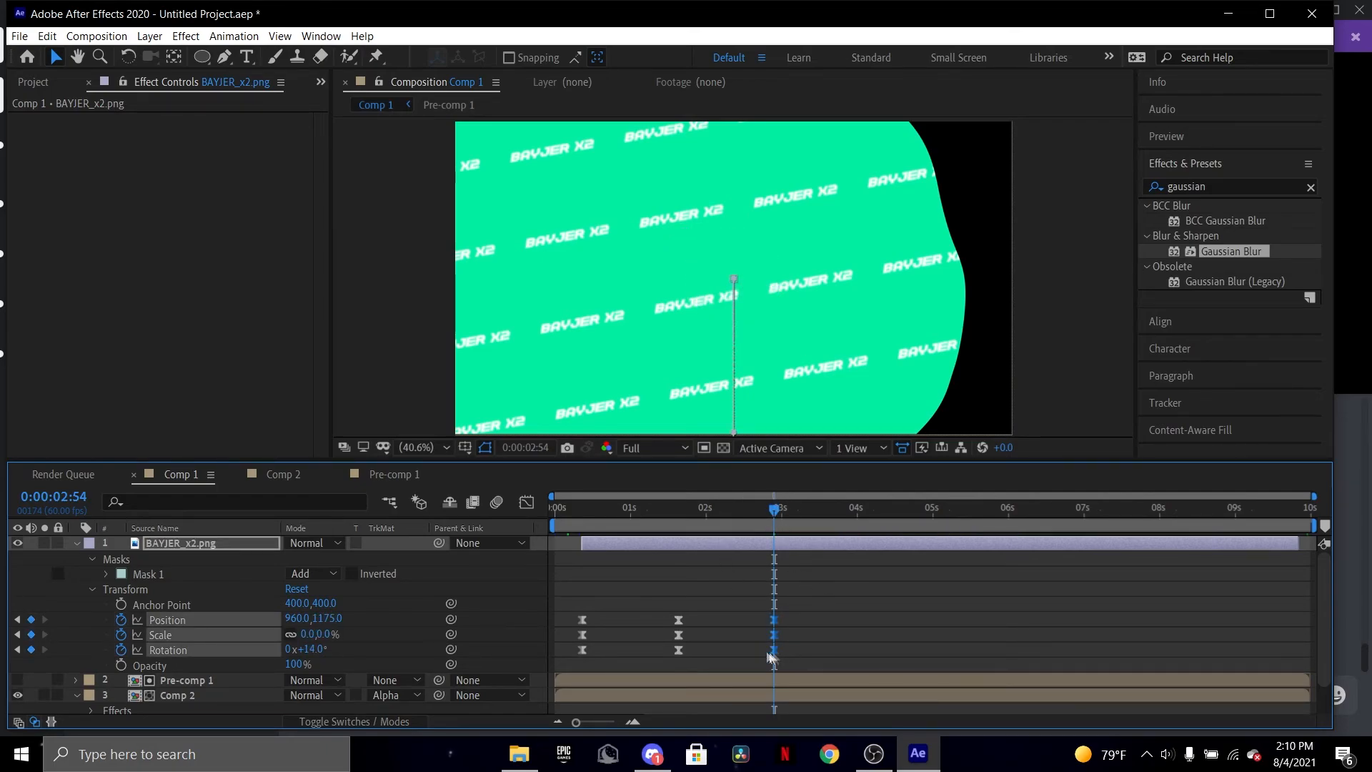
{"action": "key", "text": "space"}
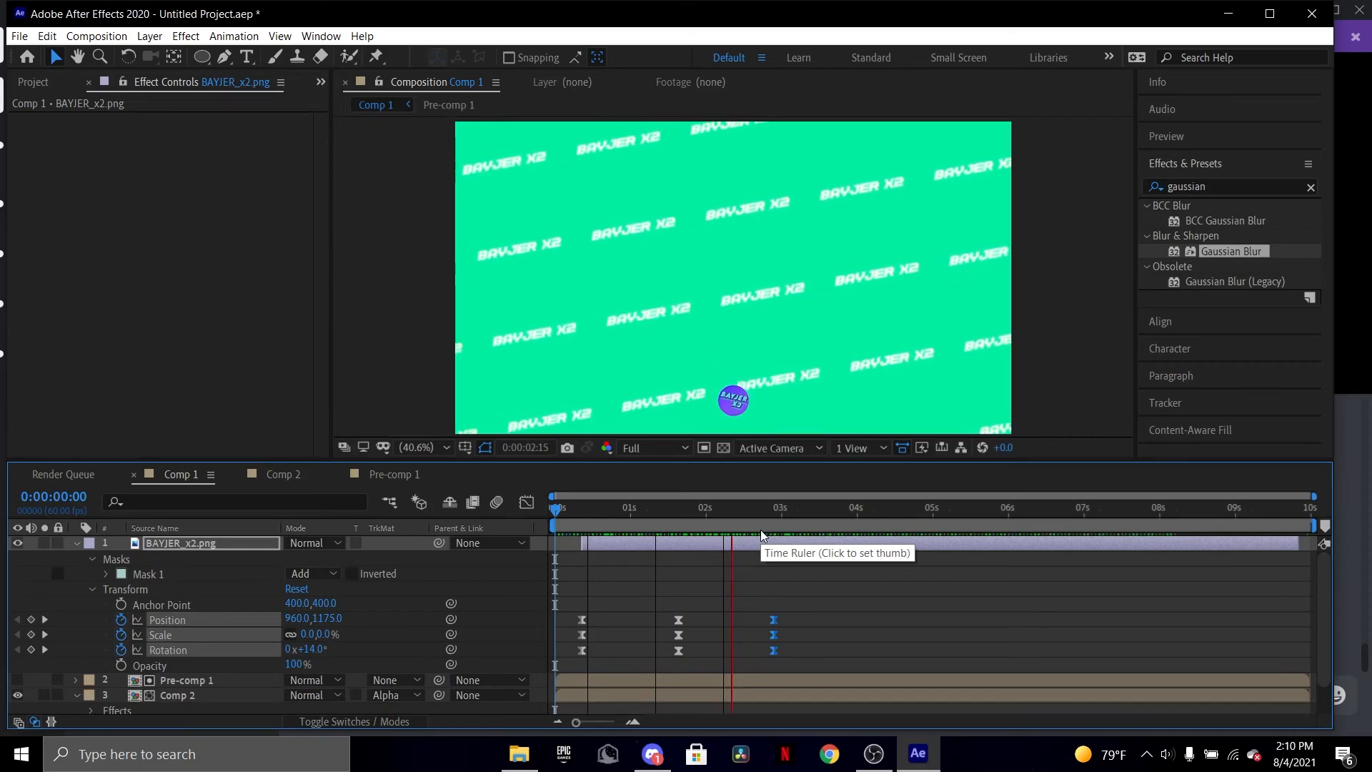
{"action": "key", "text": "space"}
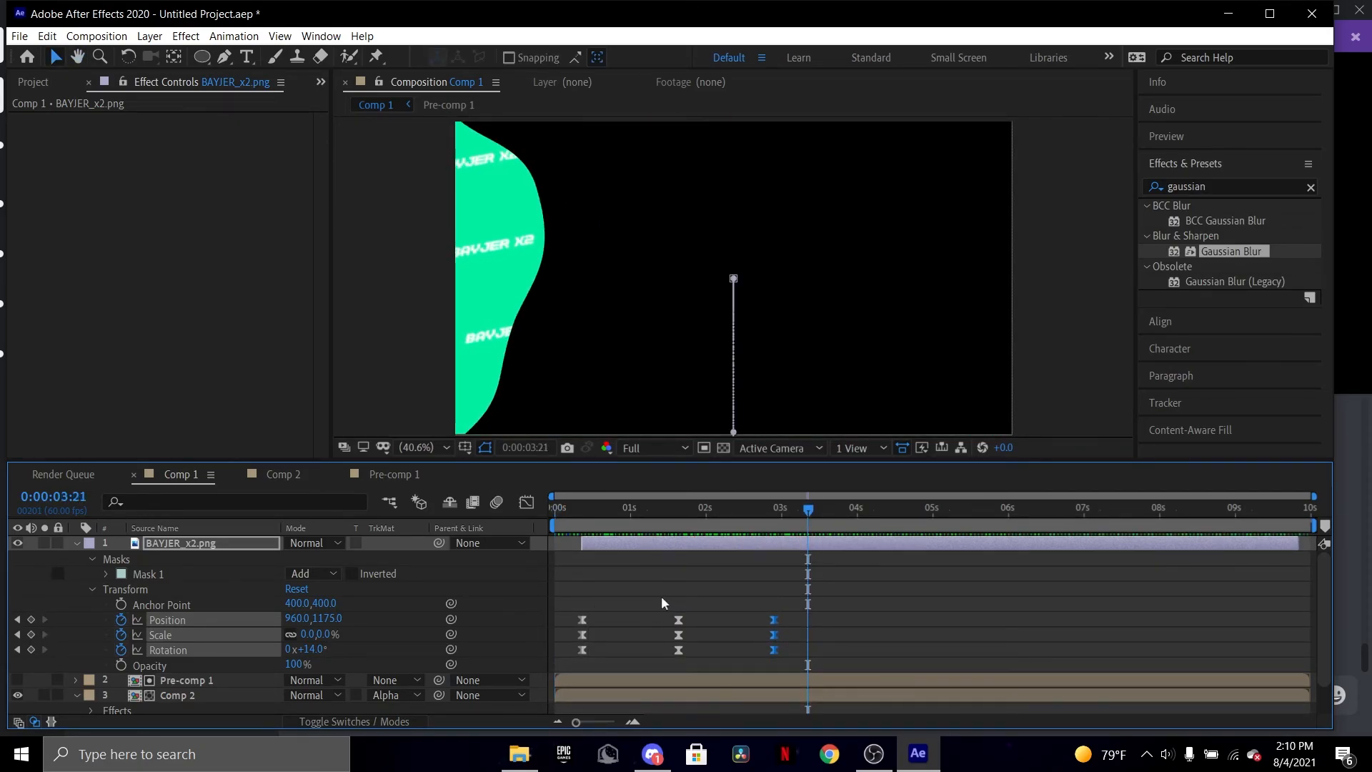
Reshape the logo's exit speed curves to peak early by raising the last Position, Scale and Rotation keyframes' ease to 100% influence.
{"action": "left_click_drag", "start_coordinate": [661, 594], "coordinate": [812, 661]}
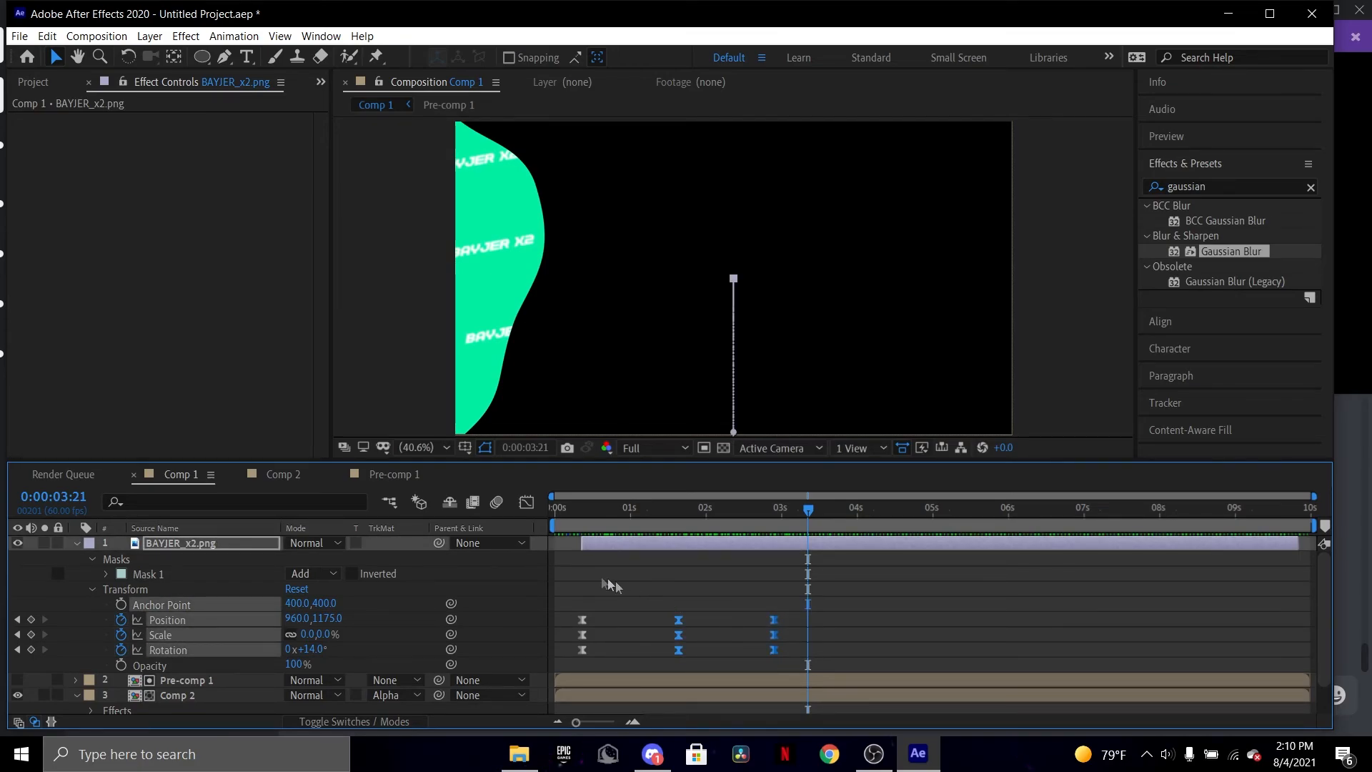
{"action": "left_click", "coordinate": [527, 503]}
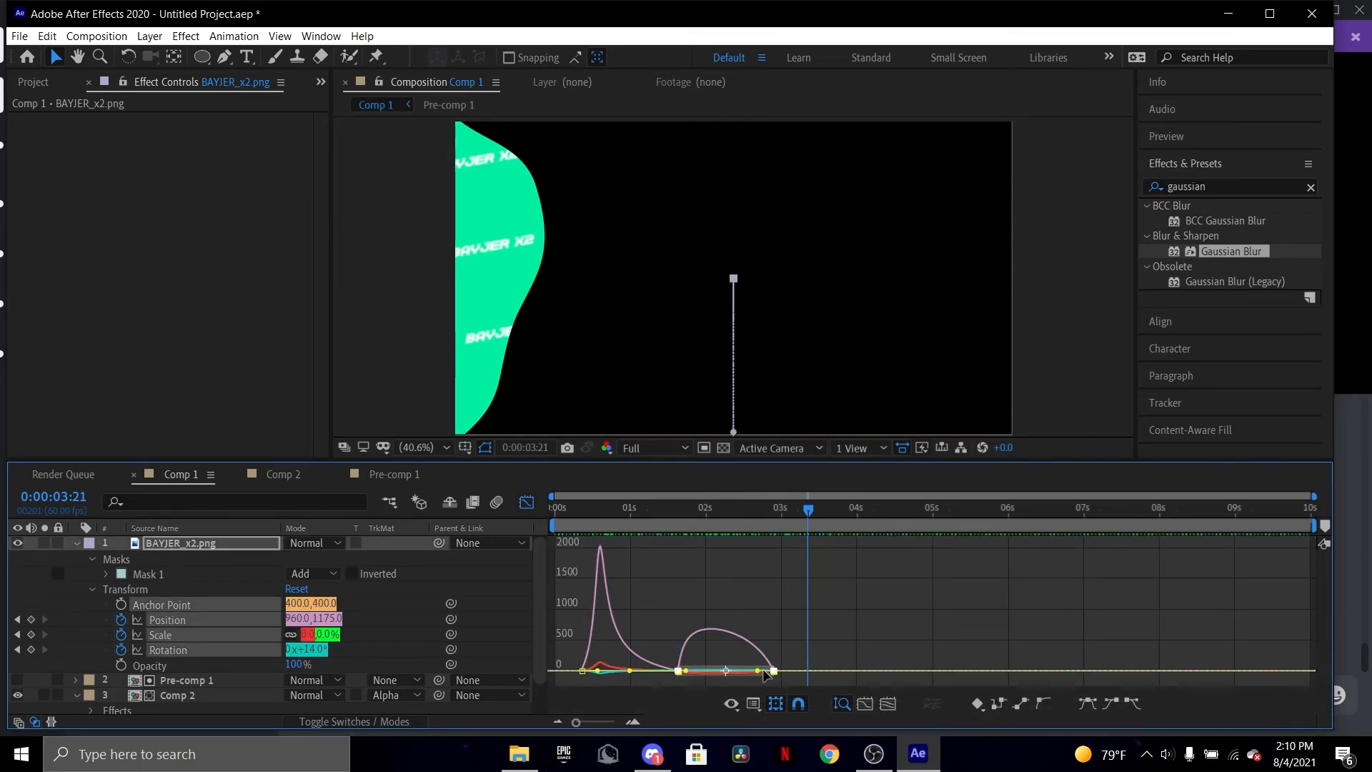
{"action": "left_click_drag", "start_coordinate": [758, 672], "coordinate": [716, 675]}
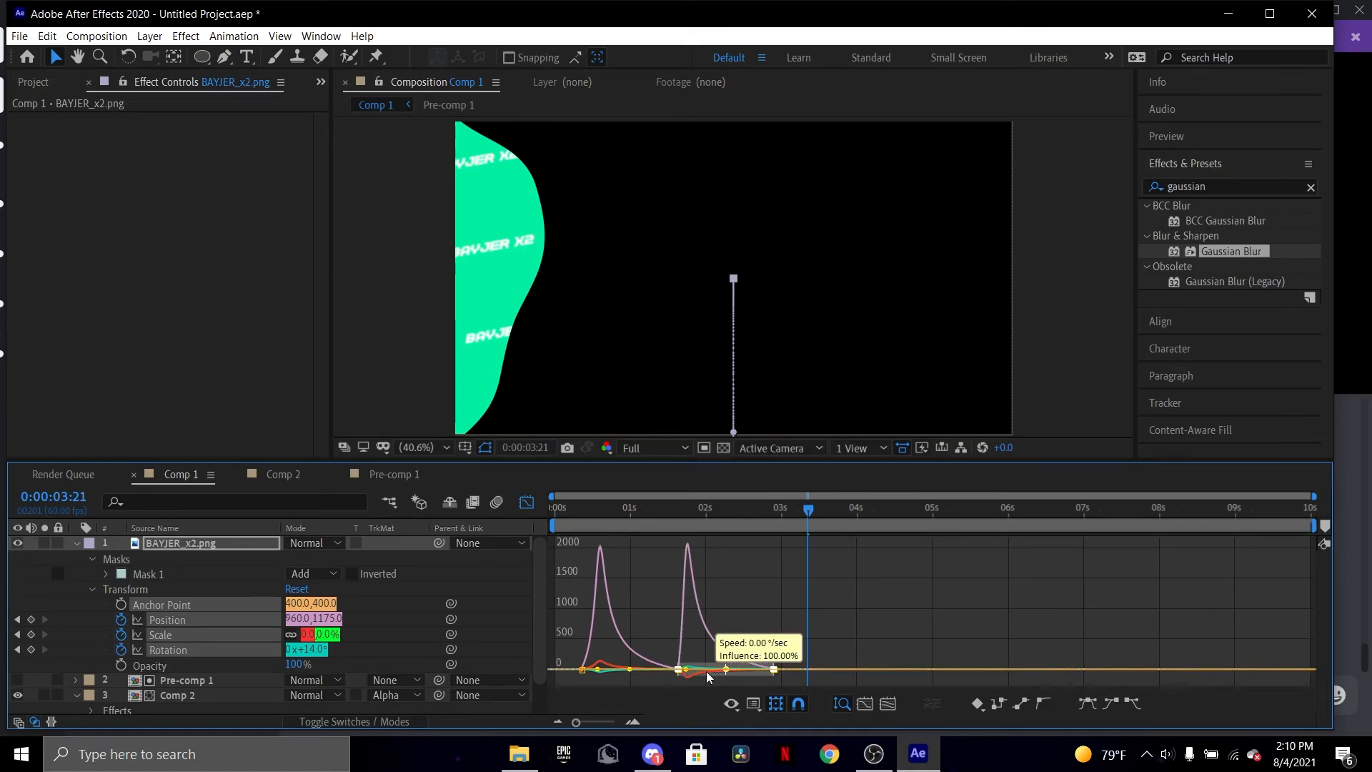
{"action": "left_click", "coordinate": [526, 503]}
{"action": "left_click", "coordinate": [778, 509]}
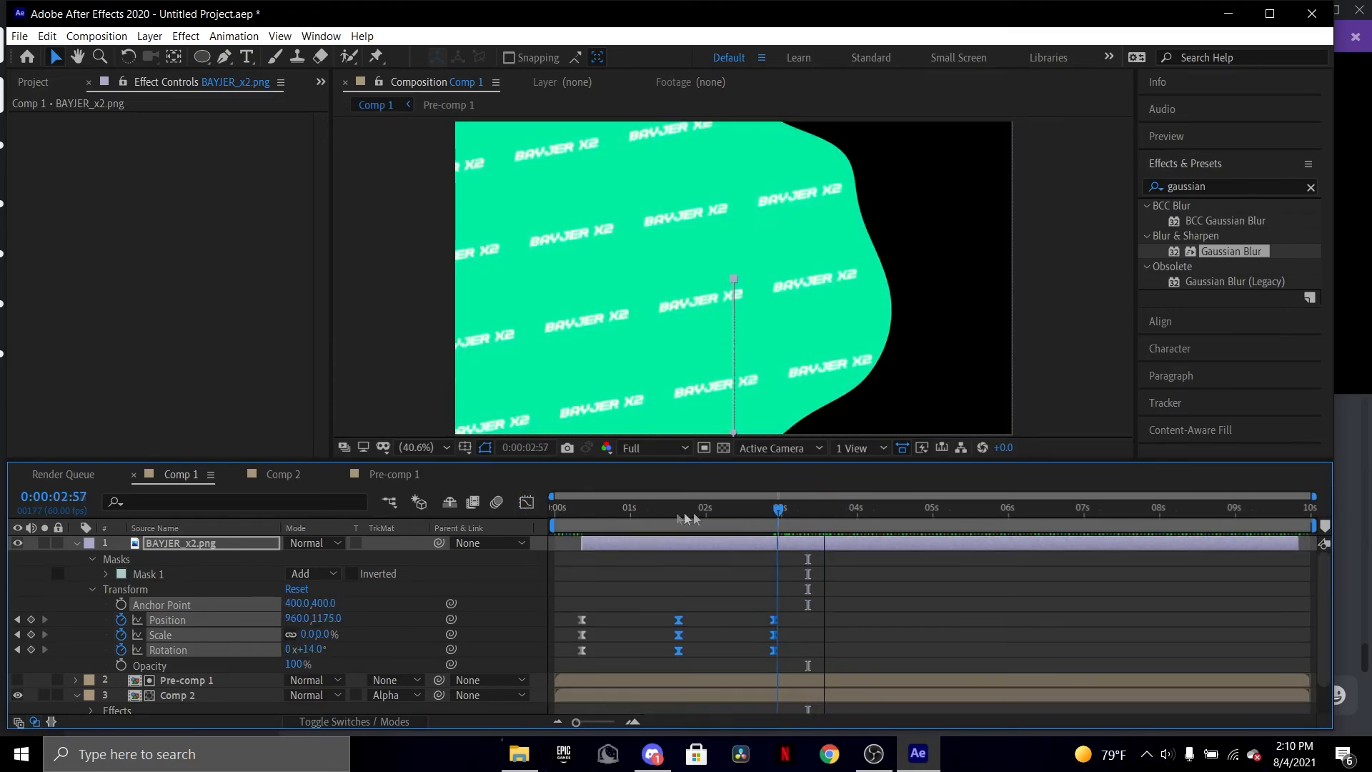
Move the BAYJER_x2.png layer's last two sets of Position, Scale and Rotation keyframes to about 2.3 and 3.5 seconds and play back the exit.
{"action": "key", "text": "space"}
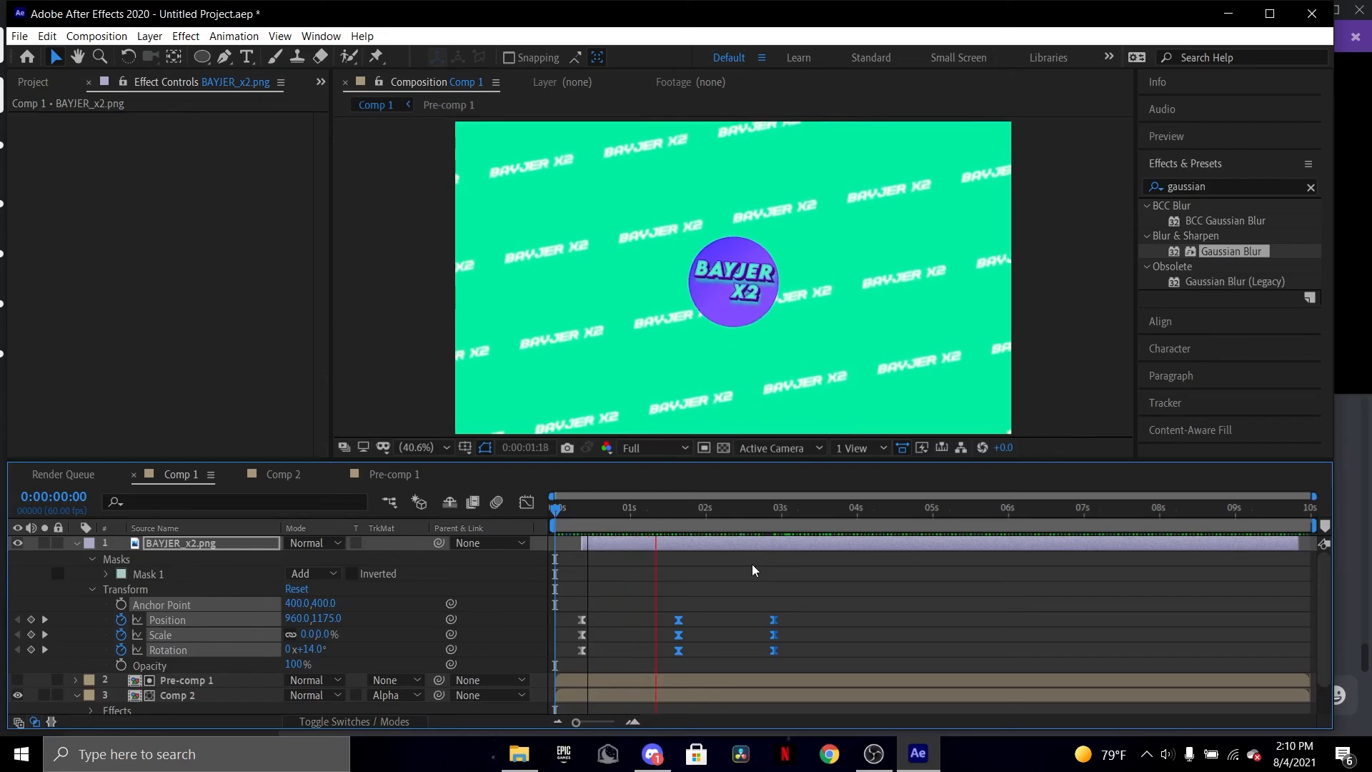
{"action": "key", "text": "space"}
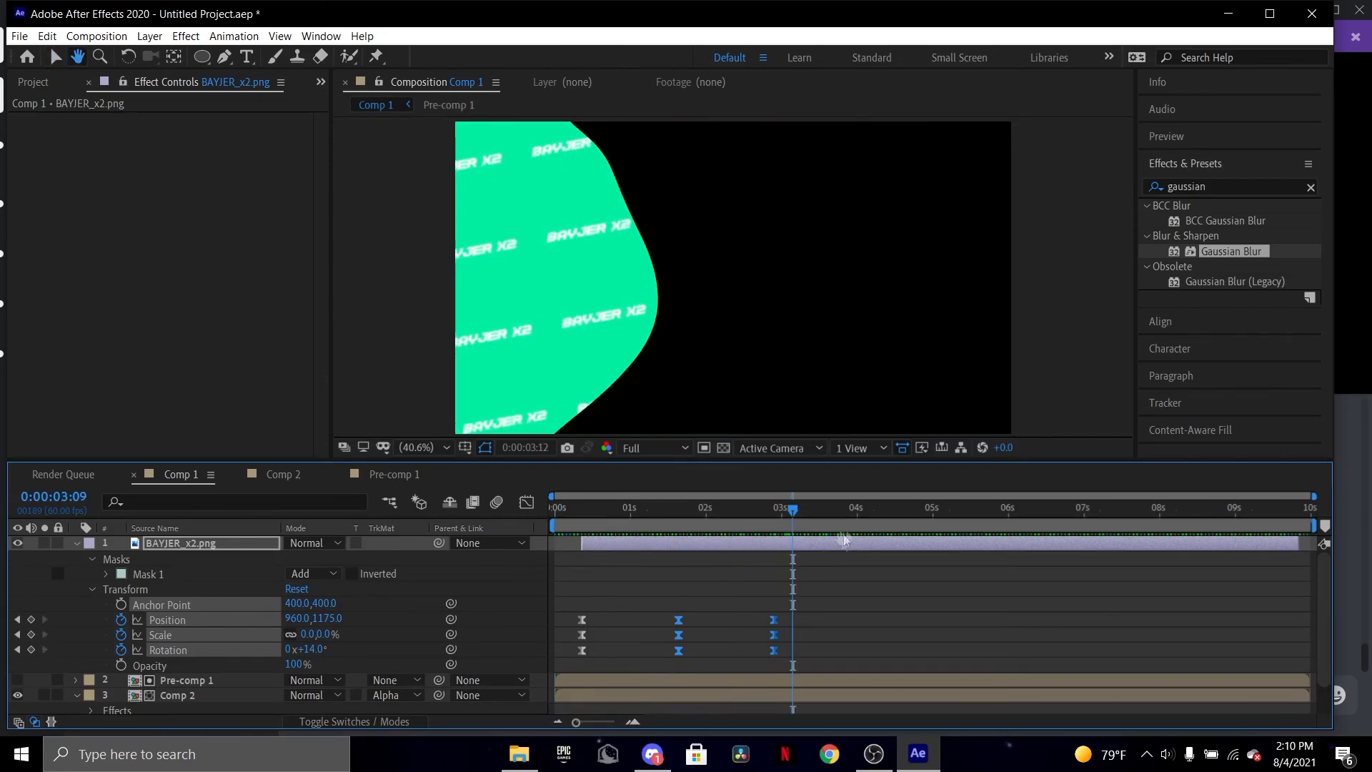
{"action": "left_click_drag", "start_coordinate": [773, 619], "coordinate": [791, 607]}
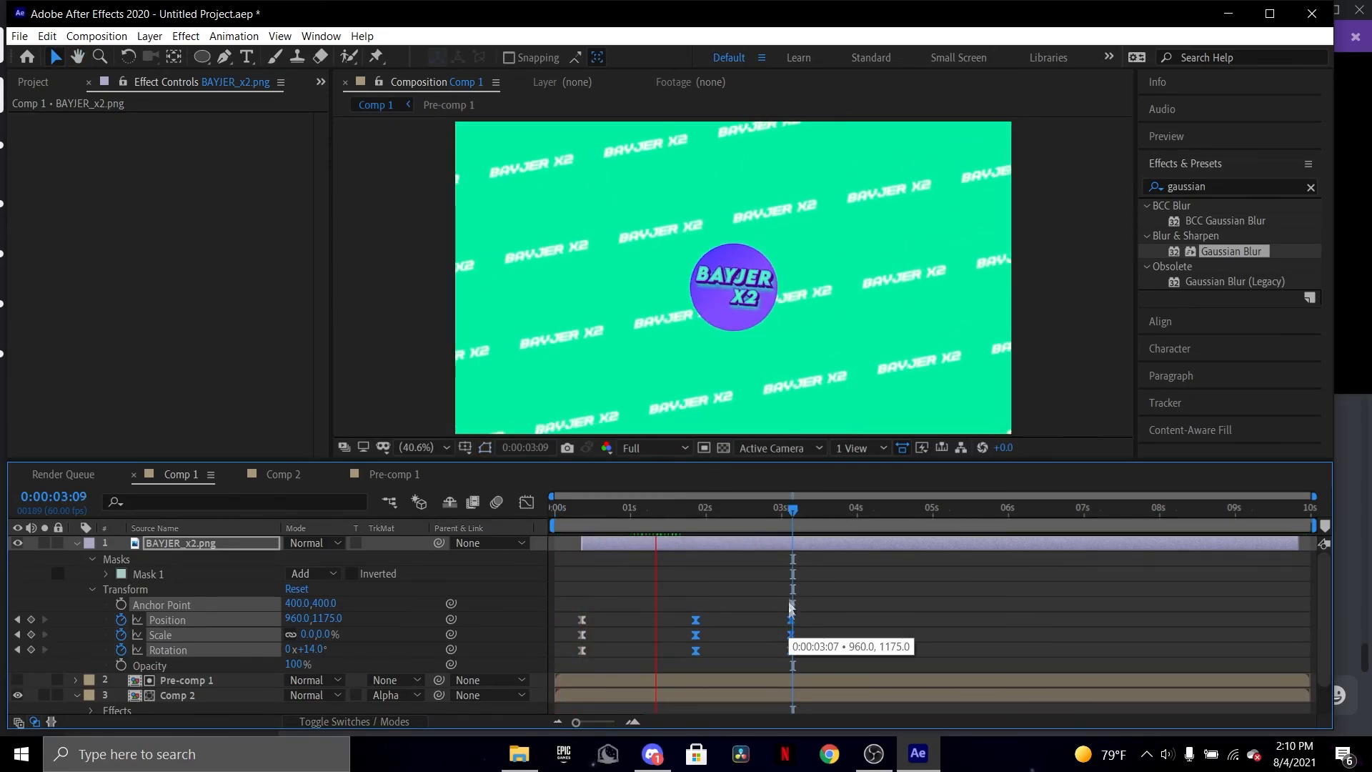
{"action": "key", "text": "space"}
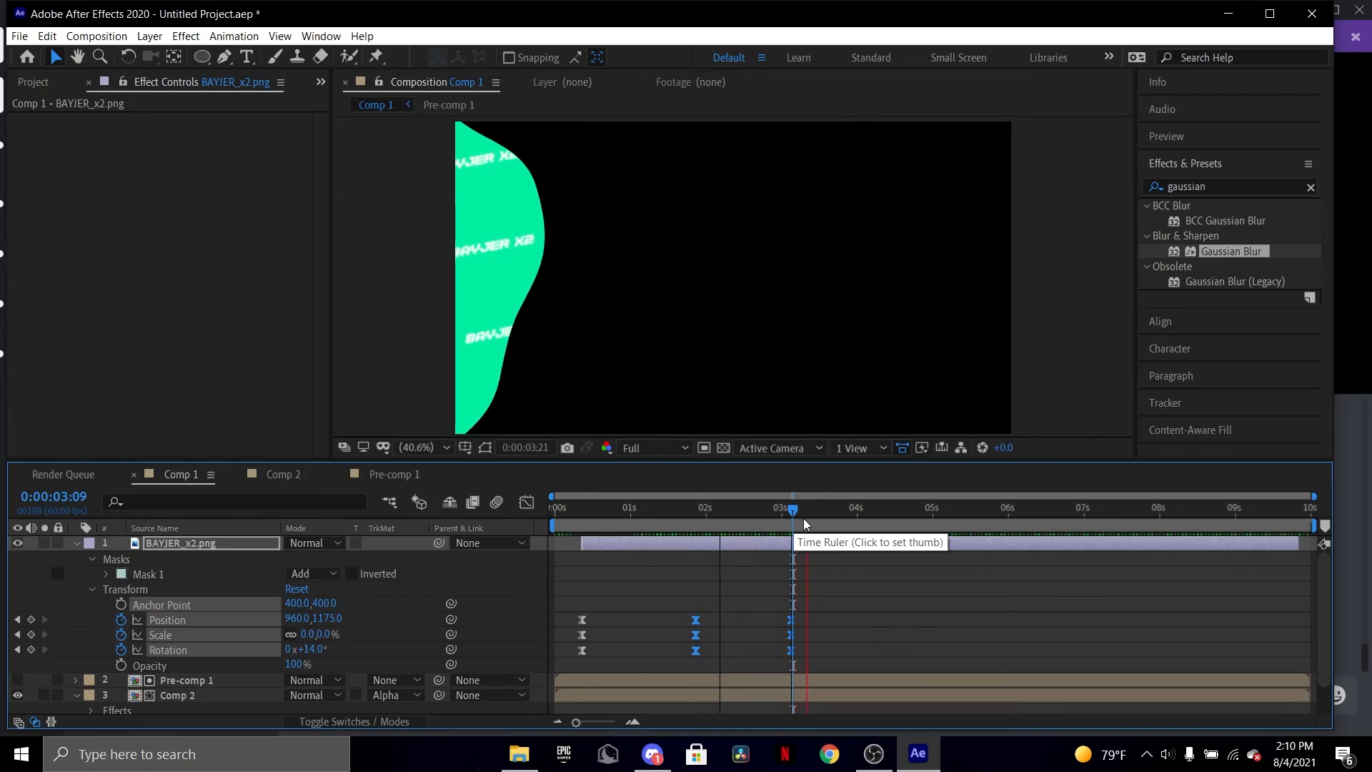
{"action": "key", "text": "space"}
{"action": "left_click_drag", "start_coordinate": [725, 629], "coordinate": [731, 629]}
{"action": "key", "text": "space"}
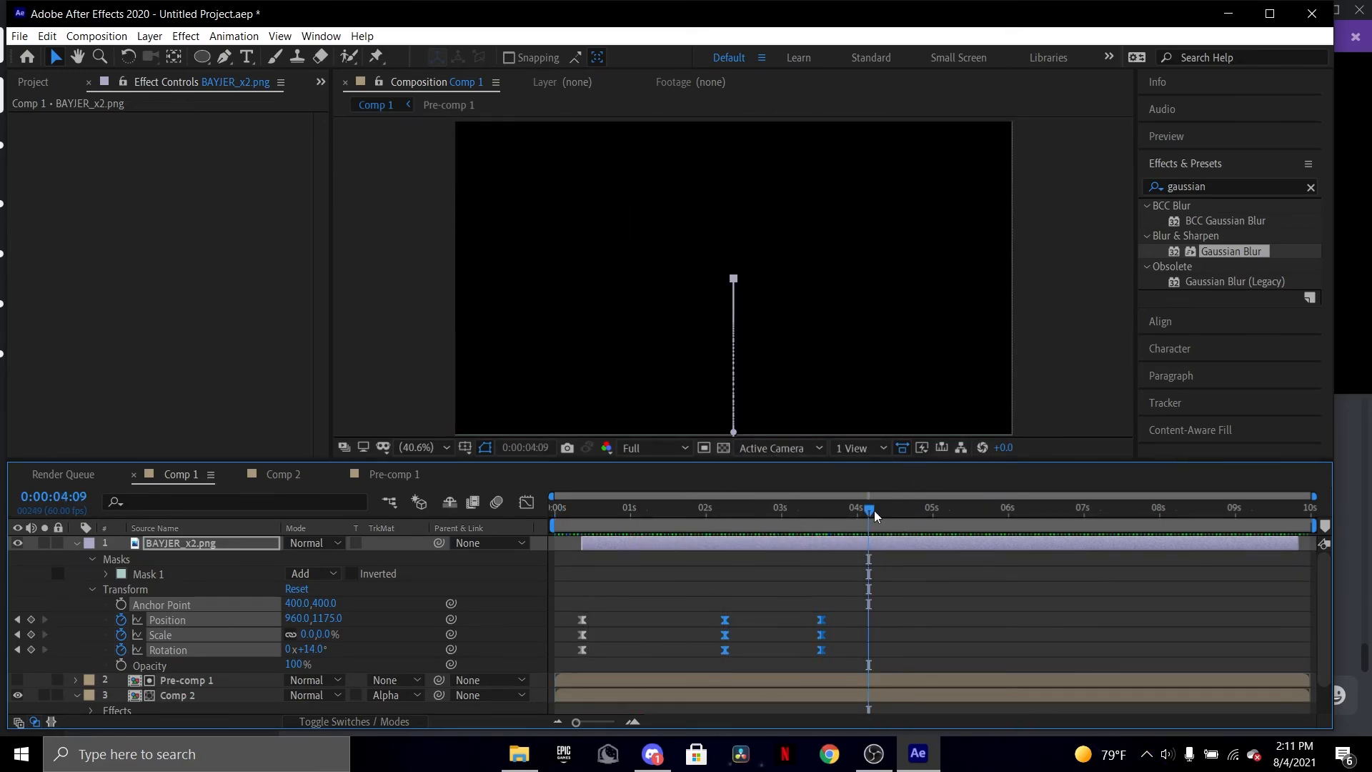
Show the layer switches, turn on motion blur for the BAYJER_x2.png layer and Comp 1, and scrub through the logo's animation.
{"action": "left_click_drag", "start_coordinate": [875, 513], "coordinate": [758, 520]}
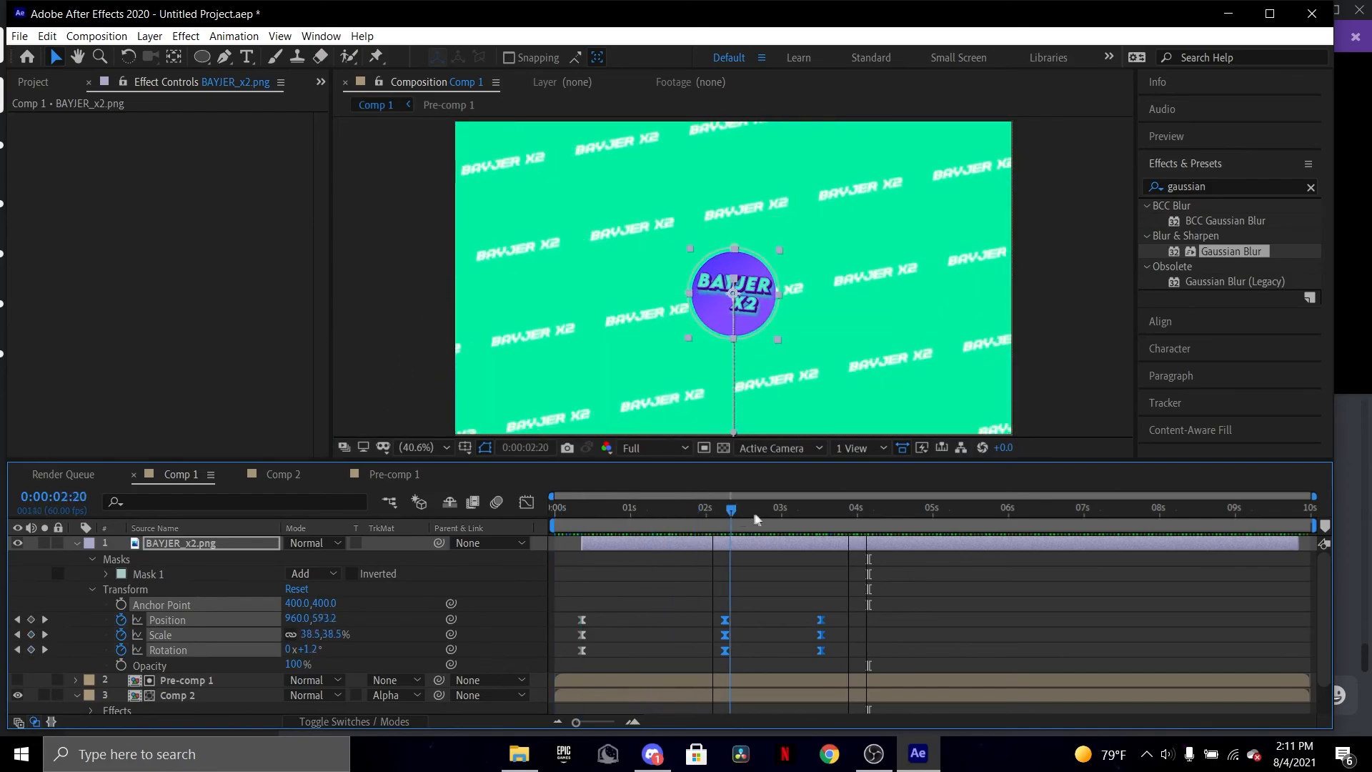
{"action": "key", "text": "F4"}
{"action": "key", "text": "Home"}
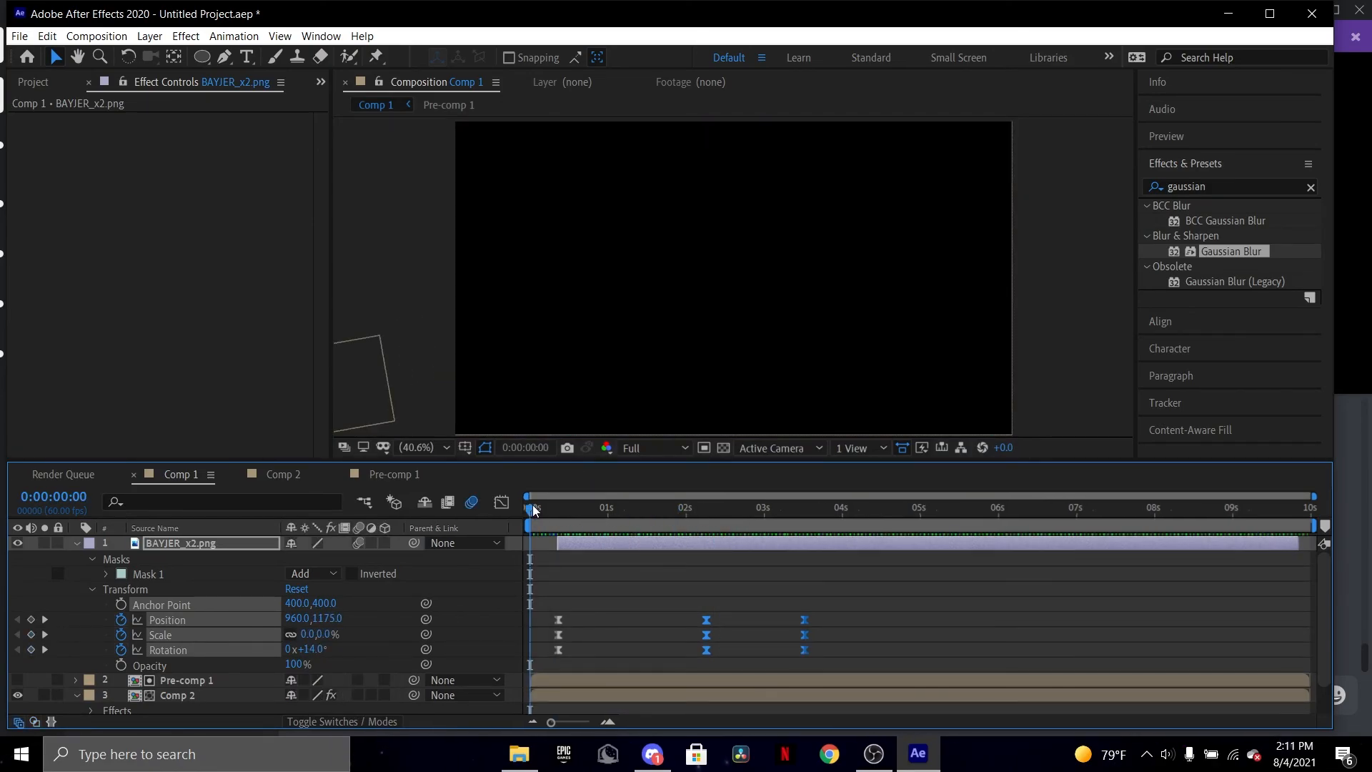
{"action": "left_click_drag", "start_coordinate": [533, 510], "coordinate": [618, 472]}
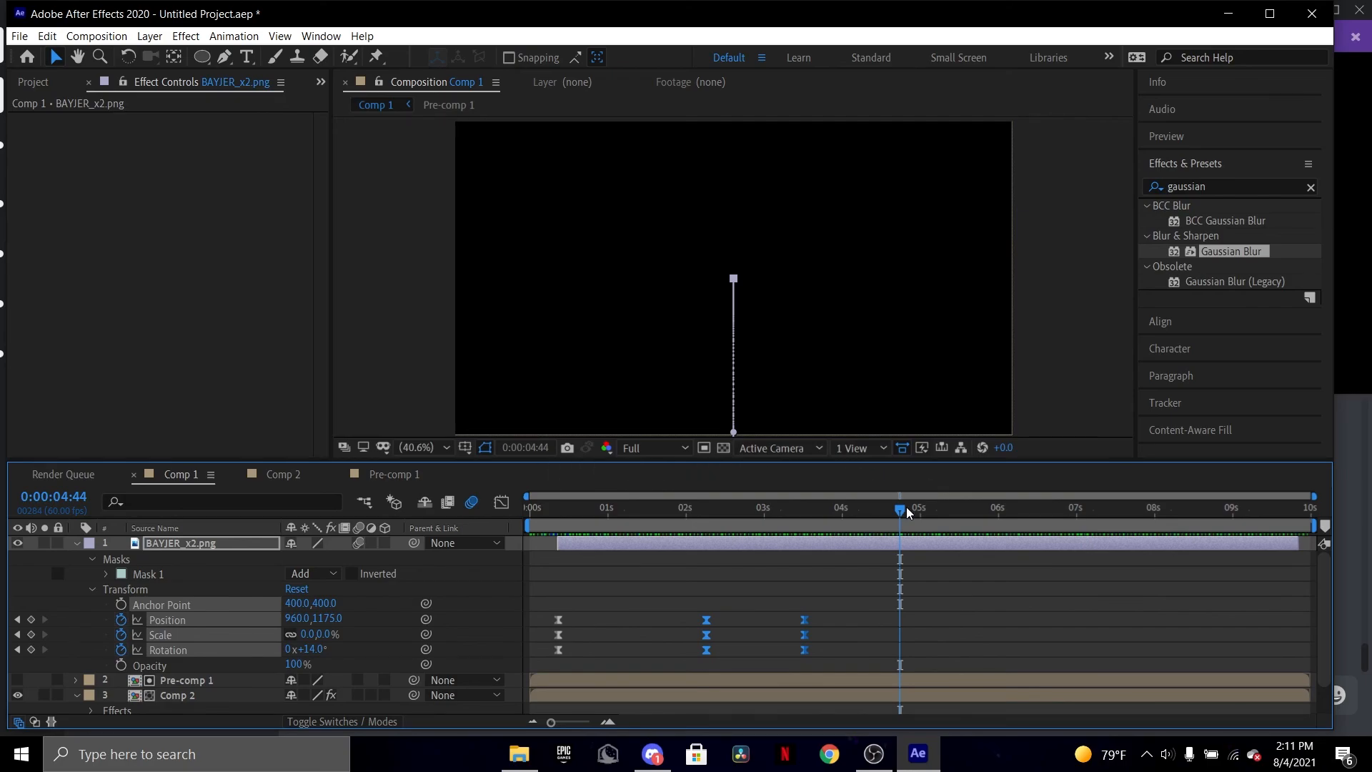
{"action": "left_click_drag", "start_coordinate": [906, 511], "coordinate": [468, 498]}
{"action": "left_click", "coordinate": [470, 501]}
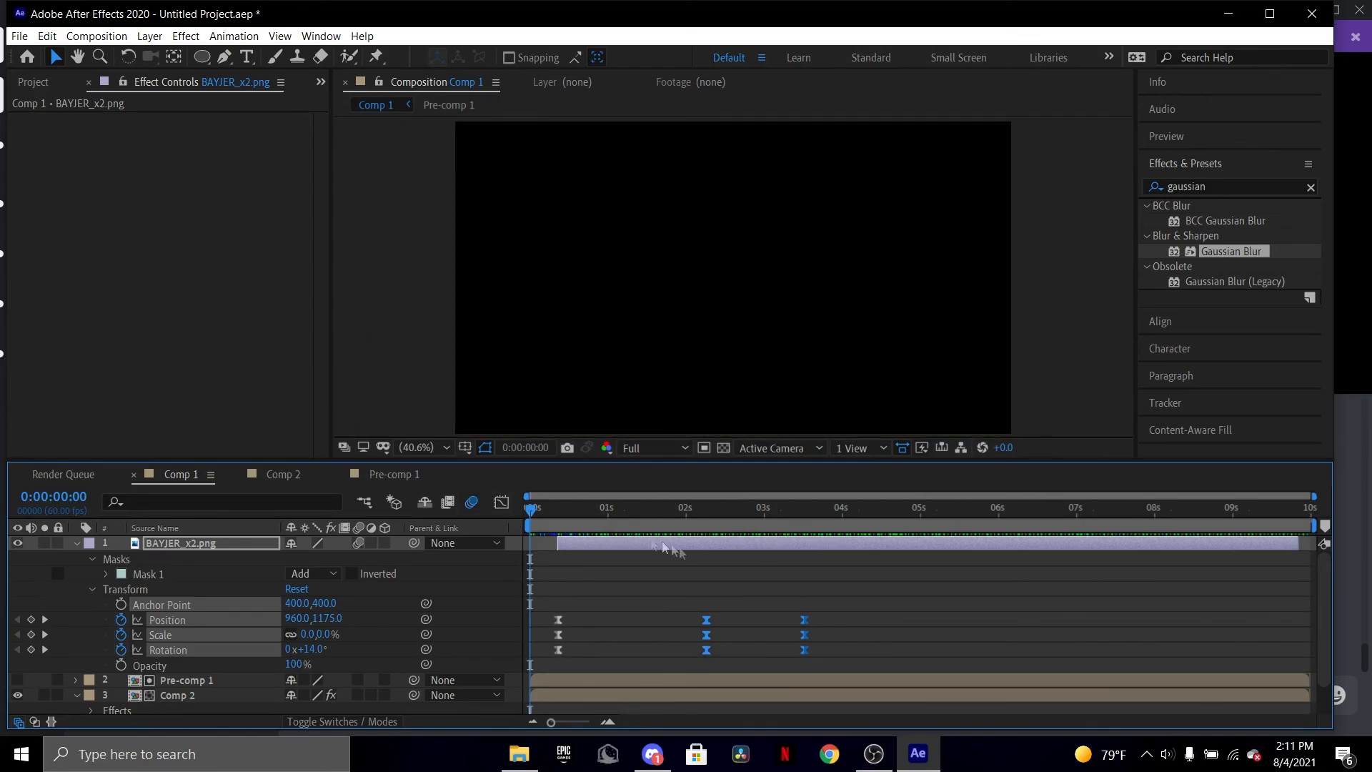
Play back Comp 1 from the start to check the wipe and the logo's entrance and exit together.
{"action": "key", "text": "space"}
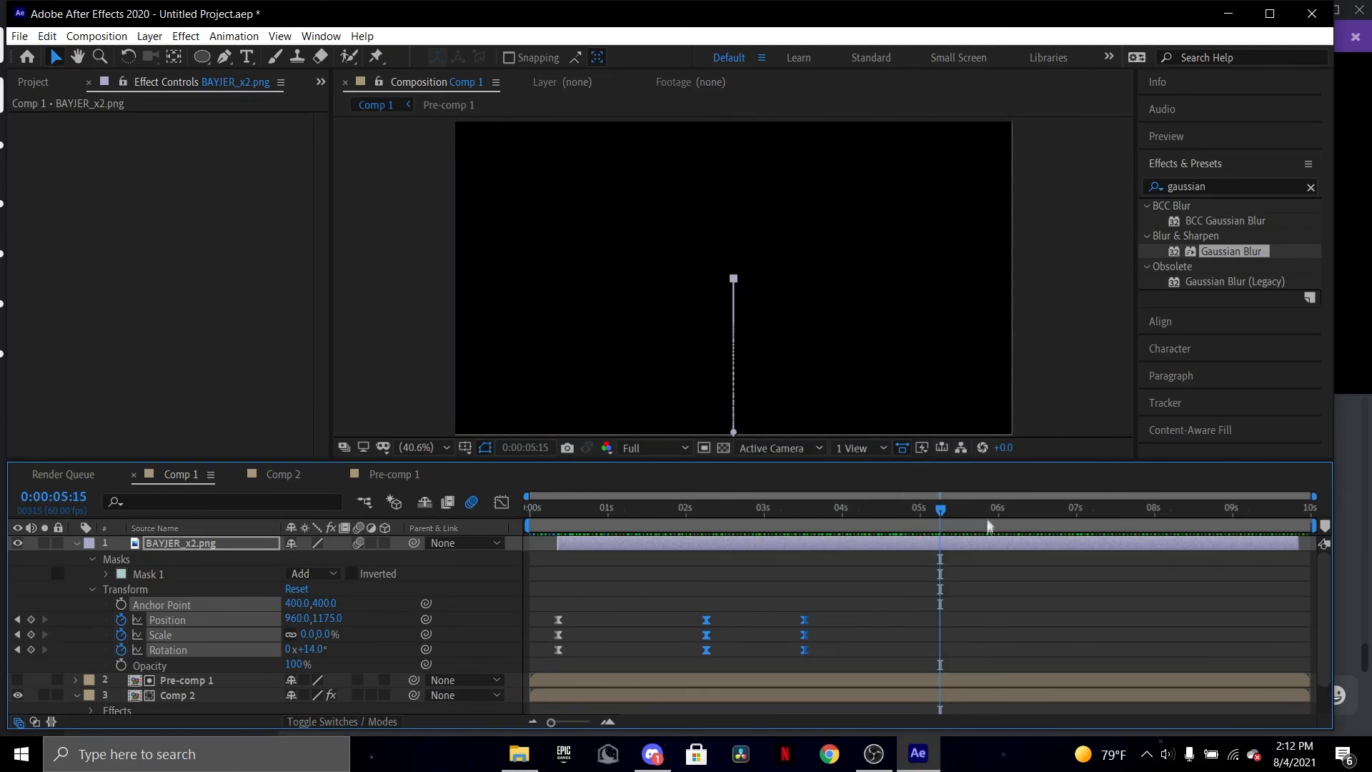
{"action": "key", "text": "space"}
{"action": "key", "text": "space"}
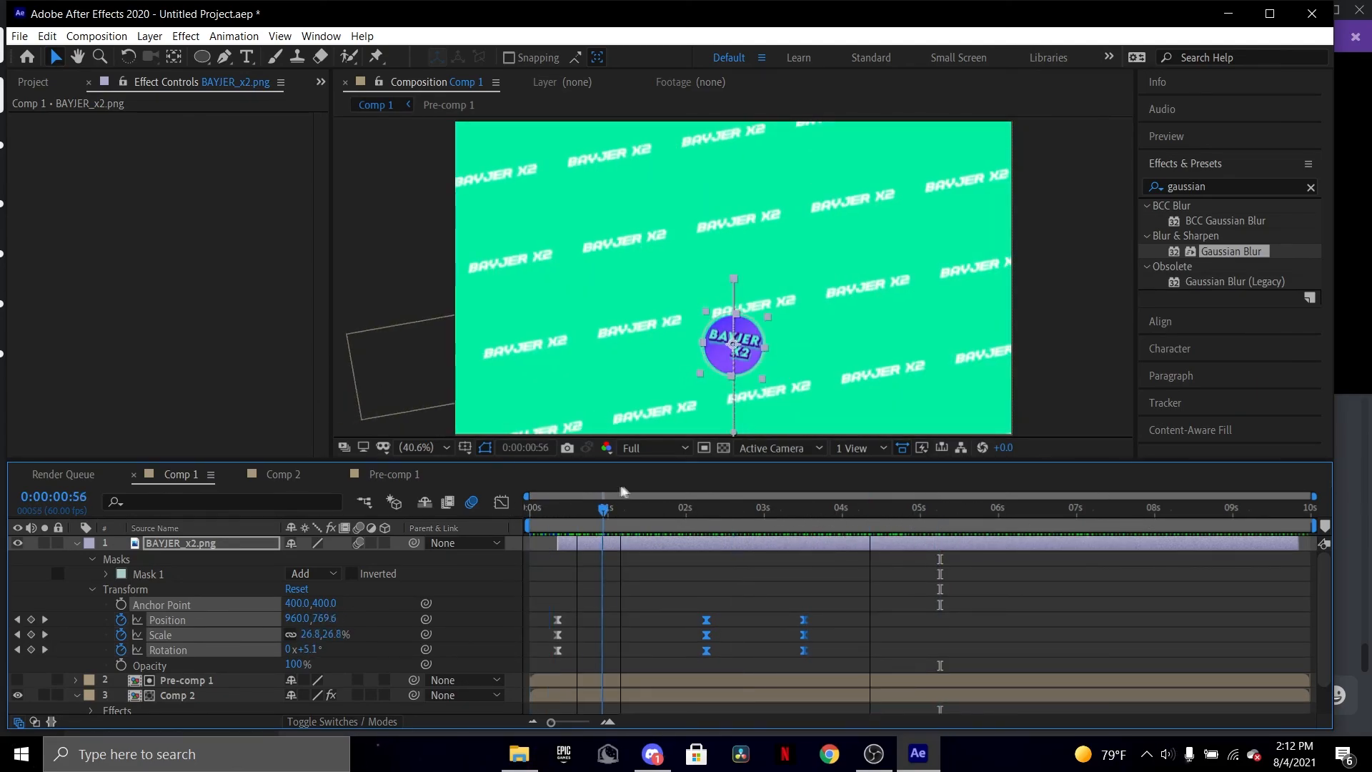